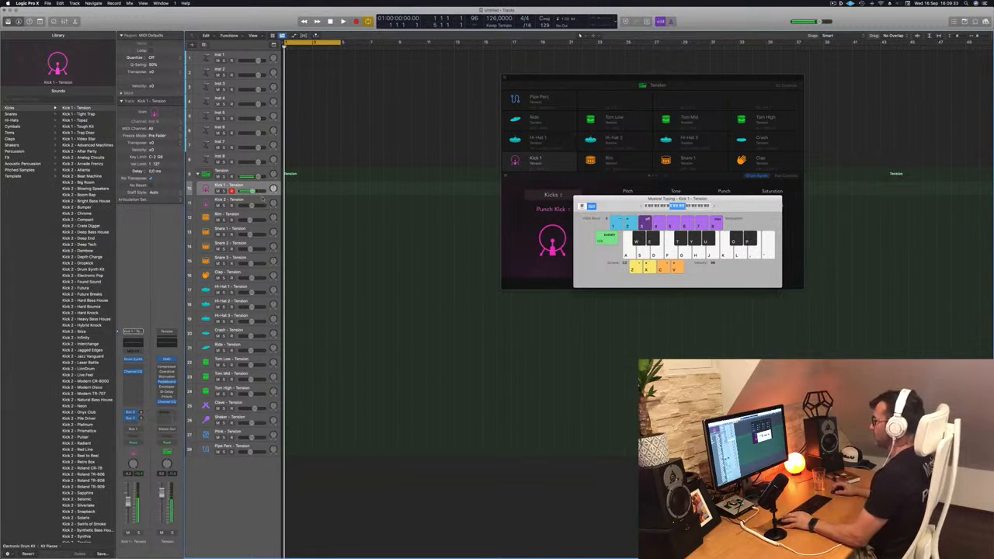
Record a one-bar kick pattern on the Kick 1 track using Musical Typing
click(261, 200)
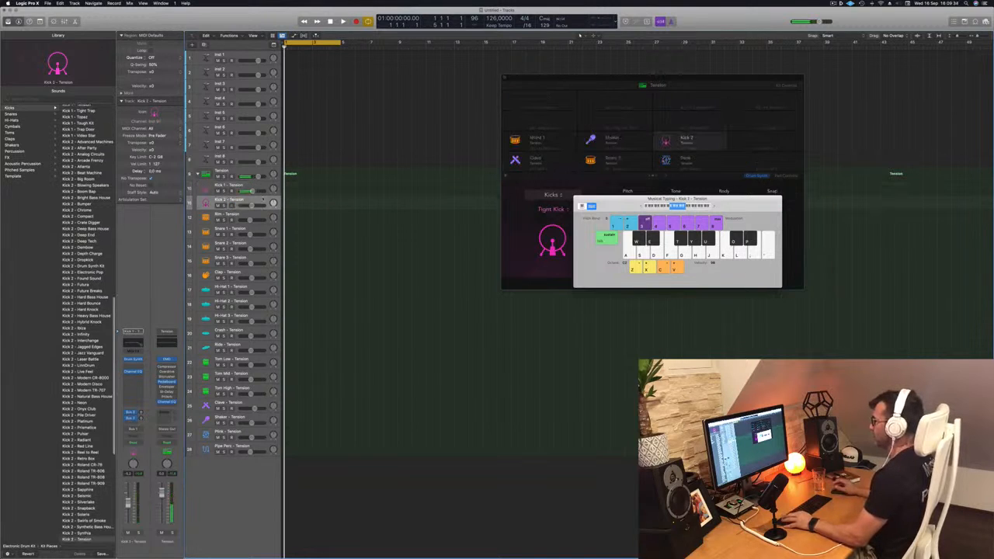
click(262, 188)
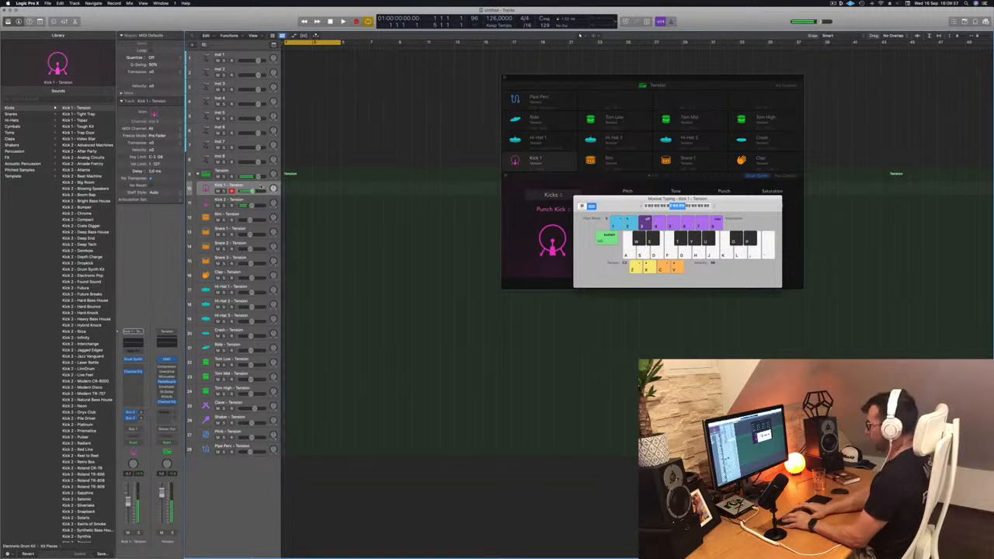
key(r)
key(a)
key(a)
key(a)
key(a)
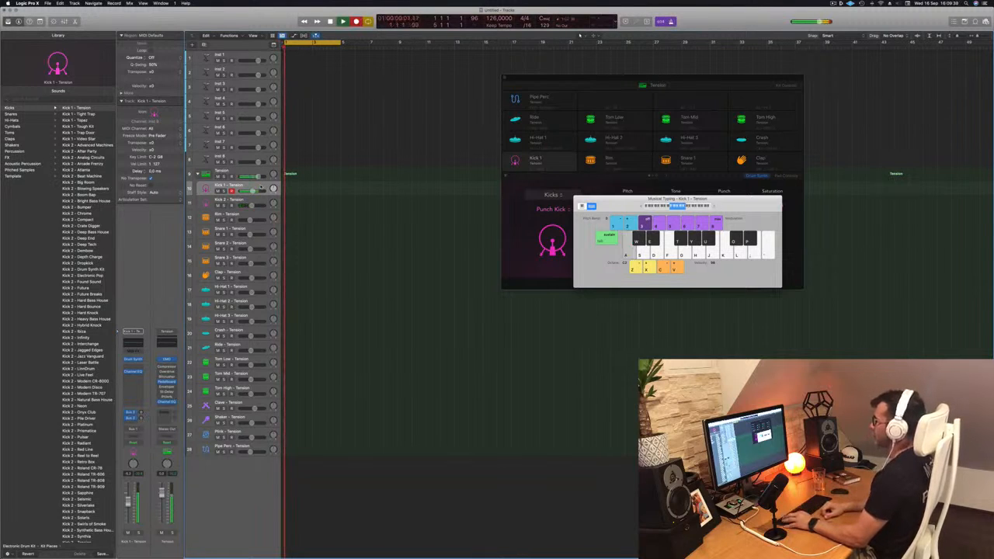
key(space)
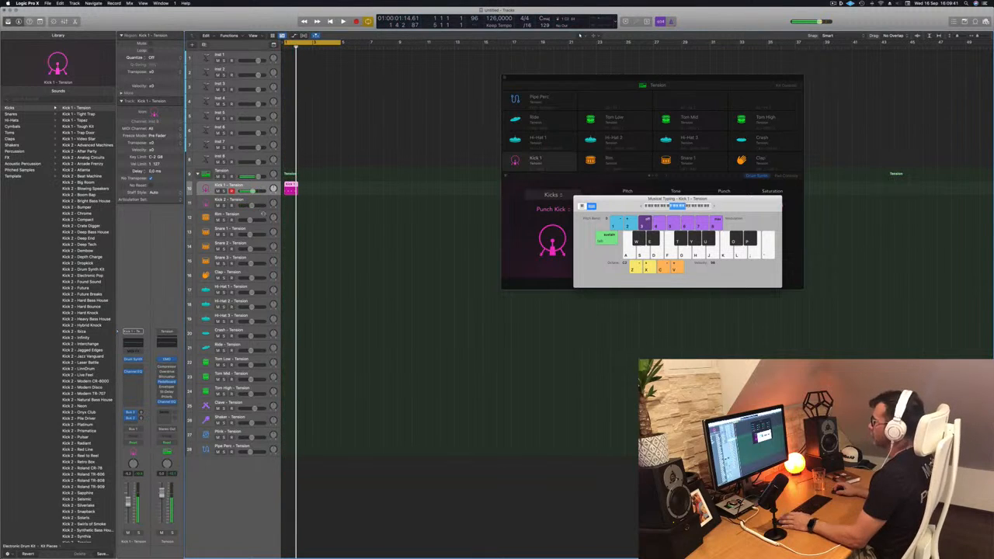
Quantize the recorded Kick 1 notes to 1/16 and copy the region to fill the four-bar loop
double_click(293, 185)
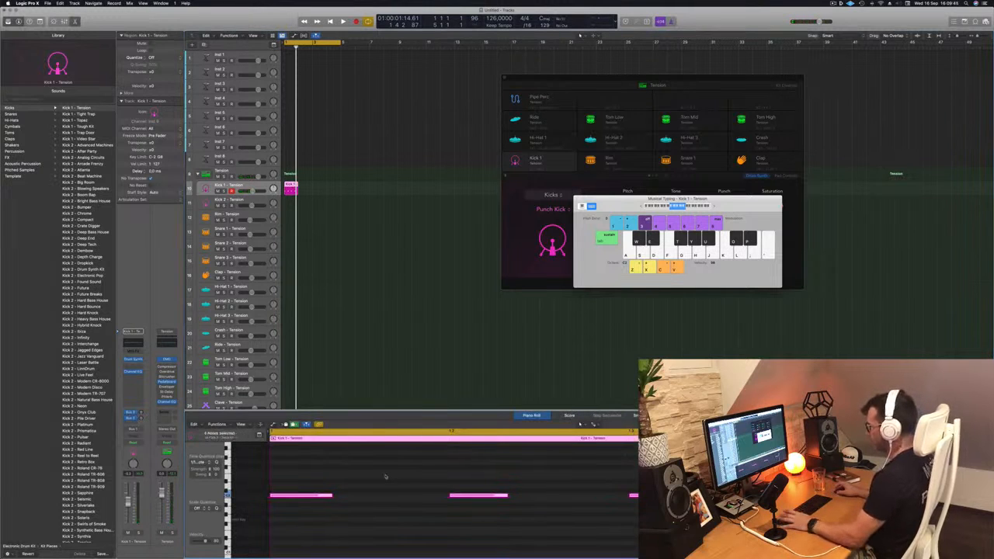
key(space)
drag(292, 188, 323, 190)
key(space)
Shape the Kick 1 sound during loop playback: Sweep about 51%, Decay about 40%, a retuned Punch and a higher Shape
drag(628, 199, 759, 172)
key(space)
key(space)
click(660, 84)
drag(661, 83, 619, 99)
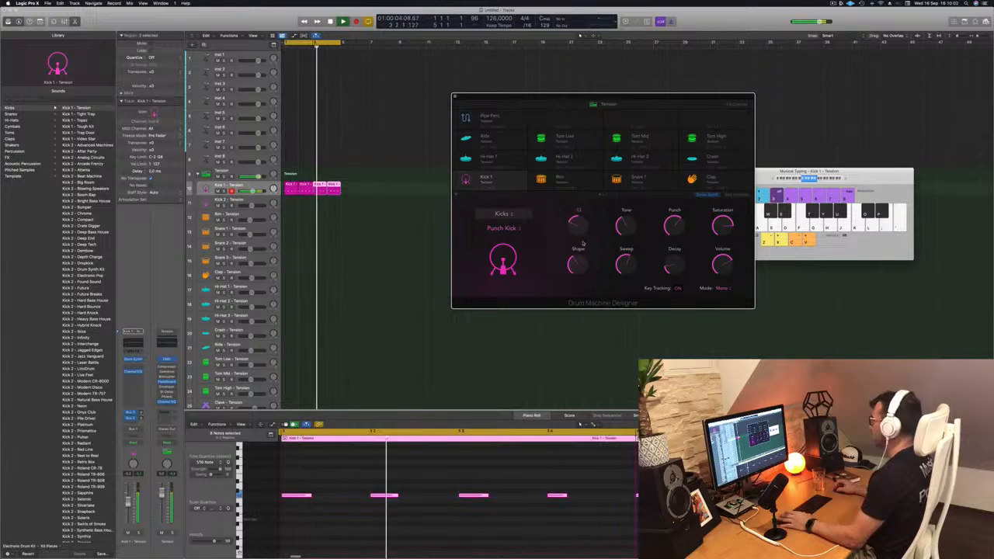
drag(641, 98, 566, 70)
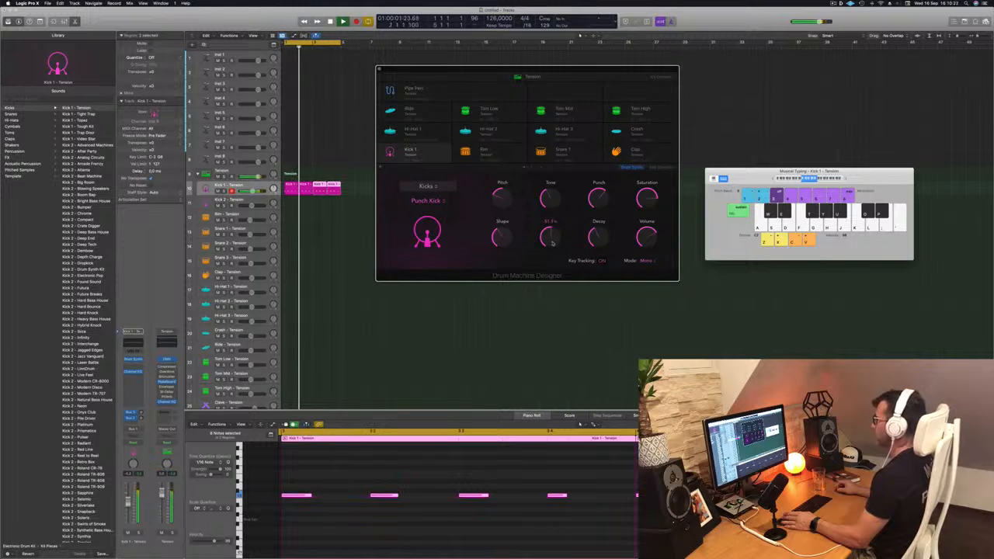
drag(599, 198, 600, 238)
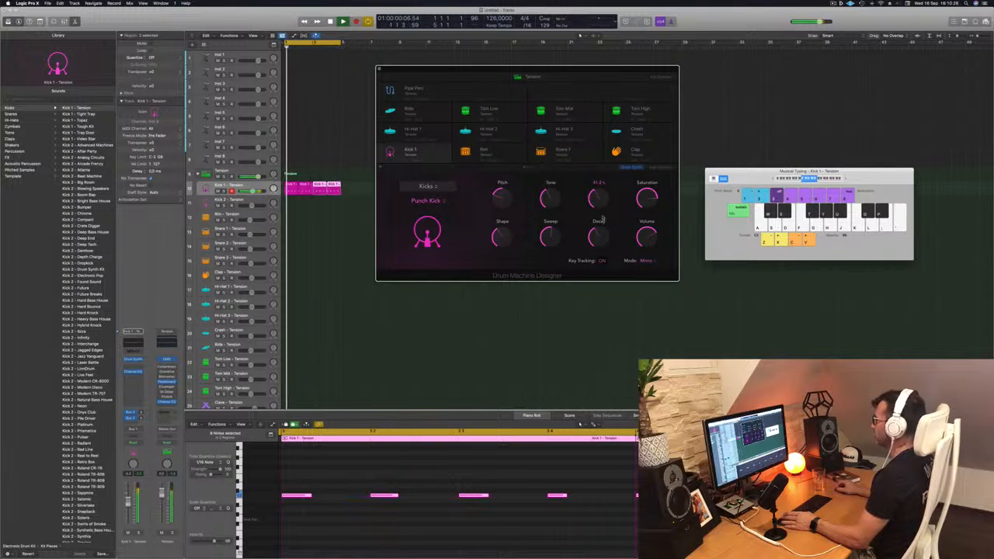
mouse_move(604, 209)
mouse_down()
mouse_move(607, 194)
mouse_move(605, 205)
mouse_up()
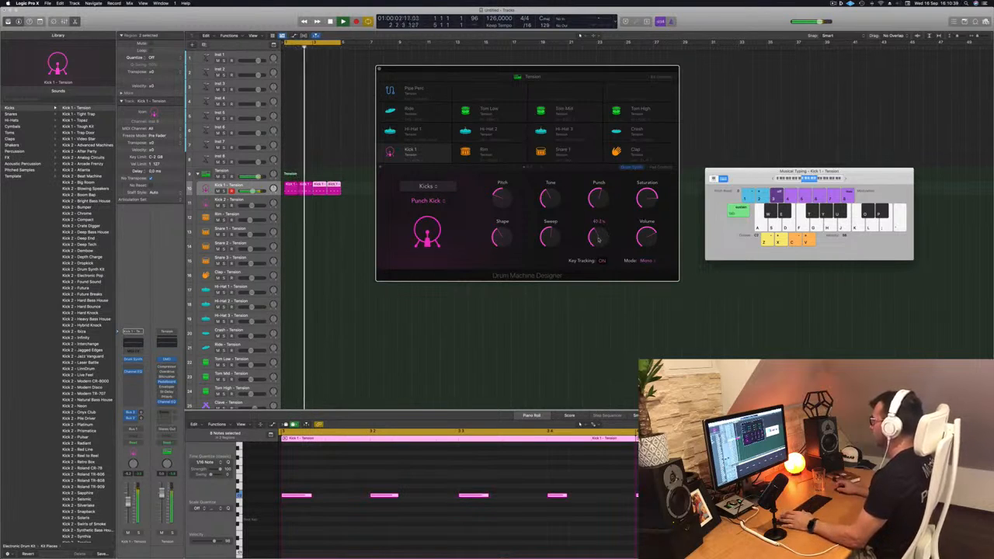
drag(502, 238, 507, 213)
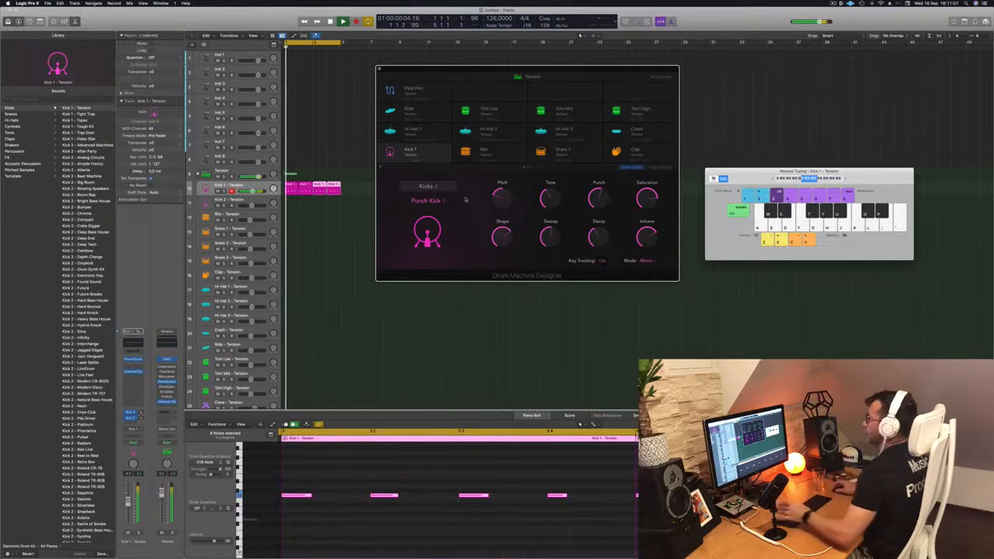
drag(564, 68, 577, 66)
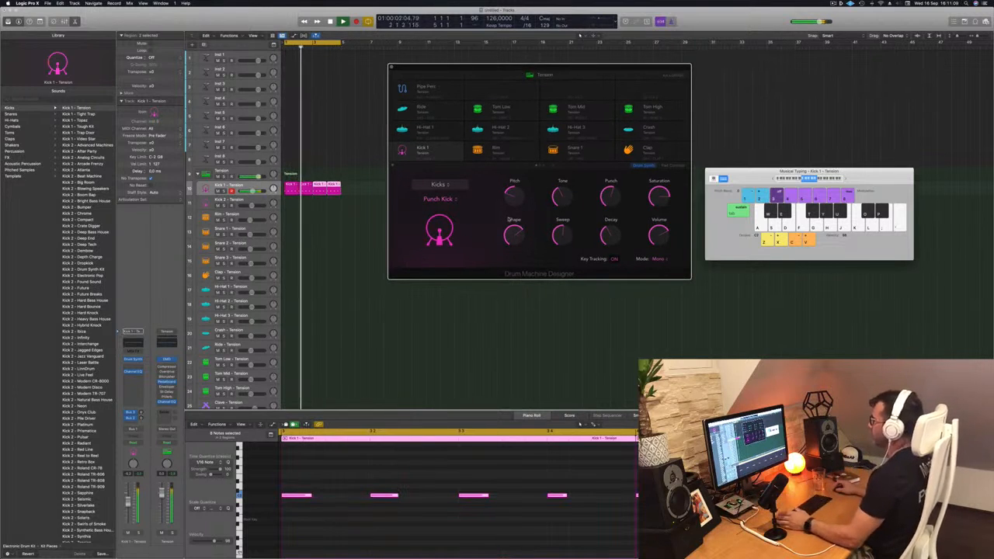
mouse_move(608, 200)
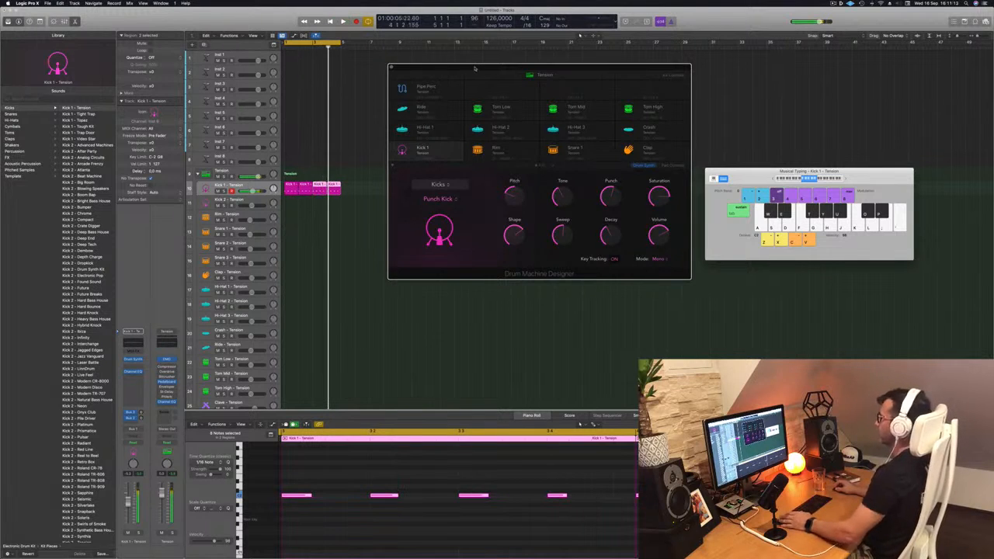
Copy the first Kick 1 region onto the Hi-Hat 1 track and shift its notes half a beat onto the offbeats
drag(466, 69, 581, 68)
scroll(295, 217, down, 1)
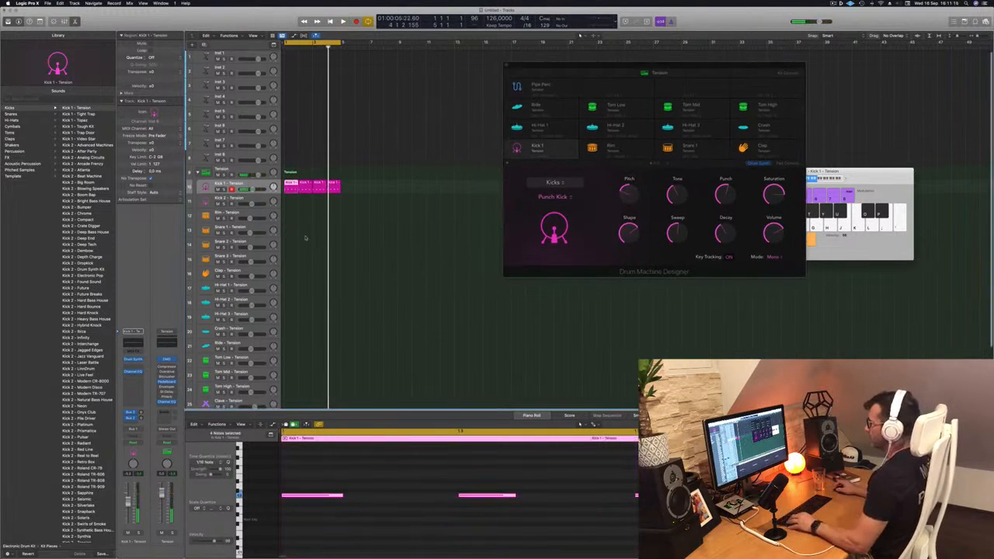
drag(291, 177, 289, 286)
drag(321, 504, 640, 482)
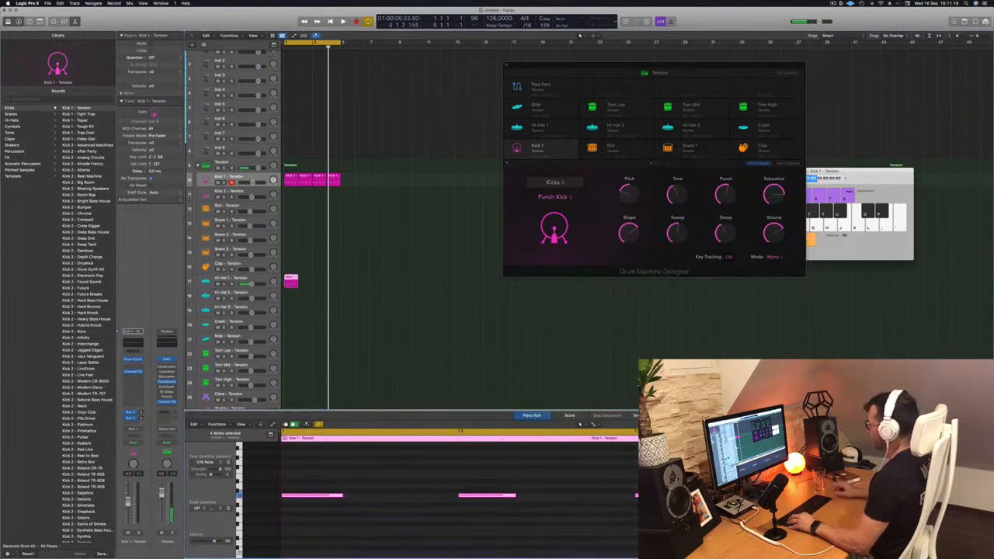
key(space)
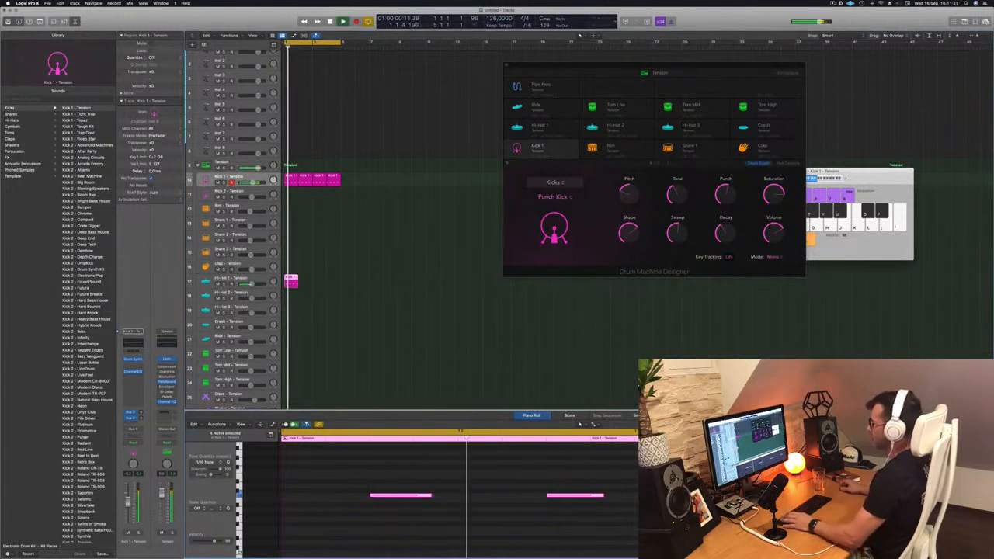
Copy the one-bar Hi-Hat 1 region across all four bars of the loop
drag(288, 280, 304, 283)
mouse_move(325, 282)
mouse_down()
mouse_move(292, 278)
mouse_move(321, 280)
mouse_up()
key(space)
Open the Hi-Hat 1 sound controls and raise the Decay and Crush while the loop plays
click(264, 278)
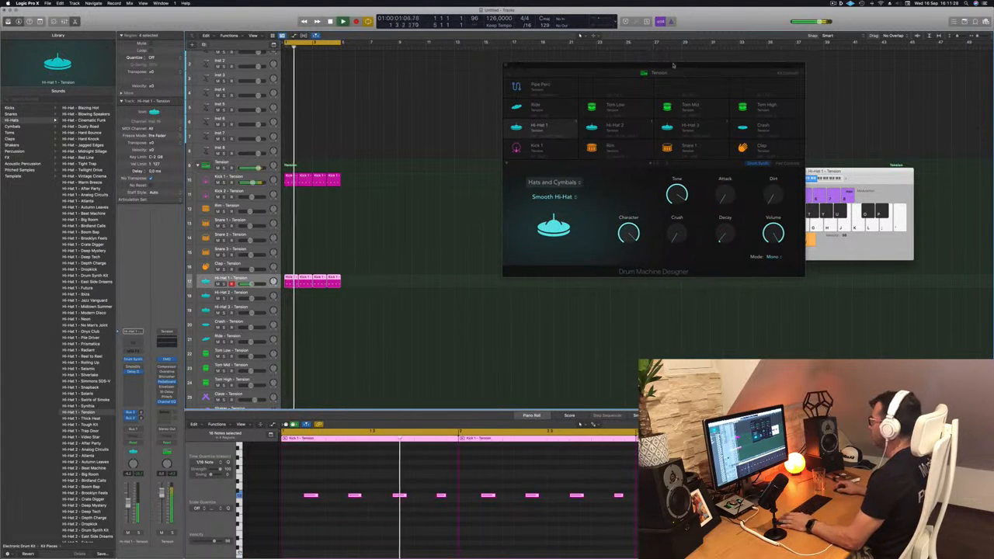
drag(687, 66, 604, 59)
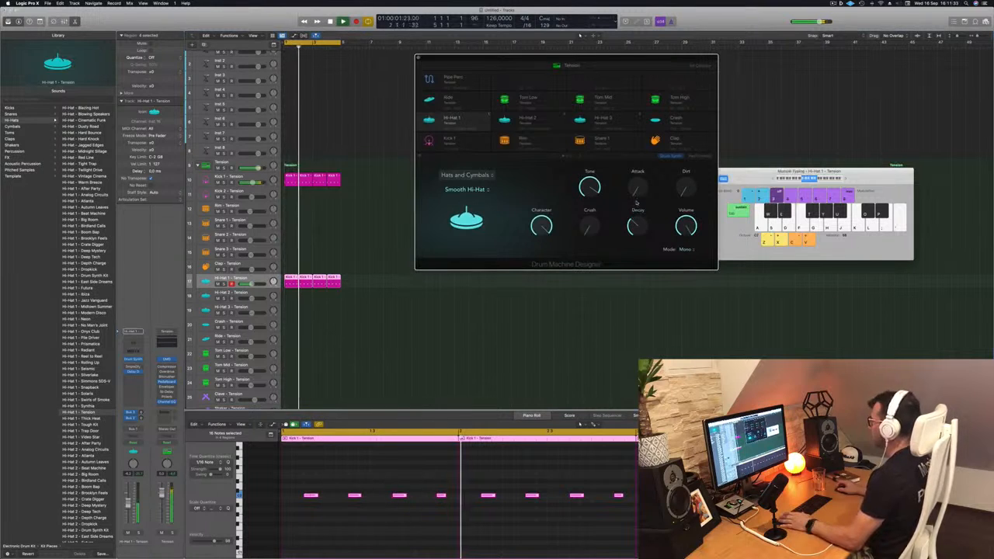
drag(610, 59, 636, 59)
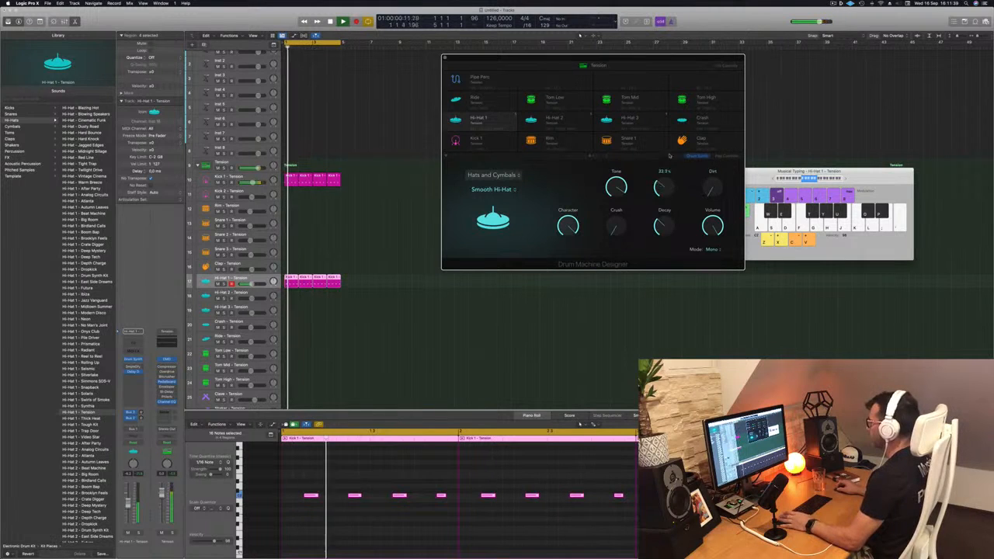
key(Return)
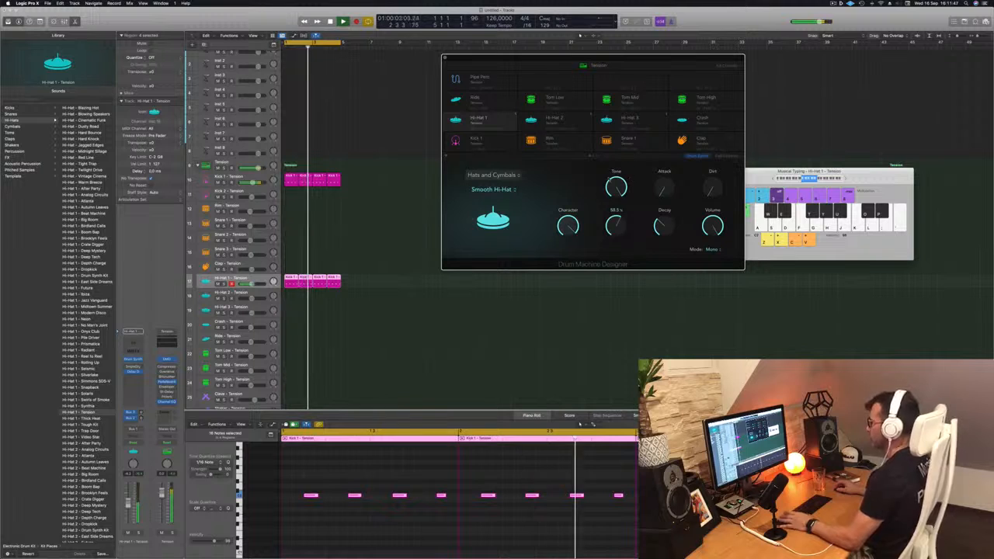
Lower the channel volumes of Hi-Hat 1 and Kick 1
drag(128, 503, 129, 511)
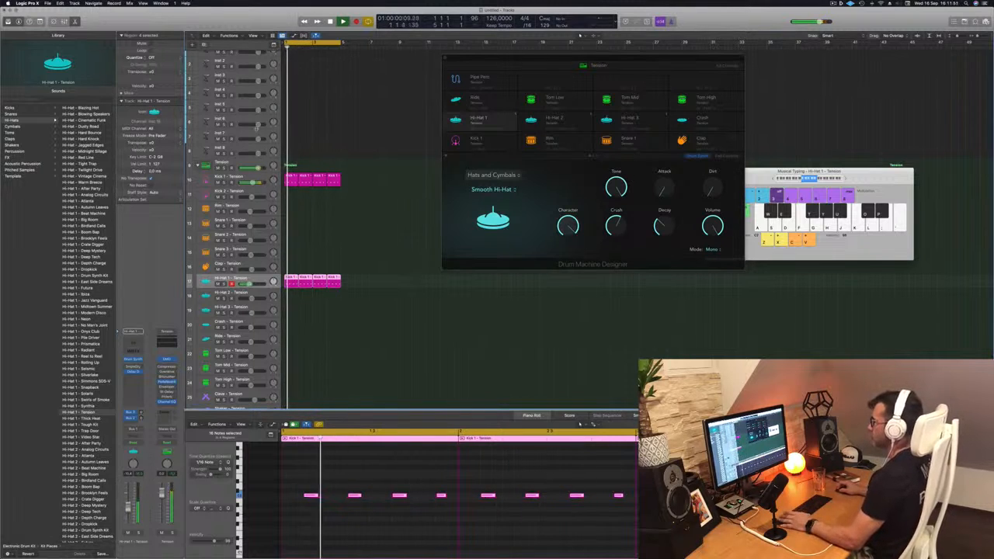
click(264, 177)
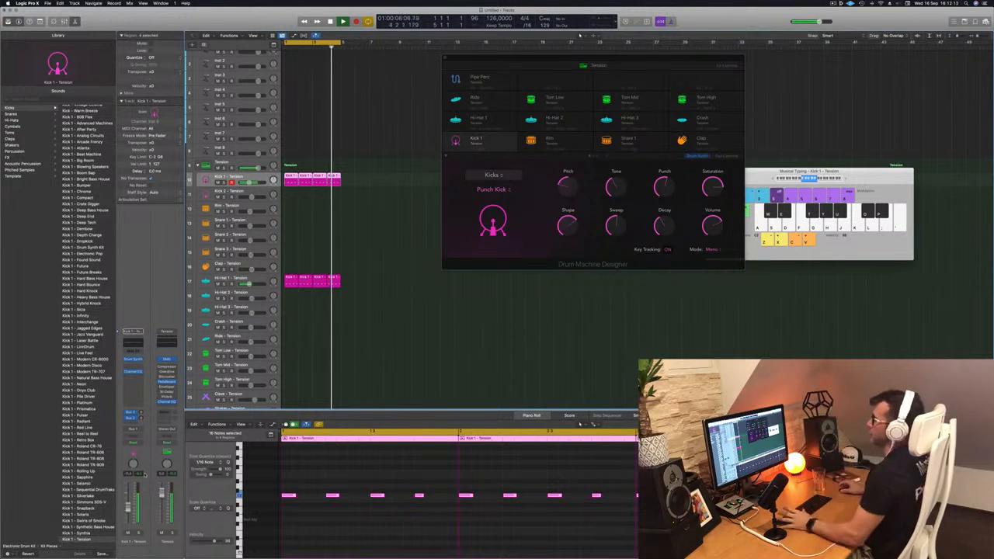
Reduce the Crush of the Hi-Hat 1 sound to about 40% during playback
click(262, 281)
key(space)
key(space)
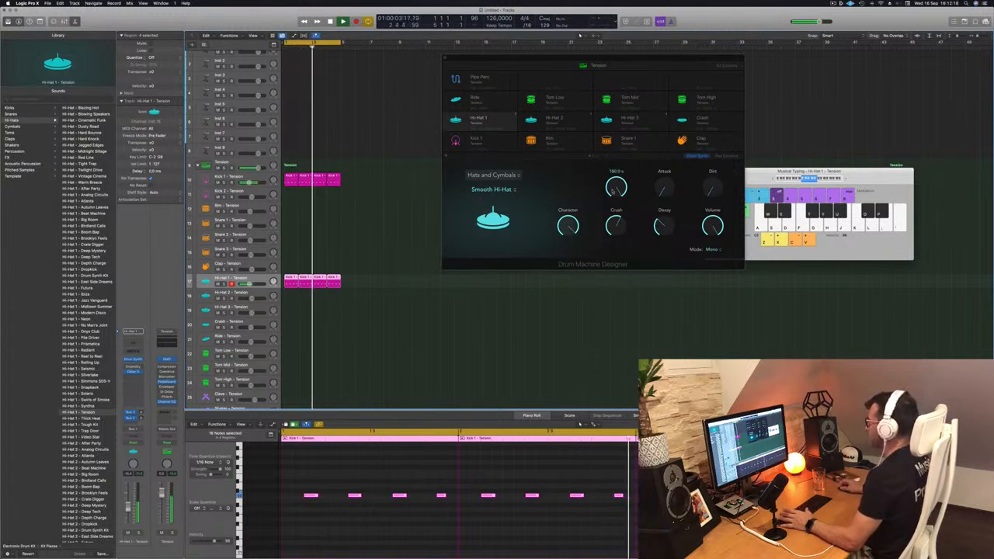
mouse_move(614, 226)
mouse_down()
mouse_move(617, 274)
mouse_move(617, 243)
mouse_up()
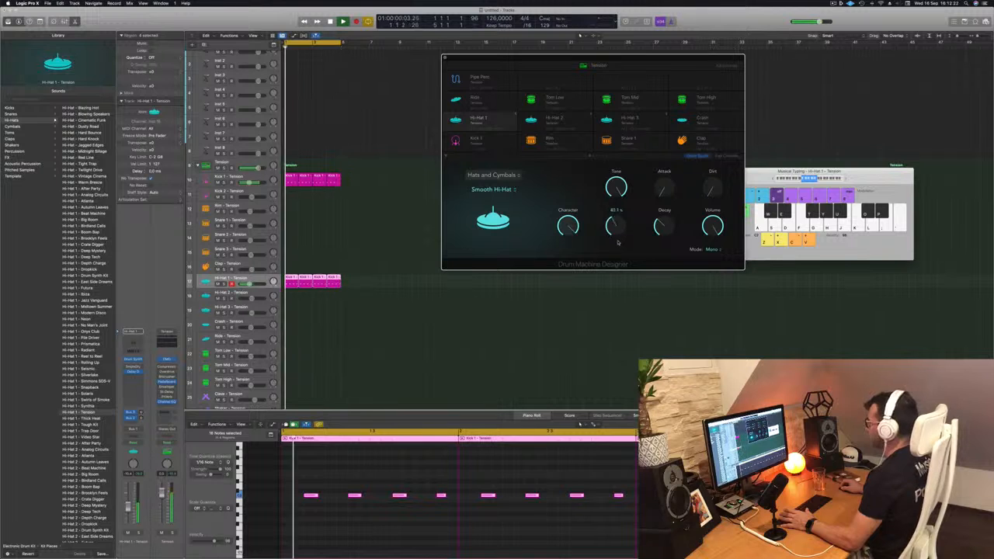
click(130, 475)
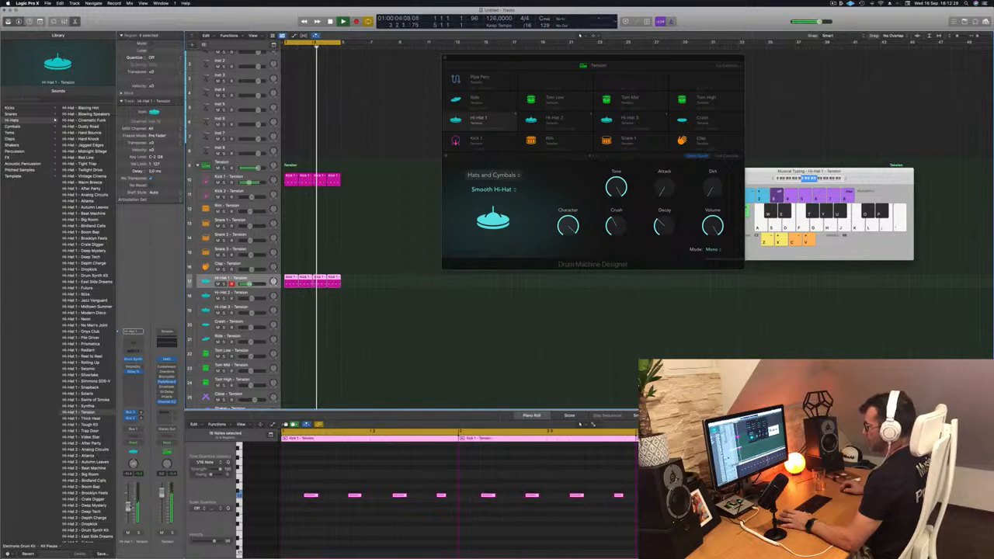
Copy the first Hi-Hat 1 region onto the Tom Low track and delete its first three notes
drag(592, 60, 737, 58)
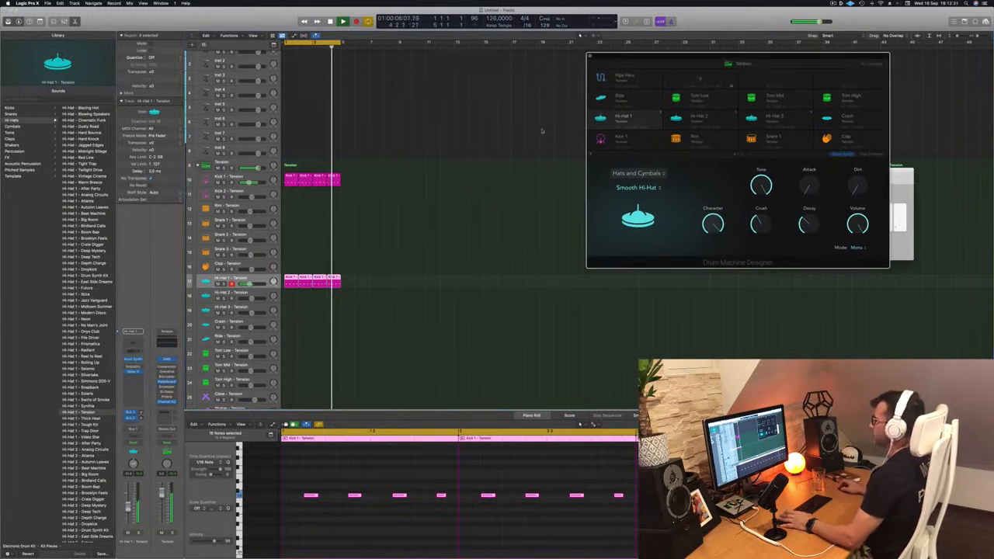
click(448, 182)
scroll(420, 199, down, 5)
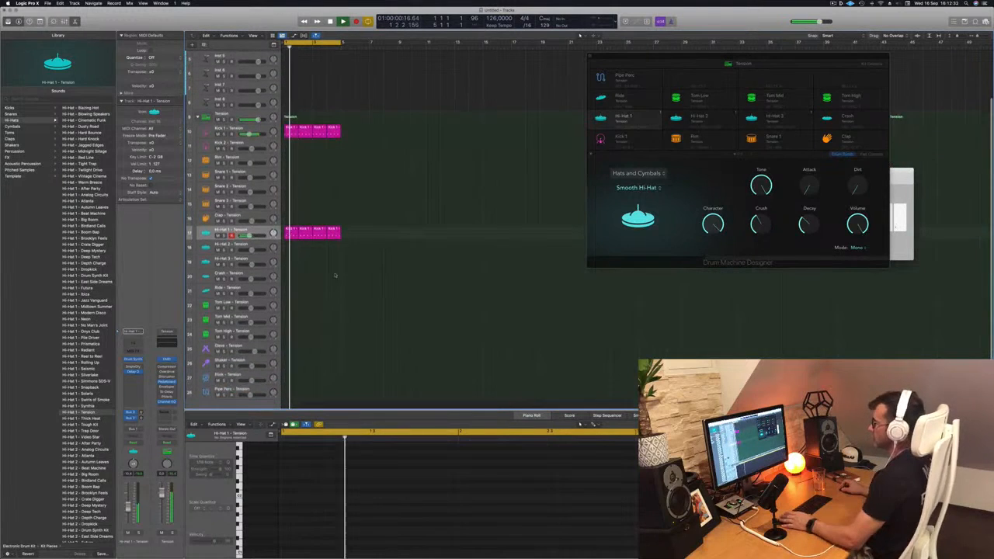
scroll(360, 267, down, 1)
key(space)
drag(288, 215, 285, 289)
drag(336, 483, 602, 521)
key(Delete)
key(space)
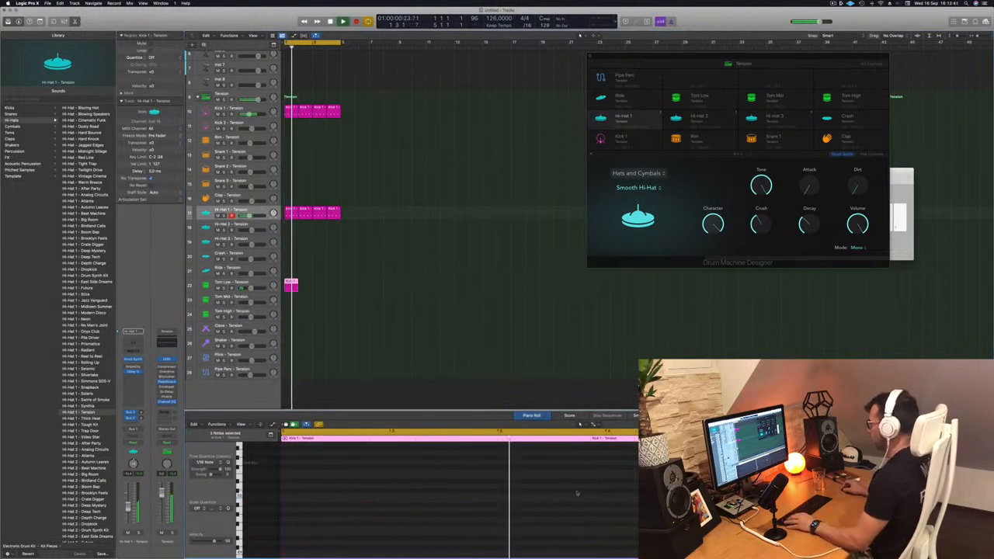
Add a second Tom Low note at the end of beat 3 and copy the region across the four-bar loop
click(607, 496)
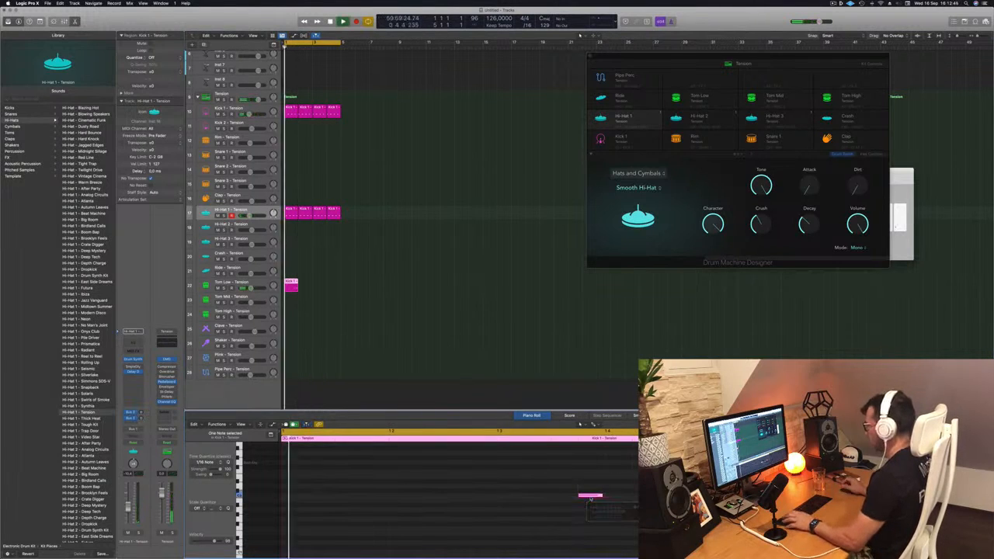
click(518, 495)
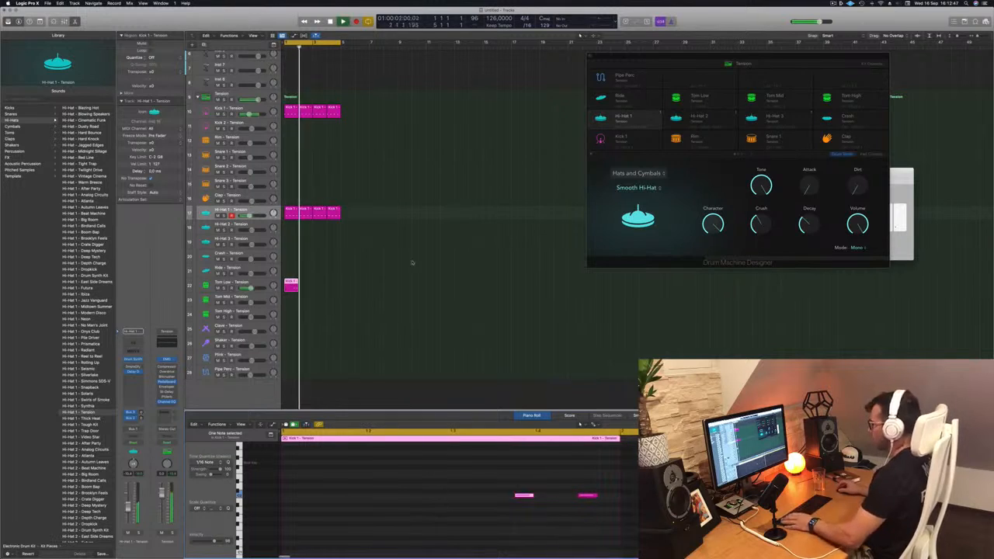
mouse_move(291, 284)
mouse_down()
mouse_move(323, 288)
mouse_move(296, 287)
mouse_up()
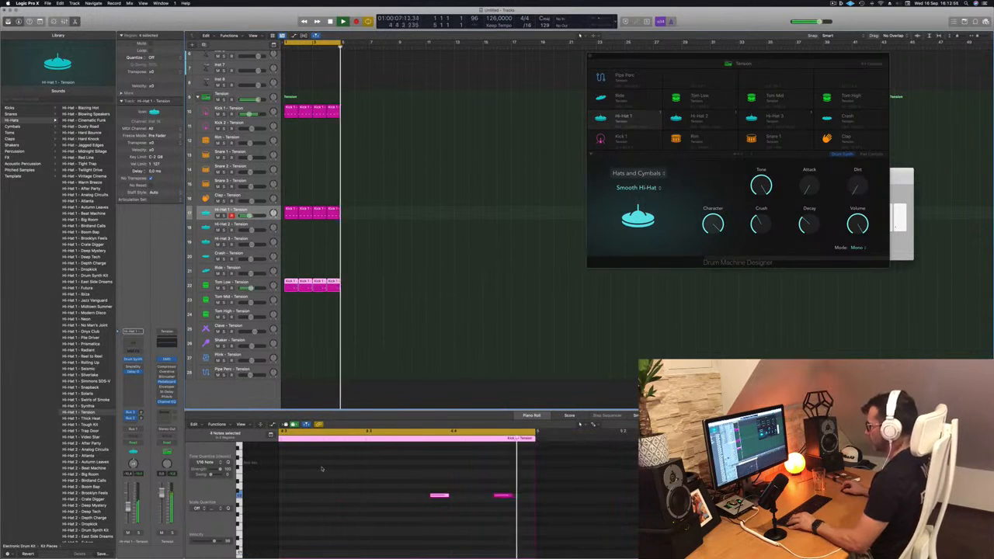
Try all Tom Low notes an octave higher, then return them to their original pitch
scroll(342, 470, down, 4)
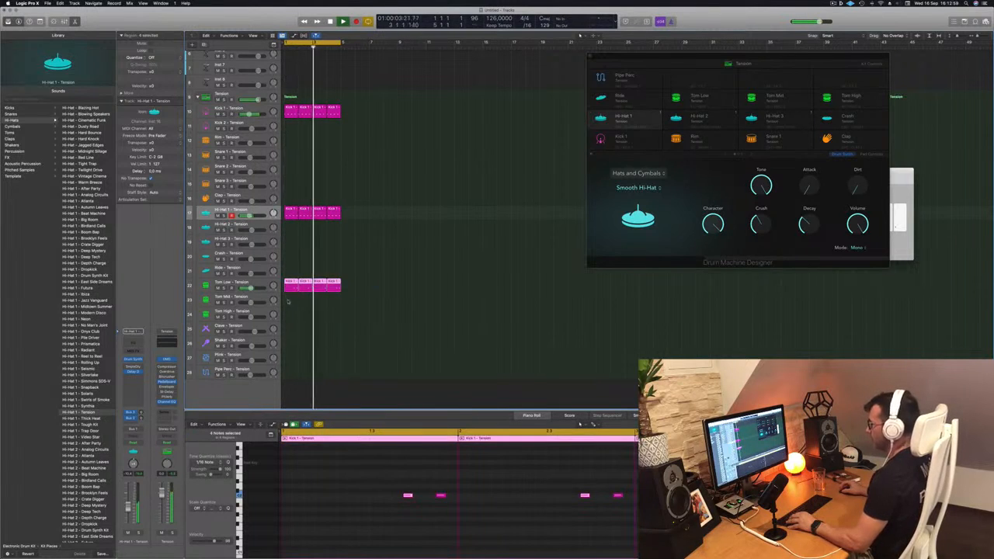
scroll(377, 459, down, 3)
drag(305, 477, 563, 521)
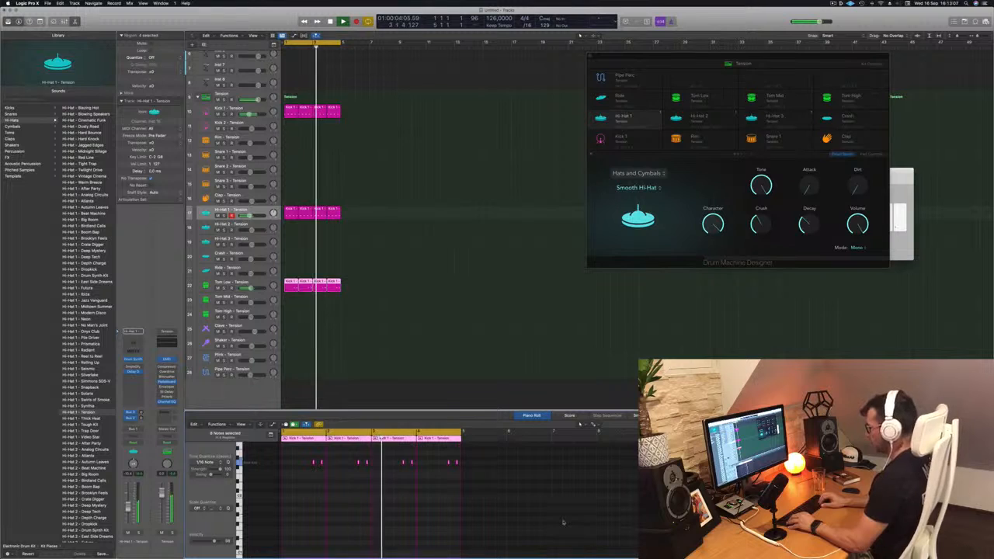
key(alt+shift+Down)
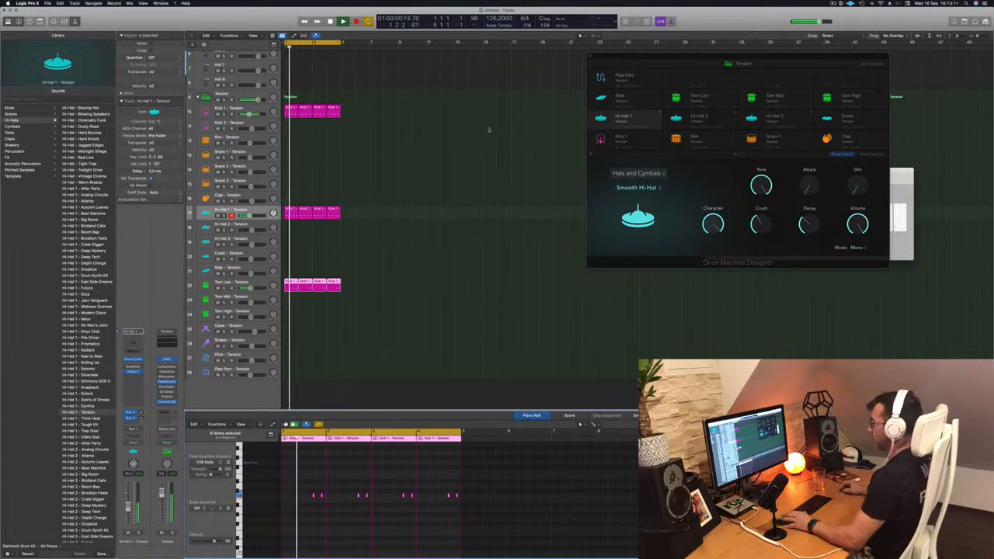
Open the Tom Low sound controls and copy the first Kick 1 region onto the Pipe Perc track
click(242, 282)
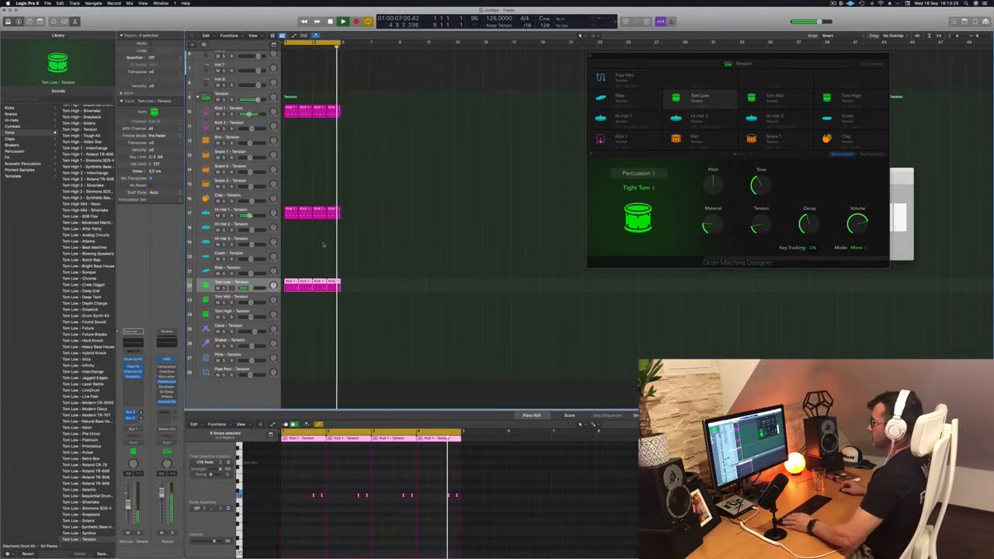
drag(289, 111, 281, 387)
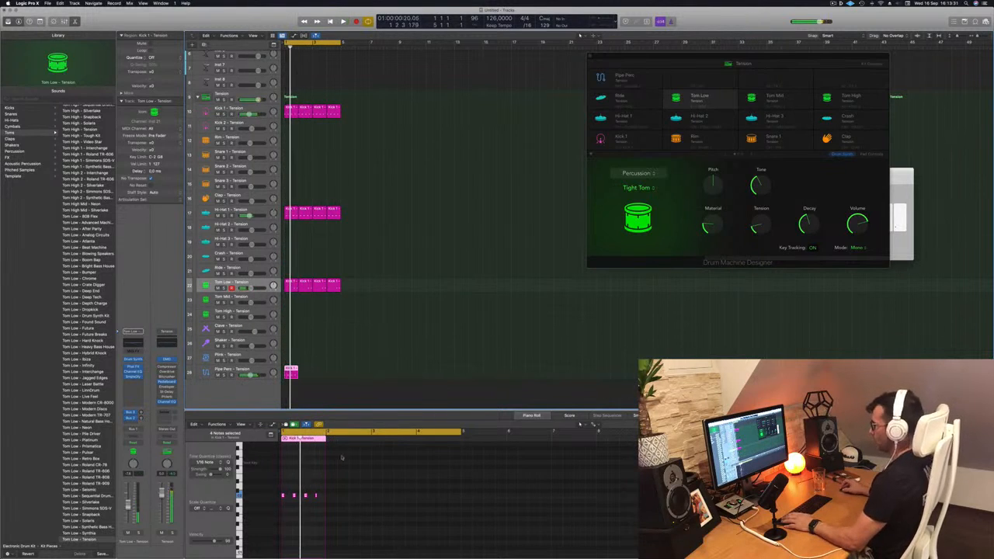
Move the copied kick region from the Pipe Perc track to the Plink track and copy it across the four-bar loop
click(228, 372)
key(space)
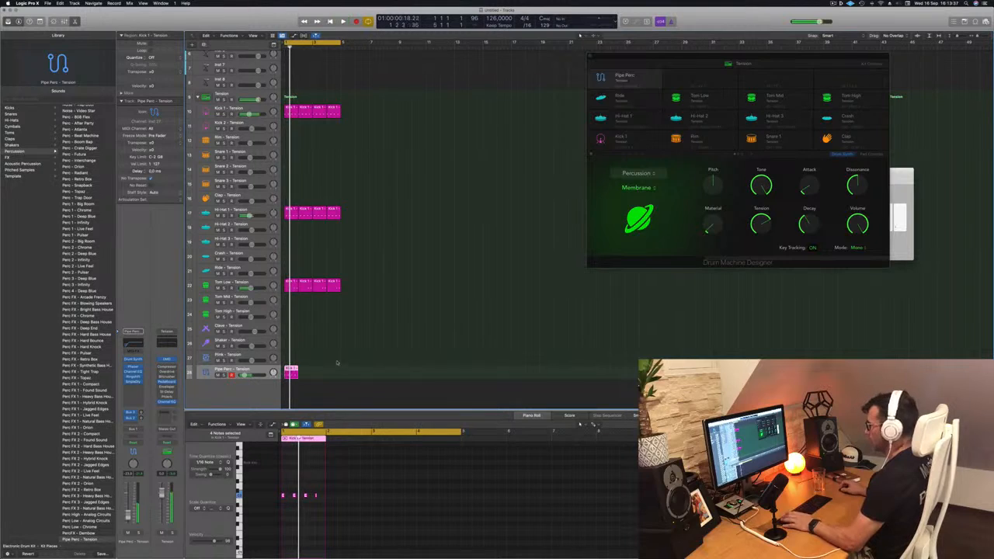
drag(291, 371, 294, 357)
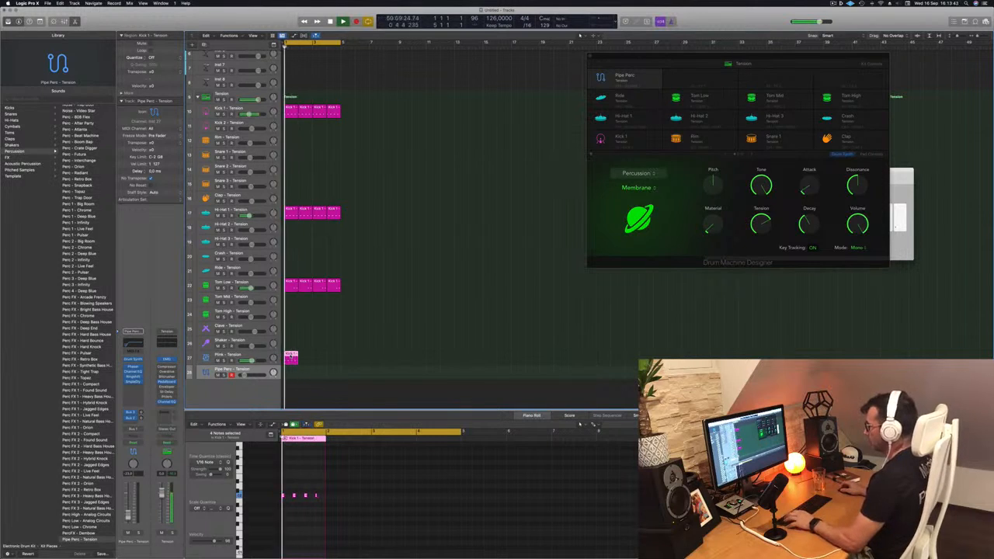
drag(296, 359, 319, 360)
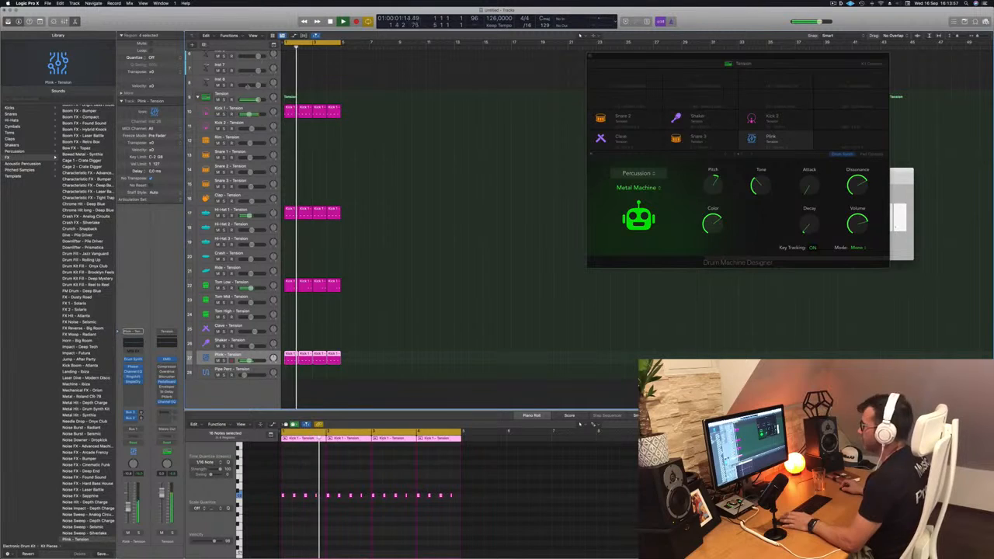
Repeat the four-bar section three times so that all drum parts fill 16 bars
click(390, 196)
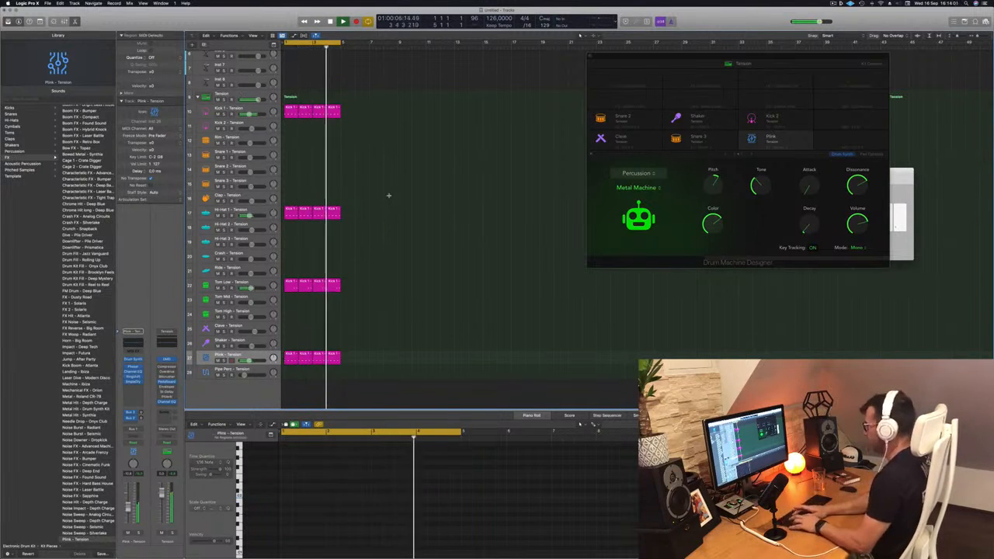
key(ctrl+super+r)
key(ctrl+super+r)
key(ctrl+super+r)
key(Return)
click(360, 171)
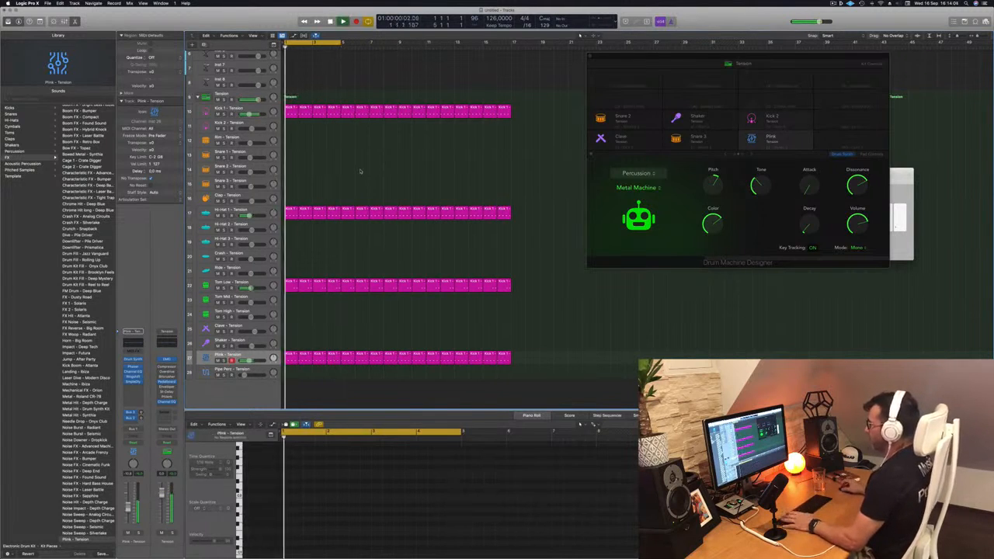
scroll(373, 84, down, 5)
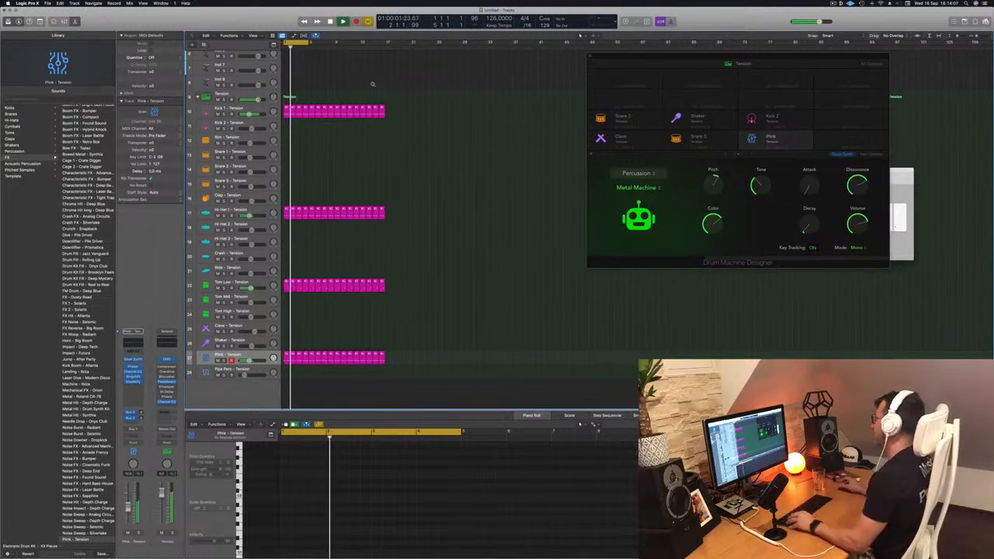
scroll(372, 84, up, 1)
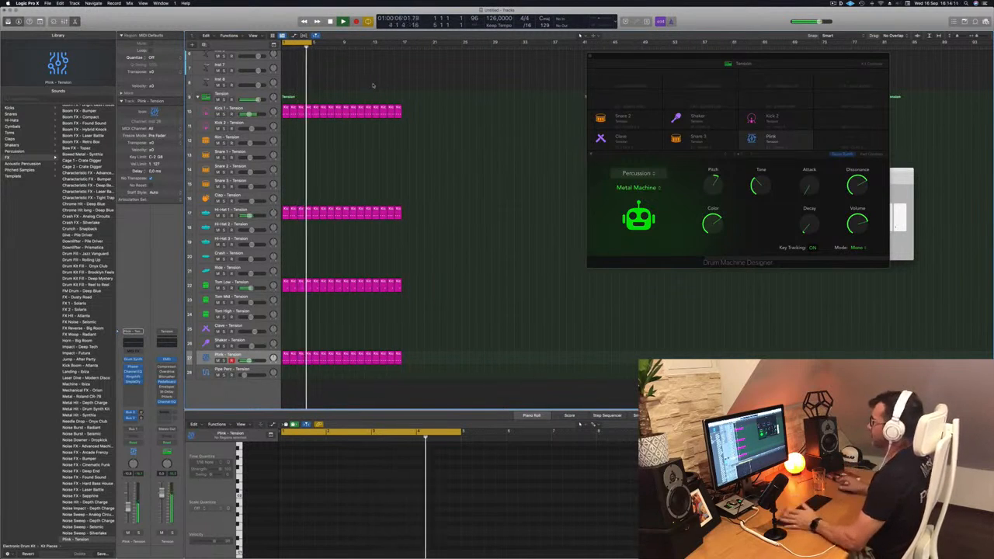
Reposition the Drum Machine Designer window and try out the Attack and Decay controls of the Plink sound
drag(690, 55, 588, 56)
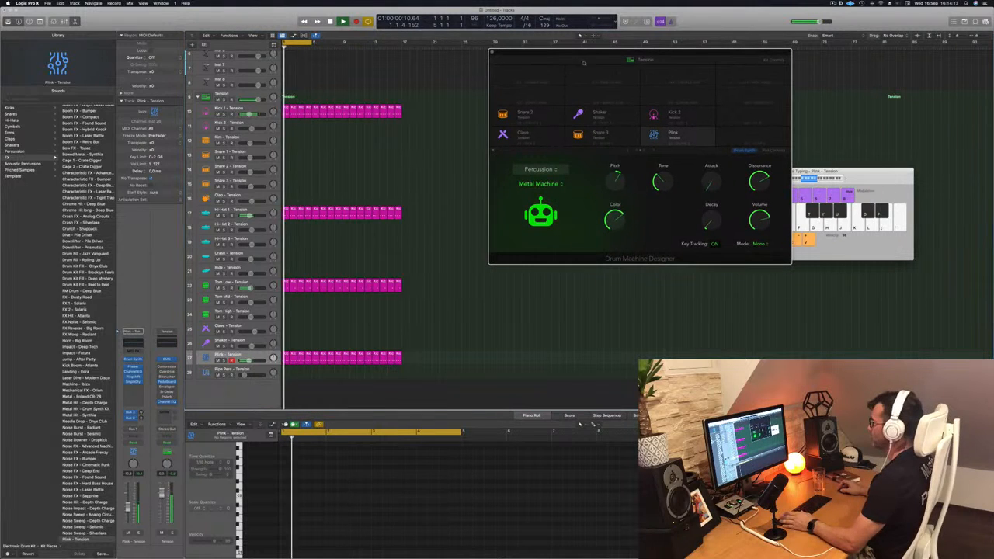
drag(663, 51, 579, 60)
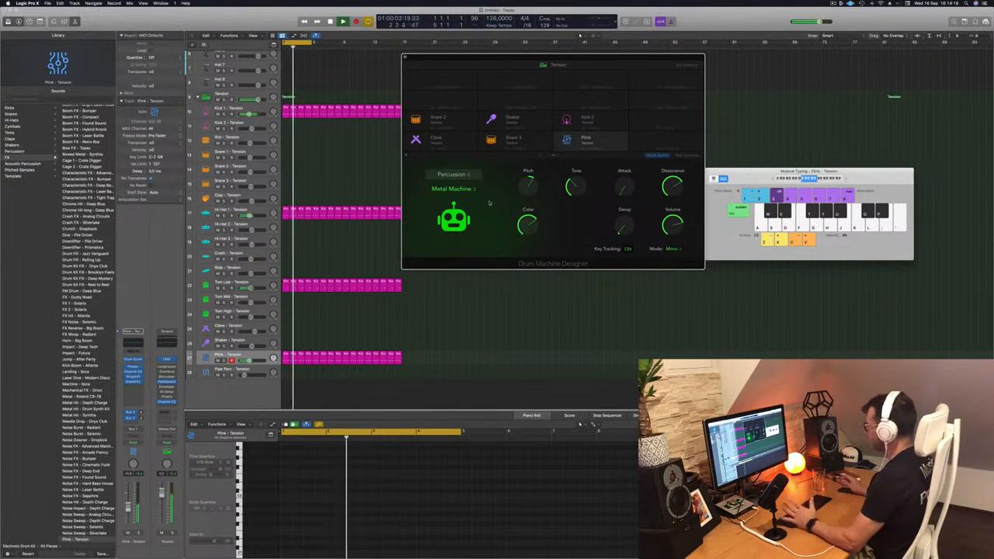
click(462, 174)
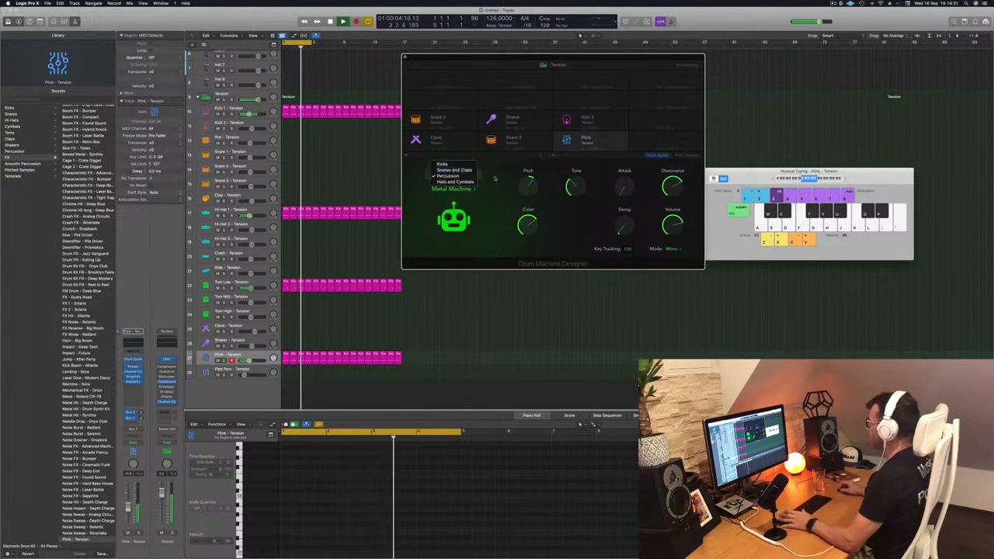
click(505, 208)
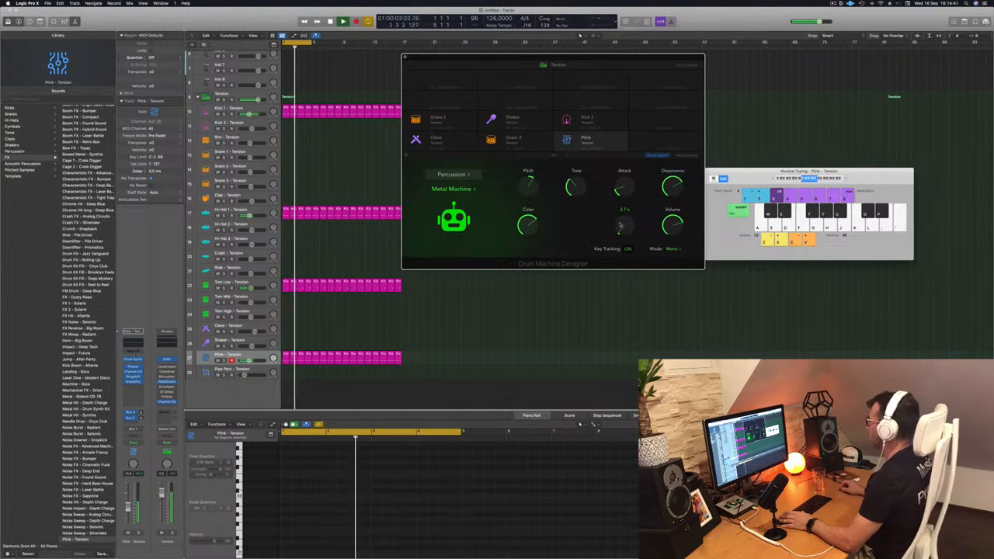
drag(584, 56, 695, 45)
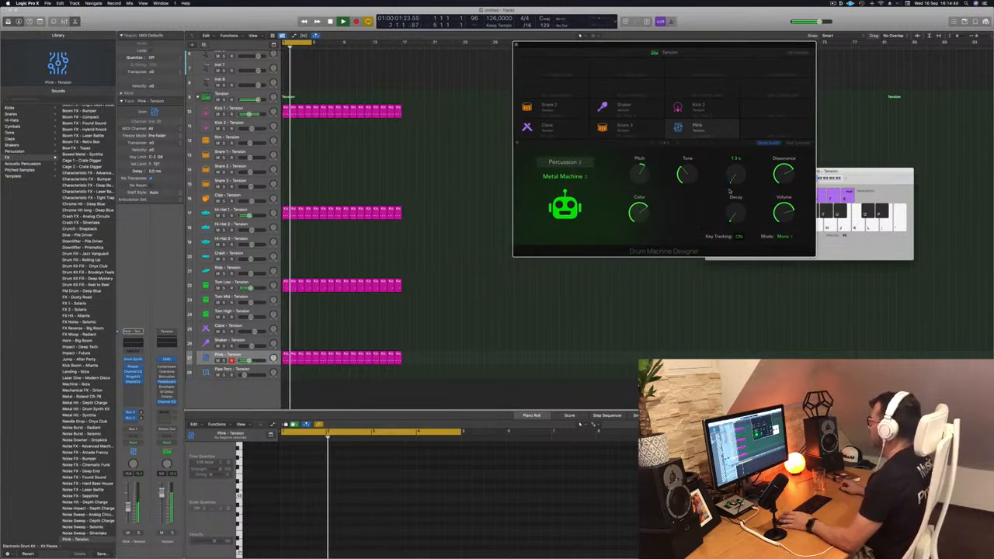
key(Return)
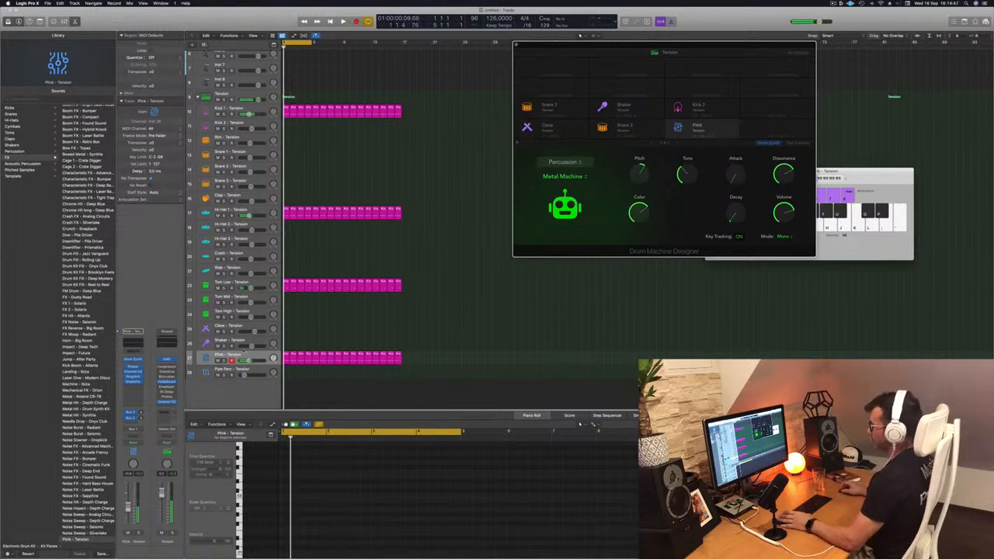
Set the Plink track's automation mode to Touch and record a movement of the Attack control during playback
click(257, 358)
key(space)
key(space)
click(134, 442)
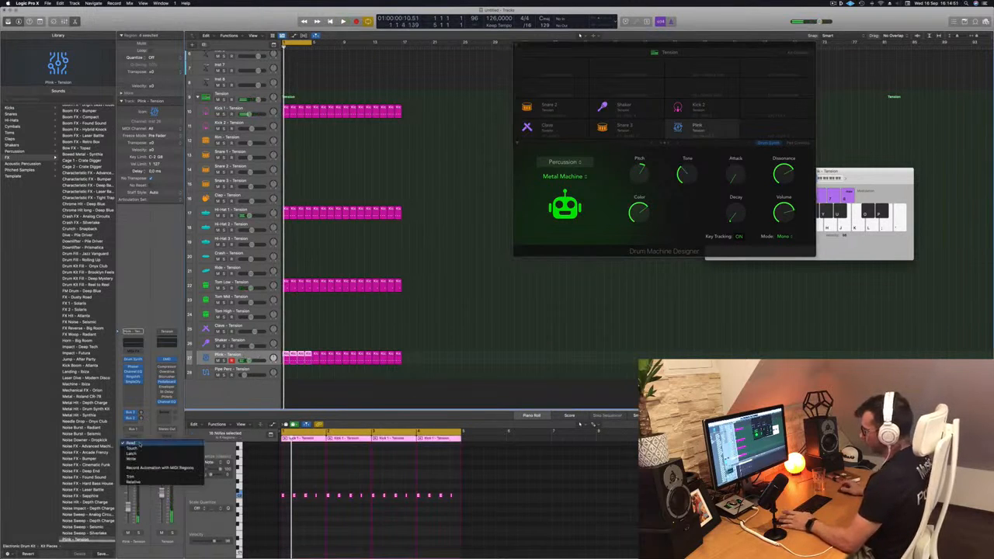
click(132, 448)
key(space)
drag(736, 177, 737, 165)
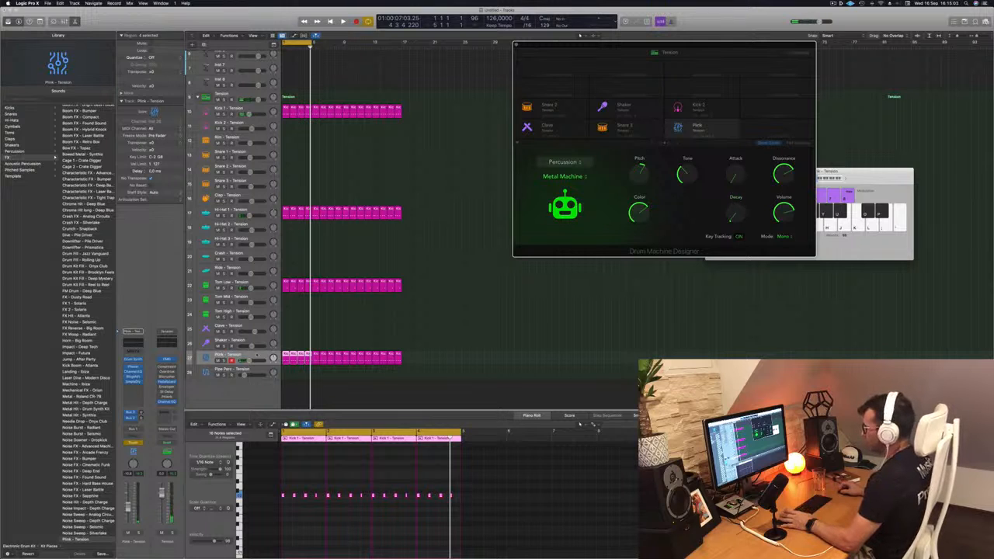
Close the Musical Typing window, show track automation and expand the Plink track's Attack automation lane
click(299, 334)
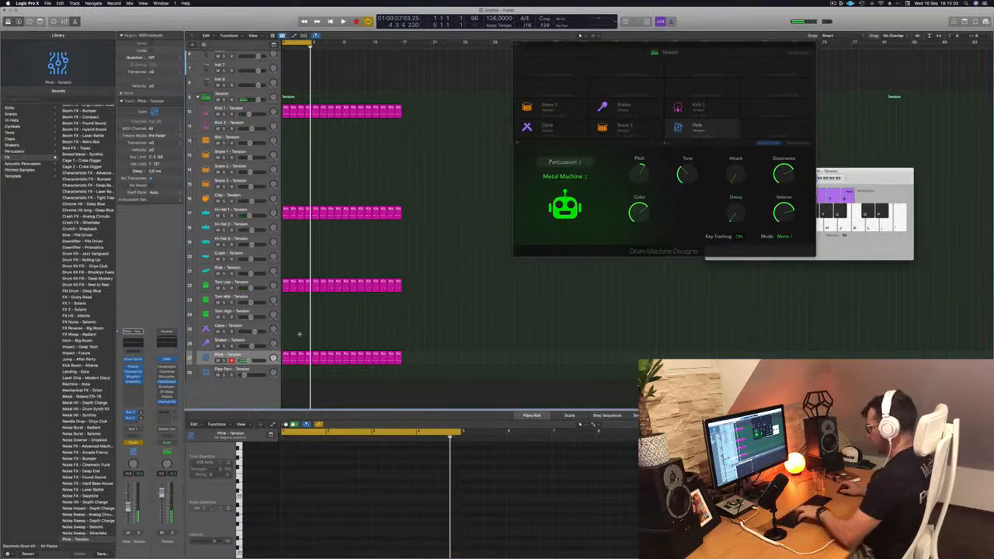
key(super+k)
key(a)
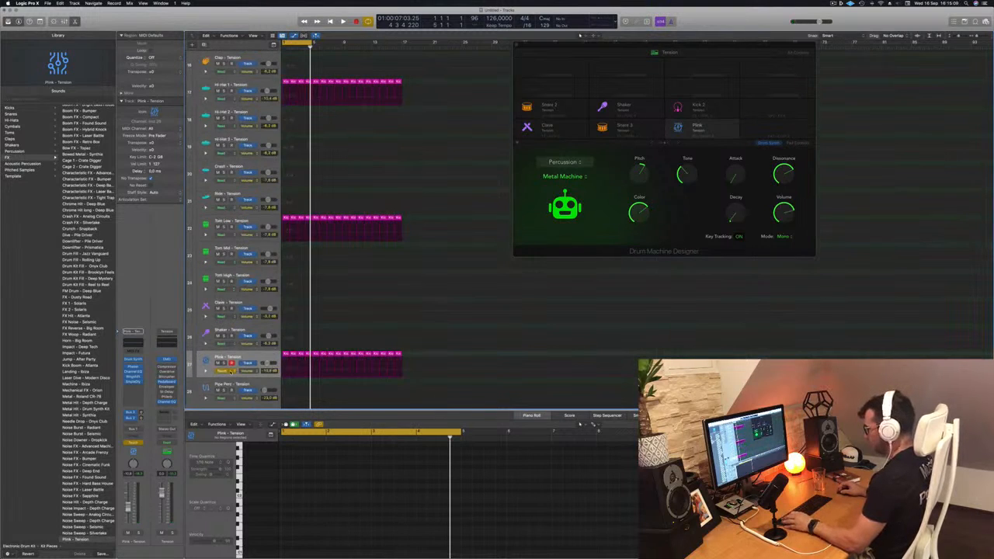
click(207, 371)
scroll(357, 309, down, 3)
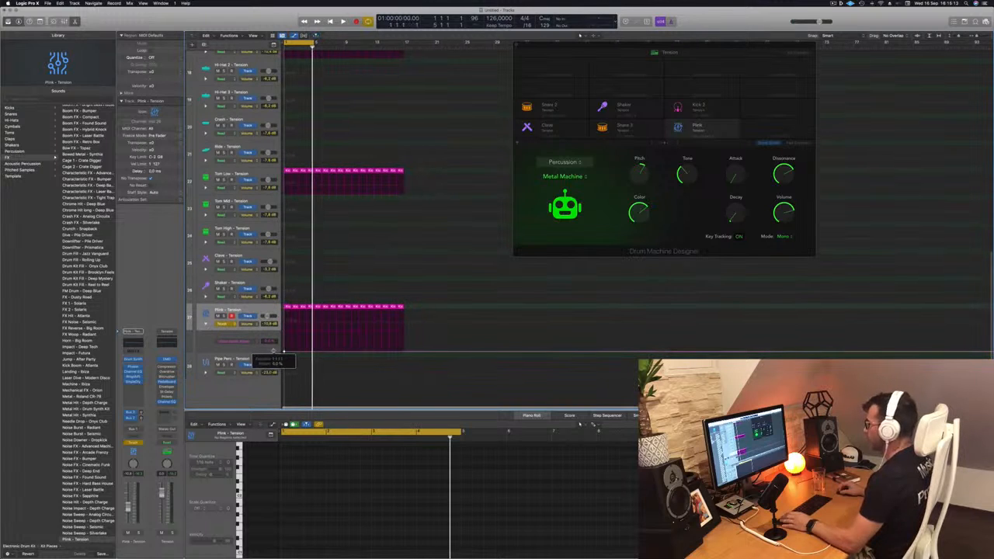
Draw Plink Attack automation that rises to the middle of the 16 bars and falls back to 0.0% at the end
key(Return)
key(space)
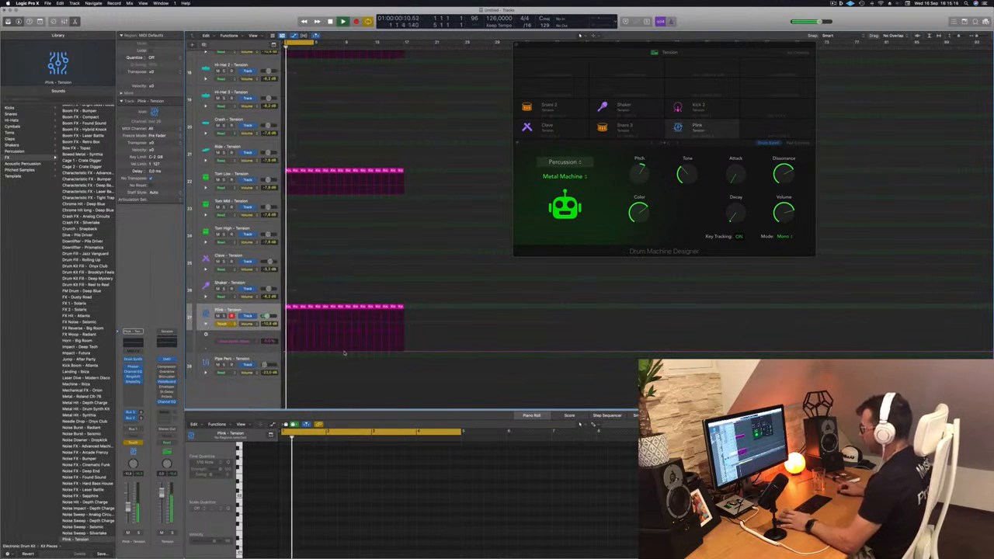
click(347, 349)
drag(347, 350, 404, 352)
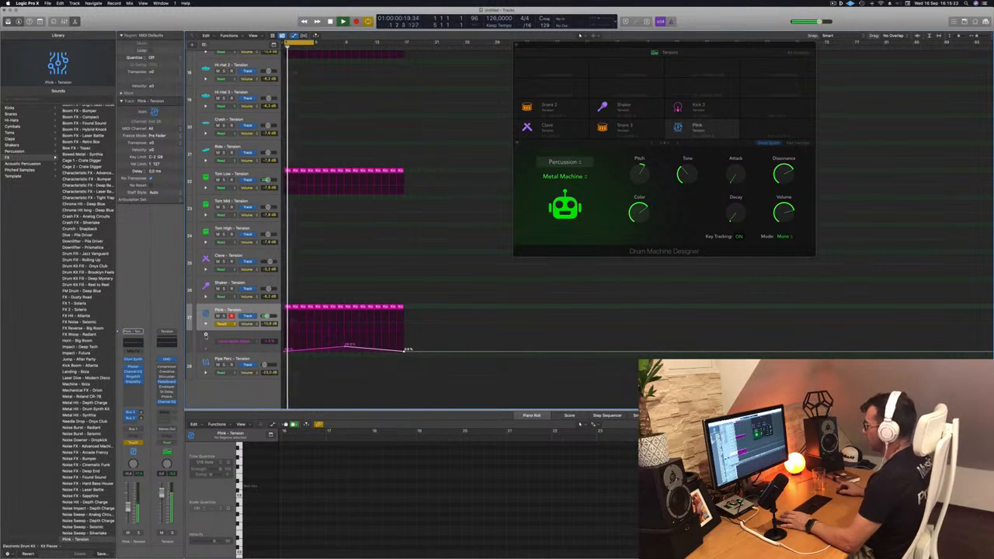
Extend the cycle range over all 16 bars and set the Plink track's automation mode to Read
key(space)
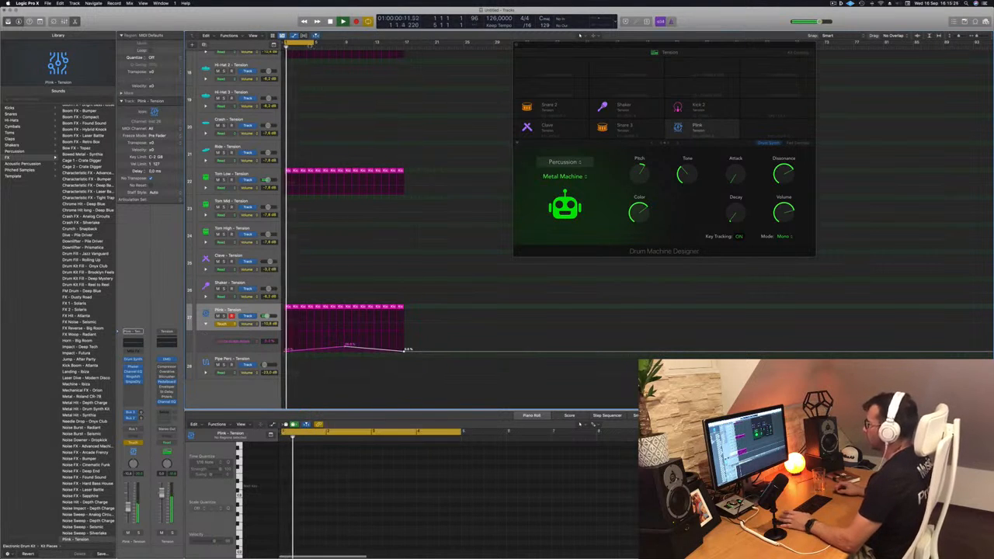
drag(314, 40, 404, 49)
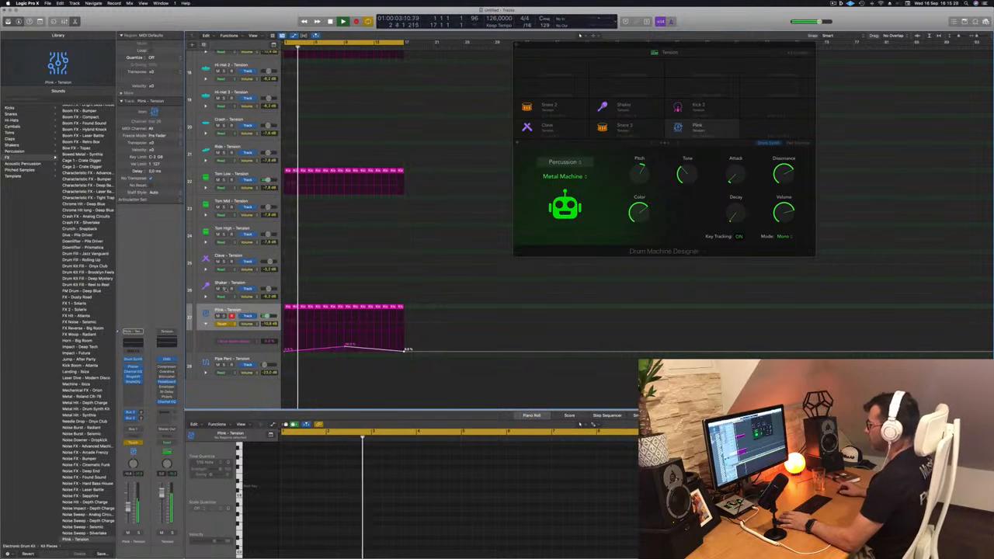
click(225, 323)
click(223, 319)
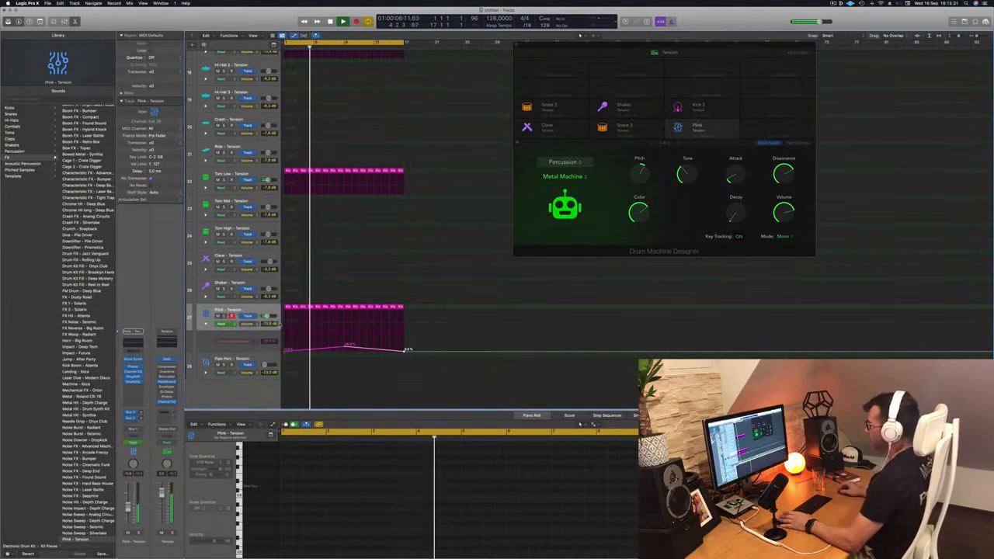
Switch the Plink track's automation to Touch and record a movement of the Decay control
click(222, 323)
click(223, 328)
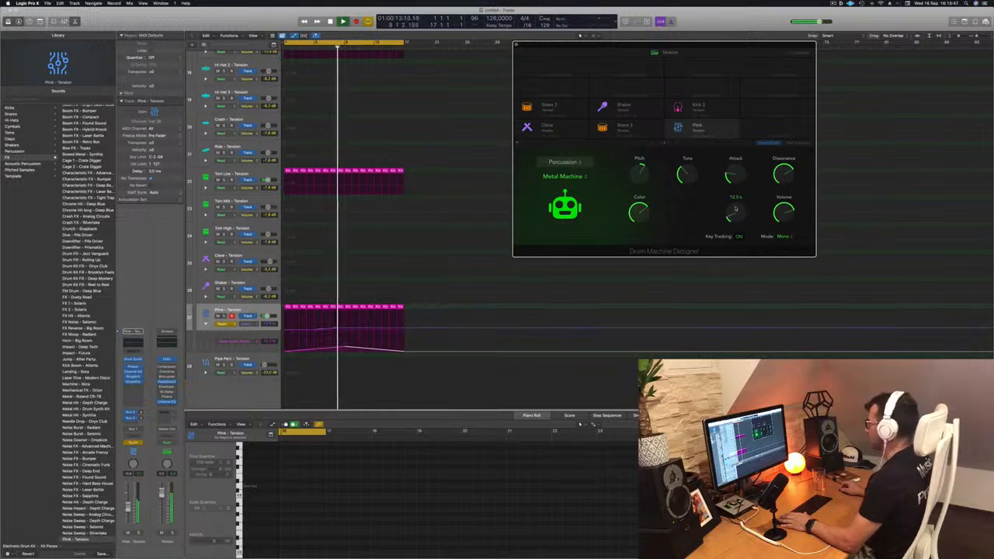
key(space)
Shape the Plink Decay automation to fall from bar 1 to the middle of the section, then set the track to Read
key(space)
drag(346, 329, 288, 332)
click(342, 331)
key(space)
key(space)
click(343, 331)
key(space)
key(space)
drag(285, 331, 284, 329)
click(223, 324)
click(224, 317)
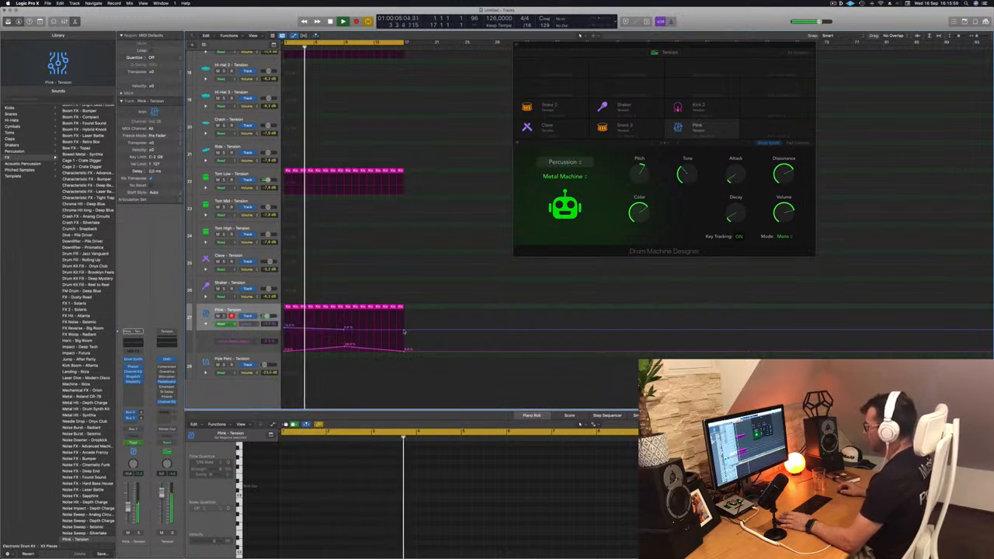
Raise the Plink Decay automation again at the end of the 16 bars and lower the Attack automation's middle peak
drag(405, 330, 403, 327)
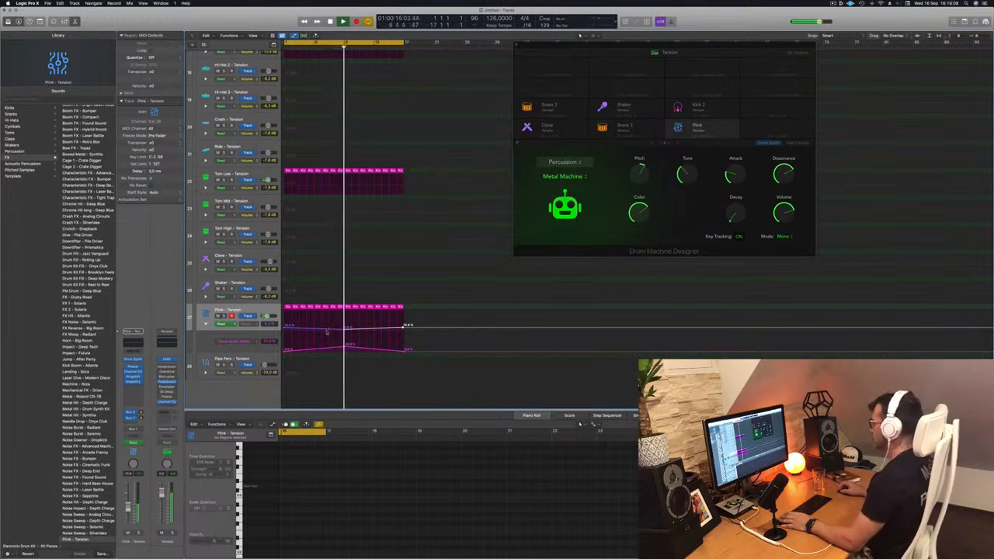
drag(345, 330, 345, 330)
key(Return)
click(228, 312)
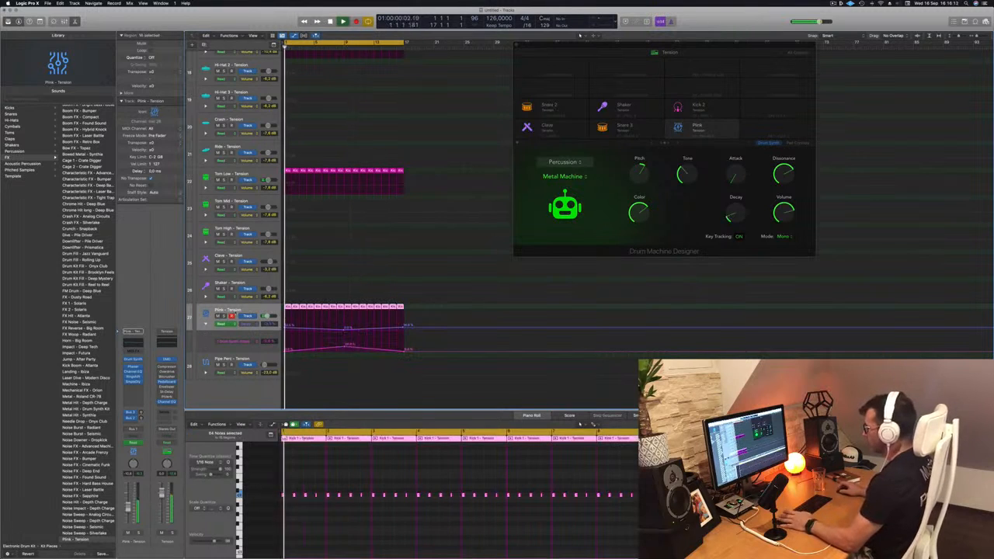
drag(345, 345, 347, 347)
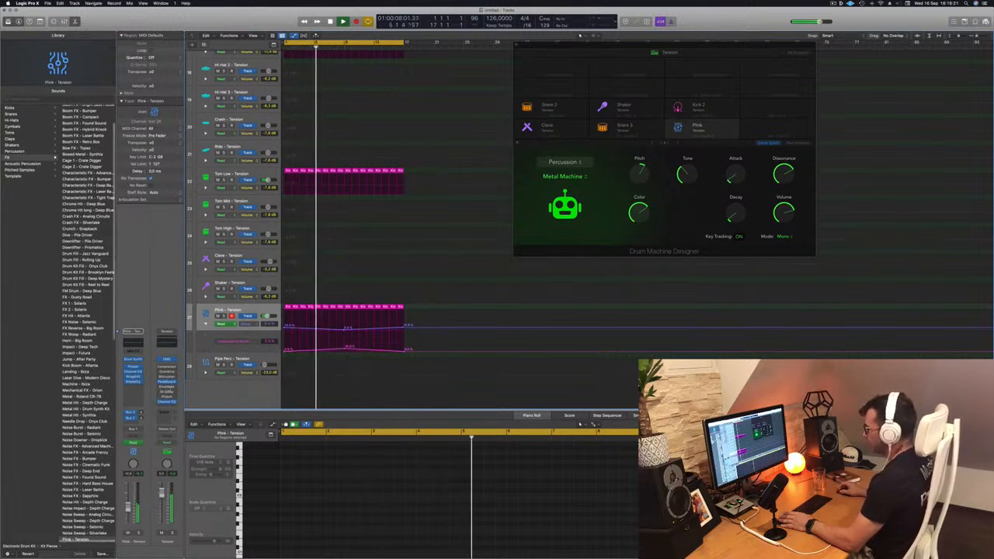
key(space)
key(space)
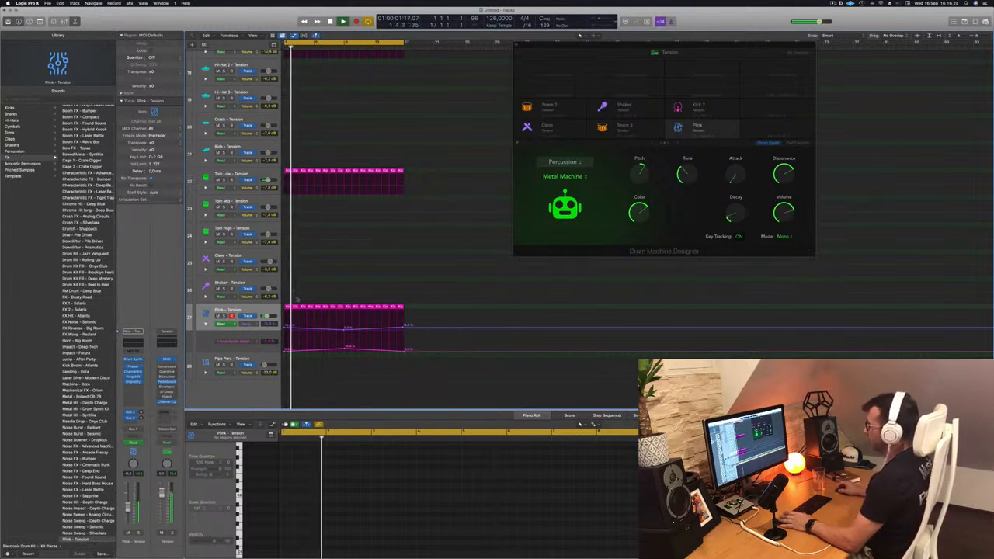
Copy the first Hi-Hat 1 region onto the Hi-Hat 2 track
scroll(404, 225, up, 8)
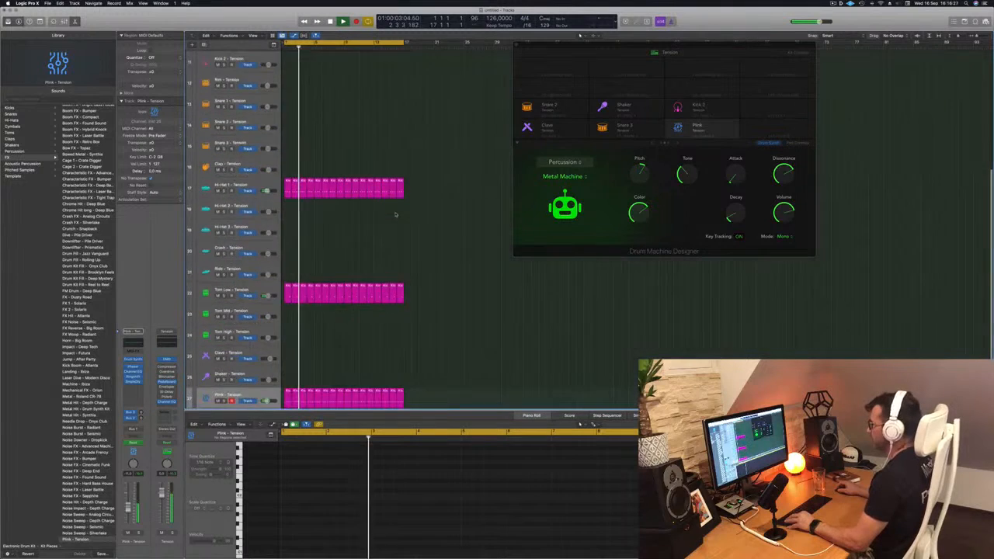
scroll(391, 244, down, 2)
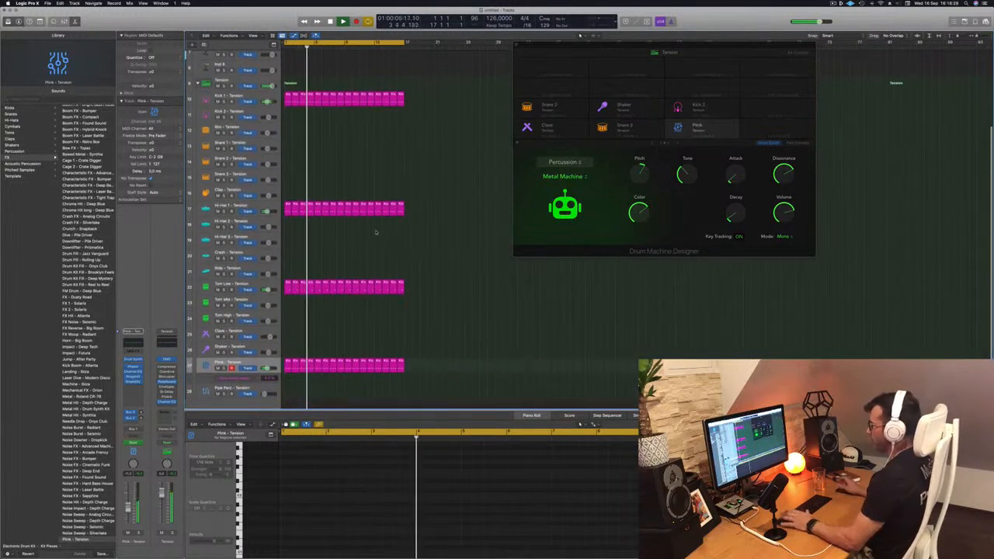
key(Return)
drag(287, 207, 287, 227)
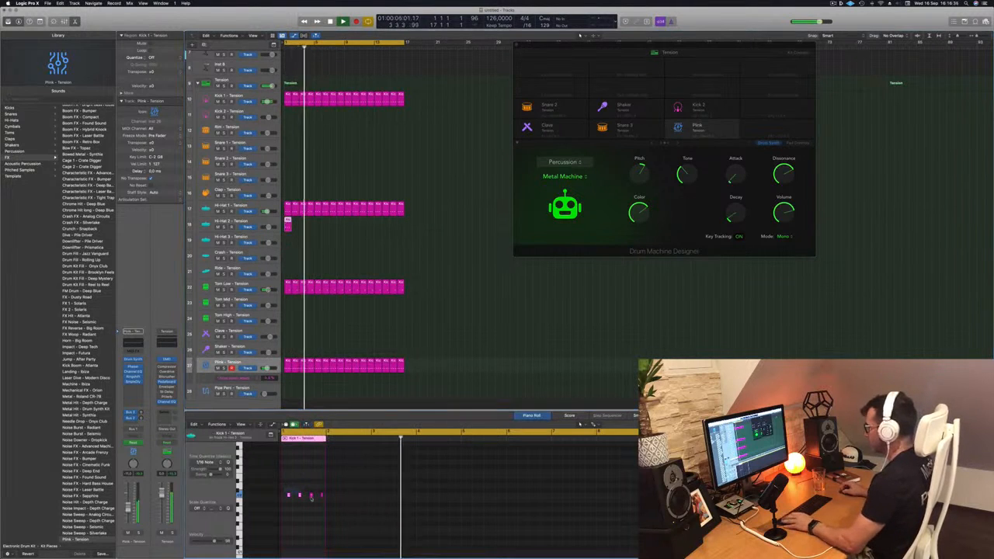
Rearrange the Hi-Hat 2 notes into pairs on each beat's first two sixteenths and copy the region across all 16 bars
drag(322, 501, 323, 503)
key(super+Right)
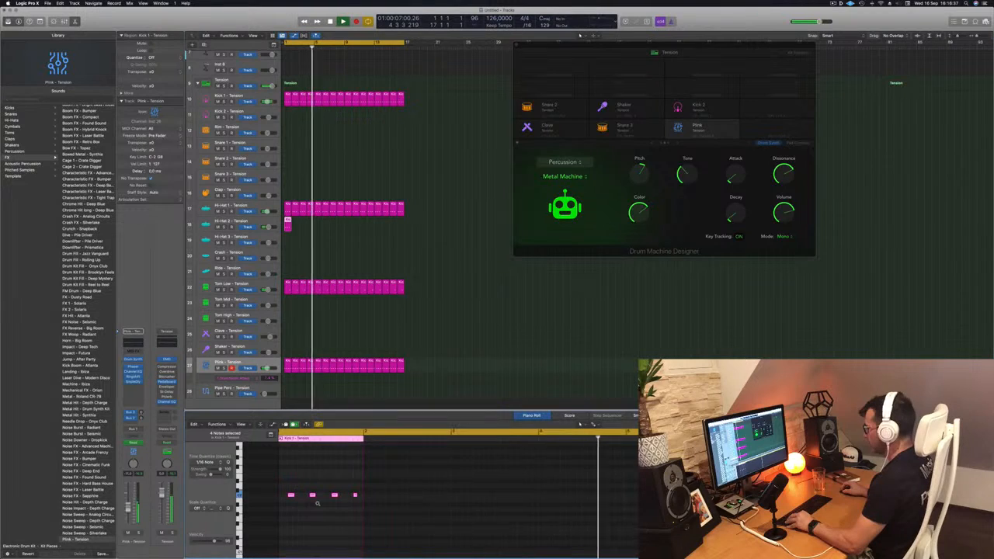
key(super+Right)
scroll(298, 492, left, 3)
drag(314, 494, 295, 502)
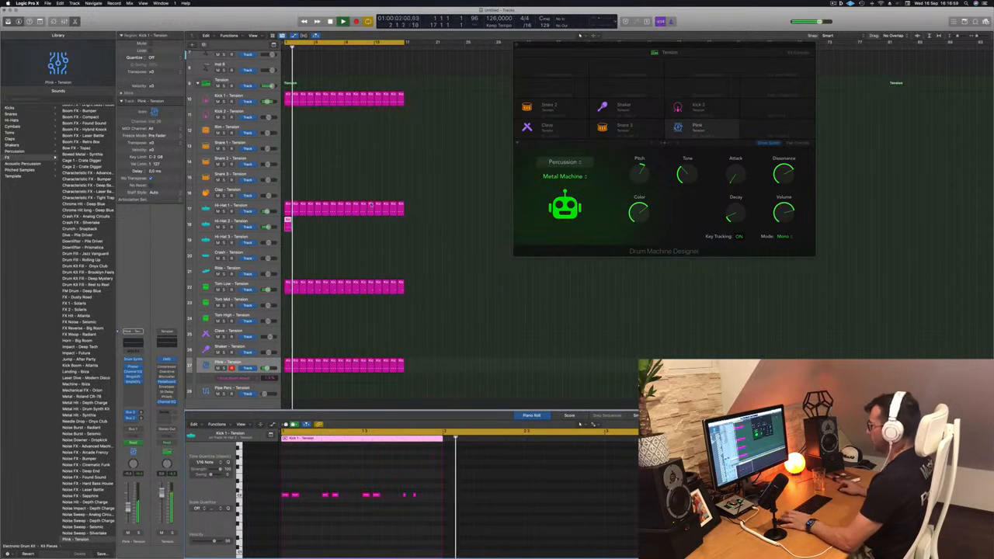
drag(288, 221, 345, 224)
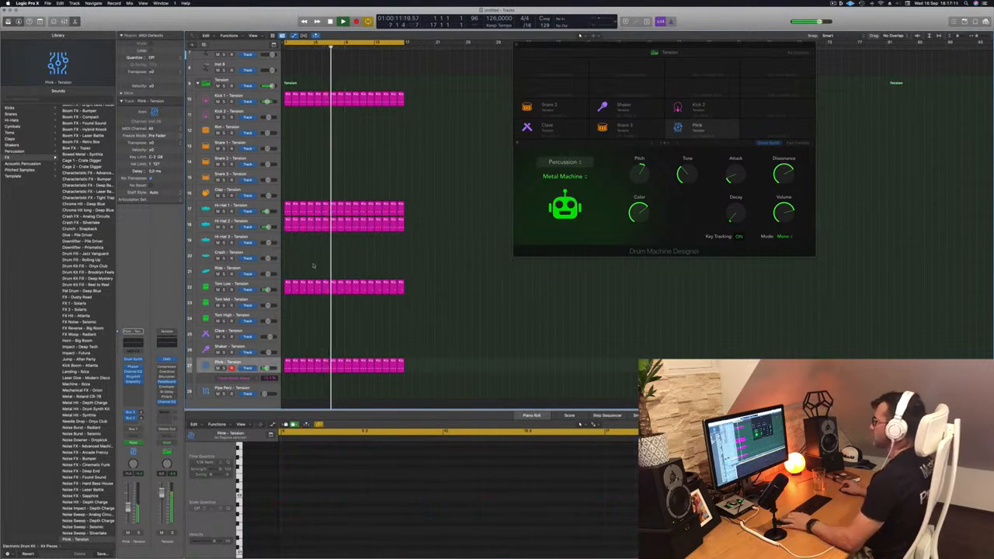
Shape the Hi-Hat 2 sound with Tone at maximum and a longer Decay, then compare it with the full mix
click(256, 222)
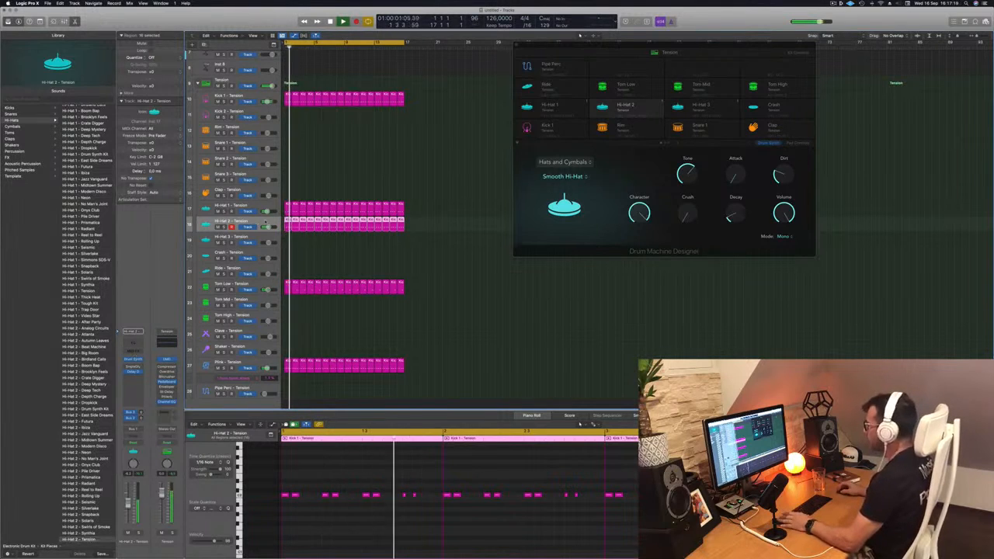
drag(732, 216, 735, 198)
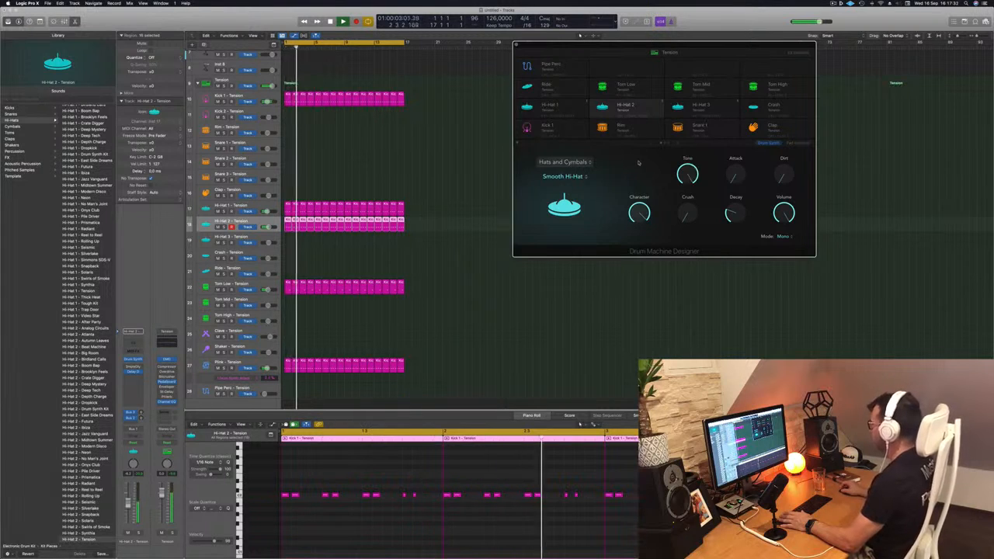
drag(641, 223, 640, 278)
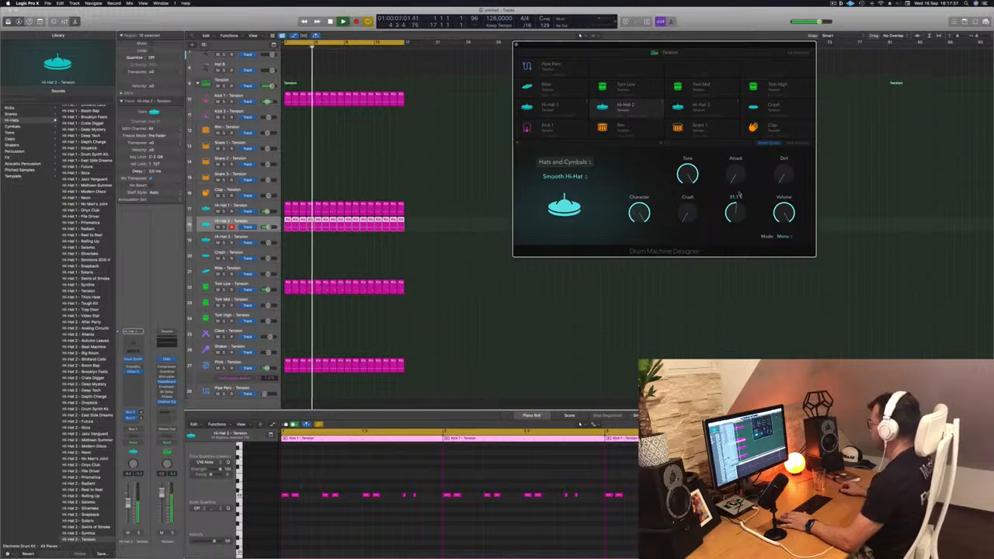
drag(731, 215, 734, 216)
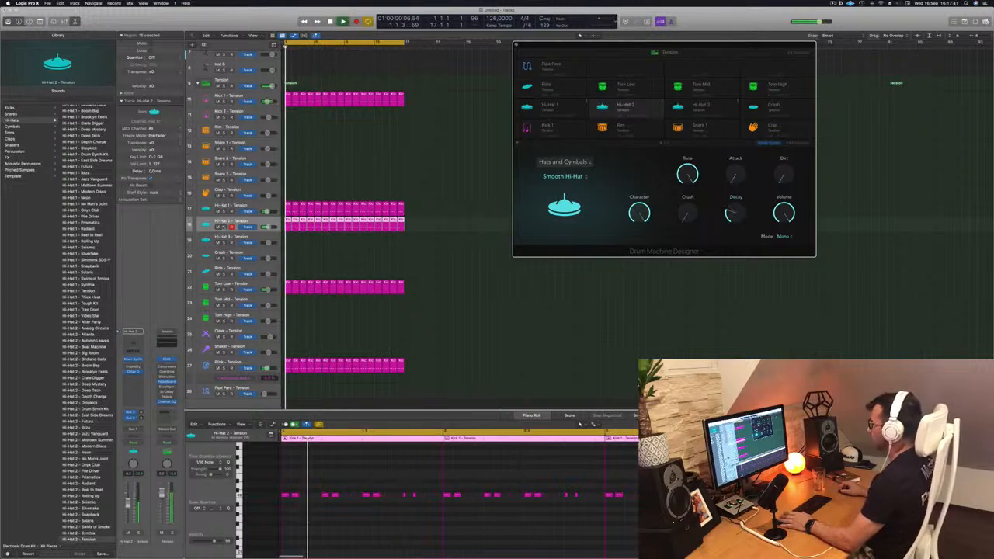
key(s)
key(s)
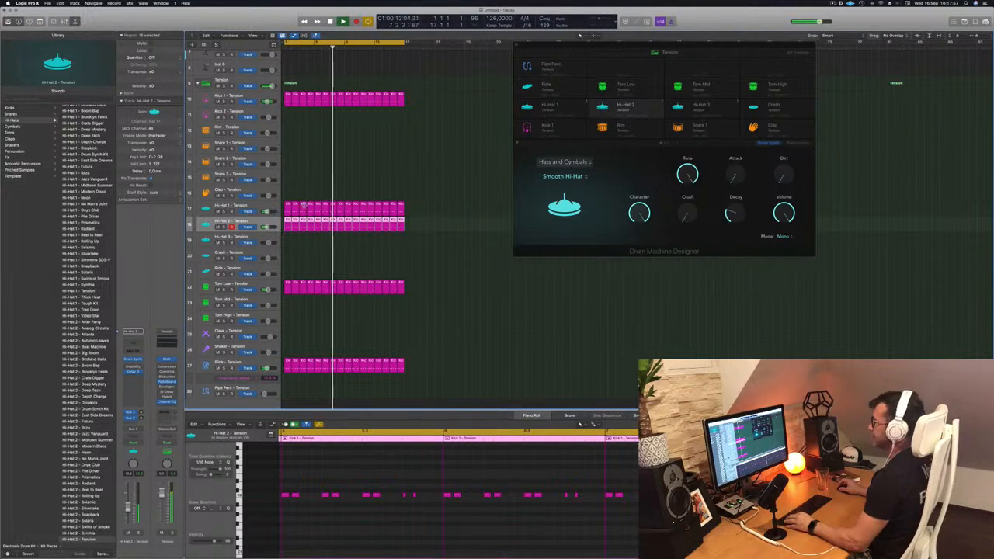
Copy the first Tom Low region onto the Clave track
scroll(326, 196, down, 5)
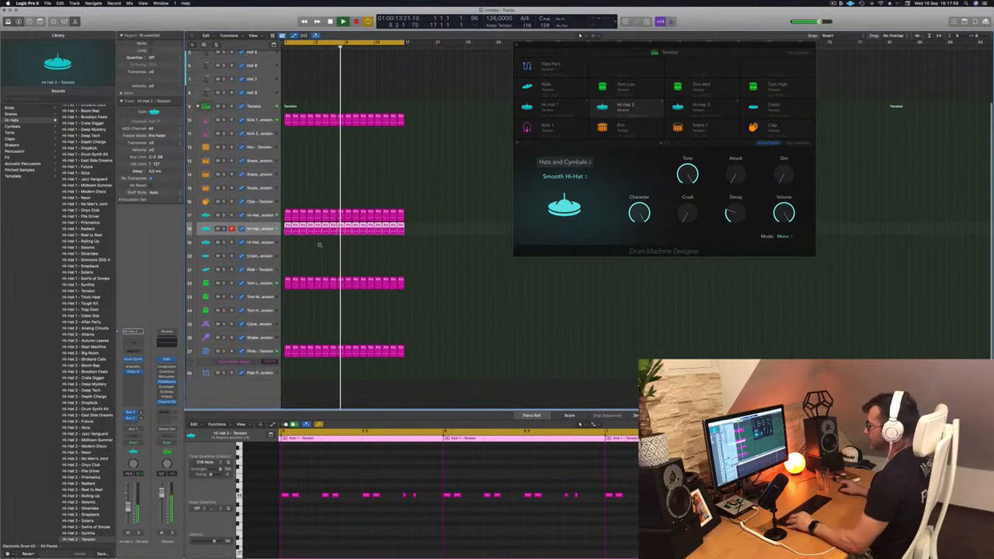
key(space)
key(space)
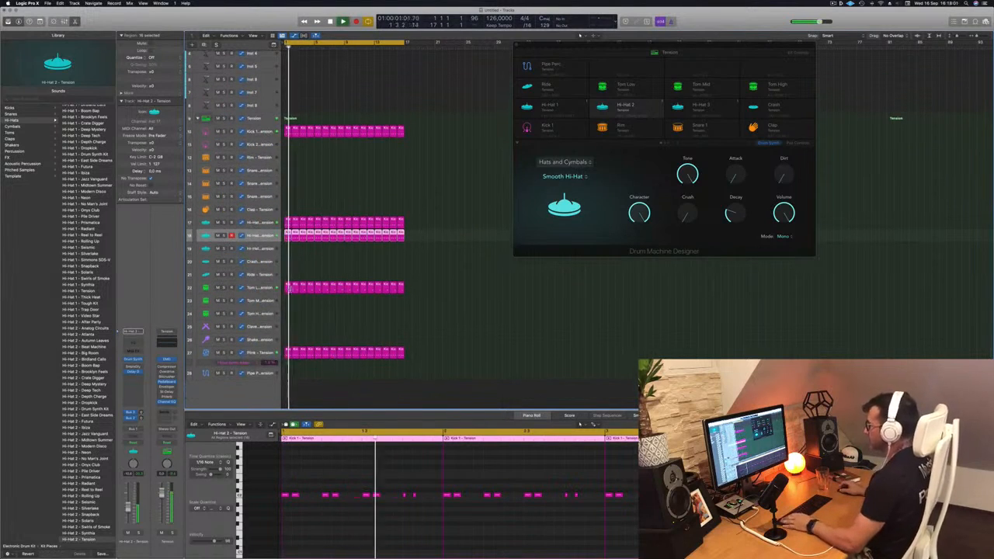
drag(289, 287, 288, 328)
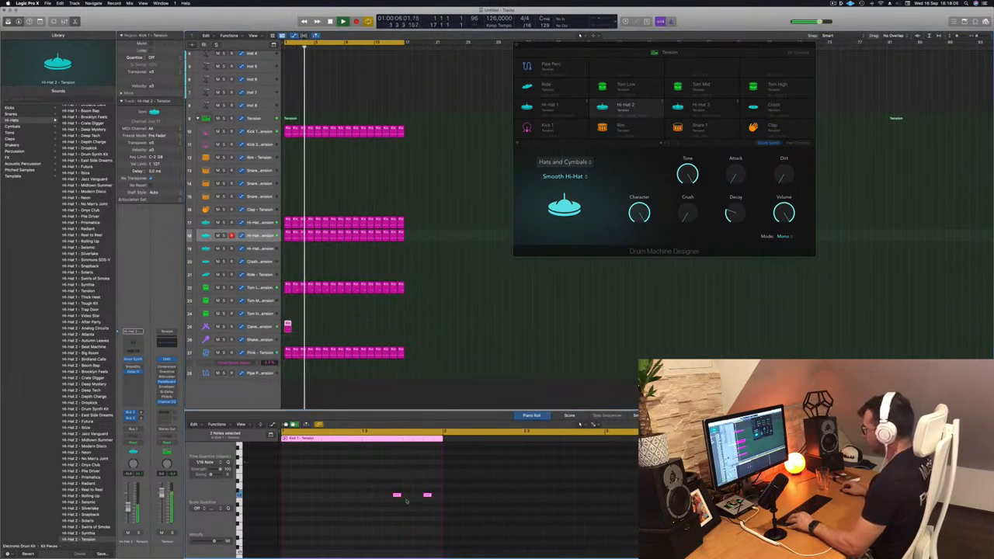
Move the two Clave notes to the bar's first and sixth sixteenths and copy the region across all 16 bars
drag(397, 495, 286, 496)
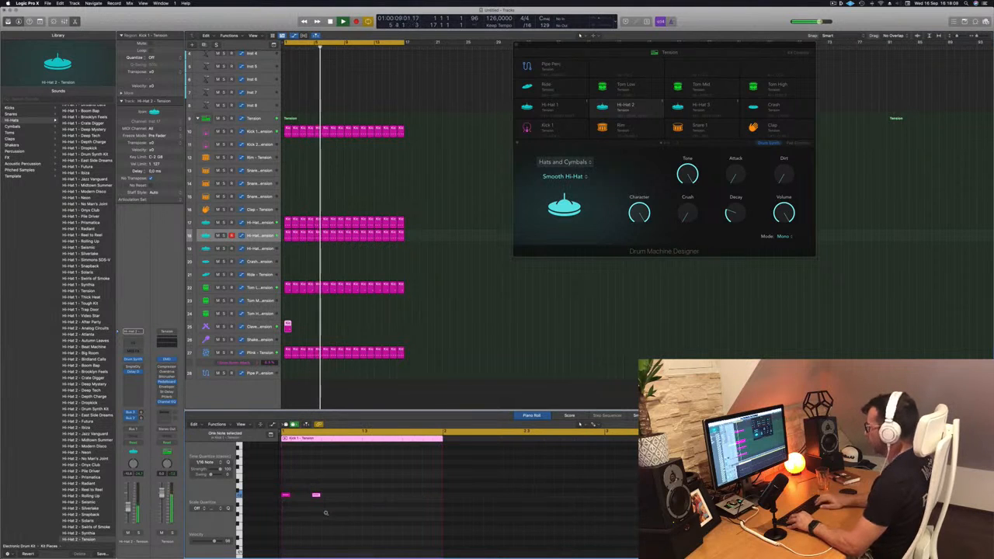
key(space)
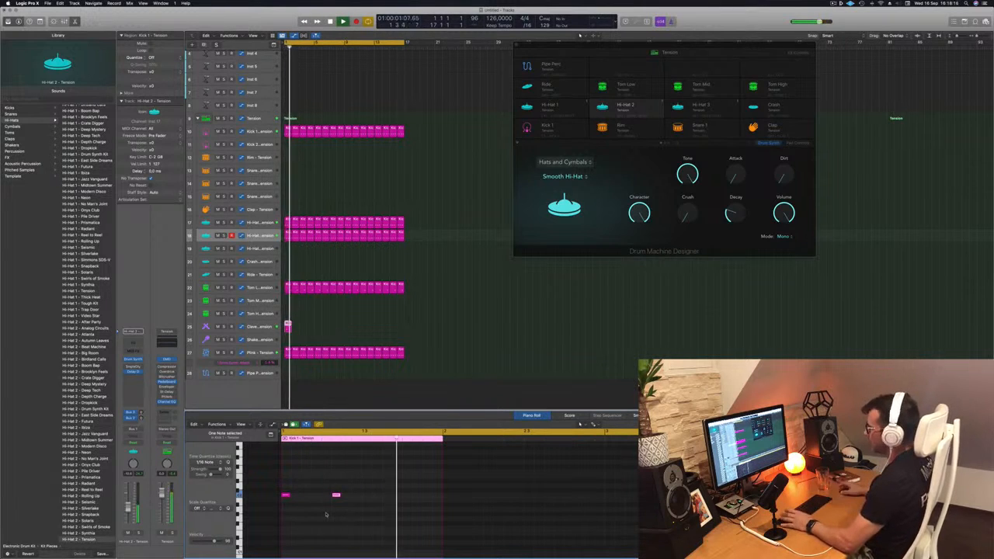
drag(288, 326, 351, 326)
key(Return)
Adjust the Clave sound's Decay and Dissonance while replaying the loop from the start
click(260, 327)
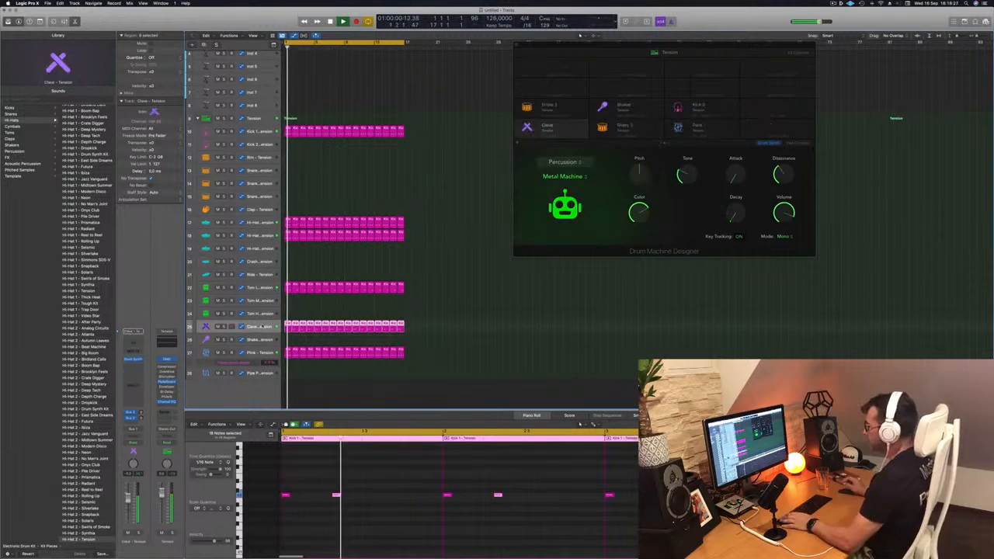
key(Return)
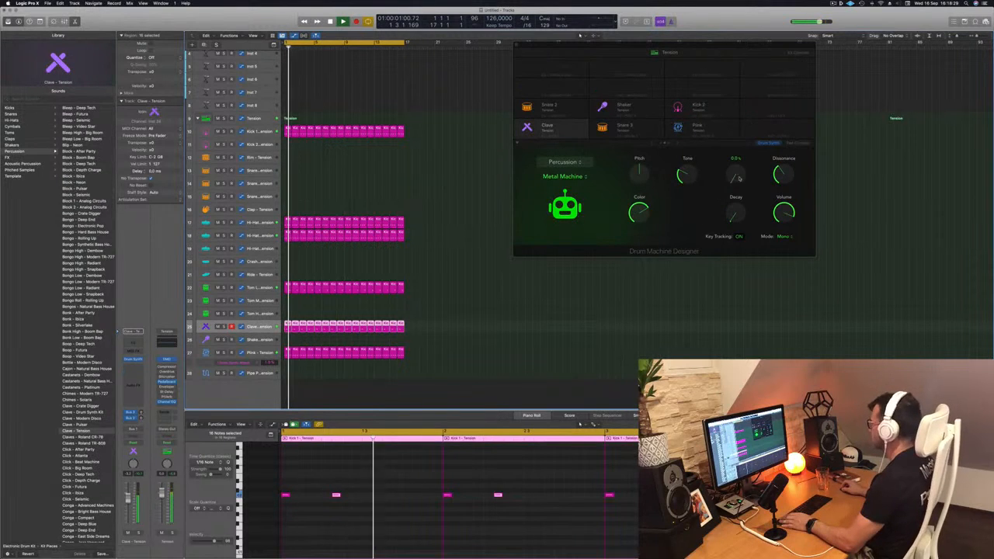
drag(736, 180, 739, 187)
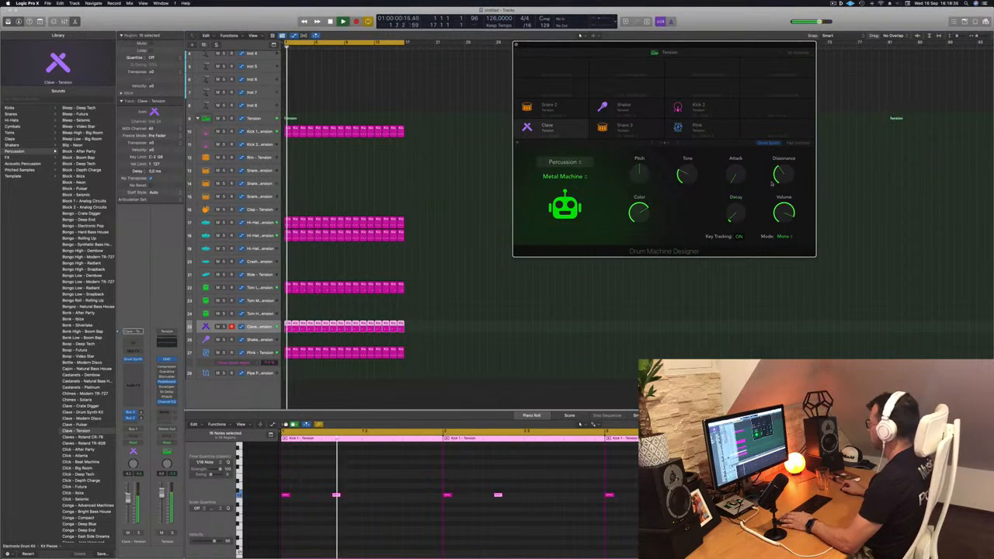
key(Return)
mouse_move(785, 164)
mouse_down()
mouse_move(781, 178)
mouse_move(786, 153)
mouse_up()
key(Return)
key(Return)
key(Return)
key(Return)
key(Return)
Lower the Clave sound's Tone and Pitch and reduce the track's volume
drag(688, 174, 689, 165)
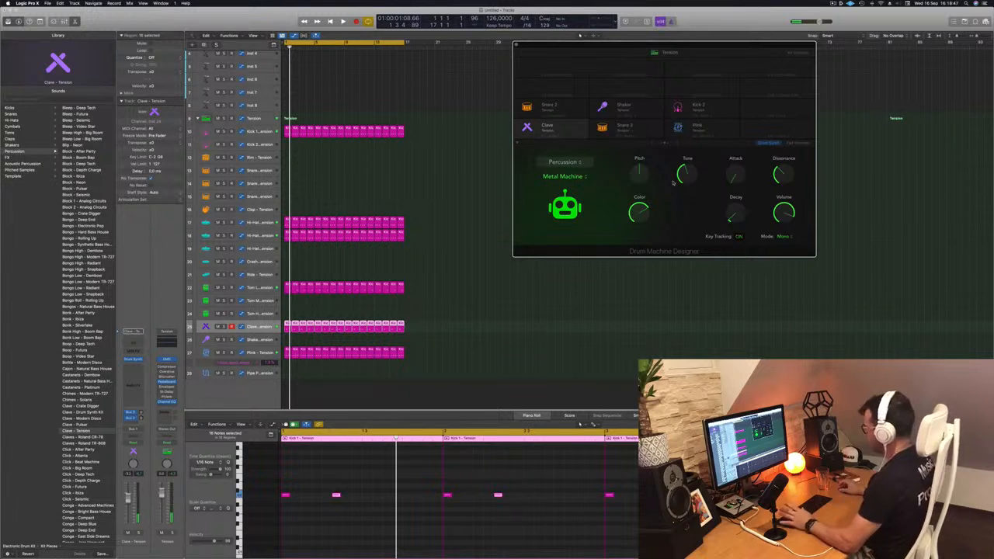
key(Return)
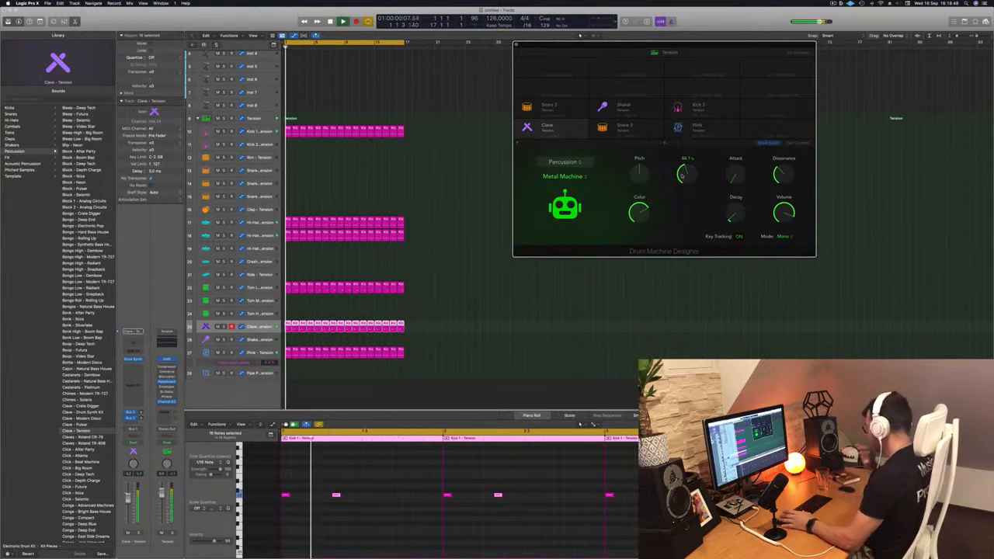
drag(685, 181, 637, 193)
key(Return)
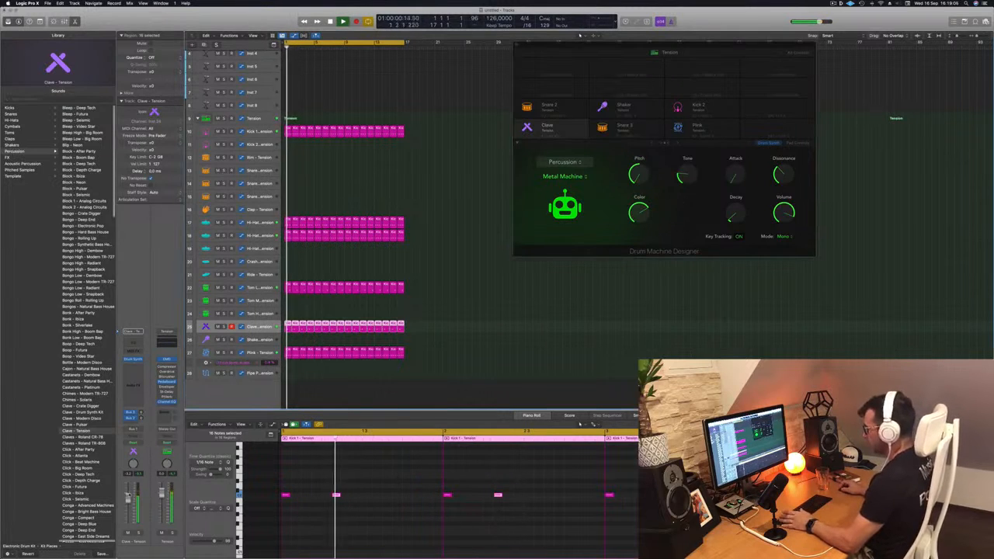
drag(128, 508, 128, 510)
key(Return)
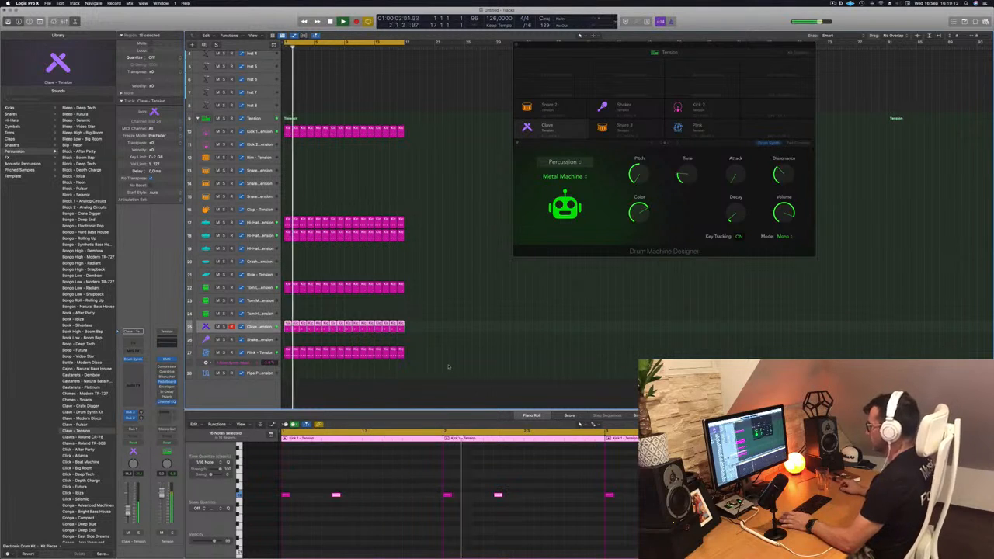
Close the drum kit editor and copy the first Kick 1 region onto the Snare 1 track
drag(561, 50, 458, 65)
click(358, 115)
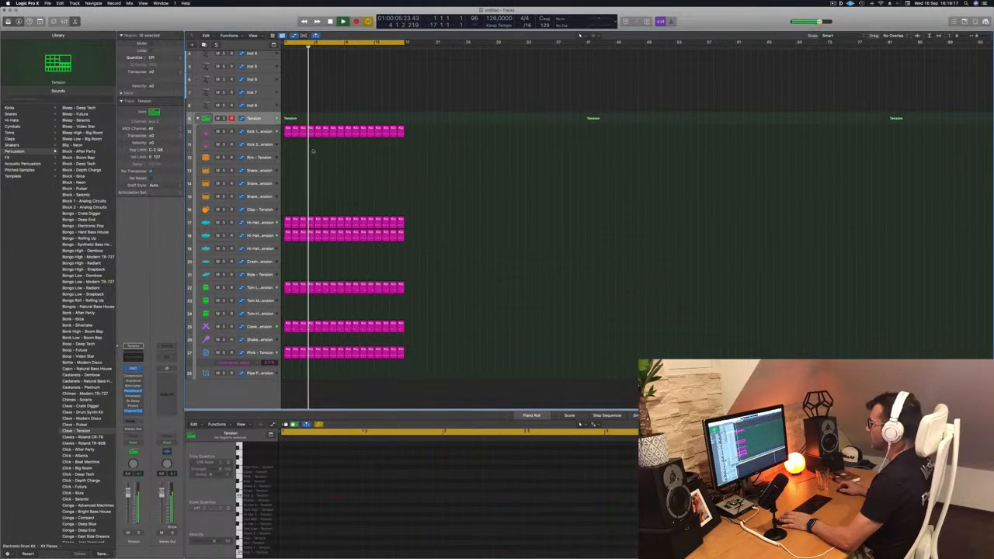
key(space)
click(286, 134)
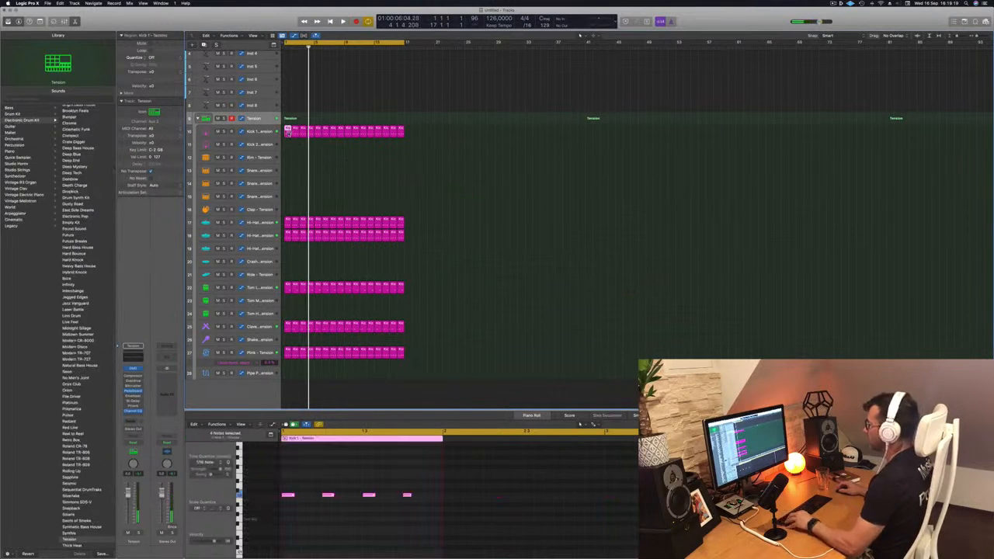
drag(287, 133, 288, 171)
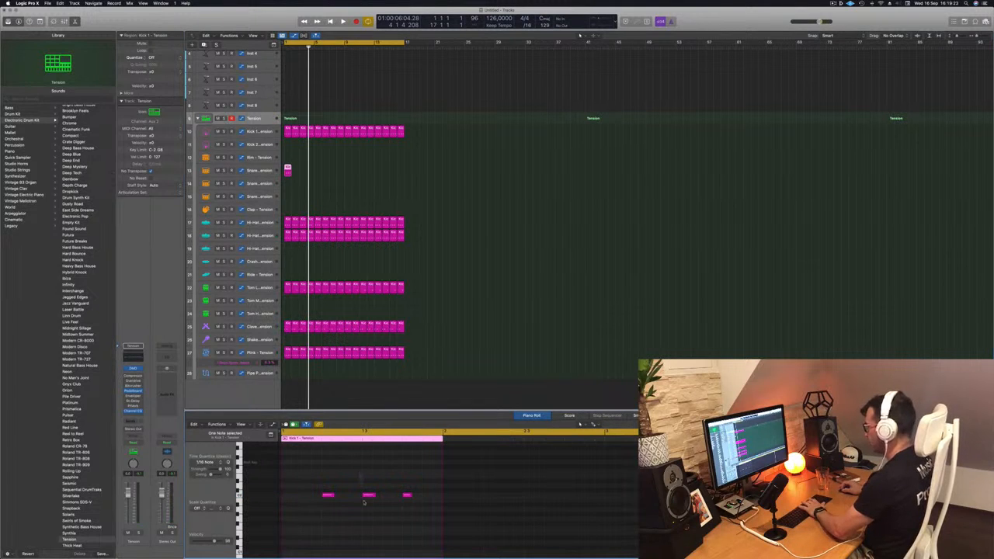
Keep only the Snare 1 notes on beats 2 and 4 and copy the region across all 16 bars
key(space)
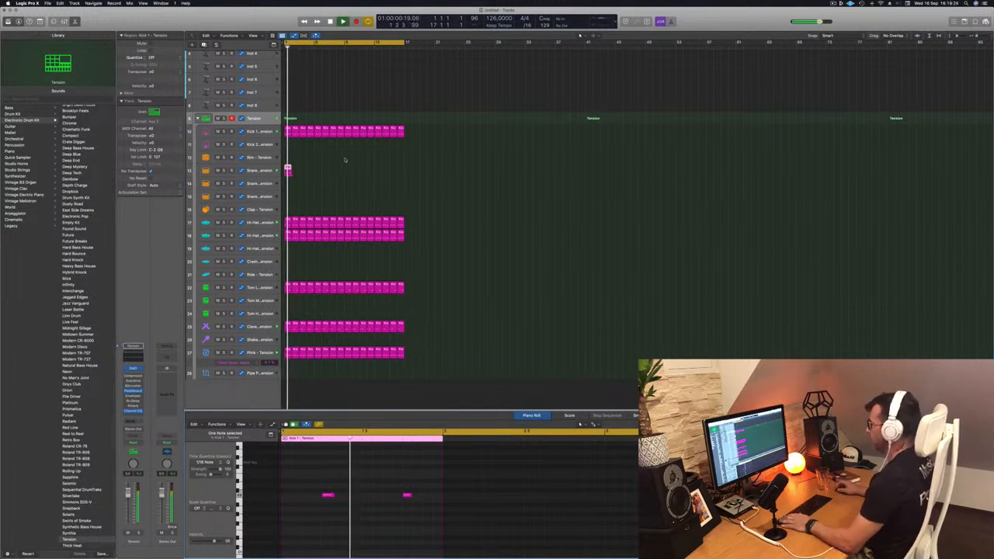
drag(287, 170, 356, 172)
key(space)
Shape Snare 1's Synthetic Side Stick in Drum Synth with a larger Size, minimum Tension and Tone at about 73%
click(256, 171)
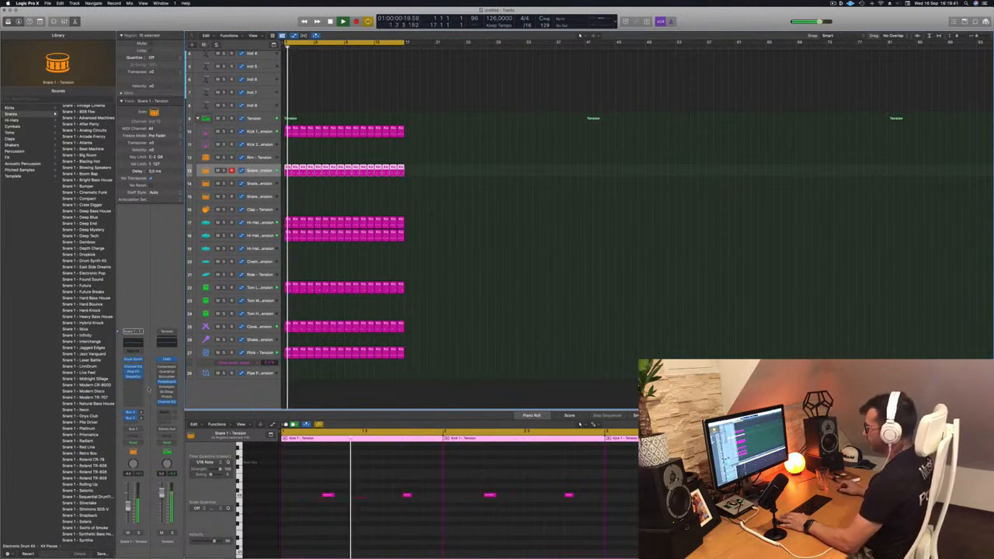
click(134, 361)
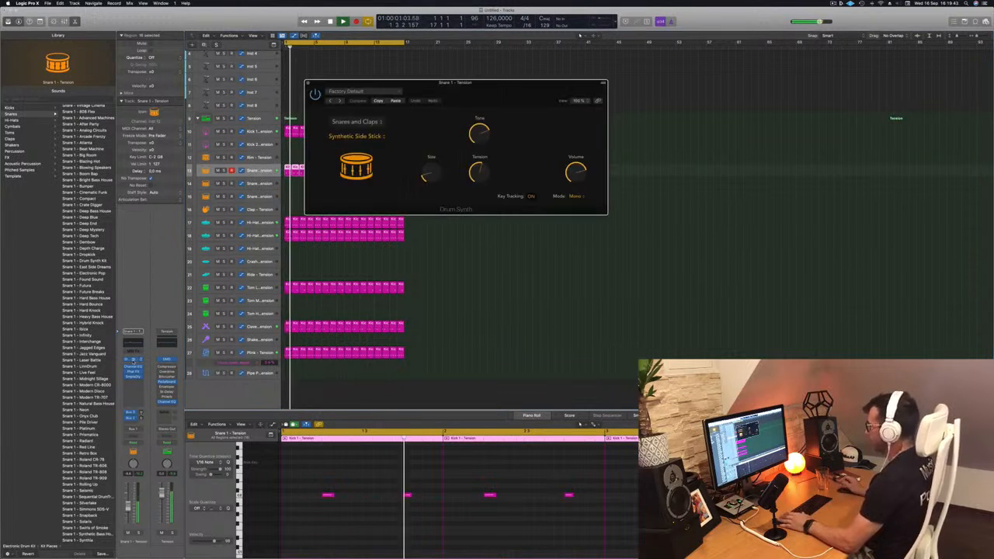
drag(485, 92, 593, 160)
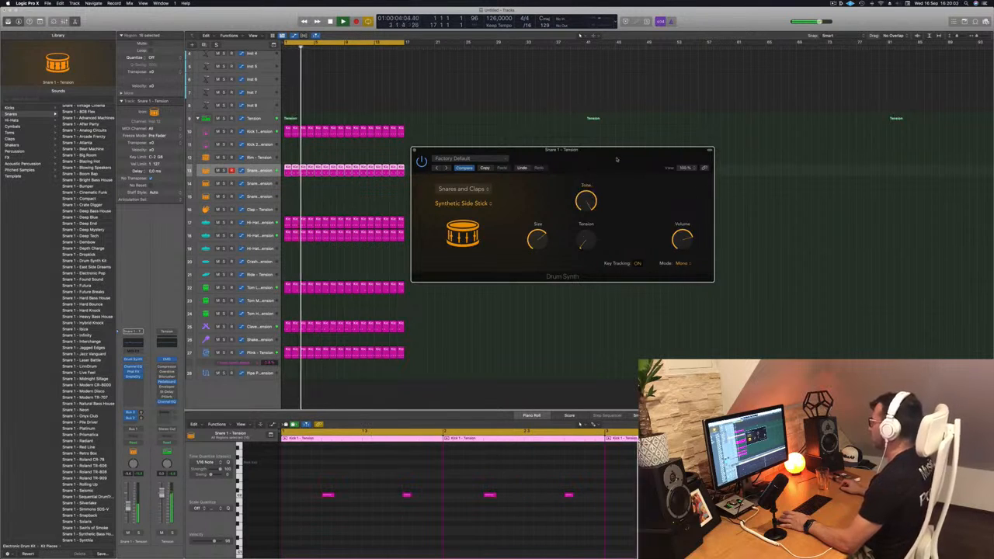
drag(619, 158, 610, 153)
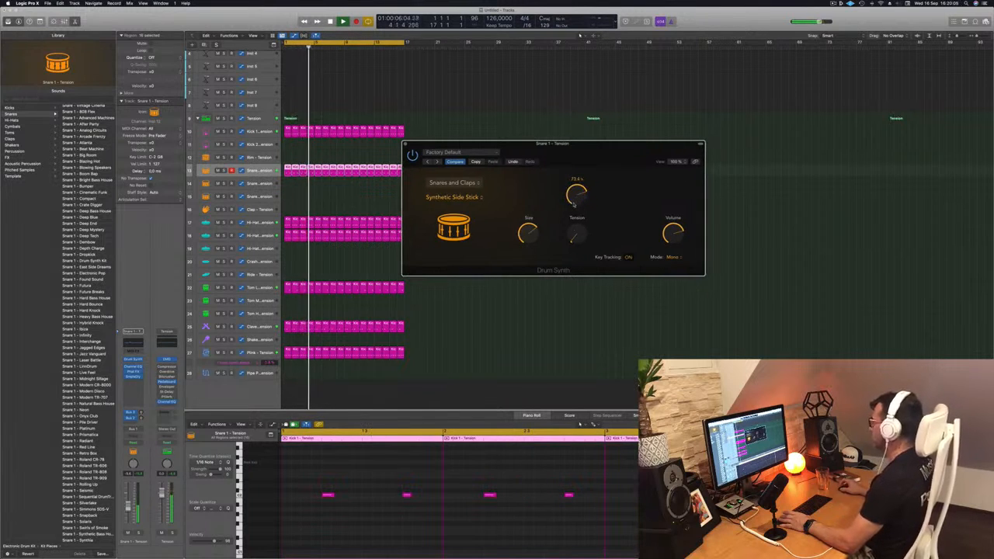
Transpose all the Snare 1 notes upward in the 16 regions
drag(626, 151, 665, 104)
key(space)
click(369, 525)
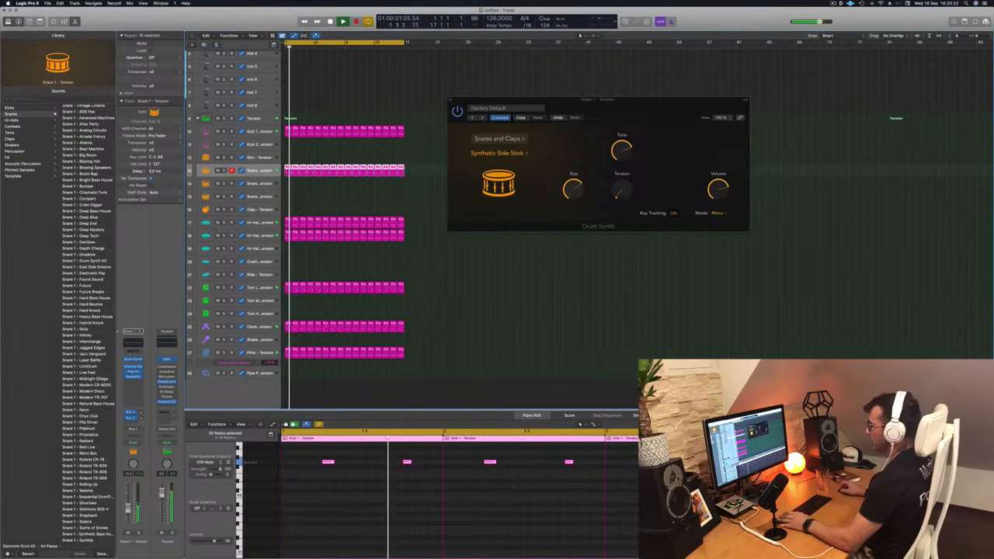
Insert a stereo SilverVerb reverb on the Snare 1 channel
click(132, 383)
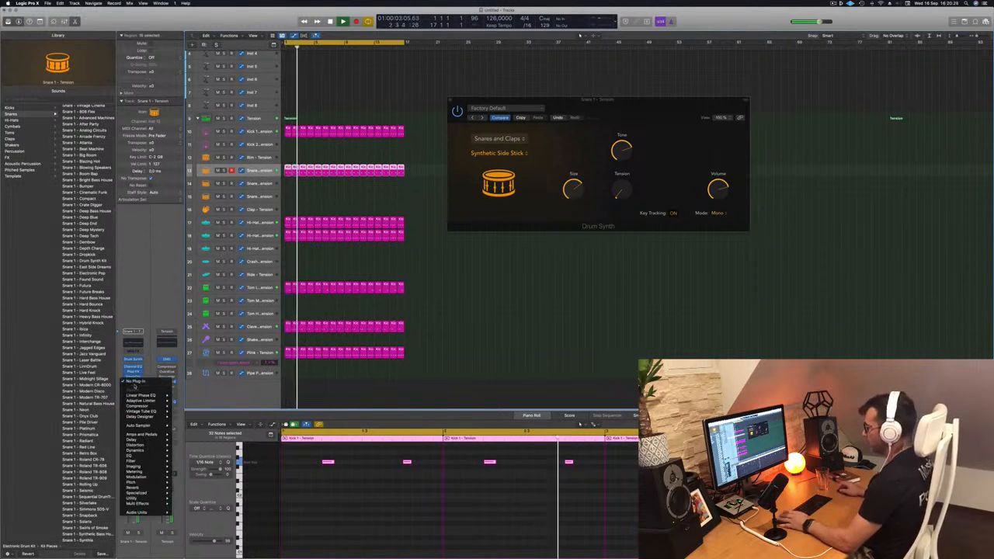
mouse_move(153, 400)
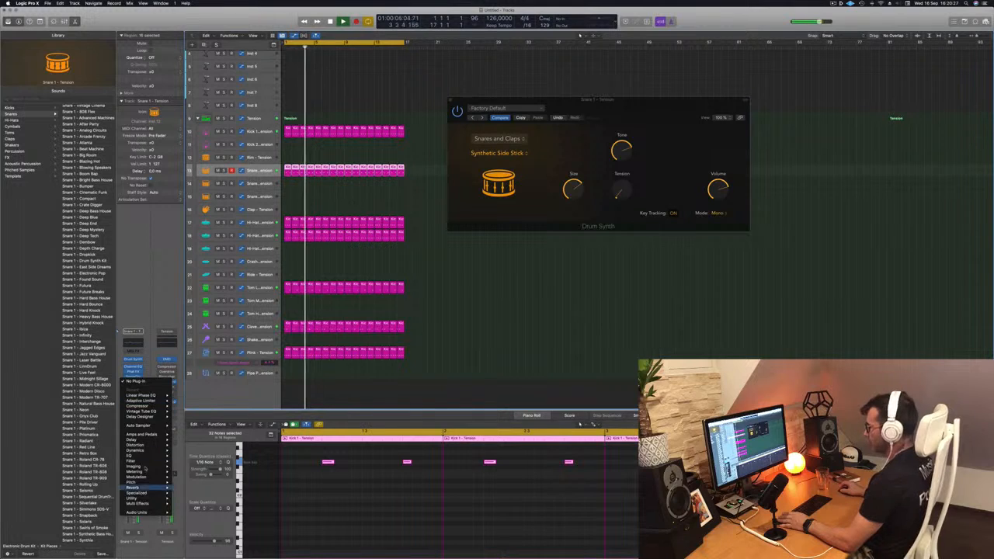
mouse_move(142, 490)
mouse_move(190, 498)
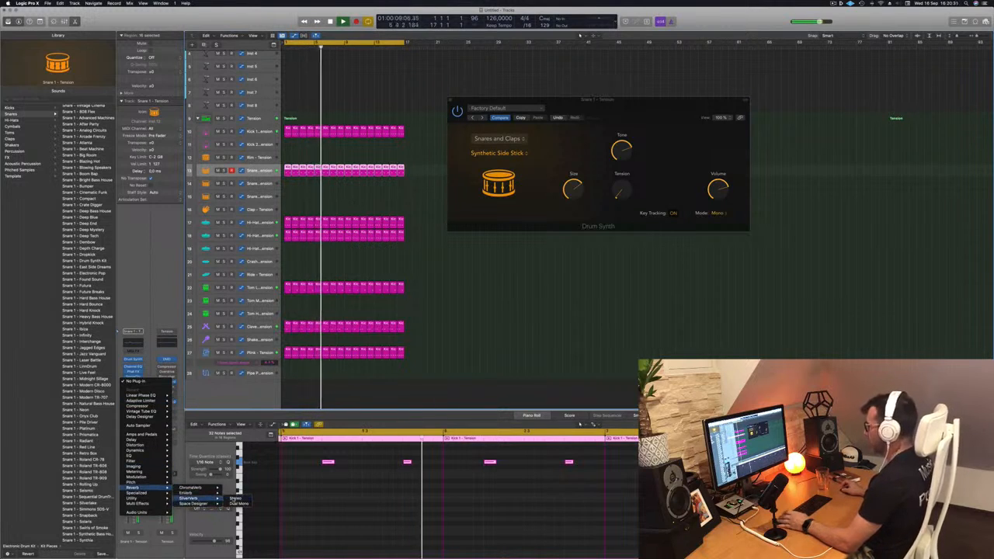
click(232, 498)
drag(550, 91, 462, 109)
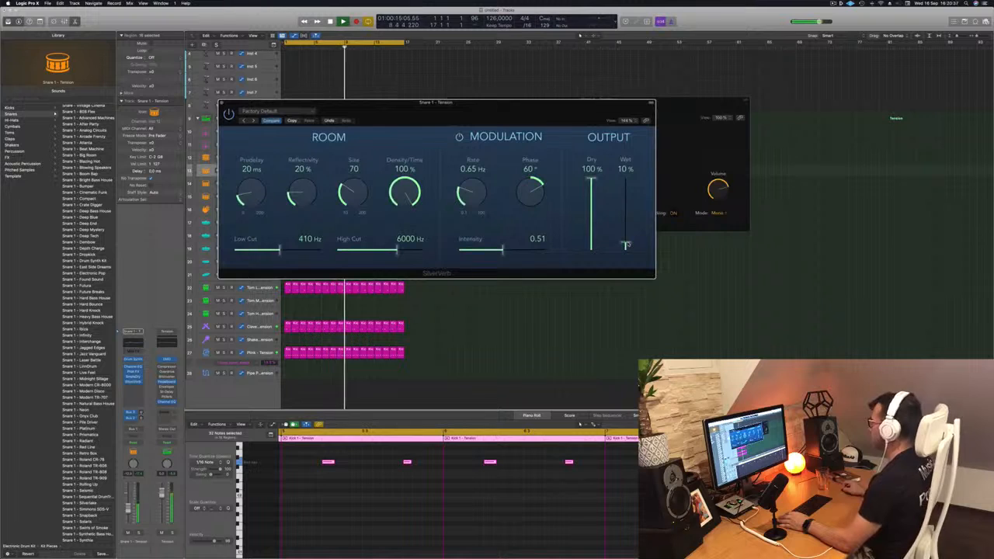
Set Snare 1's SilverVerb to Size 48, Density/Time 29% and Wet 15%
drag(554, 111, 718, 97)
drag(519, 177, 525, 186)
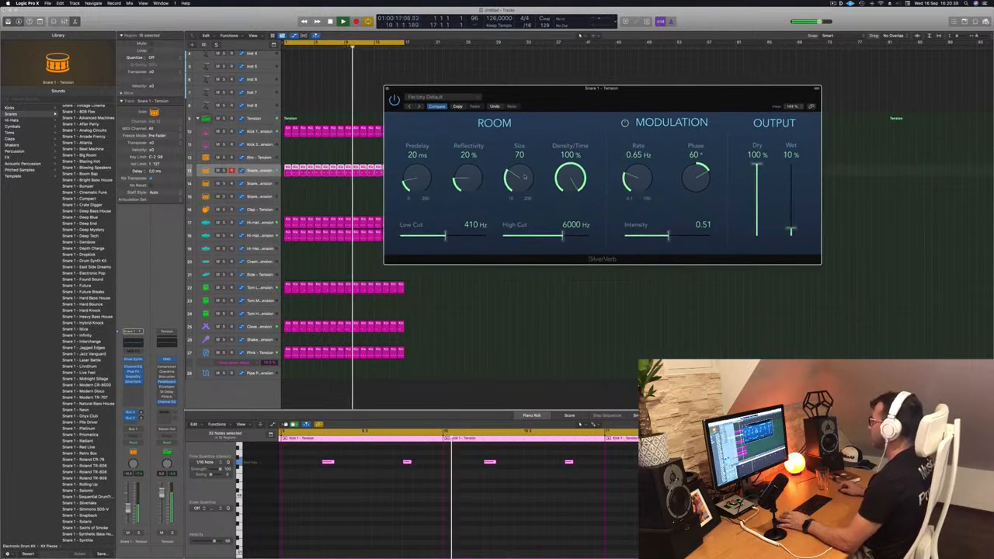
drag(791, 231, 791, 228)
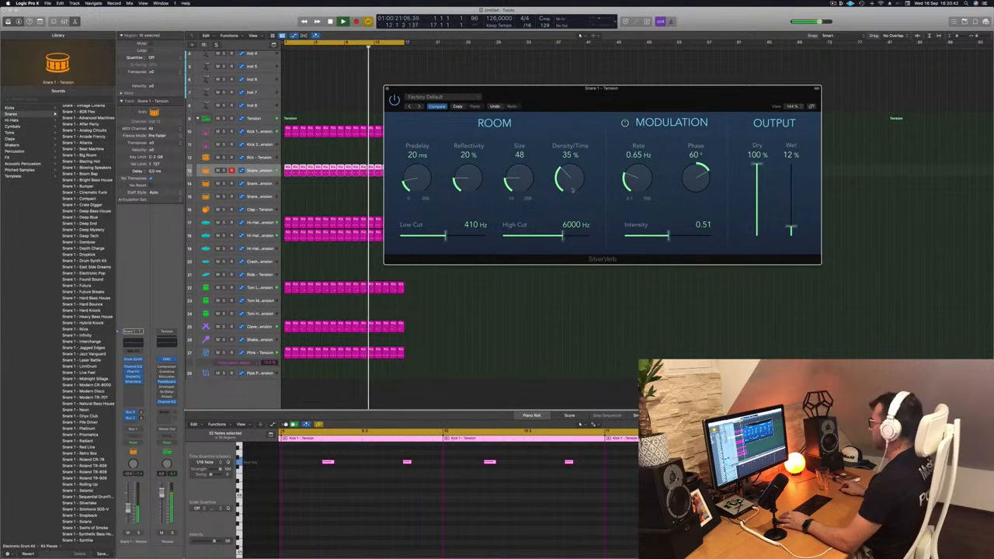
drag(569, 183, 573, 187)
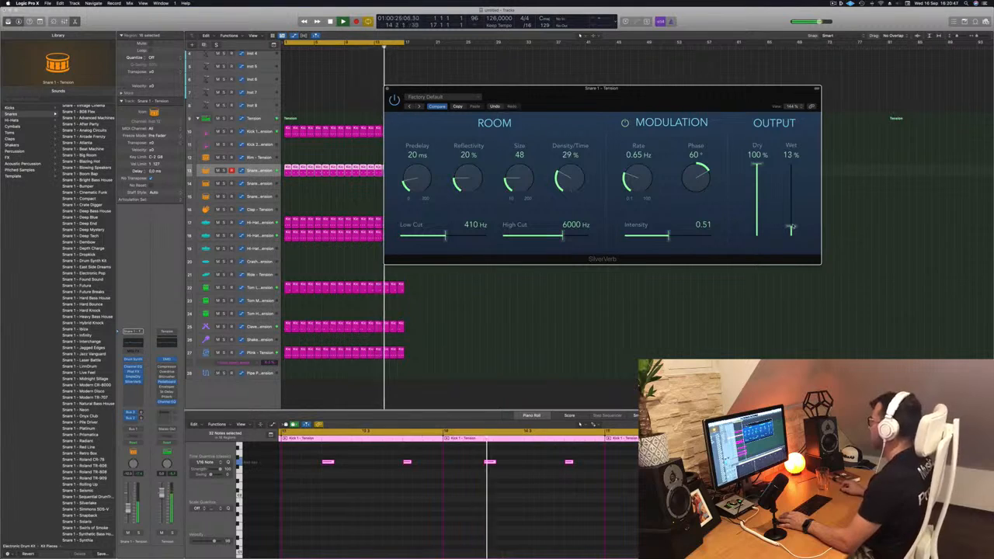
drag(791, 226, 791, 227)
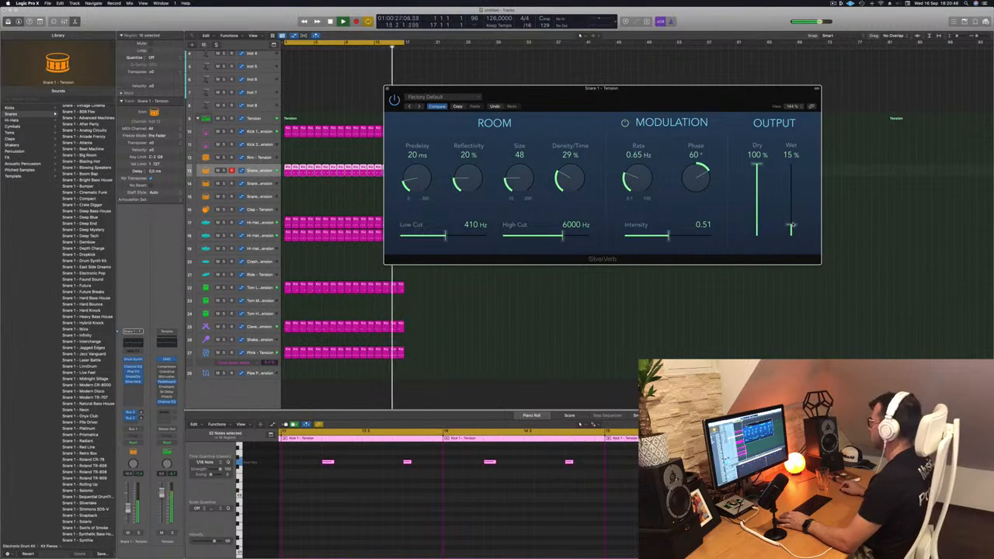
drag(713, 94, 722, 94)
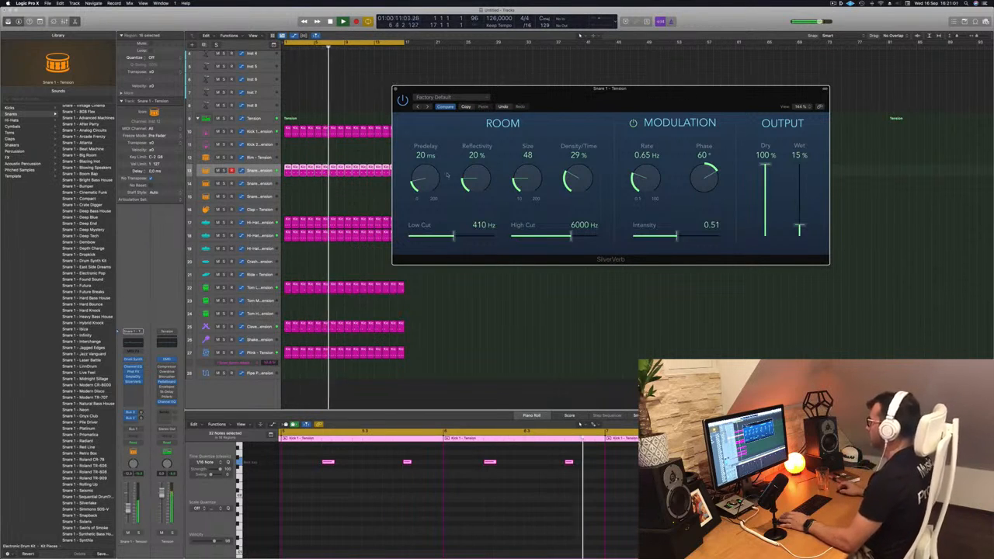
Set Snare 1's SilverVerb room Predelay to 13 ms, Reflectivity to 50% and Size to 26
drag(420, 177, 475, 167)
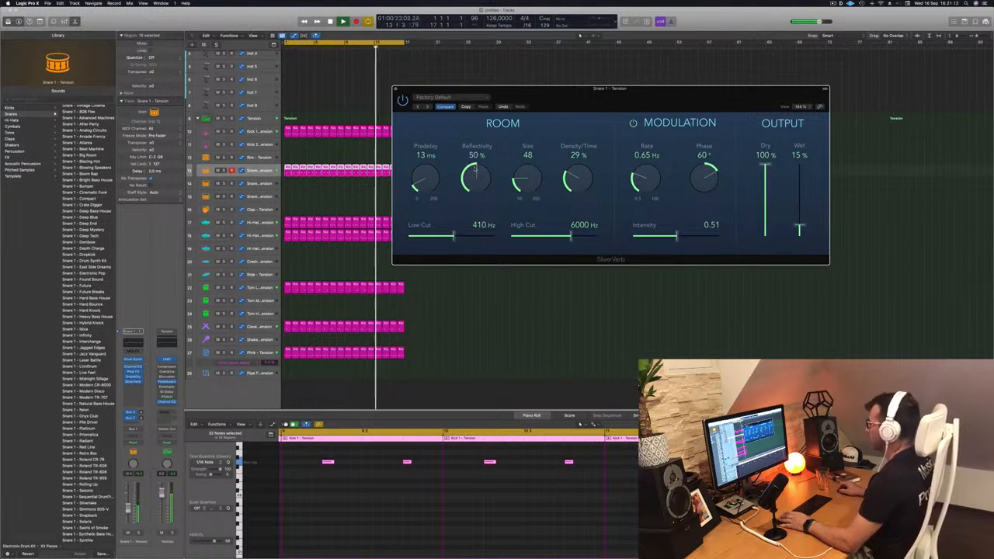
drag(475, 168, 477, 168)
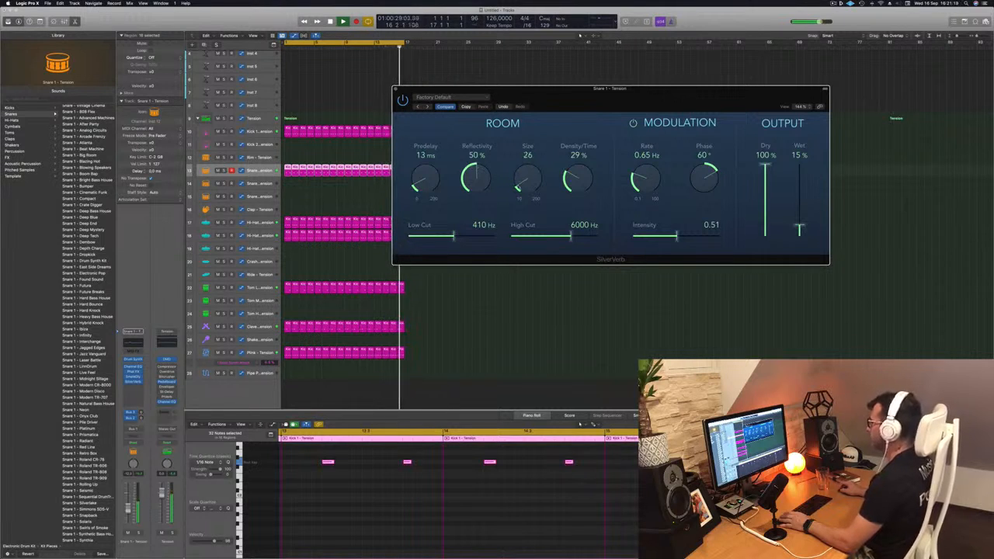
drag(517, 187, 521, 185)
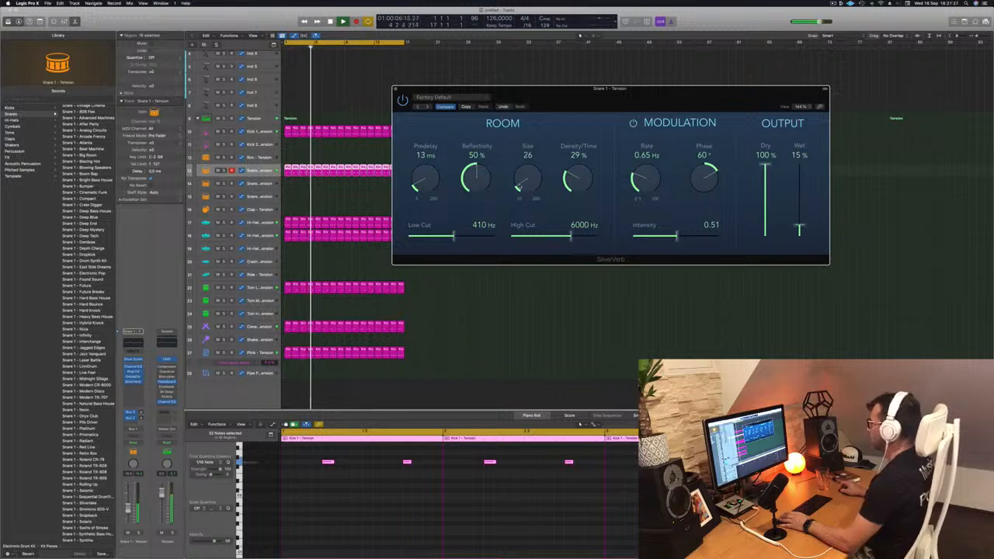
Set the reverb's High Cut to 12000 Hz and modulation Intensity to 1.00, comparing with modulation switched off and on
drag(571, 235, 620, 239)
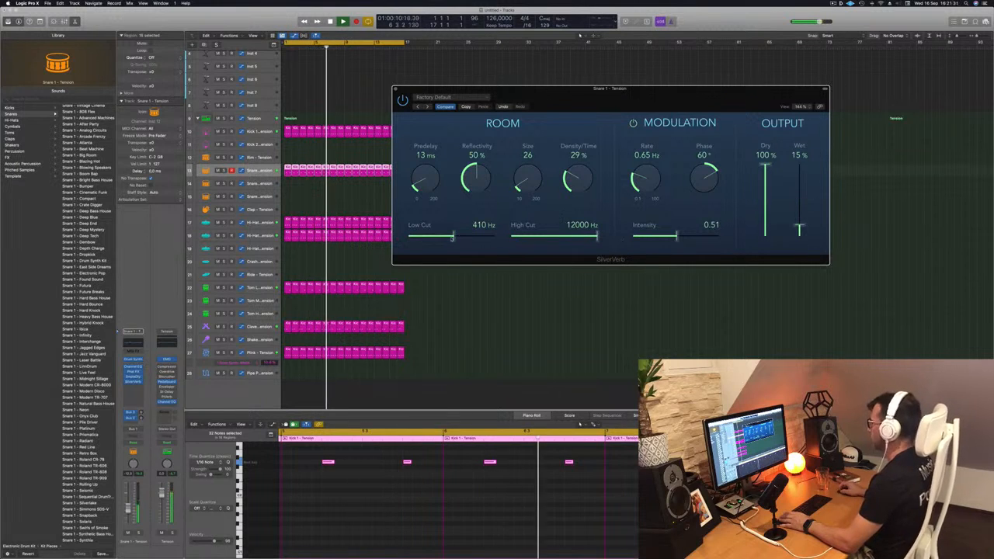
drag(676, 235, 725, 240)
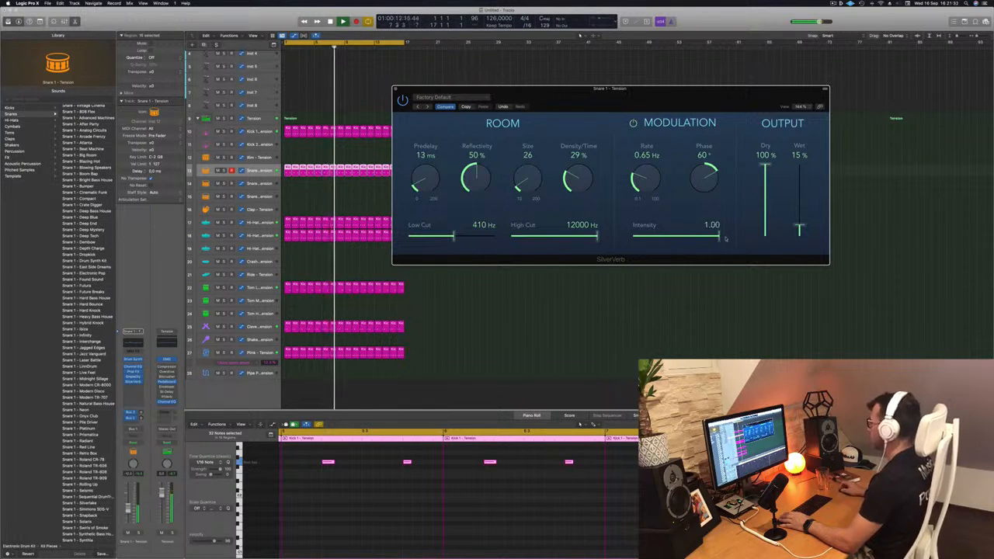
click(633, 122)
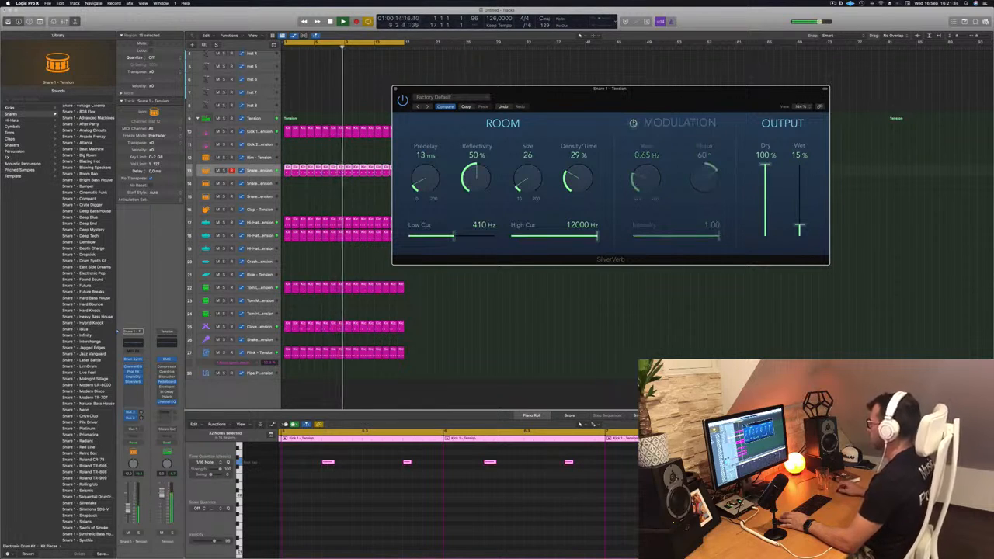
click(633, 122)
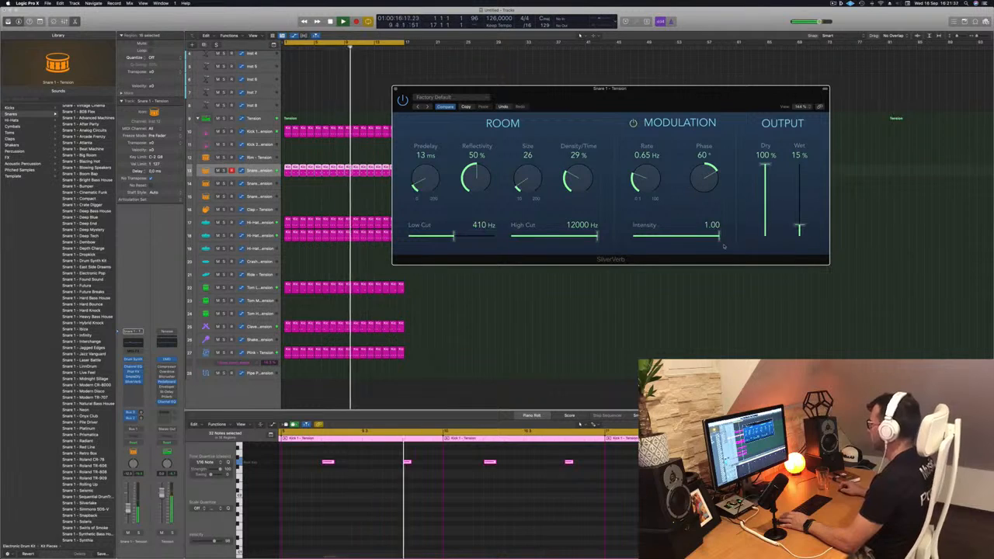
Compare the snare with the reverb bypassed, set Wet to 13%, and close the SilverVerb and Drum Synth windows
drag(798, 230, 799, 227)
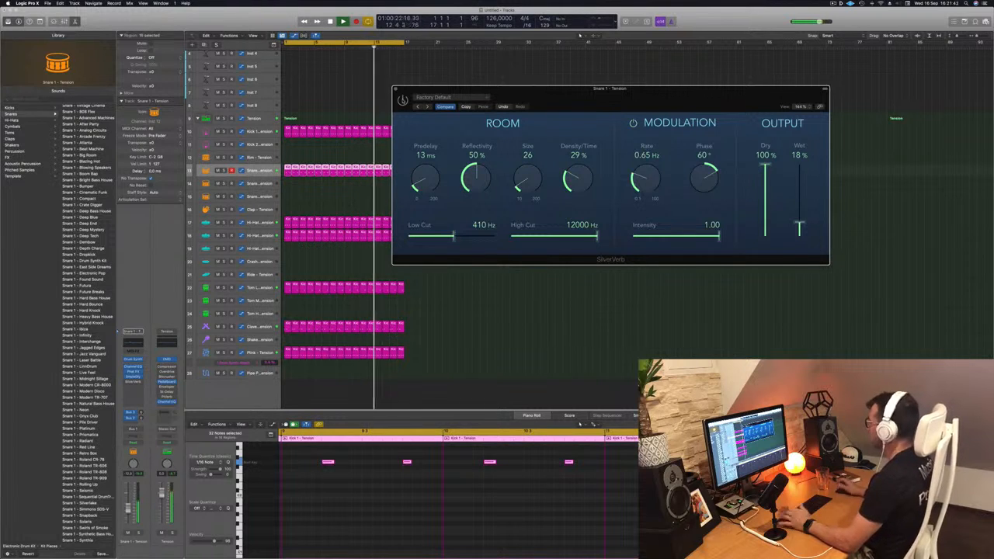
click(402, 100)
drag(557, 96, 574, 100)
mouse_move(817, 230)
mouse_down()
mouse_move(818, 167)
mouse_move(817, 230)
mouse_up()
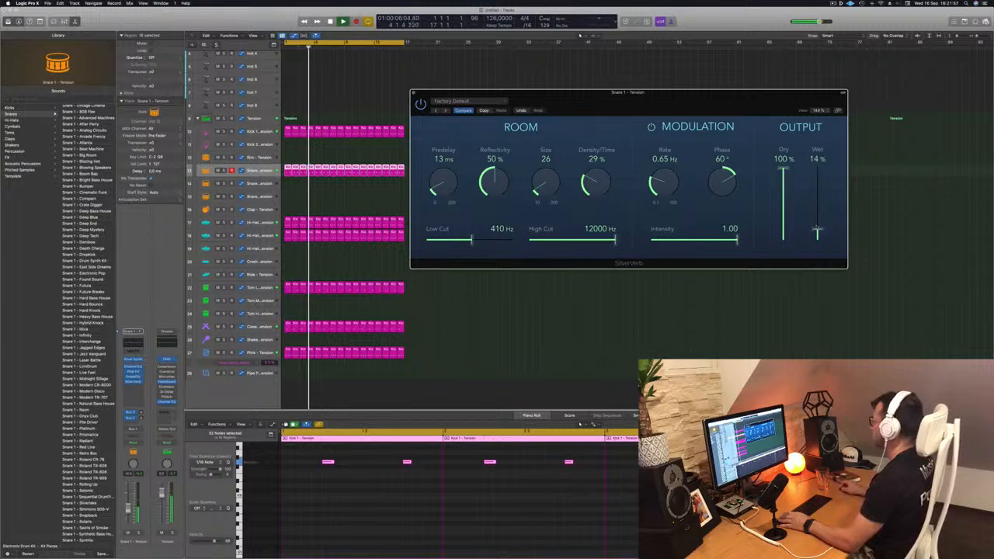
drag(555, 94, 562, 97)
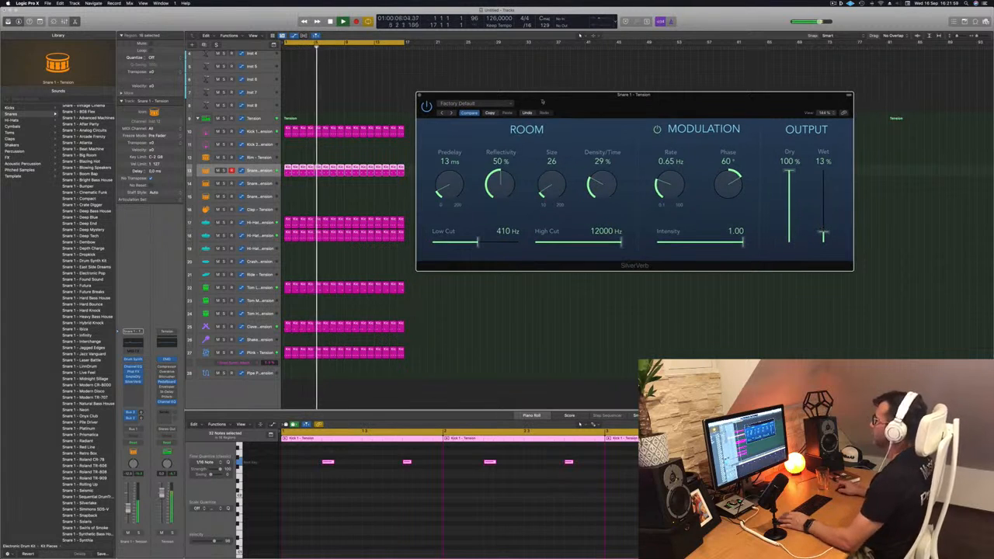
click(420, 96)
key(space)
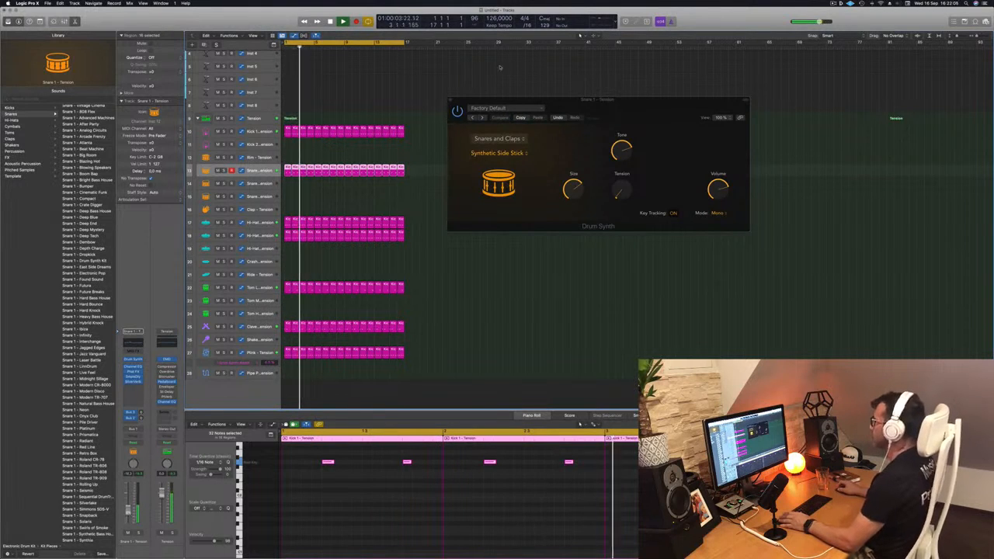
click(451, 101)
On the Inst 1 track, load the bass preset 1963 Semi-Acoustic Thumb in Alchemy
scroll(386, 96, up, 3)
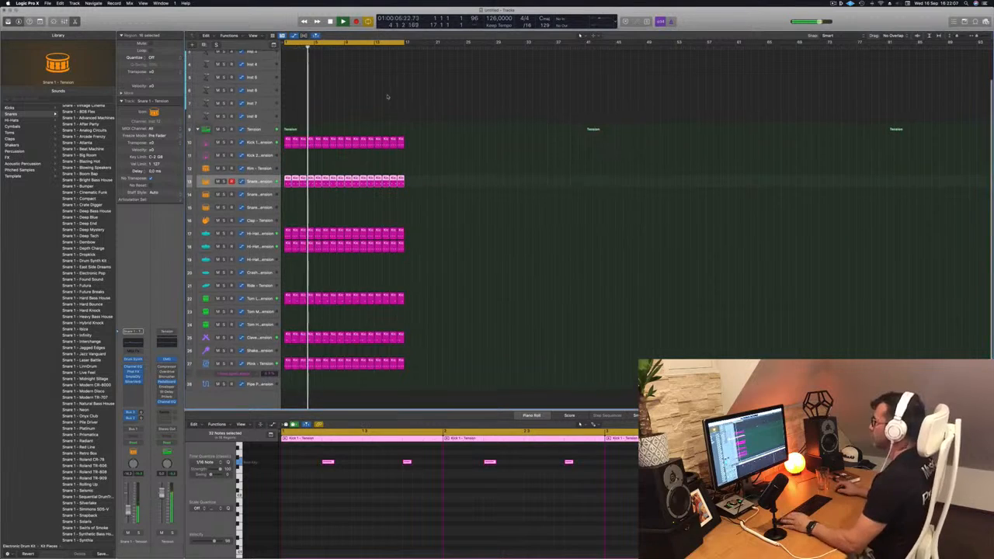
click(250, 59)
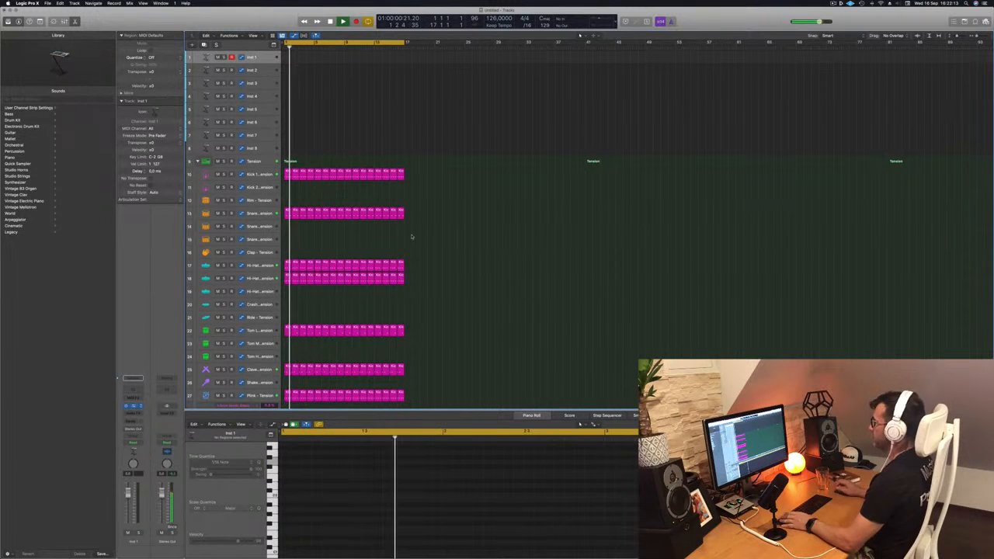
drag(516, 85, 633, 84)
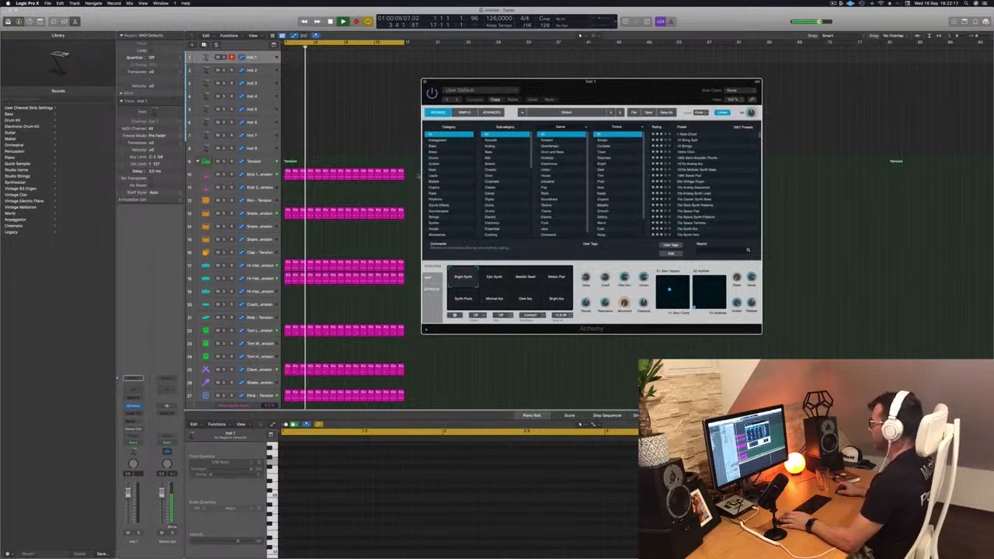
click(448, 147)
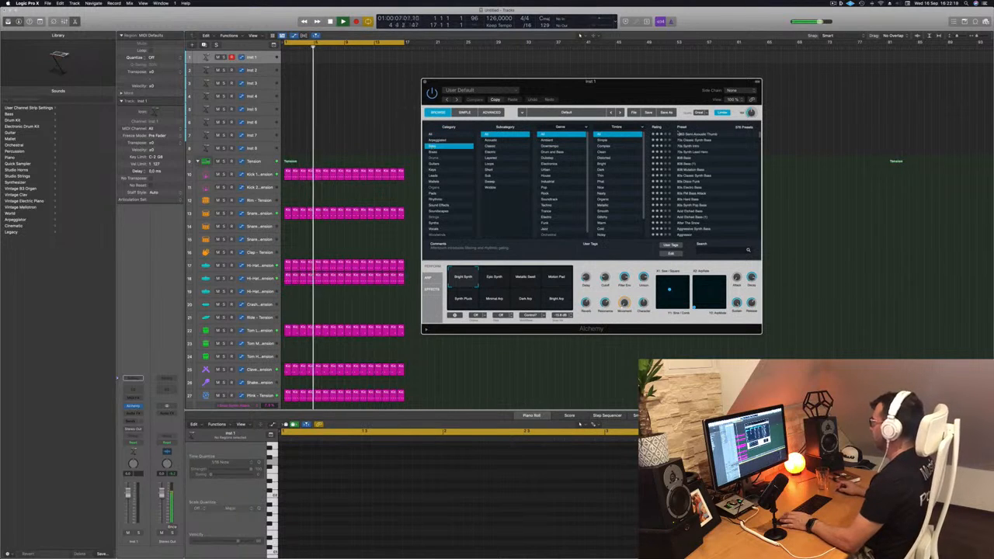
click(711, 135)
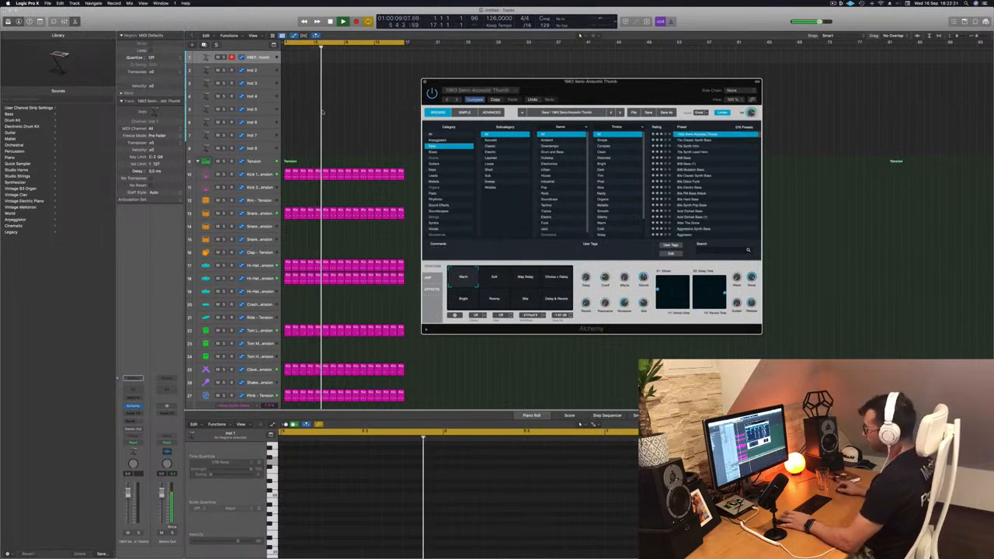
Play test bass notes with Musical Typing and lower the bass channel's volume
key(super+k)
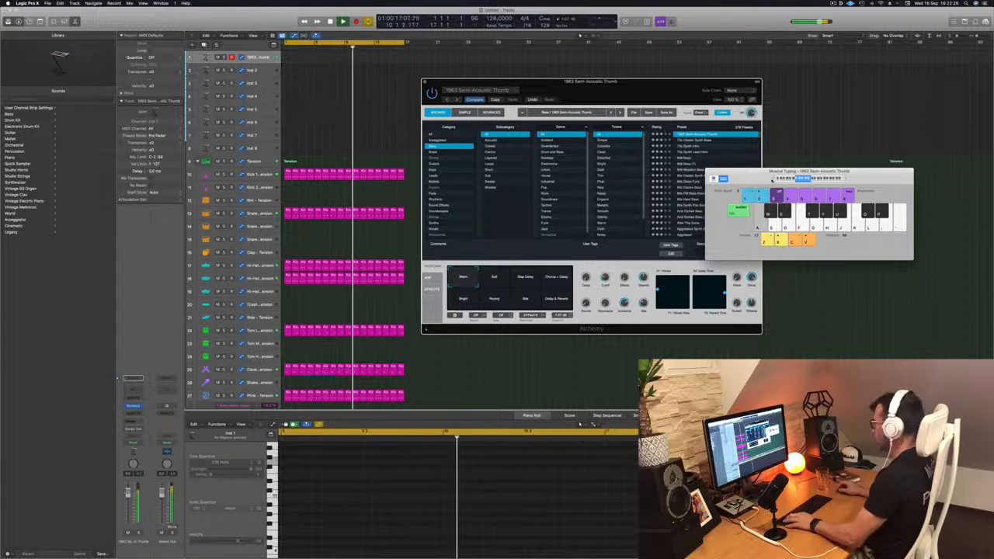
key(a)
key(a)
key(a)
drag(129, 493, 128, 506)
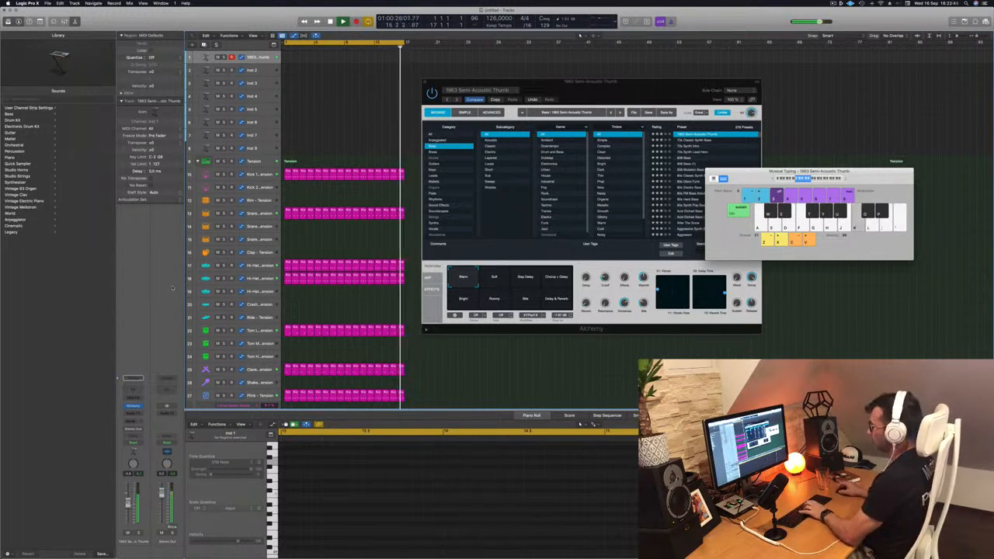
Insert a Compressor on the bass channel and play notes through it
click(133, 390)
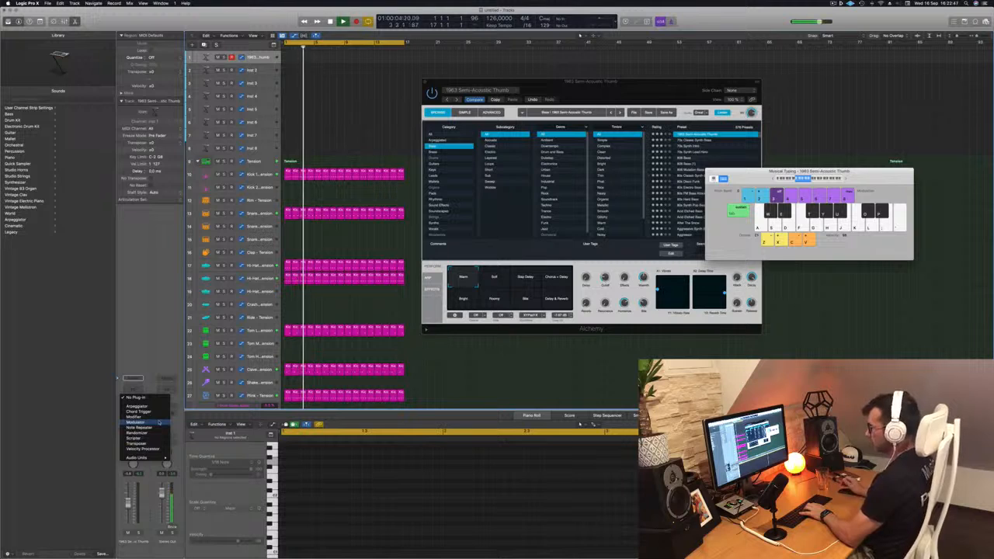
click(133, 417)
click(132, 418)
mouse_move(144, 442)
click(184, 443)
key(k)
key(k)
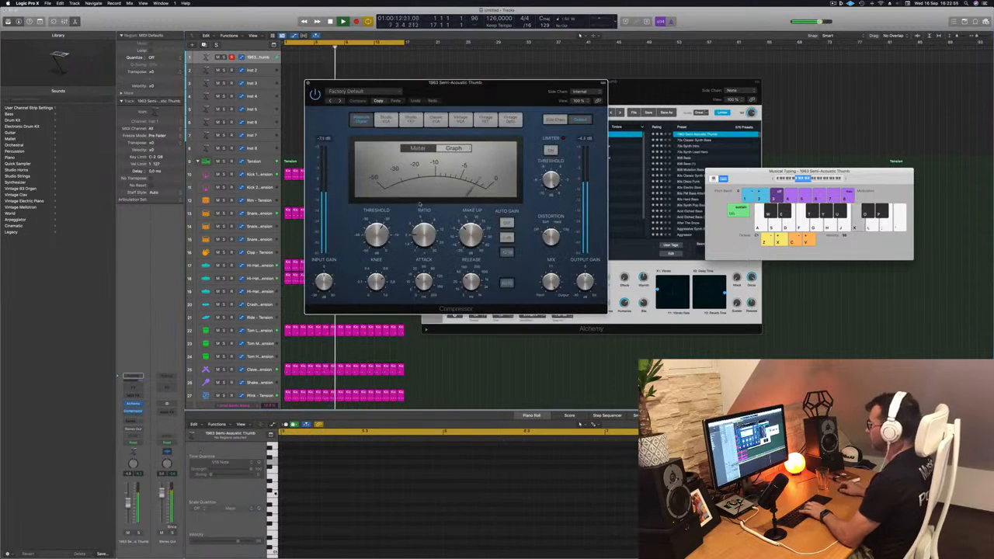
Raise the Compressor's ratio and set its threshold to -23.0 dB while playing bass notes
drag(423, 235, 422, 231)
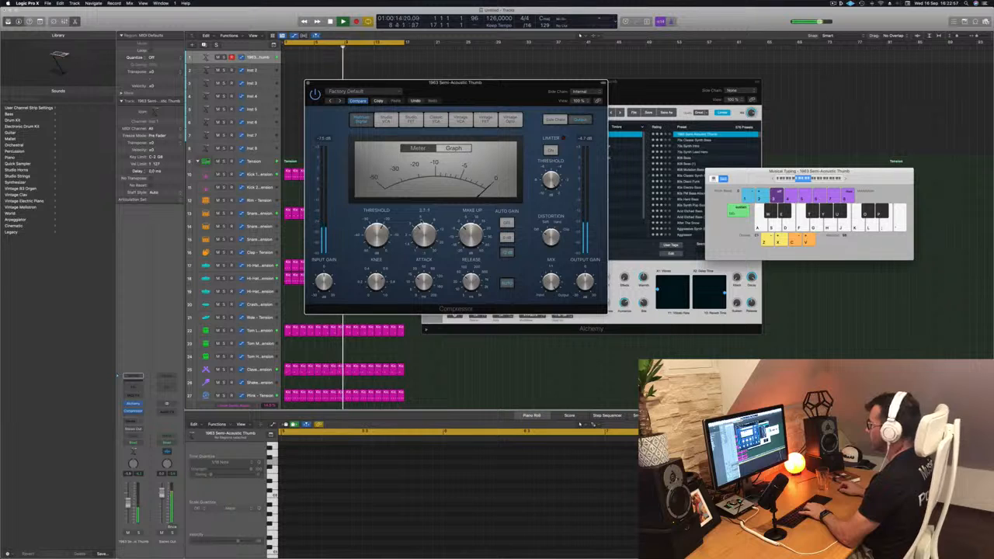
key(k)
key(k)
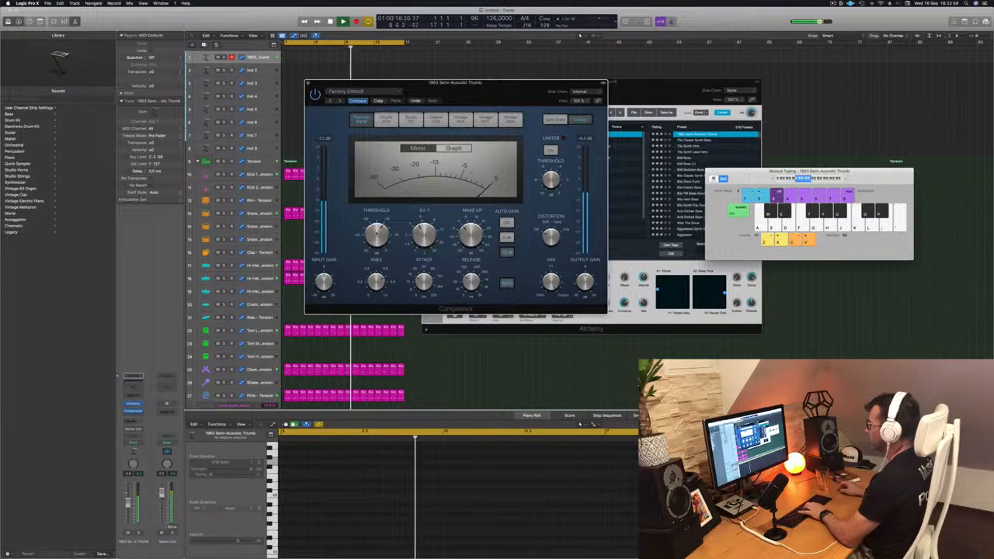
drag(376, 233, 377, 236)
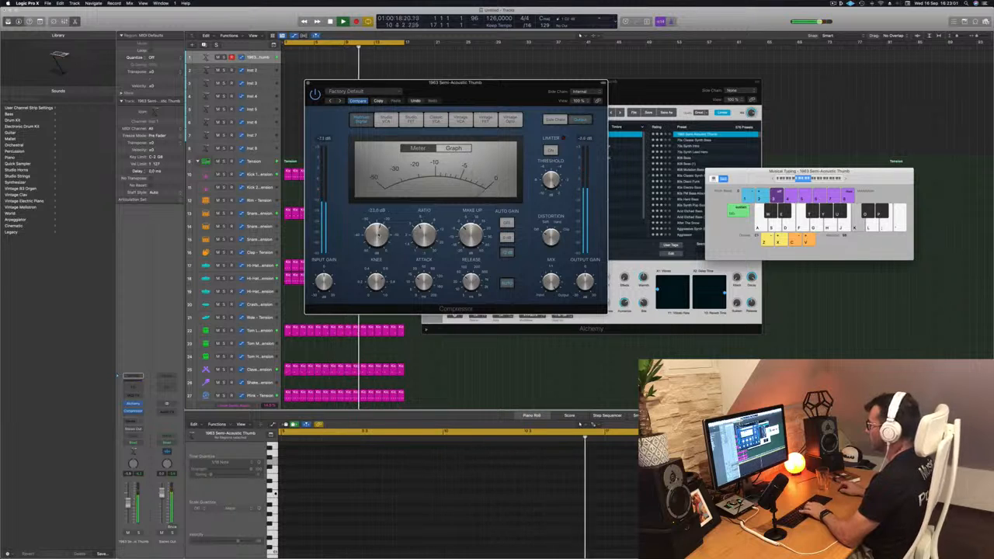
key(k)
key(k)
key(k)
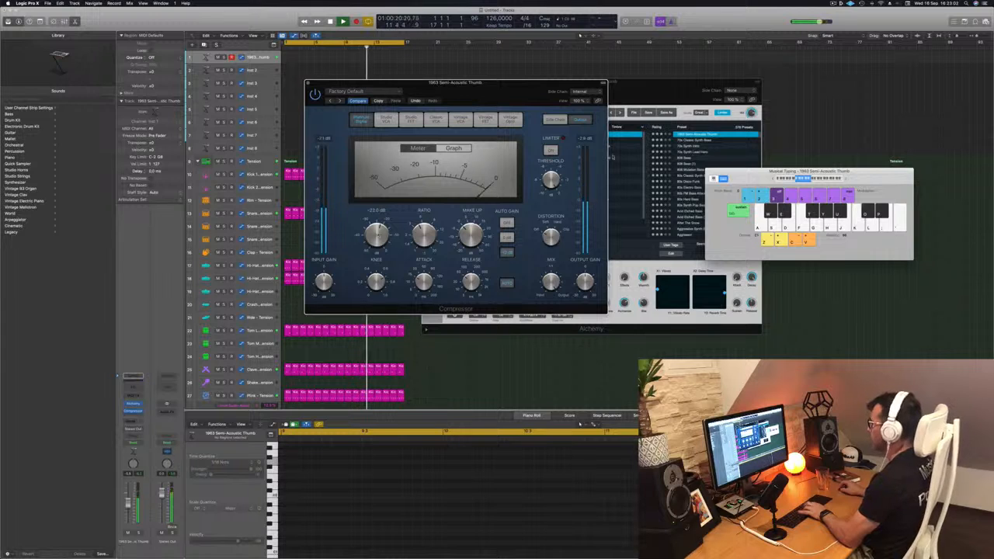
key(k)
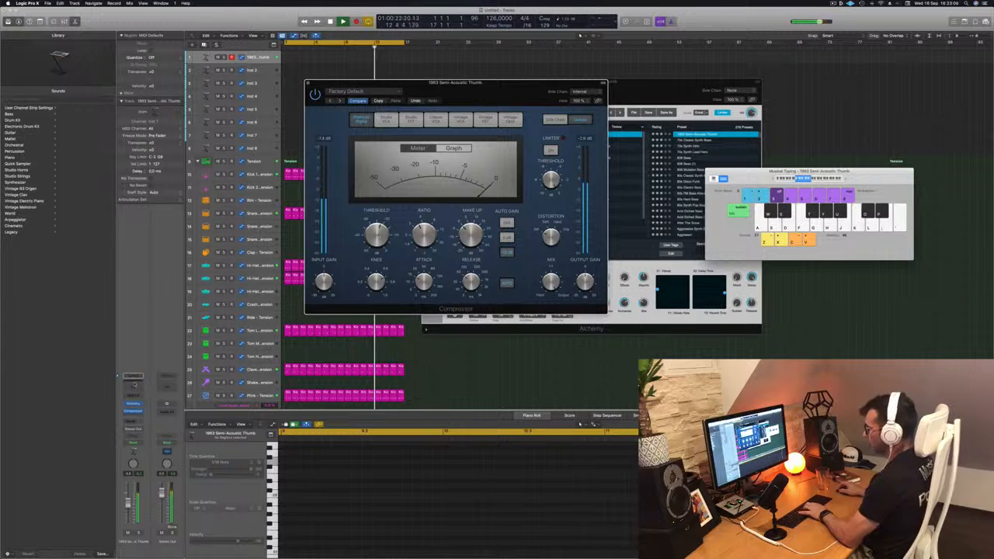
Add a Channel EQ to the bass channel and enable its high-cut band, lowering the cutoff to just under 200 Hz
click(133, 386)
click(772, 122)
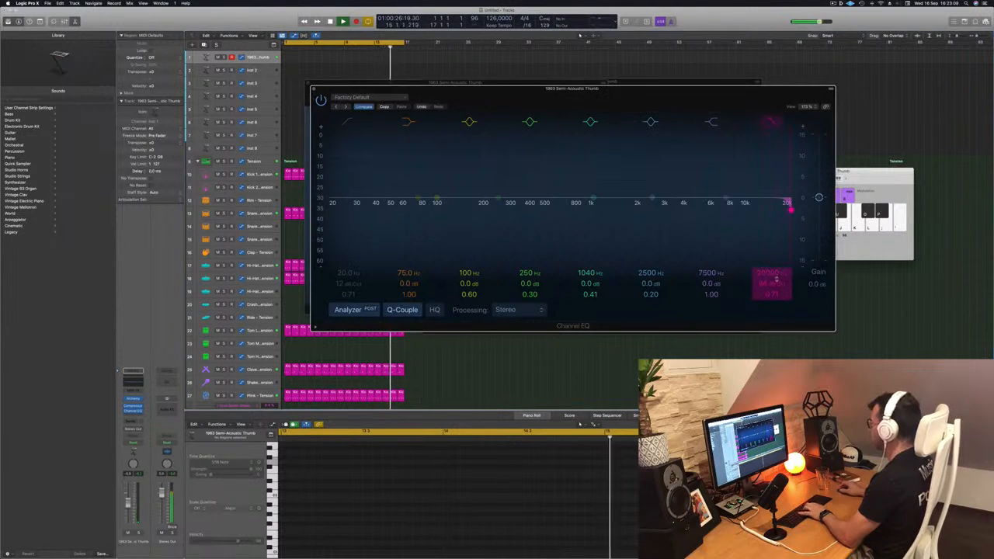
drag(790, 208, 576, 204)
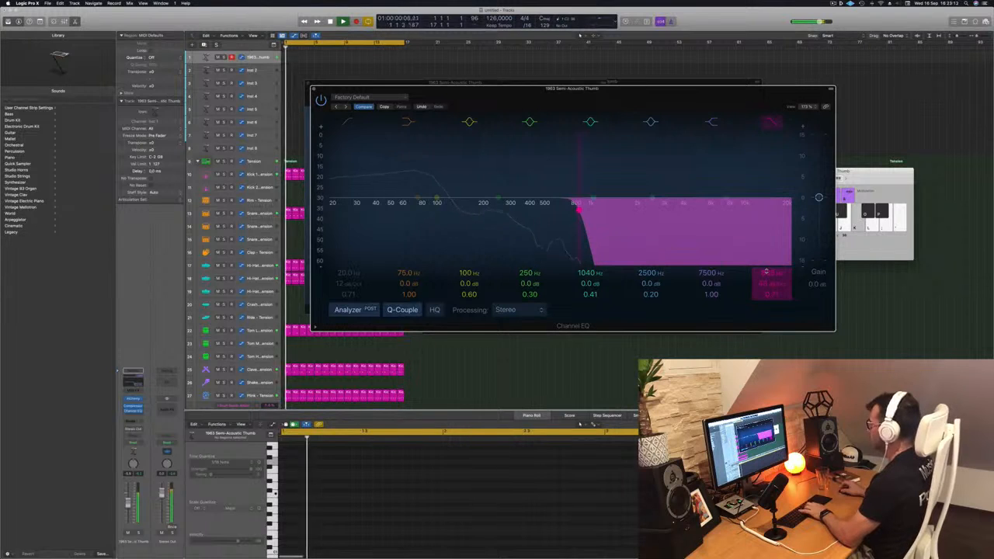
drag(576, 207, 479, 208)
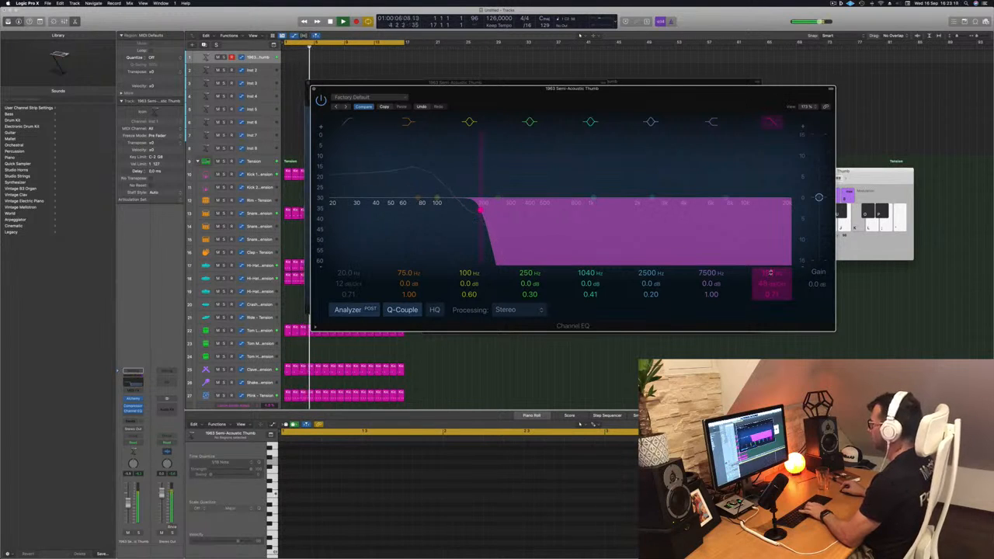
Audition Alchemy's performance variations Soft, Step Delay, Chorus + Delay, Bright, Roomy, Bite and Delay & Reverb on the bass
drag(630, 97, 675, 197)
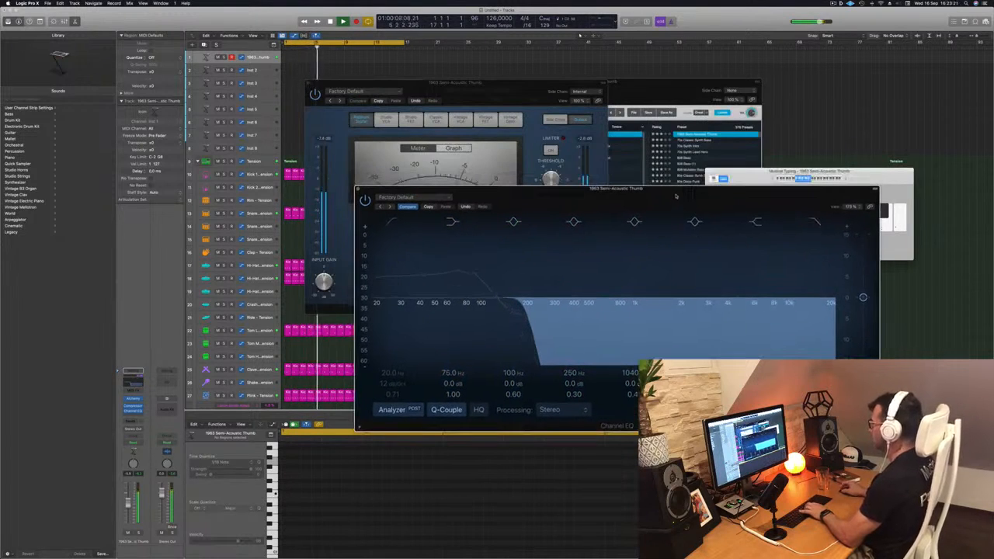
click(677, 92)
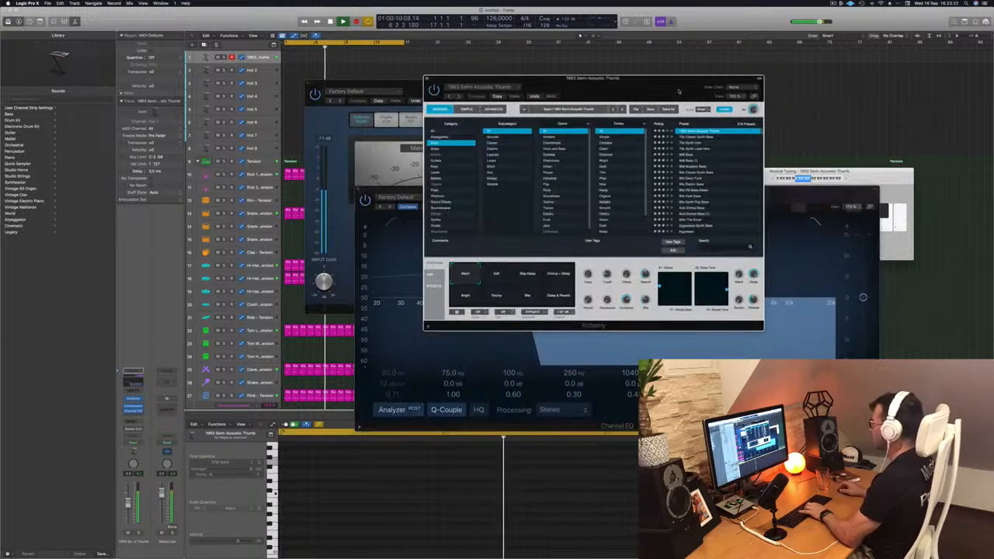
drag(677, 92, 670, 91)
click(494, 273)
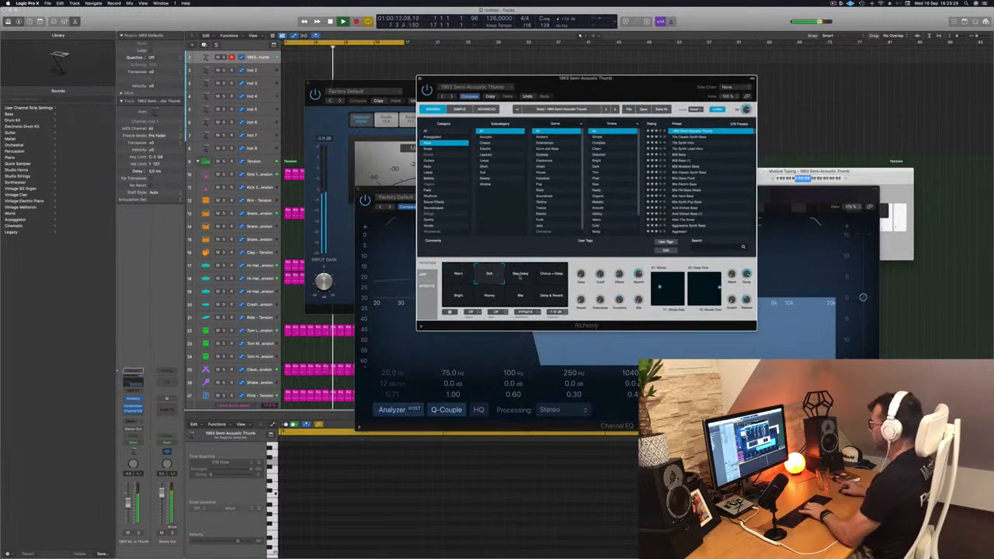
click(520, 276)
click(554, 275)
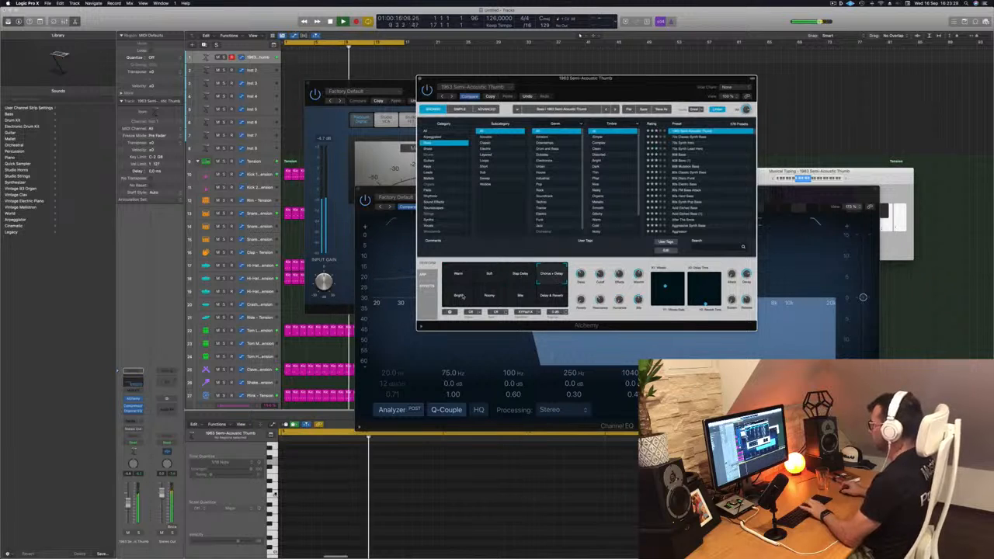
click(461, 296)
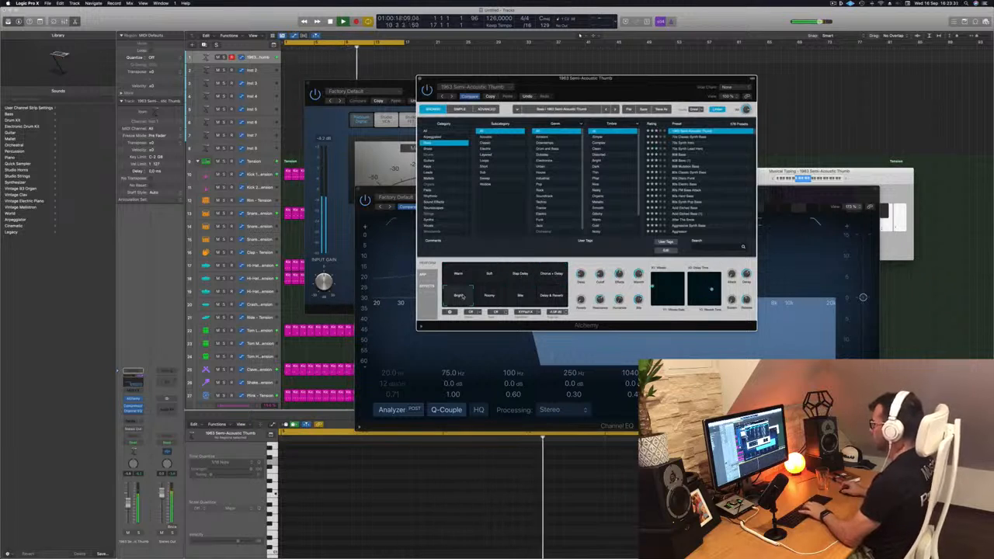
click(489, 296)
click(521, 297)
click(551, 299)
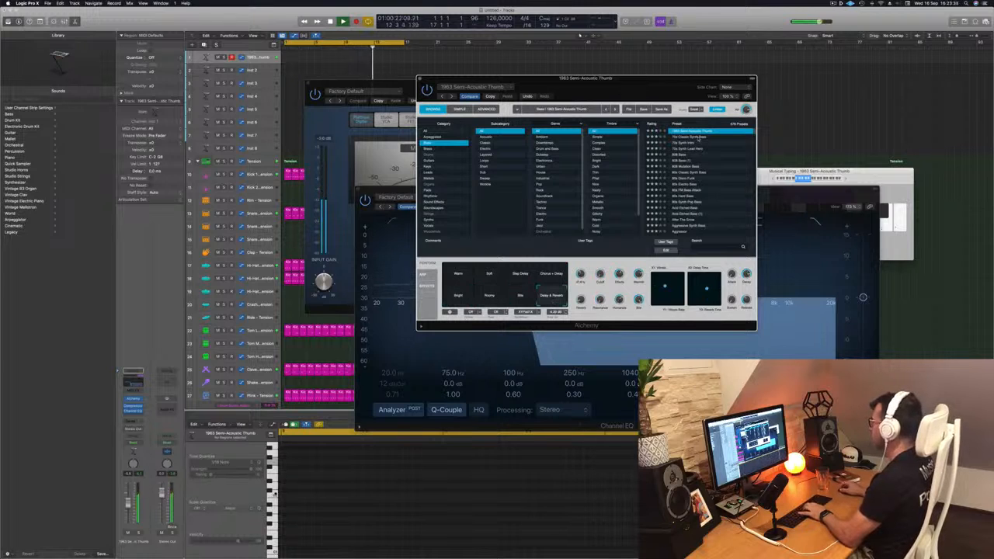
Load the 70s Classic Synth Bass preset in Alchemy and move its window clear of the effects
click(697, 140)
drag(655, 92, 799, 96)
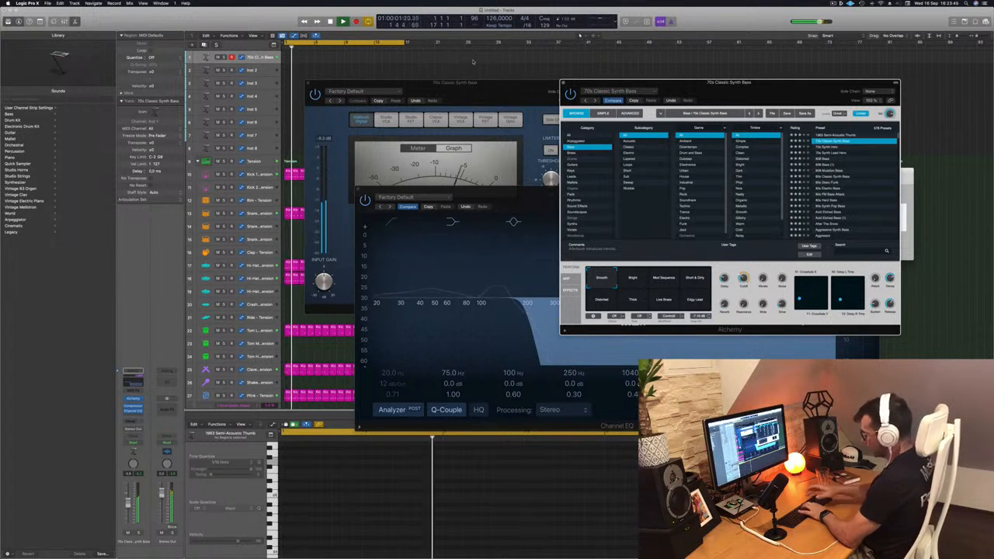
Record a four-bar bass line from bar 1 on the 70s Classic Synth Bass track and show its notes
key(r)
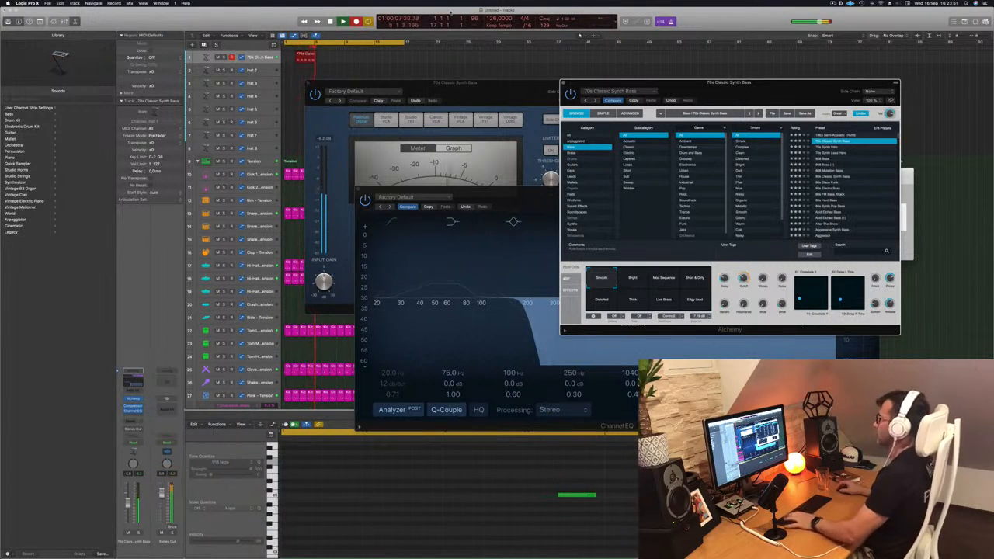
key(space)
drag(295, 57, 287, 56)
key(super+Left)
key(super+Left)
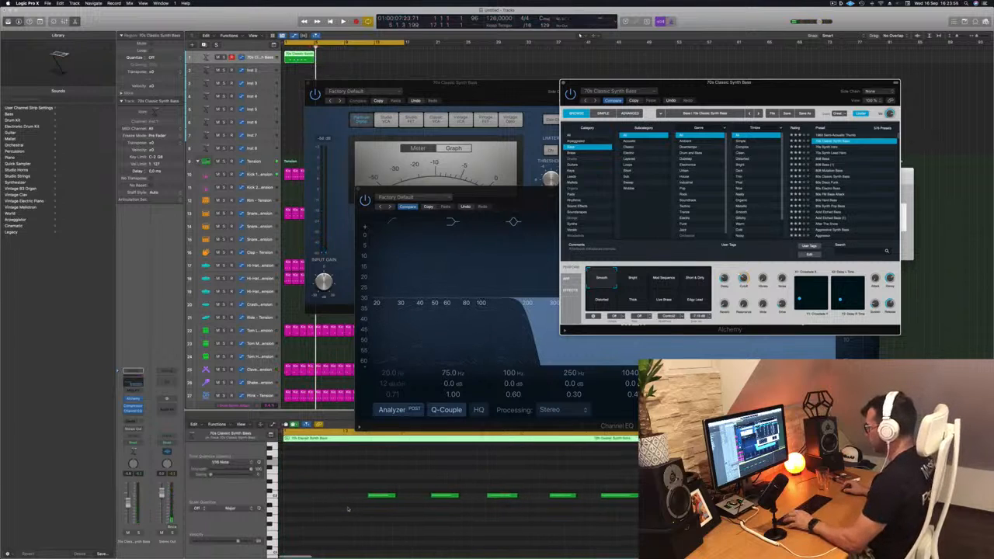
Delete the second and fourth of the five recorded bass notes, leaving three notes on the same pitch
click(337, 485)
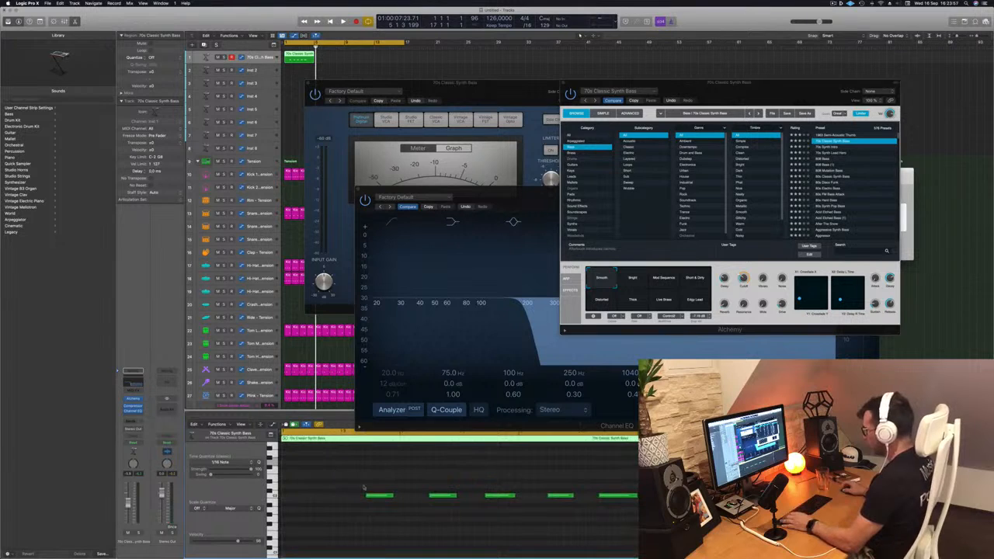
click(384, 497)
key(super+Left)
scroll(429, 474, up, 2)
scroll(429, 474, down, 1)
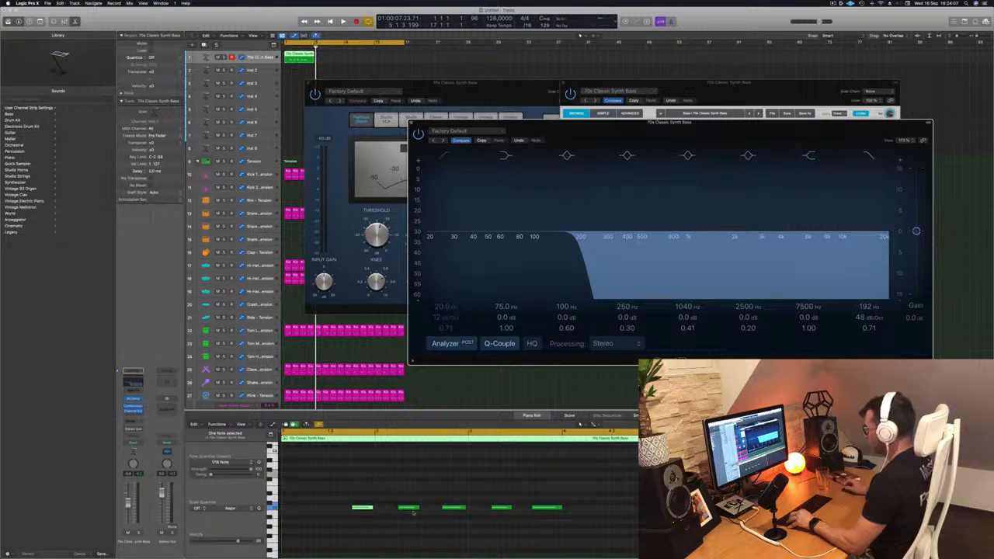
click(454, 509)
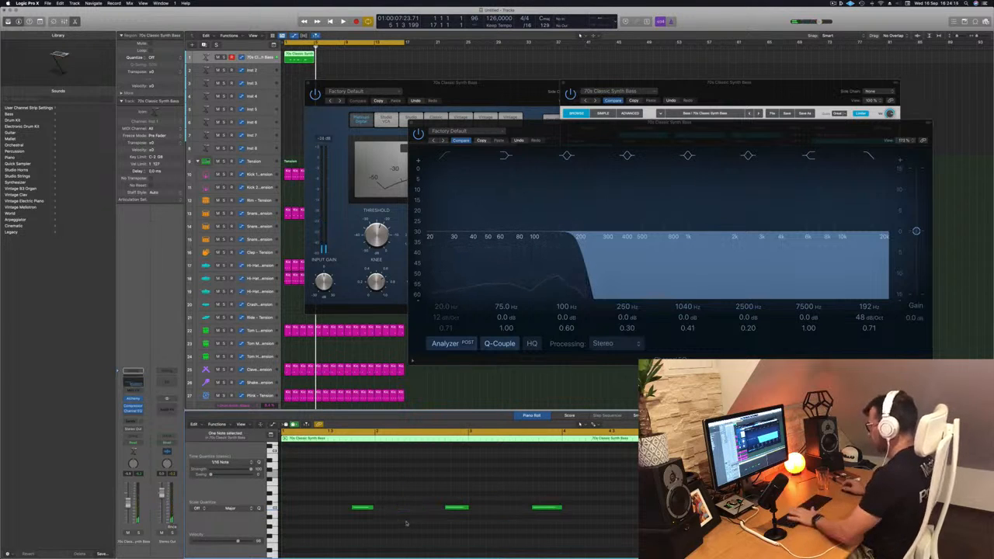
Play back the bass region and lengthen its notes, extending the third note the most
key(space)
click(362, 509)
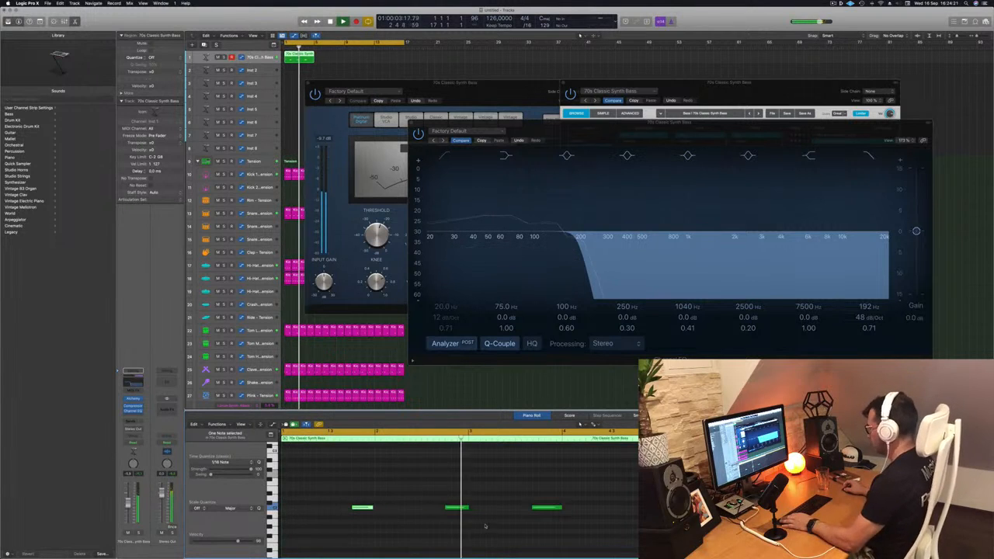
click(548, 508)
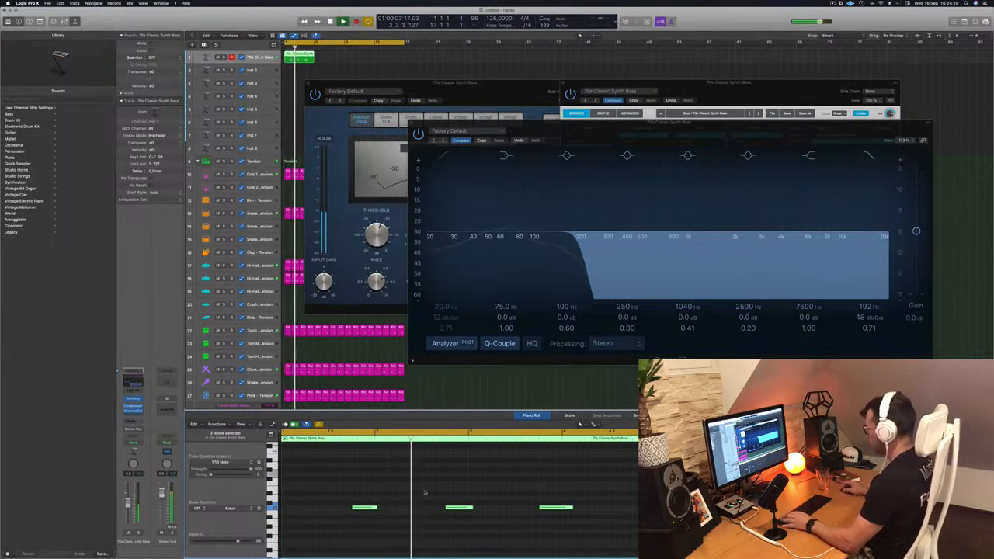
key(super+Left)
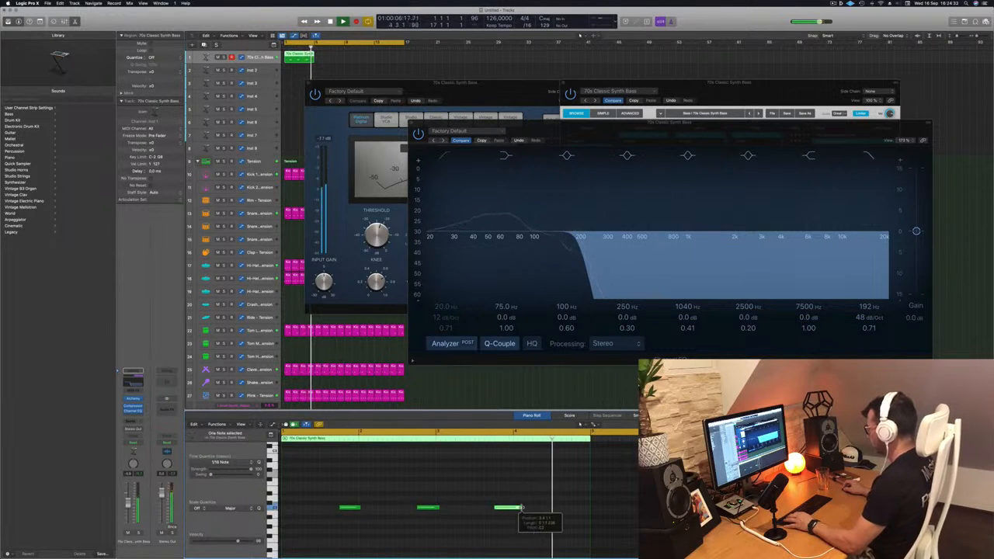
drag(521, 508, 530, 509)
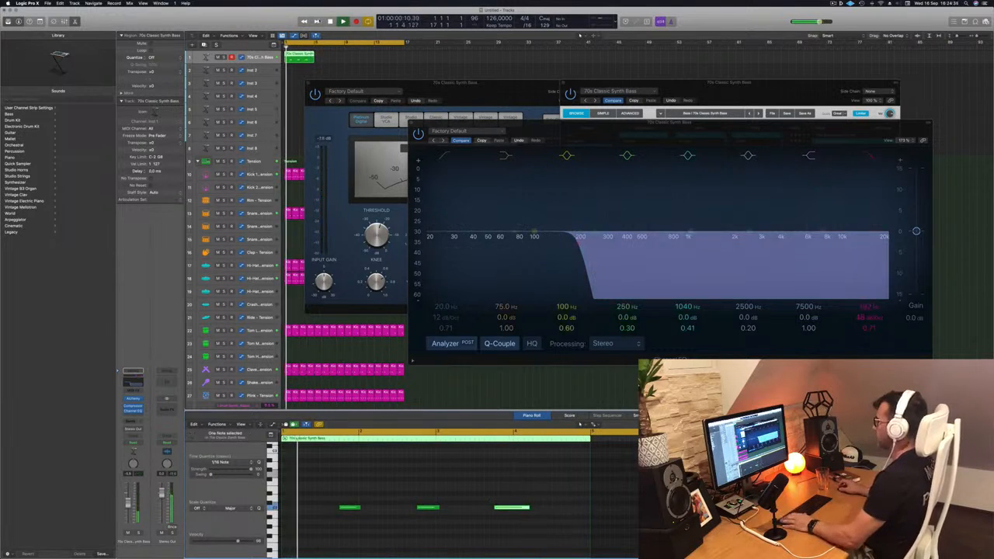
Copy the four-bar bass region along its track until it fills bars 1 to 16, and select the whole bass track
drag(296, 58, 370, 61)
shift+click(297, 59)
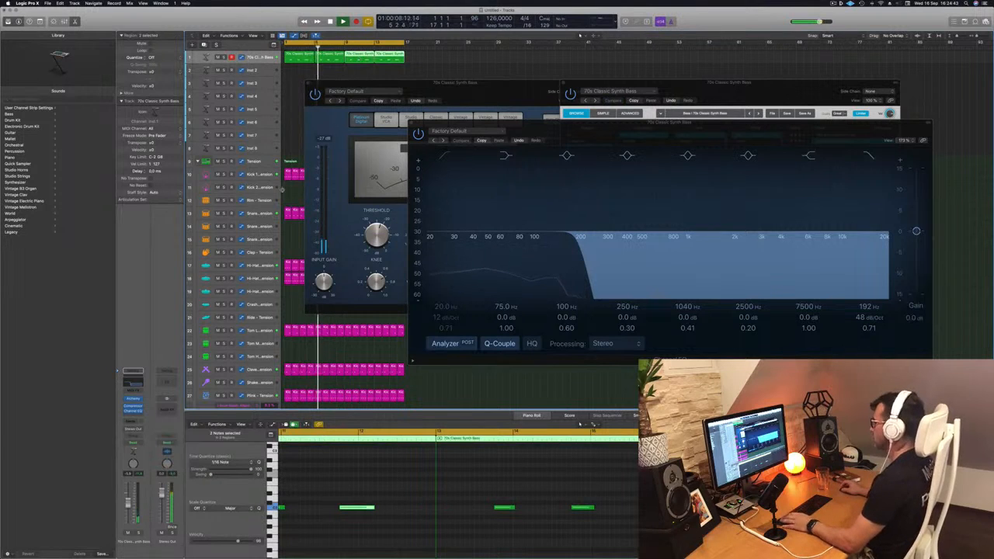
key(Return)
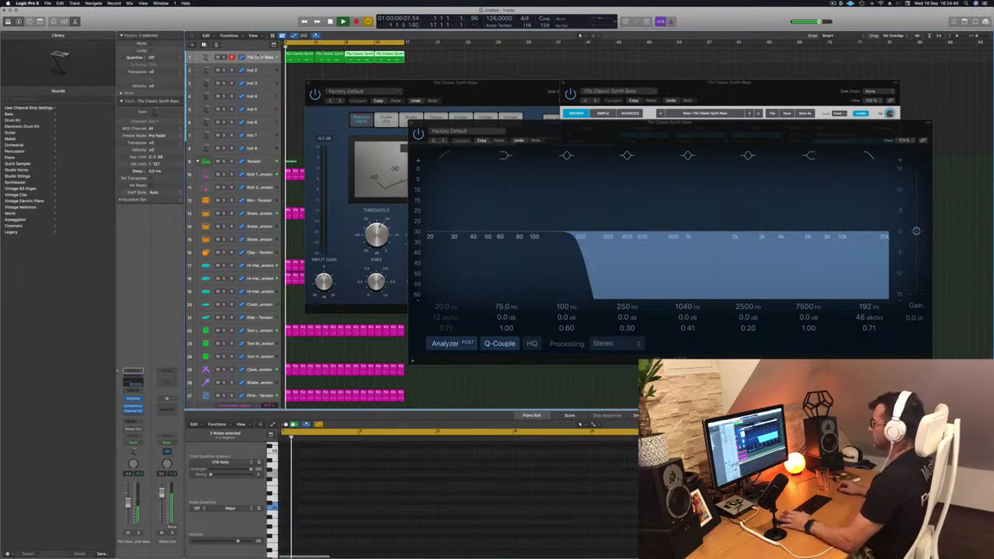
click(269, 57)
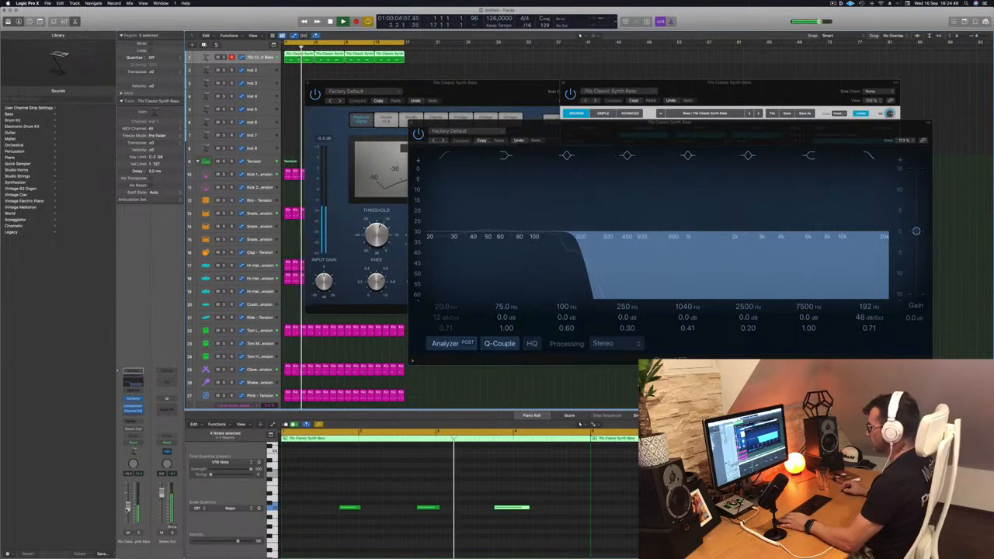
Reopen Alchemy on the bass, audition the Bright, Mod Sequence, Distorted and Live Brass variations, and choose Edgy Lead
key(Return)
click(133, 399)
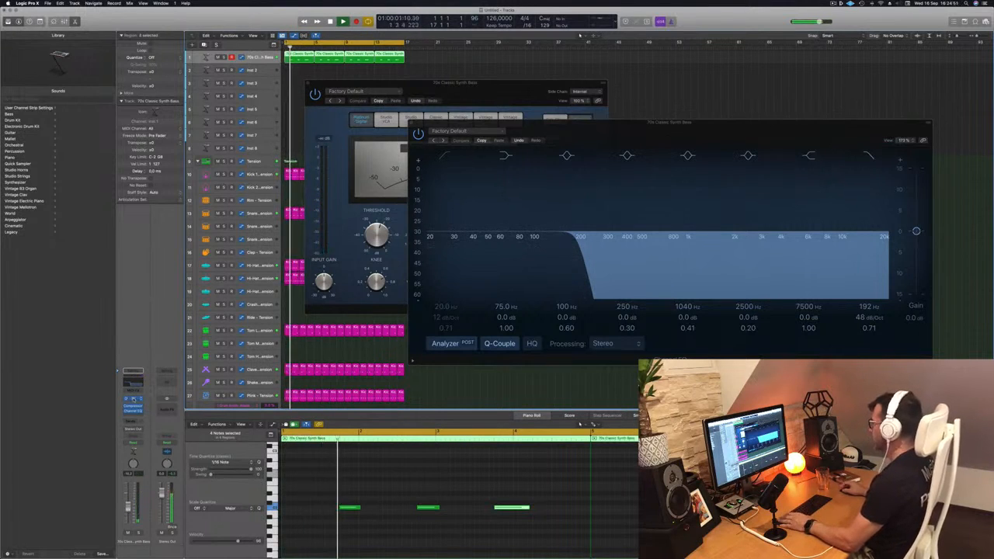
click(133, 399)
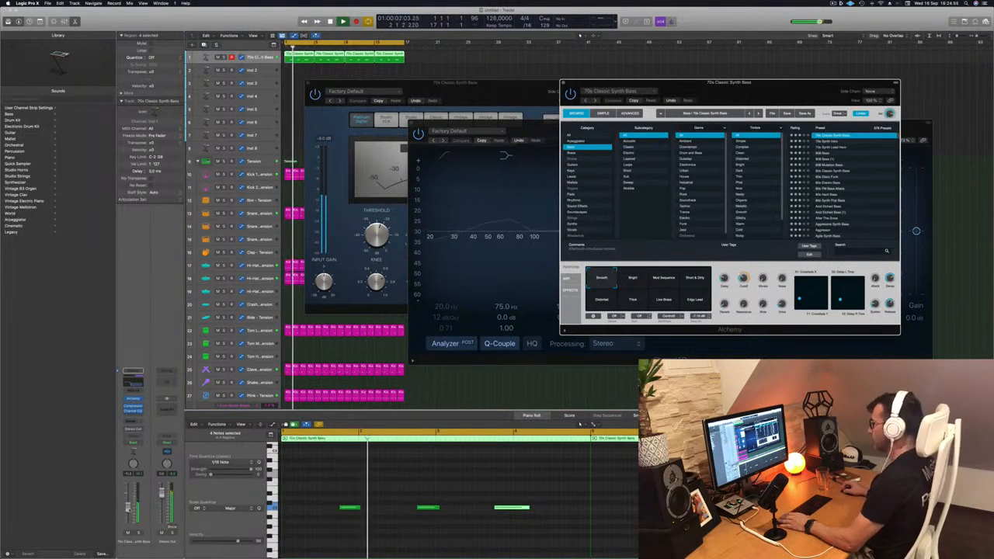
click(631, 280)
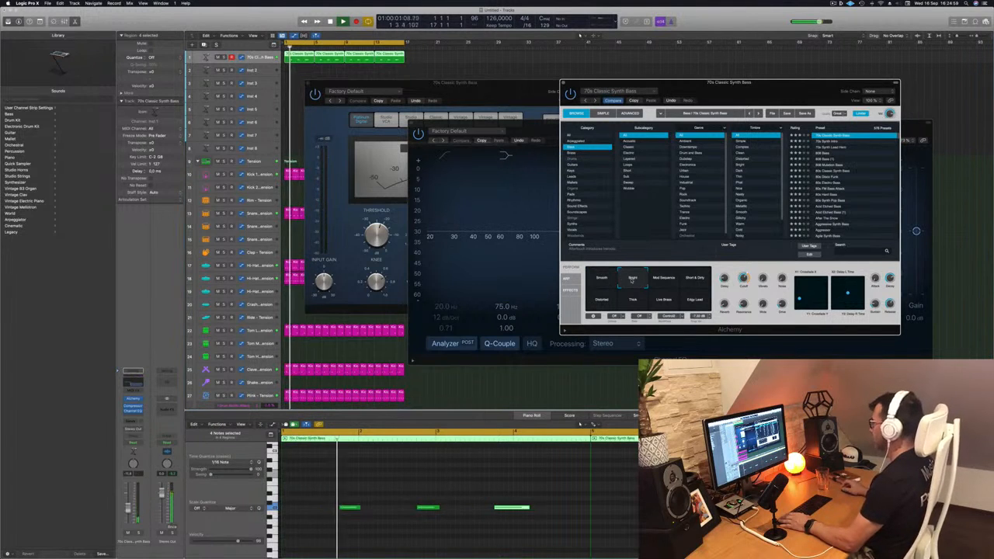
click(663, 280)
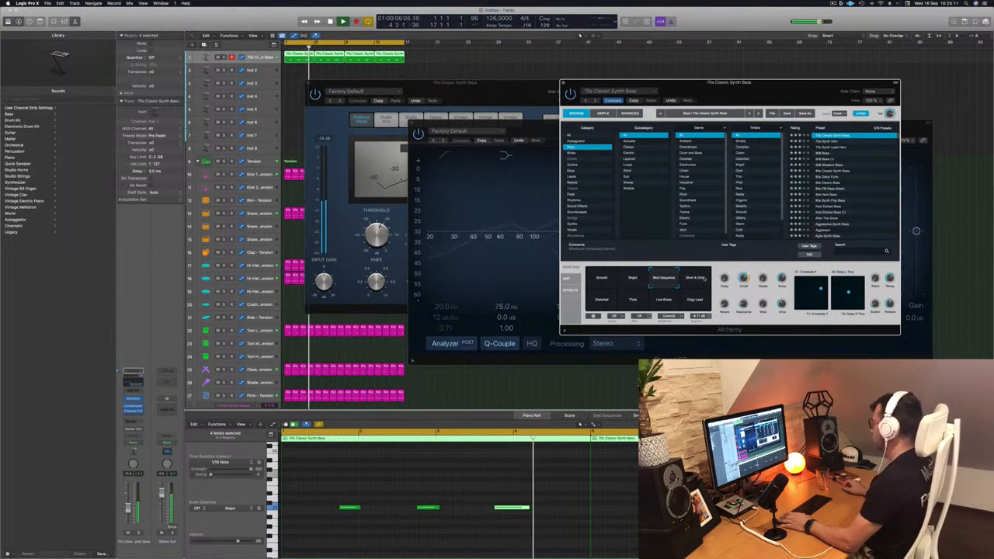
click(604, 301)
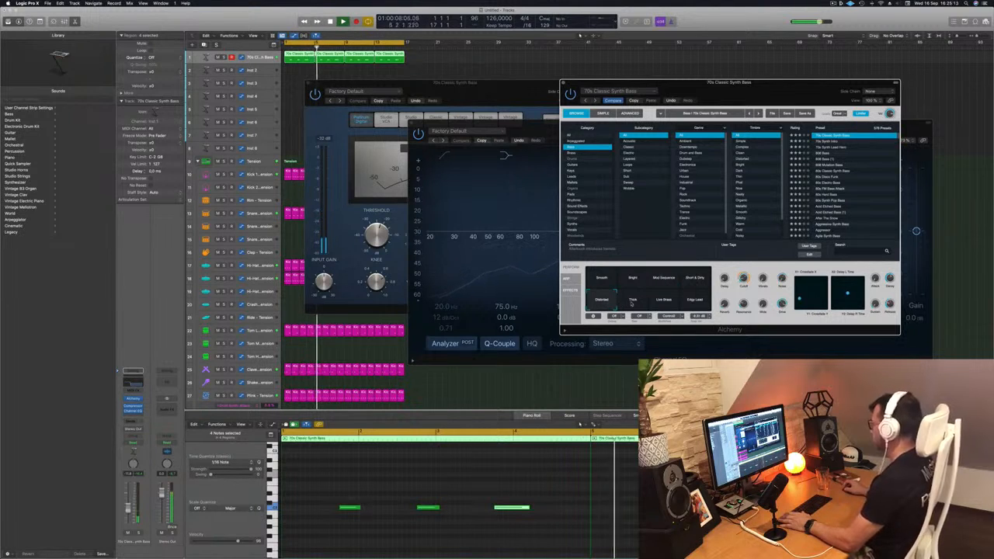
click(662, 302)
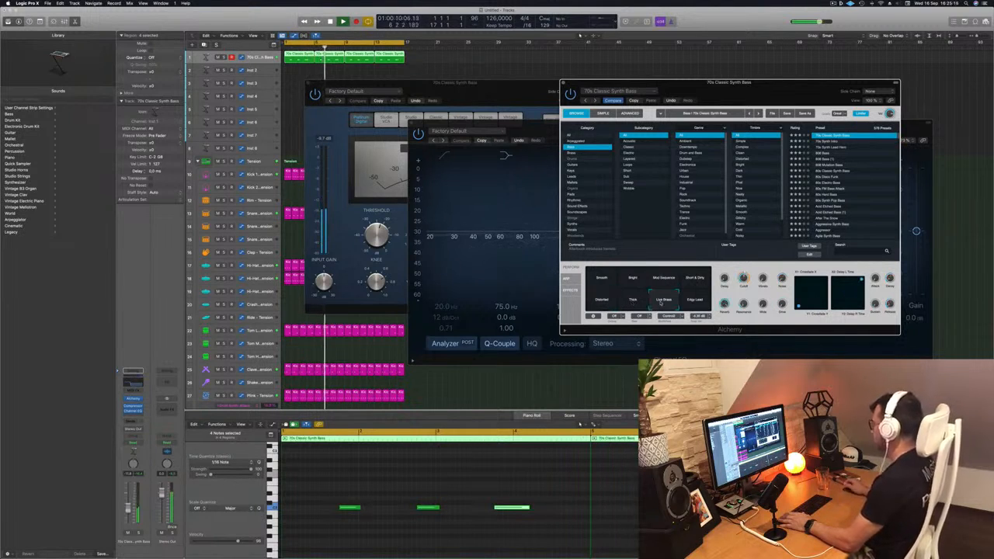
key(space)
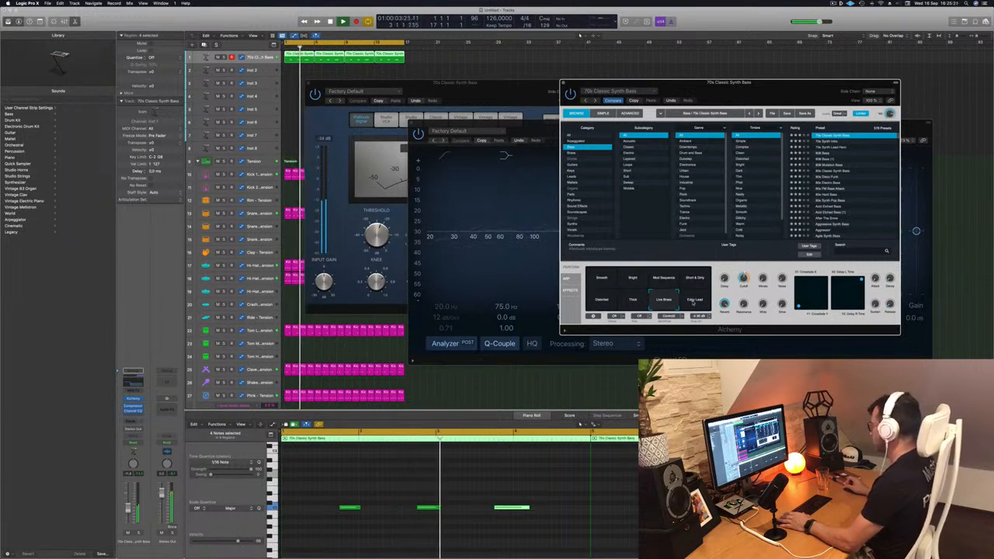
click(693, 302)
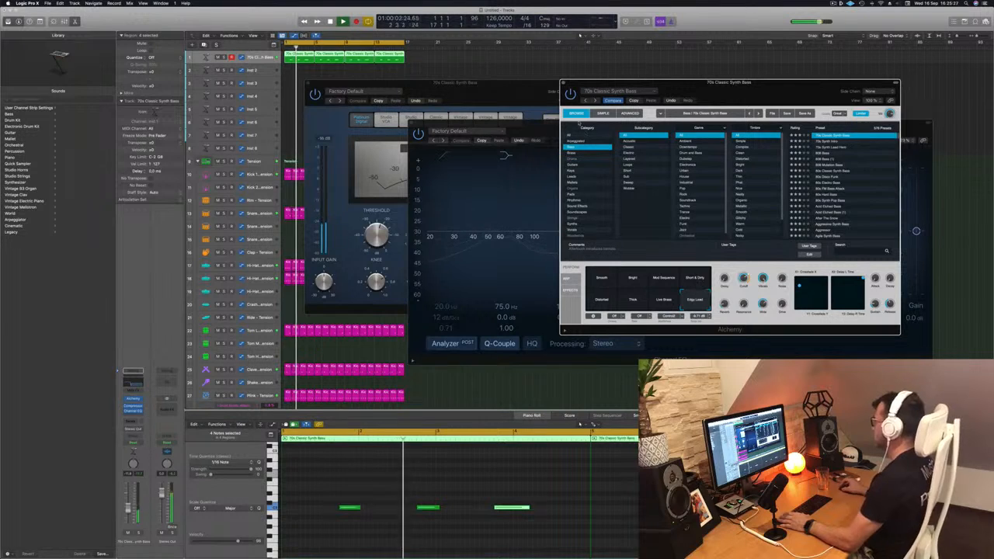
Lower the bass channel's volume slightly and close the Alchemy, Channel EQ and Compressor windows
click(564, 83)
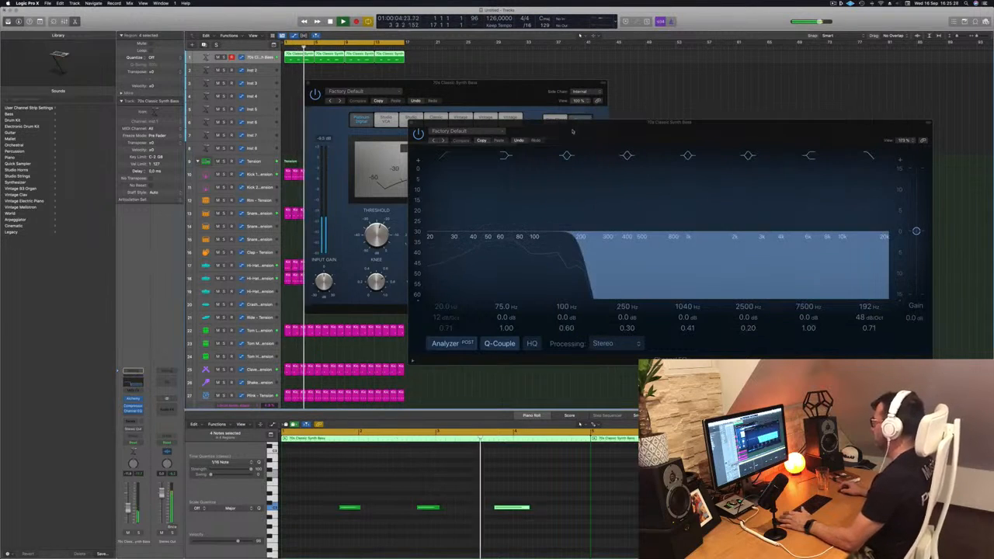
drag(572, 131, 551, 122)
drag(128, 509, 129, 511)
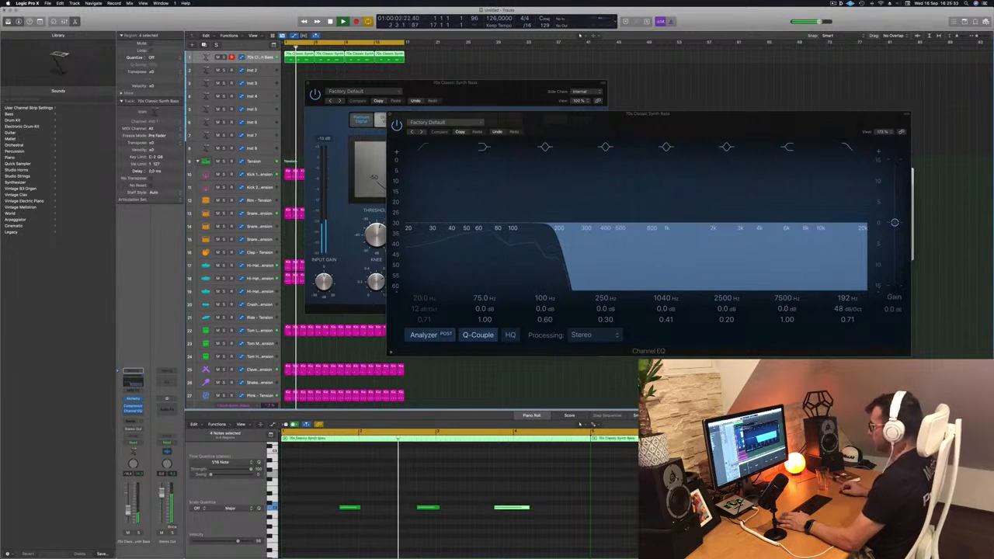
key(super+w)
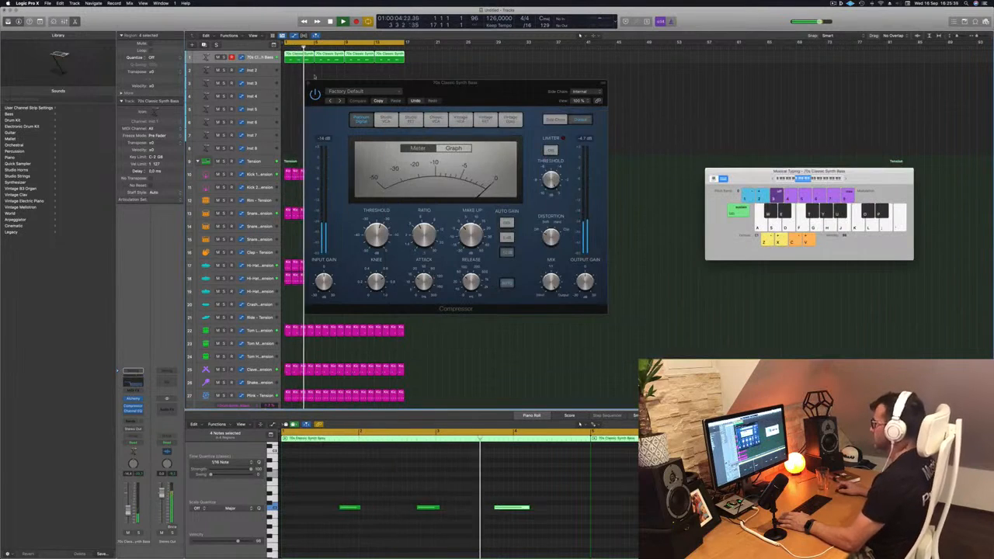
key(super+w)
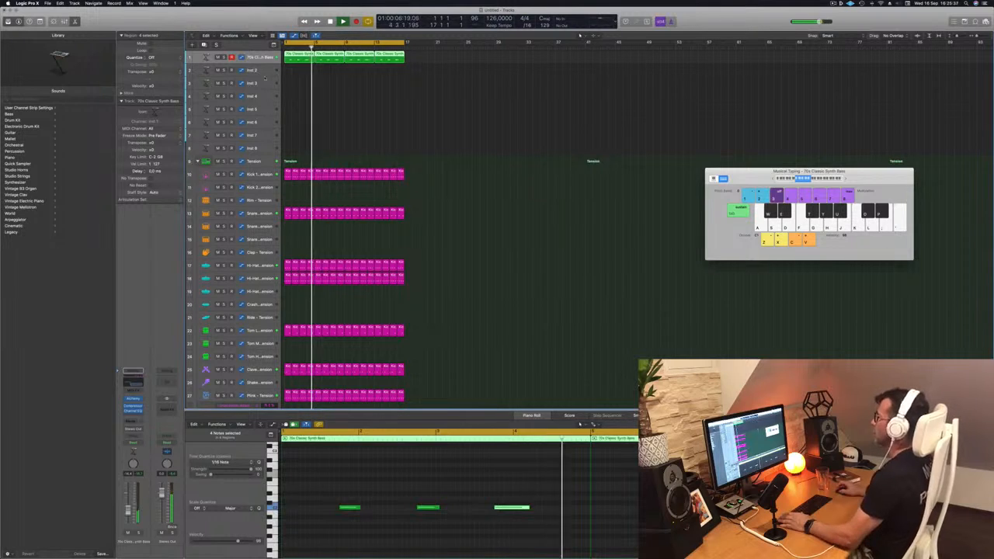
Increase the height of the Inst 2 track and copy the first four-bar bass region onto it at bar 1
click(258, 71)
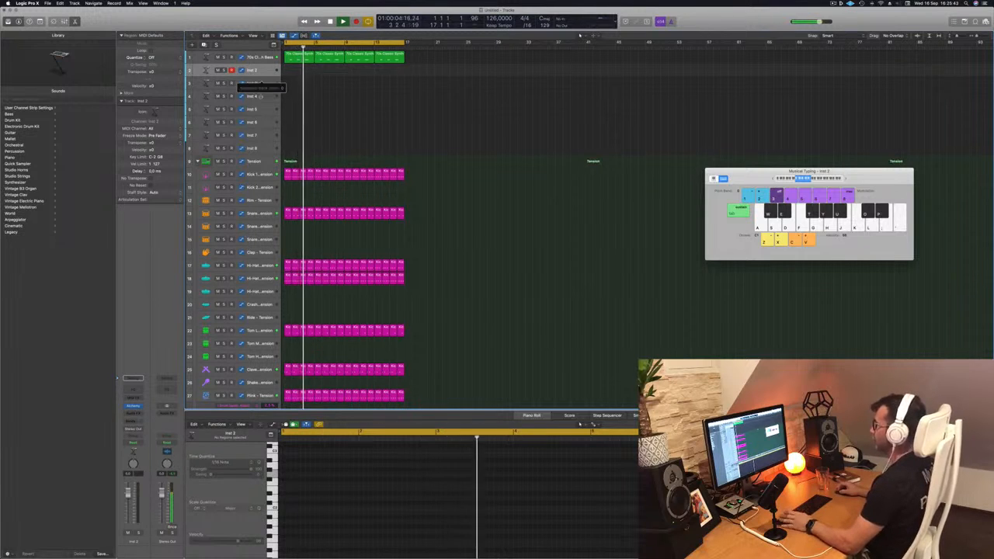
drag(261, 76, 262, 94)
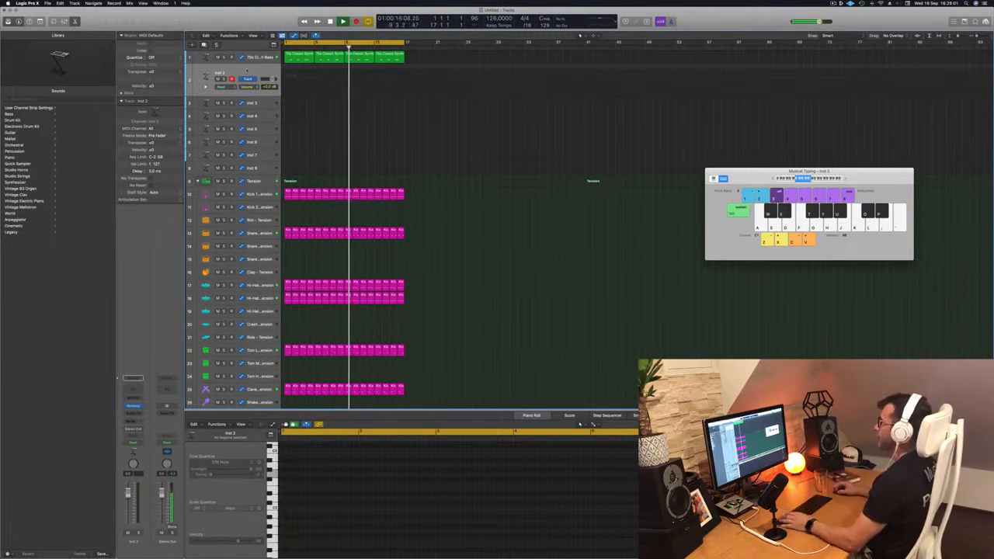
key(Return)
drag(295, 58, 296, 76)
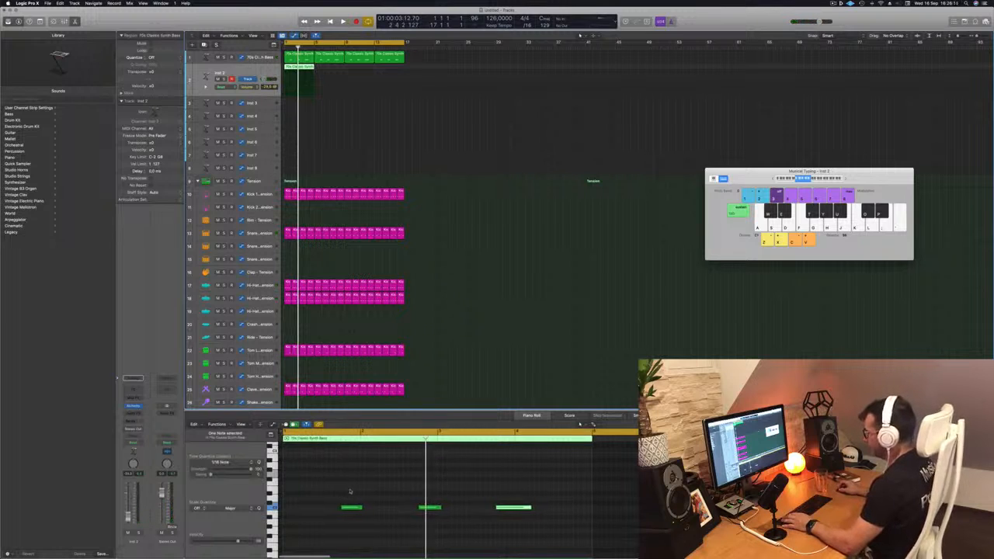
Shorten the copied region's first note, move it earlier, and duplicate it to make three short notes within bar 1
drag(349, 507, 318, 512)
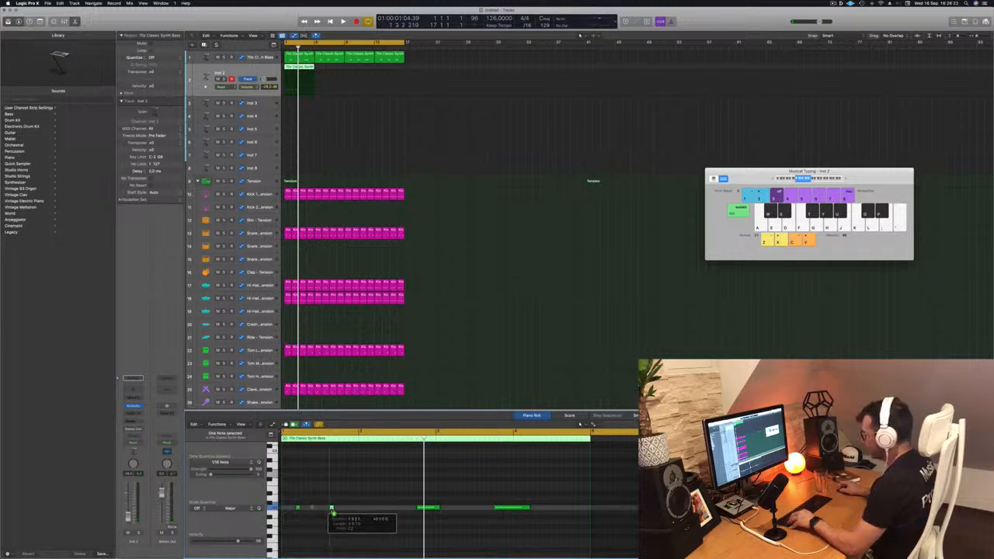
drag(336, 512, 337, 511)
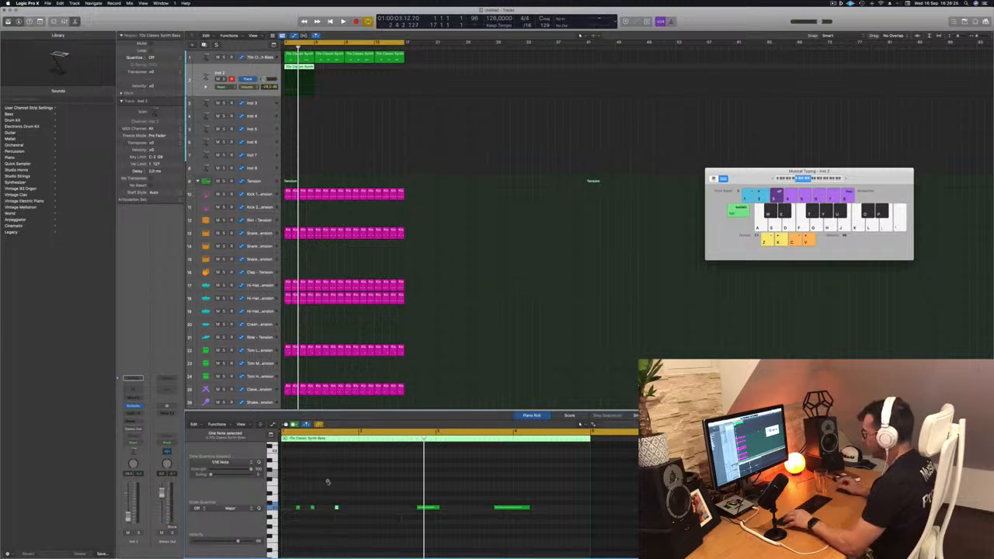
key(space)
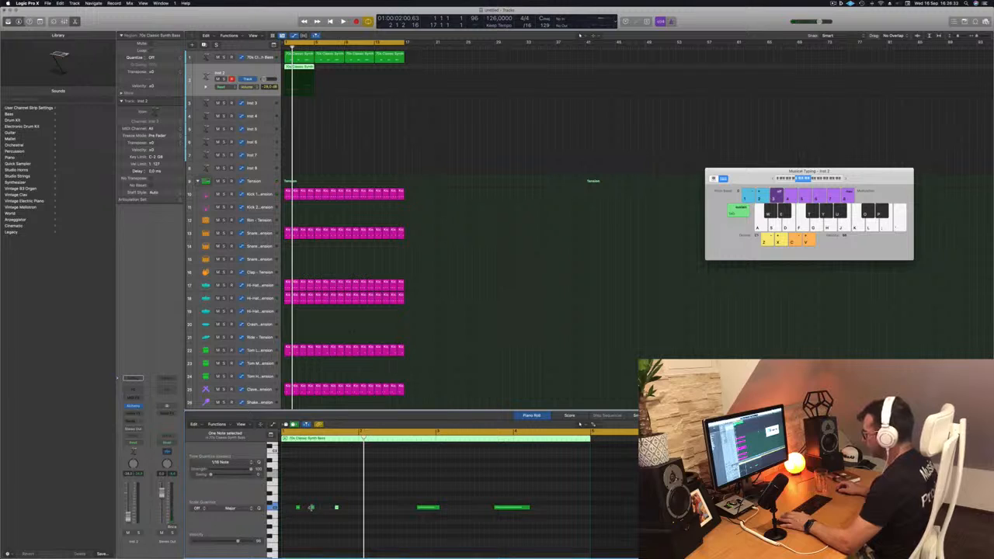
Move the three short notes to evenly spaced positions in the first half of bar 1 and play the result
drag(311, 508, 317, 508)
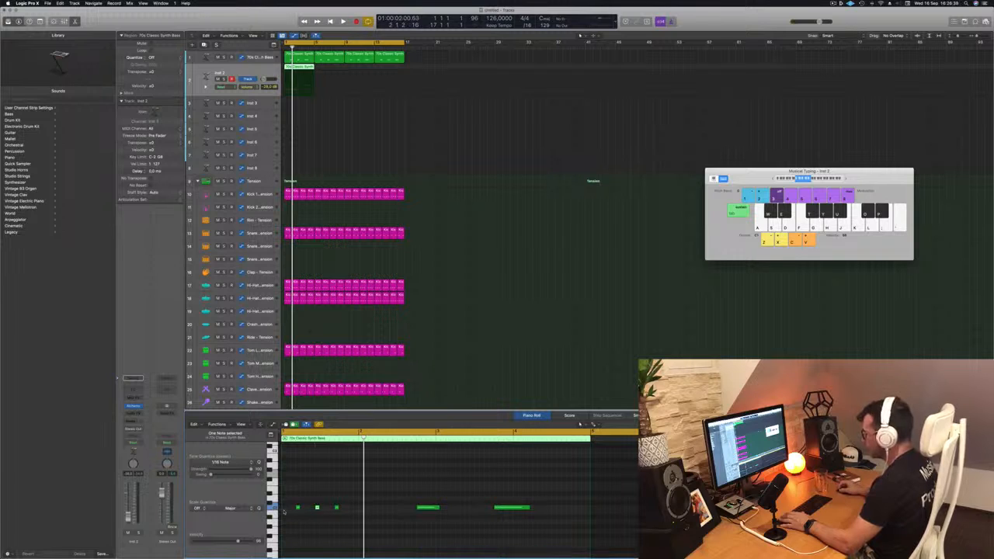
drag(298, 509, 290, 513)
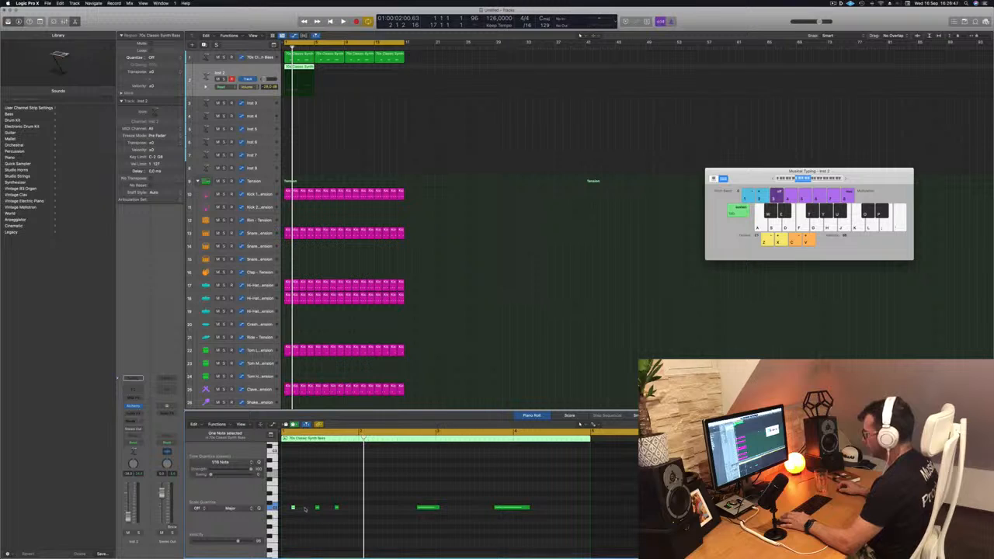
drag(317, 508, 310, 510)
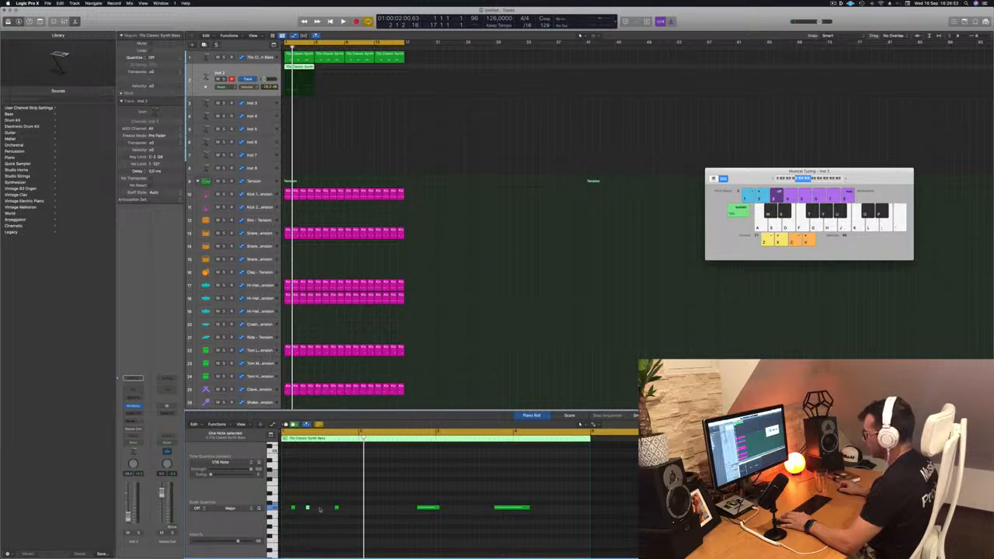
drag(334, 508, 321, 508)
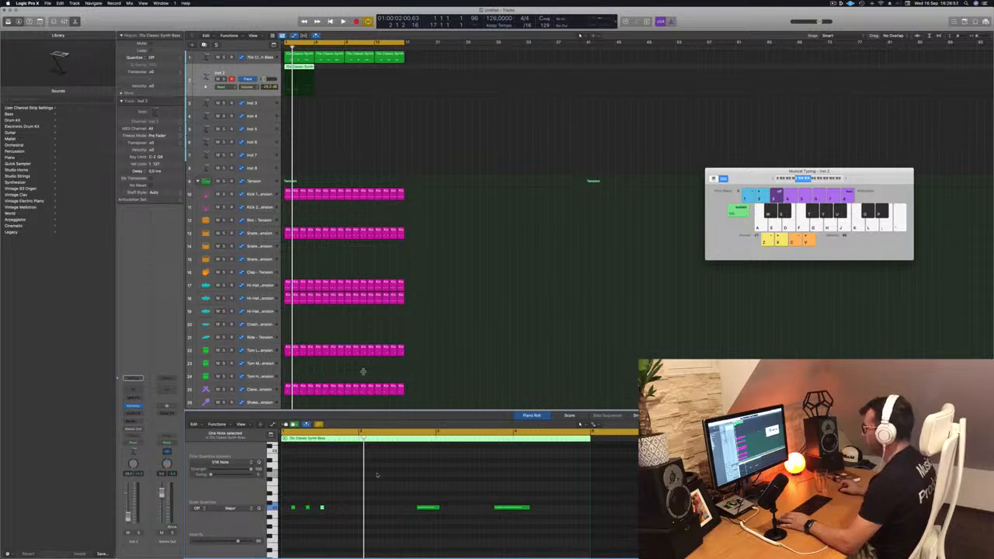
key(space)
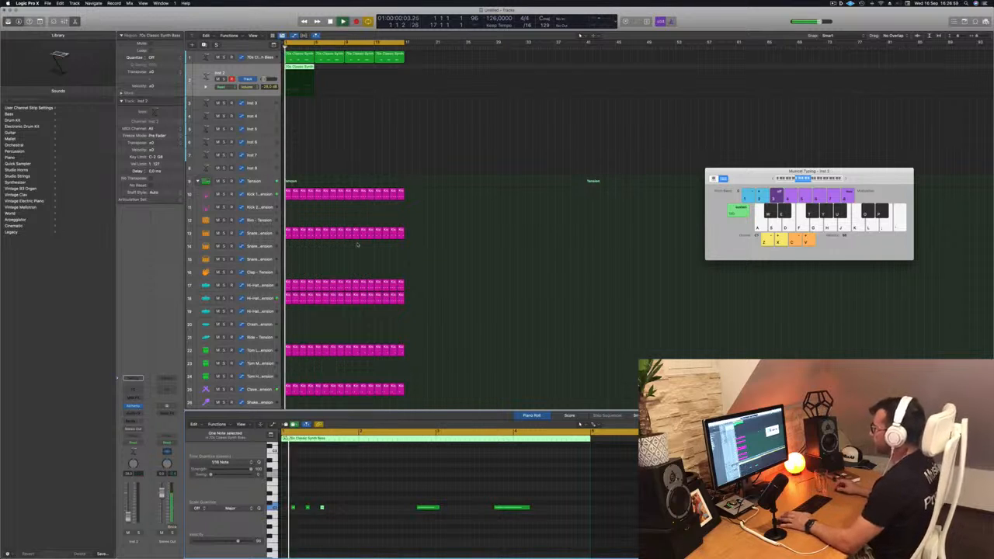
Delete the remaining long notes in the Inst 2 region and copy the three-note pattern into bars 2, 3 and 4
key(space)
drag(393, 493, 528, 518)
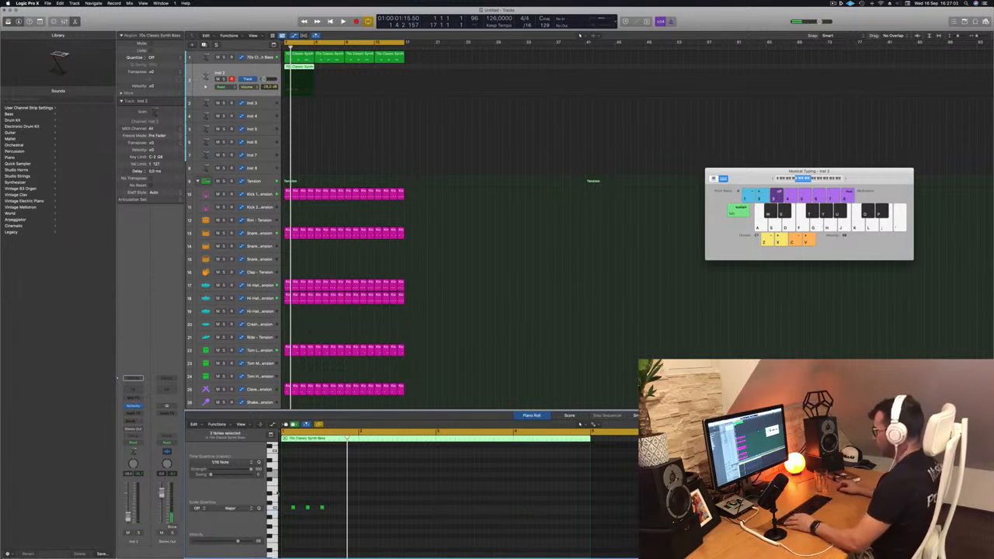
drag(293, 508, 444, 514)
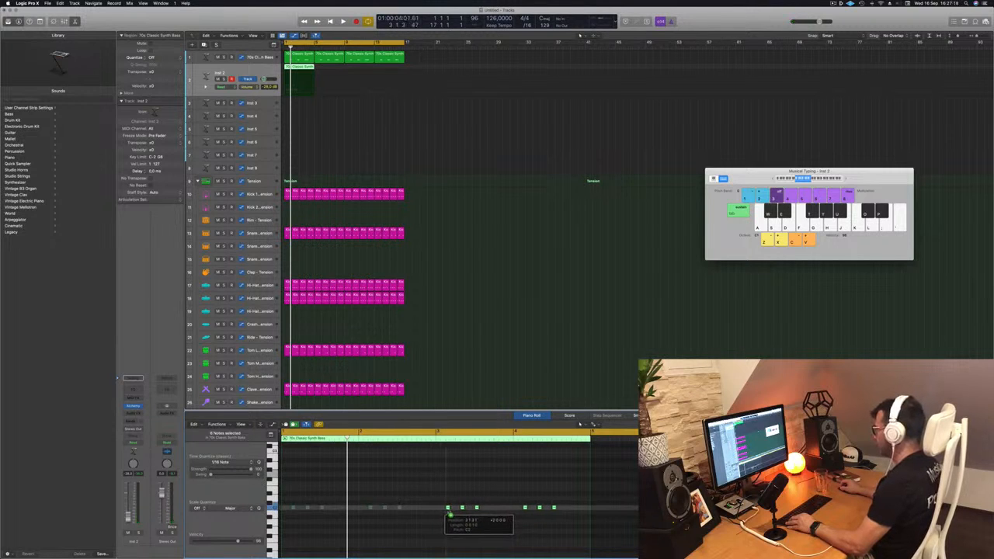
drag(447, 514, 447, 514)
key(space)
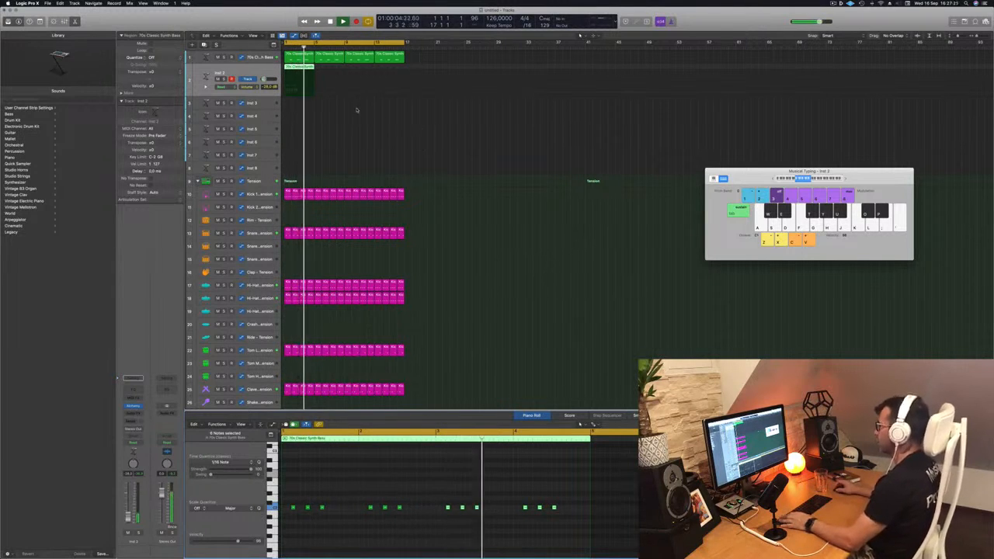
Copy the four-bar Inst 2 region three times to fill all 16 bars and play the loop
click(343, 21)
drag(300, 73, 355, 73)
key(space)
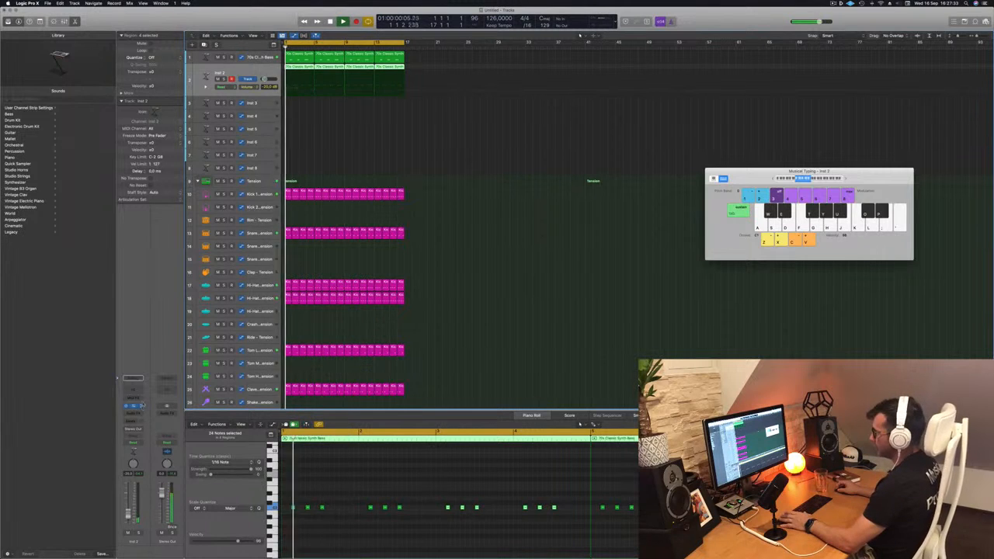
Open the Alchemy synth on Inst 2 and filter its presets to the Keys category
click(134, 407)
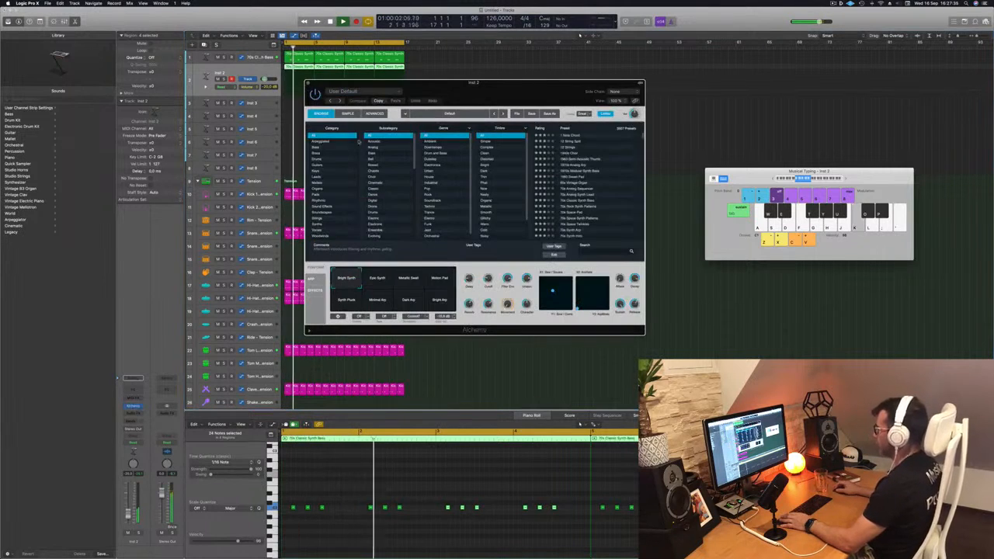
drag(482, 92, 537, 155)
key(Return)
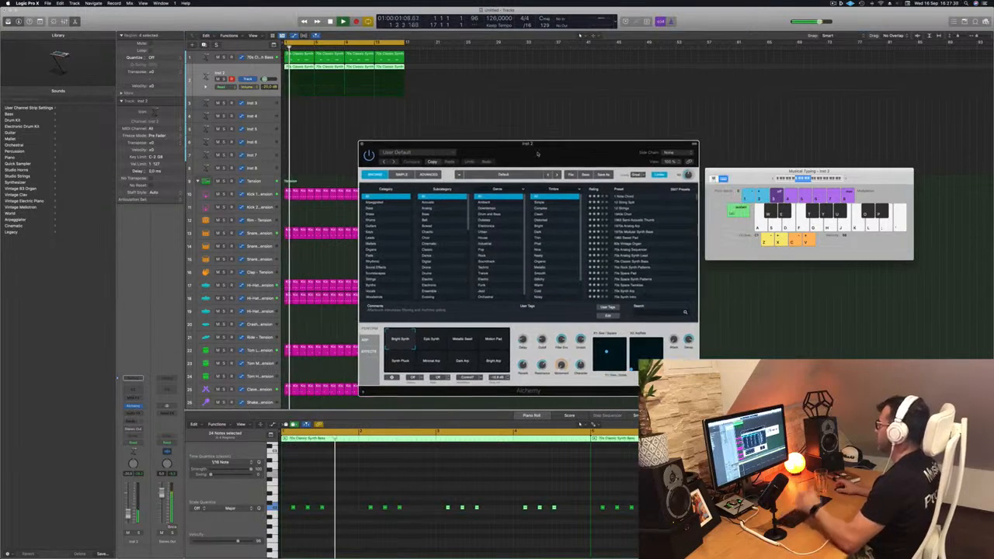
click(369, 232)
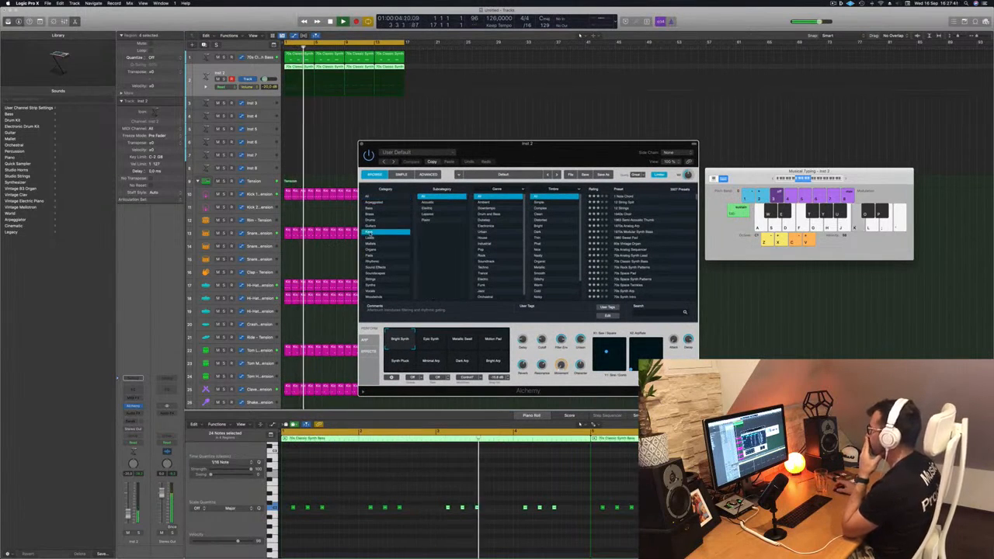
scroll(628, 249, down, 10)
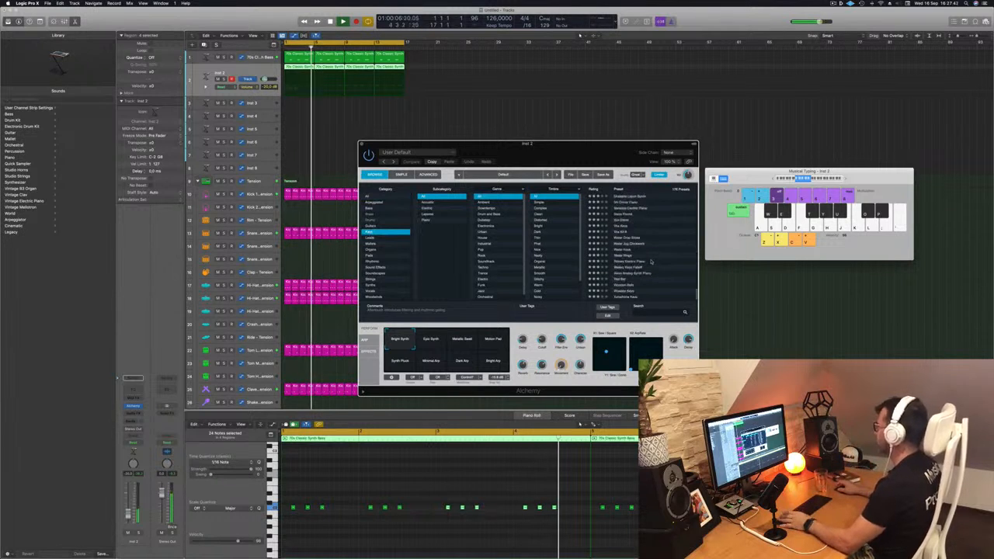
Audition the Water Jug Clockwork and Water Keys presets against the loop
click(627, 244)
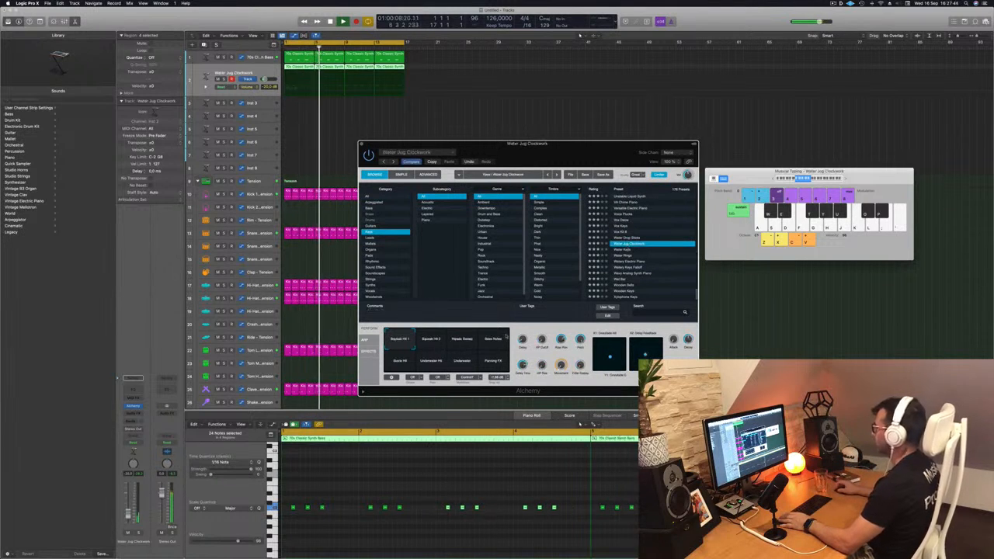
click(397, 497)
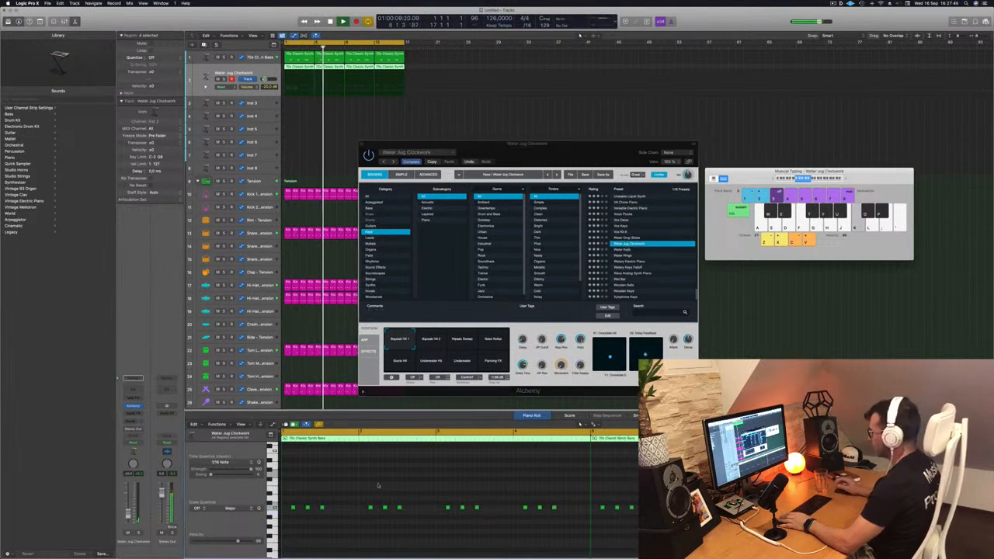
key(space)
click(653, 249)
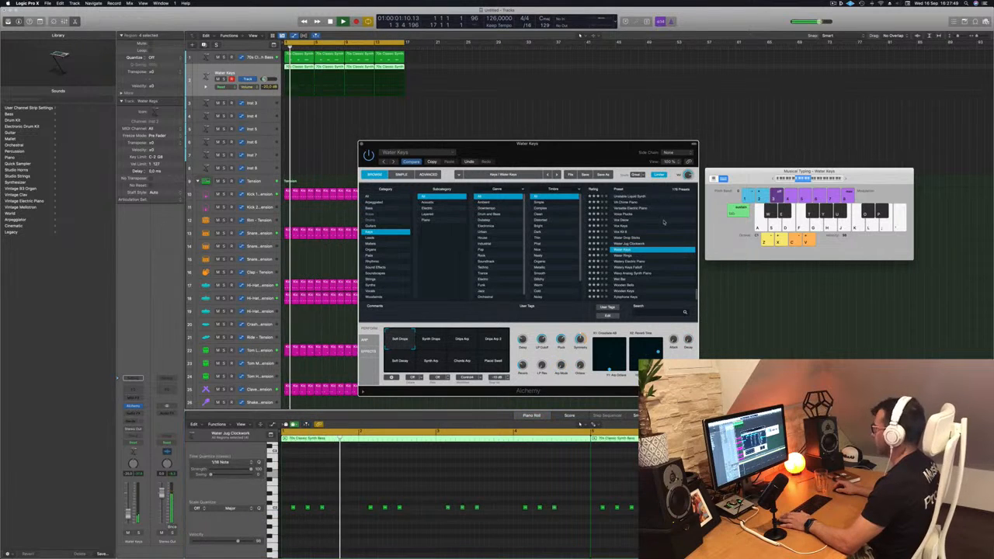
Load the Vox preset directly above Vox Keys, raise the track volume to about -11.4 dB and replay the loop
scroll(664, 238, up, 2)
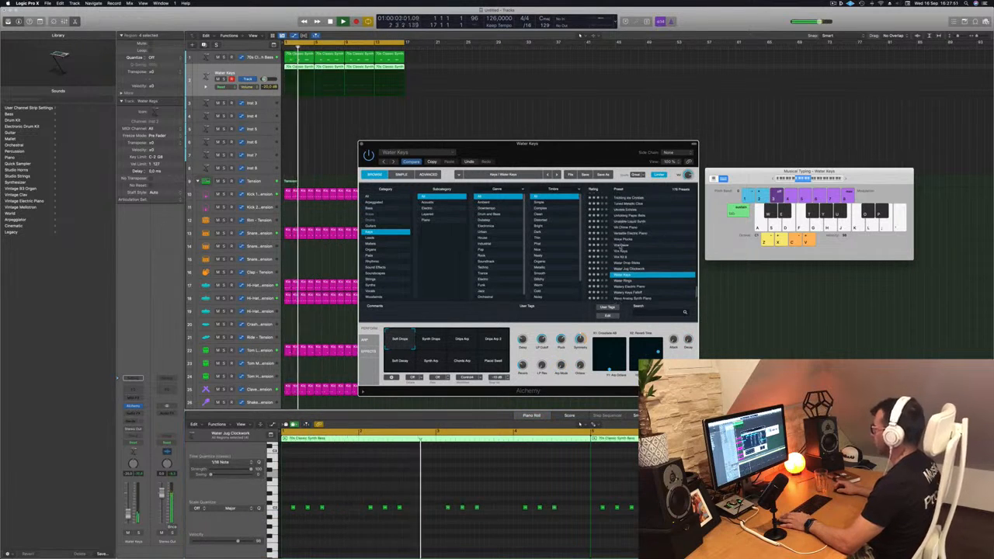
click(644, 245)
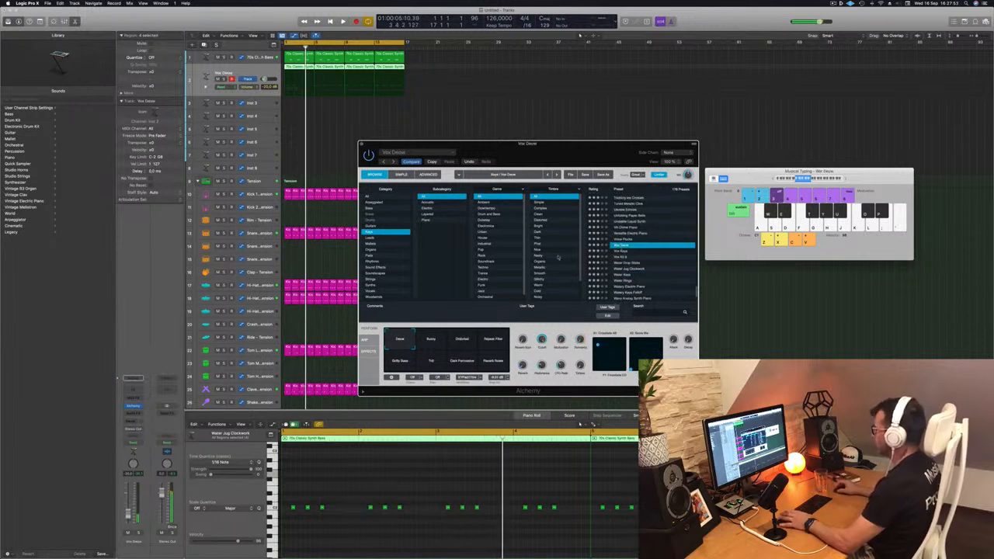
click(580, 423)
key(space)
key(space)
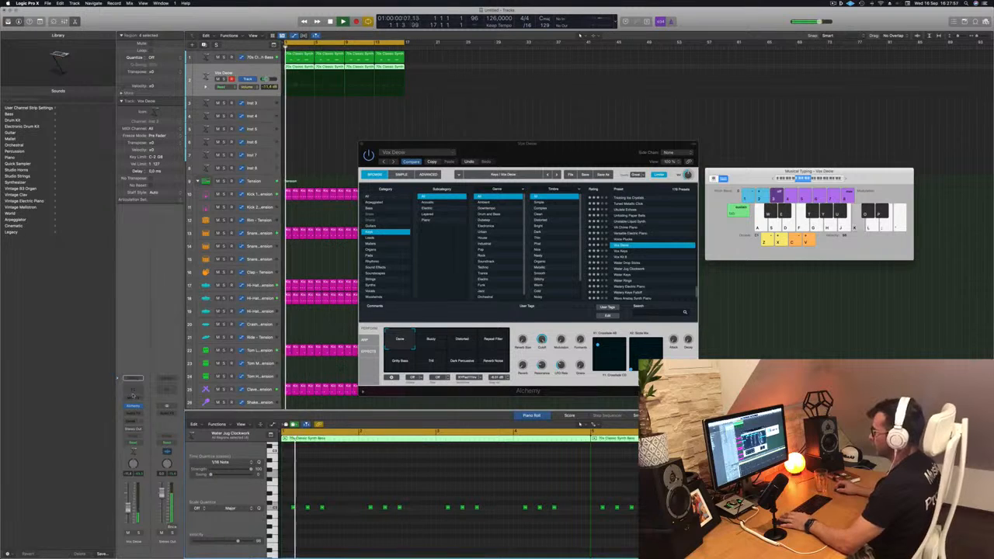
Add a Channel EQ to the second synth track and set its high cut to about 424 Hz at 48 dB/Oct
click(133, 389)
click(767, 118)
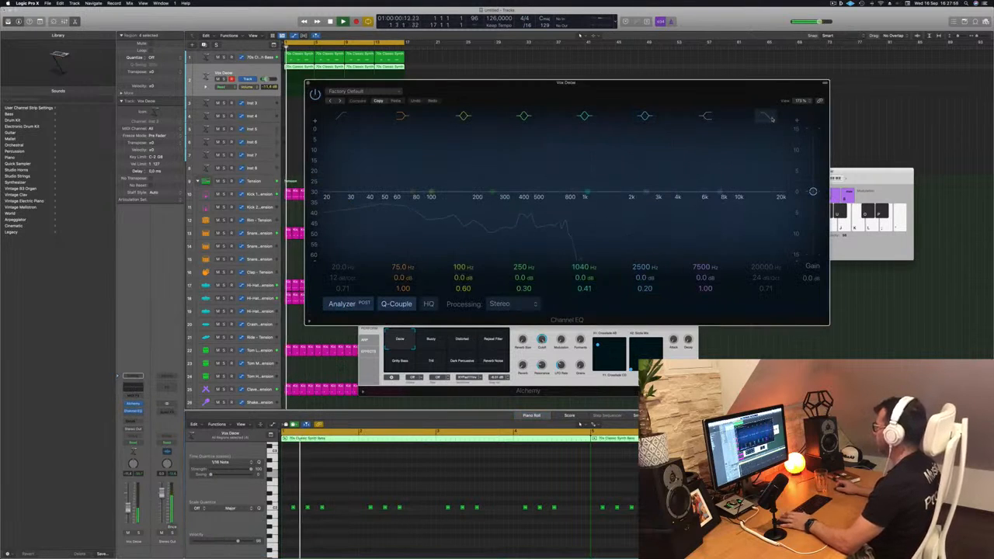
key(space)
key(space)
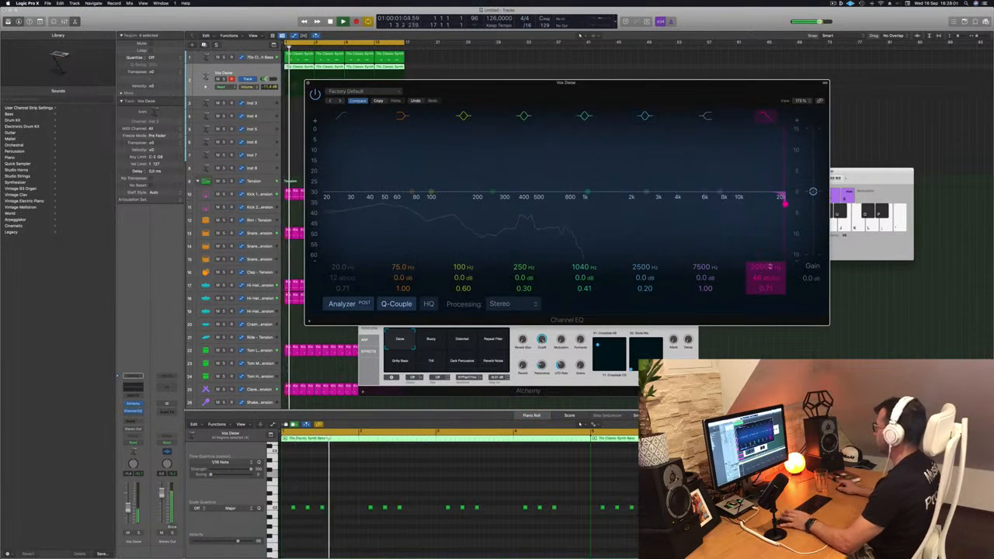
drag(780, 201, 527, 199)
key(space)
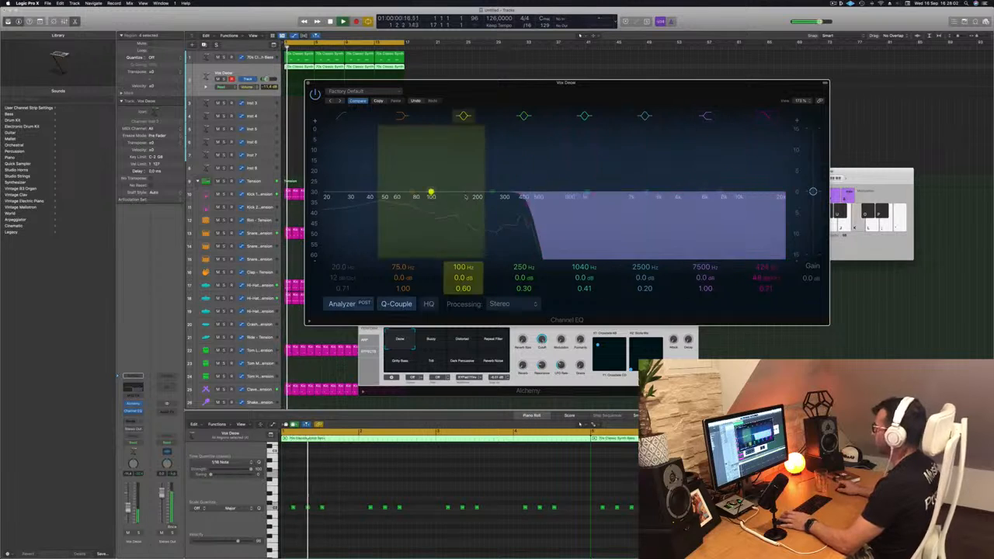
Lower the EQ's high cut to about 344 Hz, raise the track volume further and replay the loop
key(space)
key(k)
key(k)
drag(528, 204, 512, 203)
key(space)
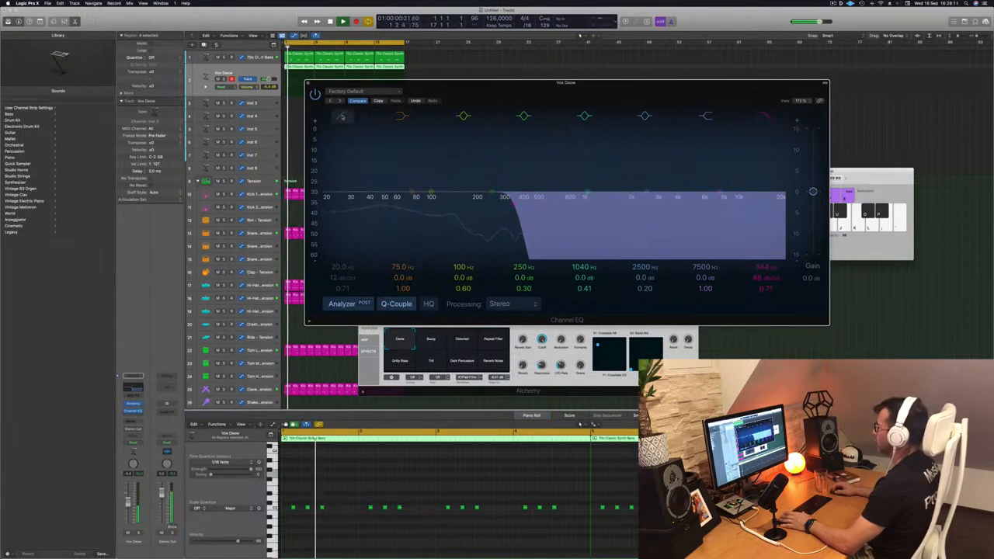
Enable the EQ's low cut at 12 dB/Oct and replay the loop from the start
click(341, 116)
drag(335, 173, 398, 178)
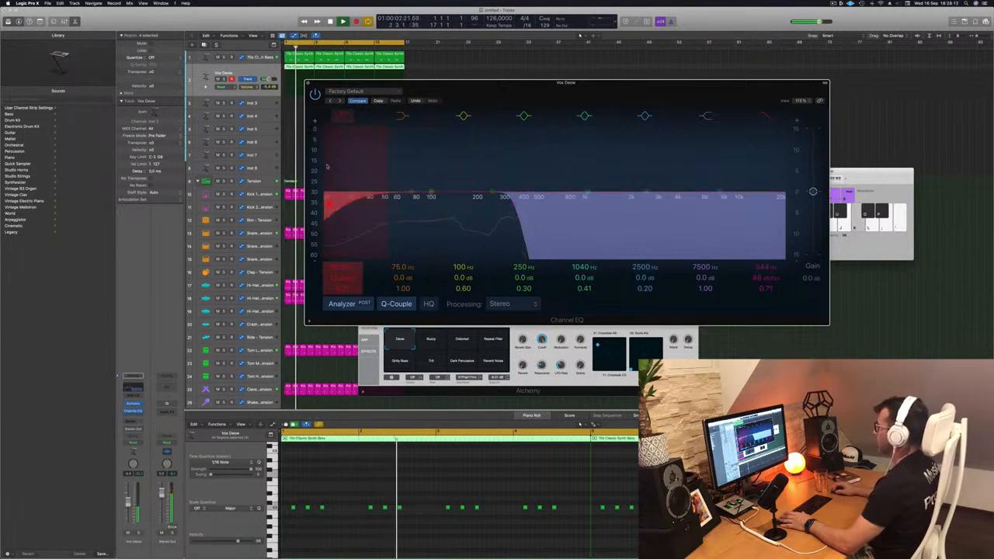
key(space)
key(space)
key(k)
Bring the Alchemy window forward, try its Distorted performance snapshot and raise the track volume above 0 dB
click(509, 359)
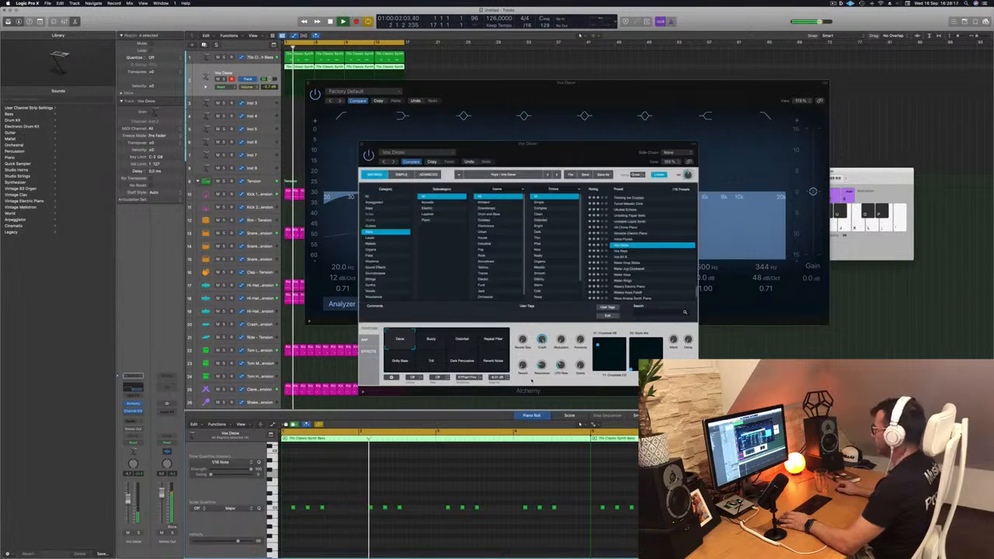
mouse_move(572, 147)
mouse_down()
mouse_move(606, 153)
mouse_move(583, 151)
mouse_up()
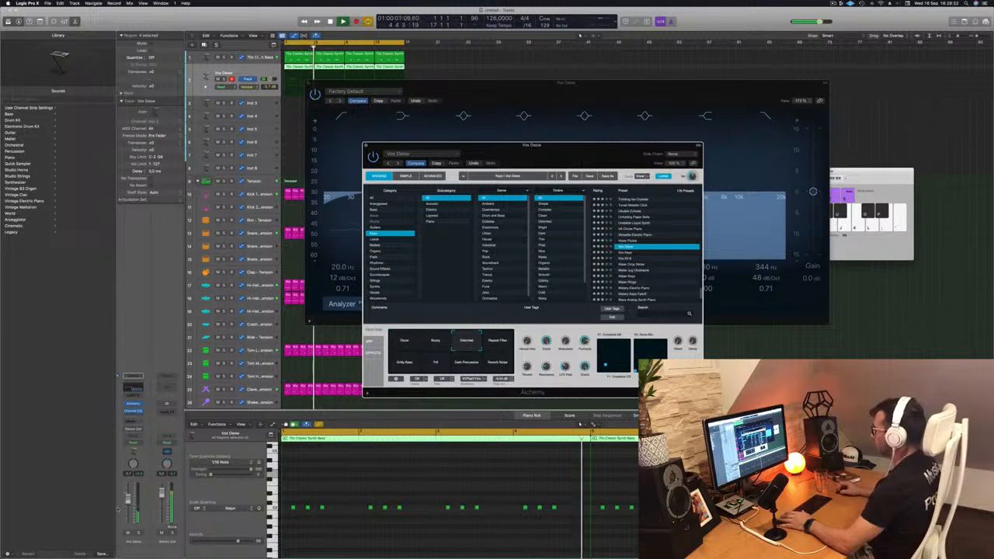
click(579, 423)
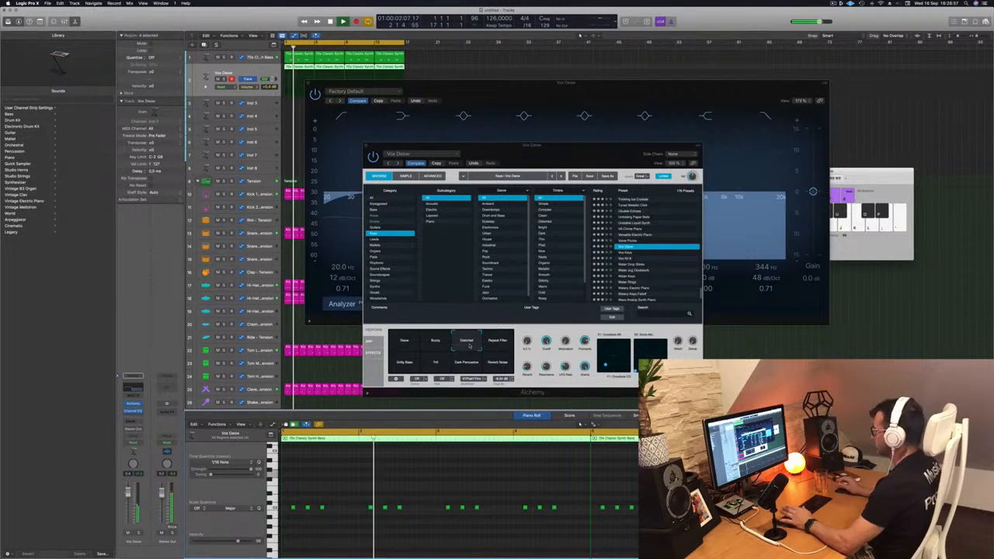
Audition Alchemy's performance snapshots from Repeat Filter through the lower row to Reverb Noise
click(502, 346)
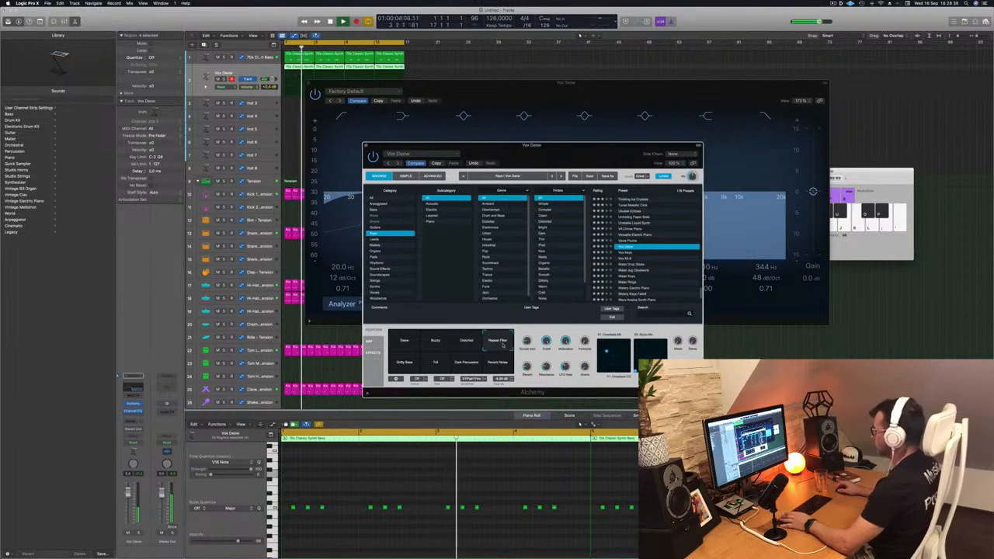
click(408, 367)
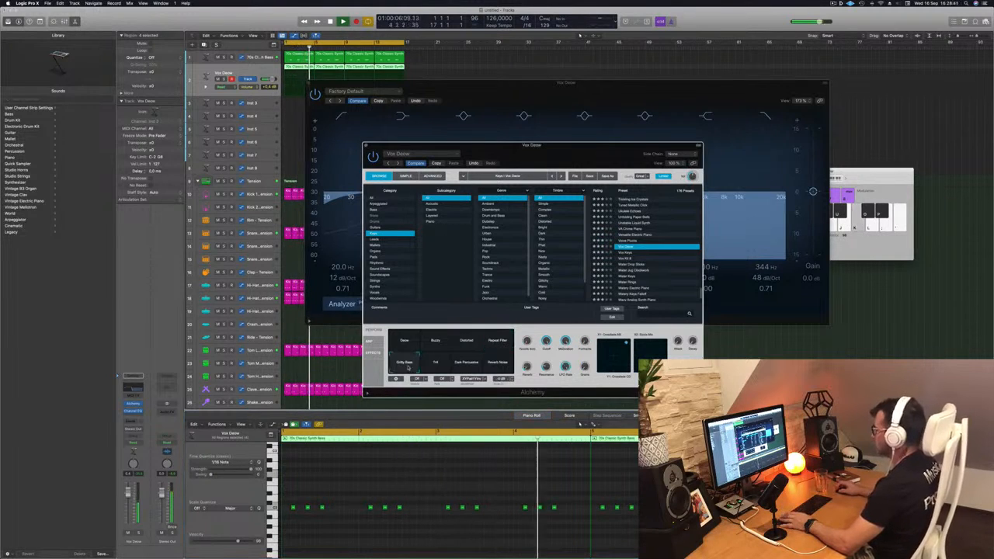
click(431, 368)
click(469, 364)
click(499, 365)
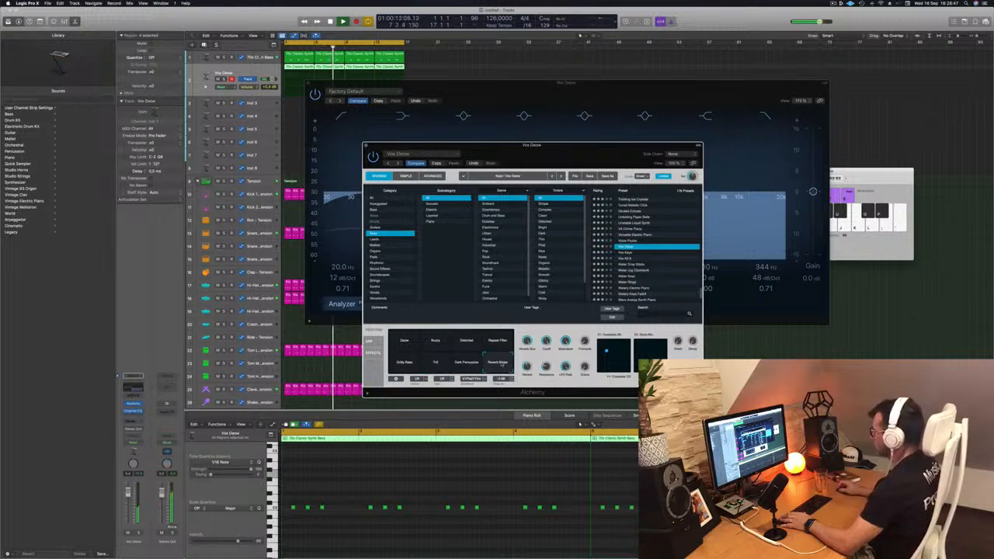
Compare the first, Buzzy and Distorted snapshots, raise the track volume slightly and return to the first snapshot
click(405, 341)
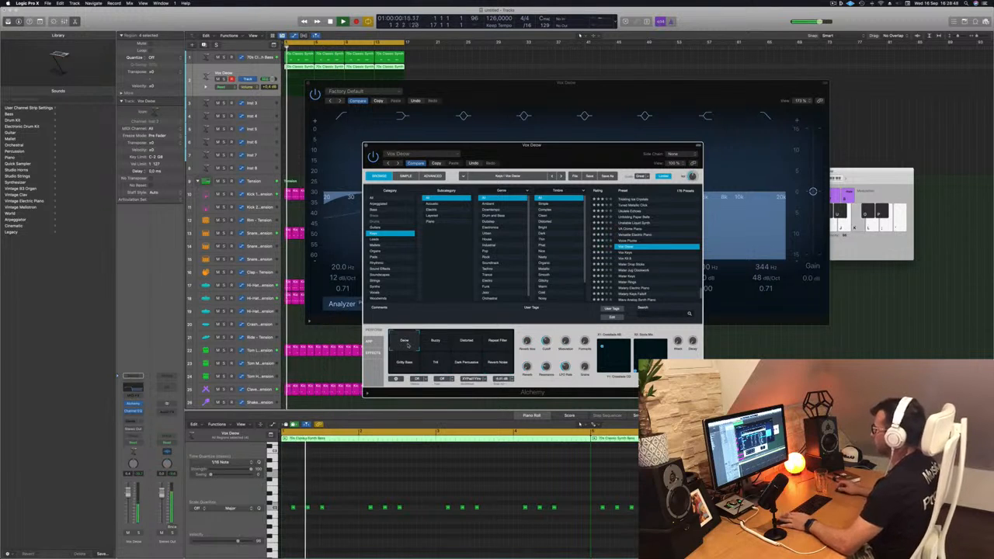
click(453, 343)
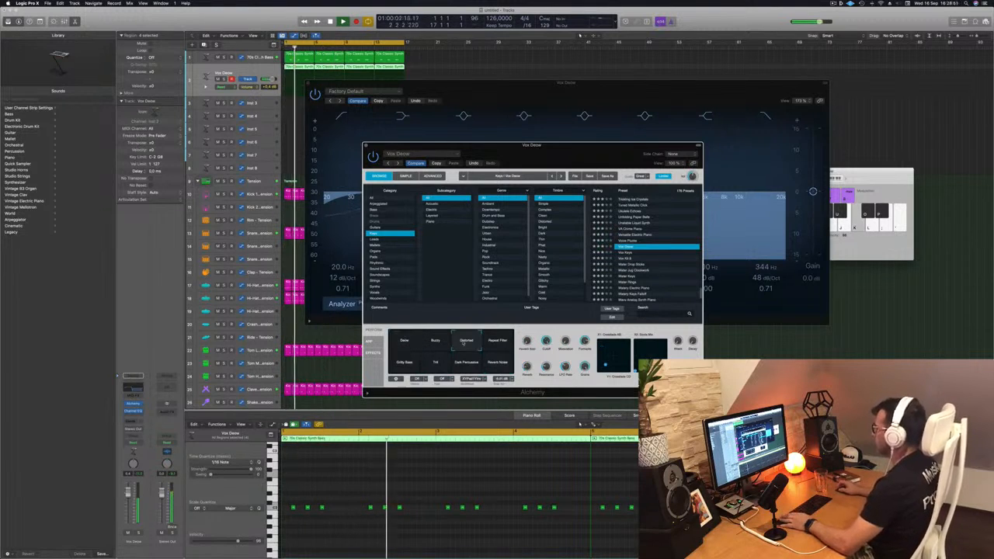
click(436, 342)
click(465, 342)
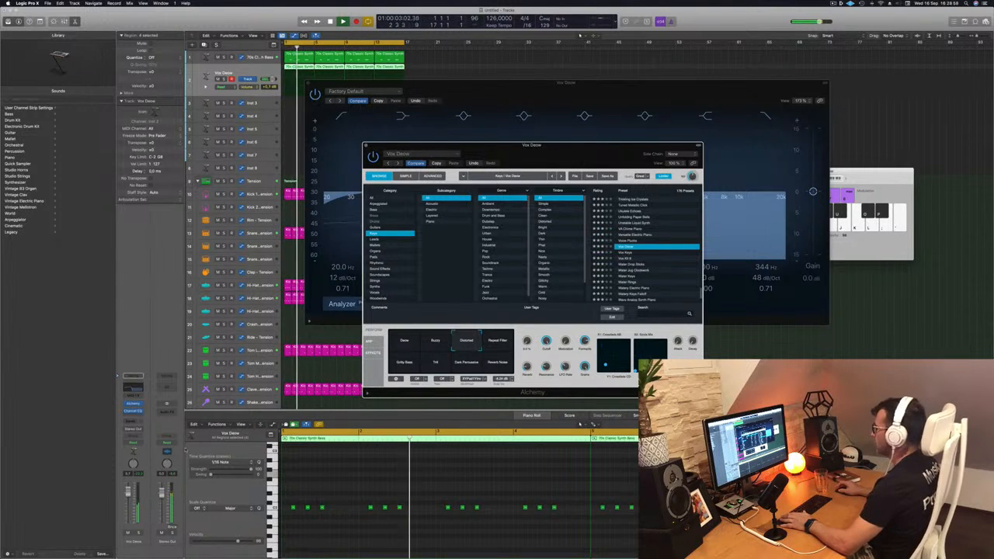
drag(541, 158, 496, 169)
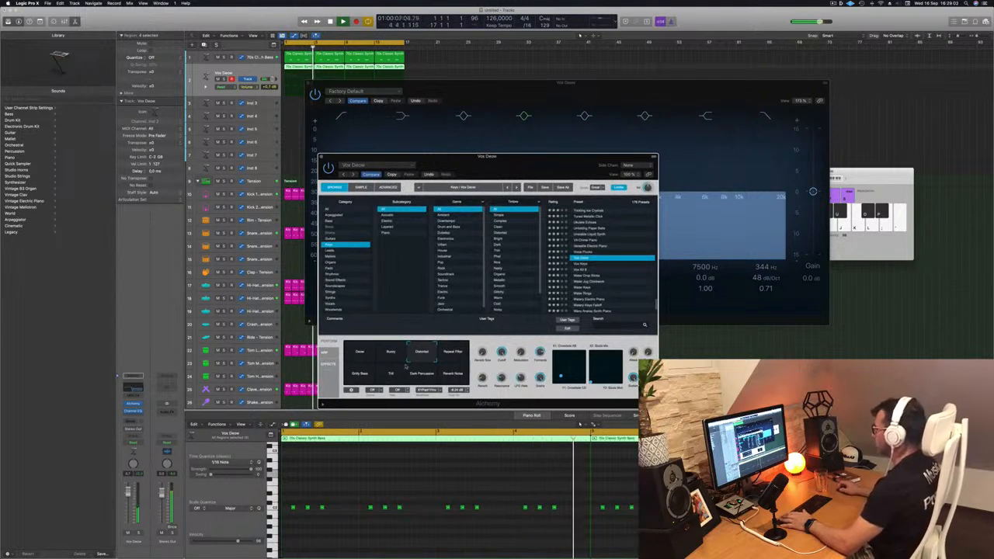
click(361, 357)
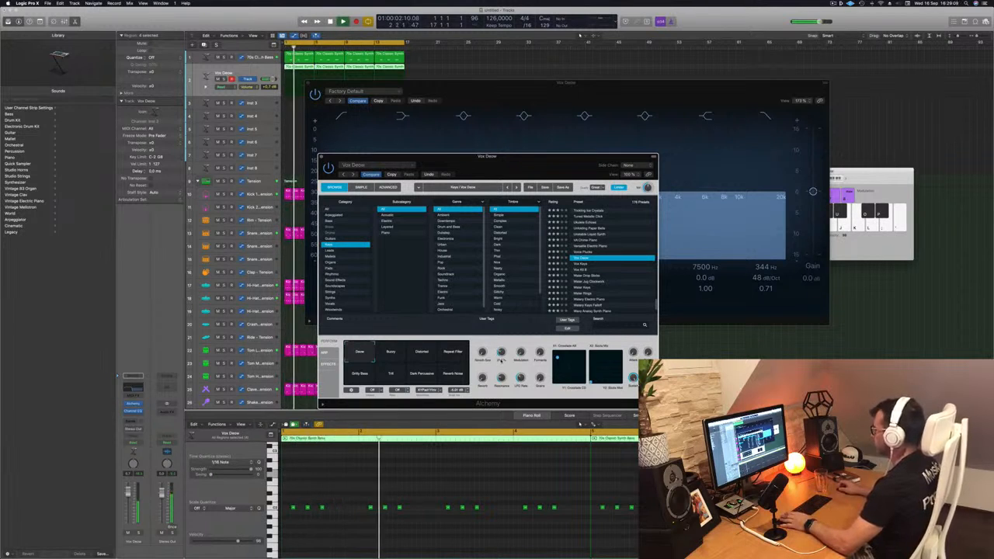
Move the two plug-in windows apart and set the EQ's high cut to about 402 Hz and low cut to about 174 Hz
drag(601, 168, 813, 188)
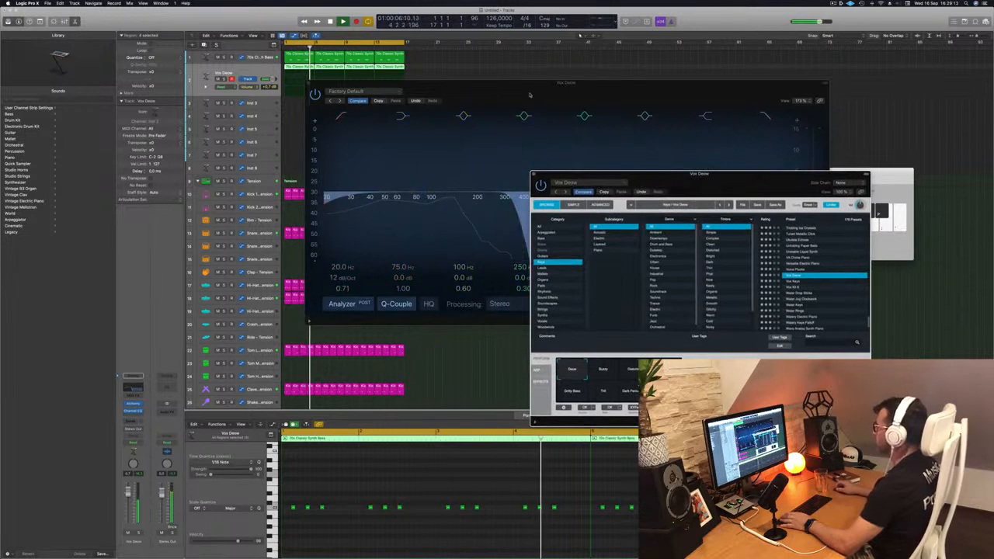
drag(530, 95, 401, 125)
mouse_move(375, 231)
mouse_down()
mouse_move(478, 233)
mouse_move(354, 233)
mouse_move(393, 233)
mouse_up()
drag(195, 232, 332, 232)
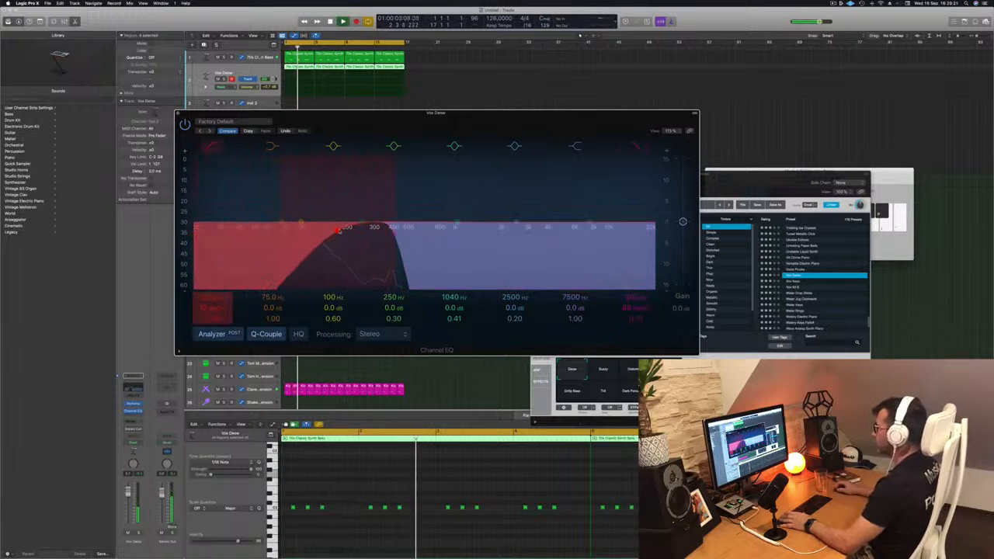
key(space)
Adjust Alchemy's output volume, reposition the EQ window and lower the second synth's channel volume
drag(862, 193, 856, 193)
key(space)
key(space)
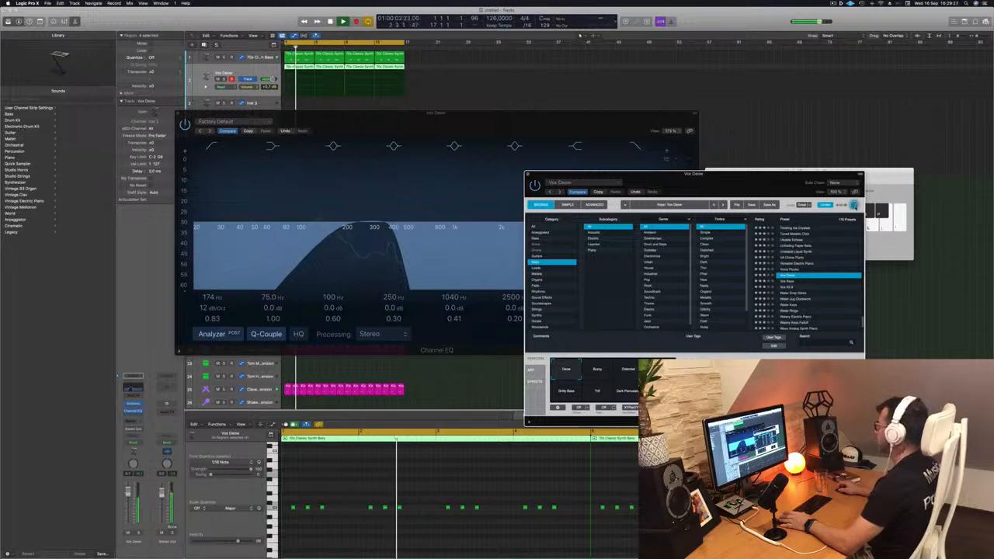
drag(461, 130, 587, 116)
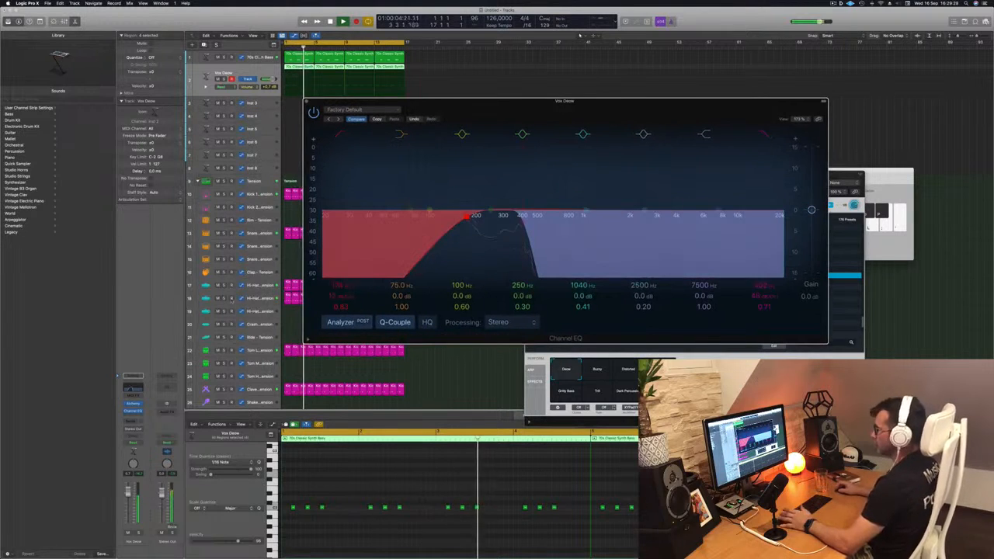
drag(129, 492, 128, 498)
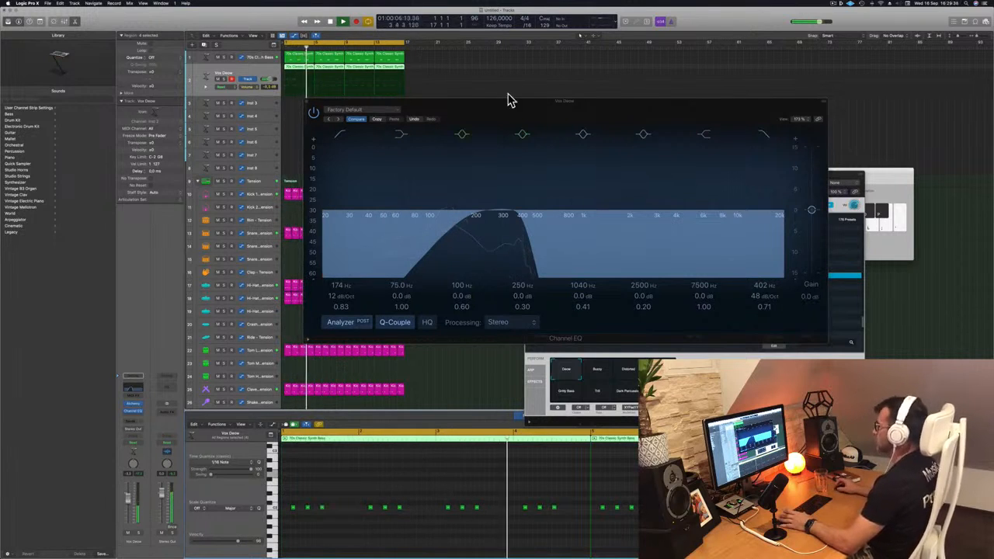
Close the EQ window, try the VA Chime Piano preset in Alchemy and load the Unstable Liquid Synth preset instead
drag(506, 106, 556, 131)
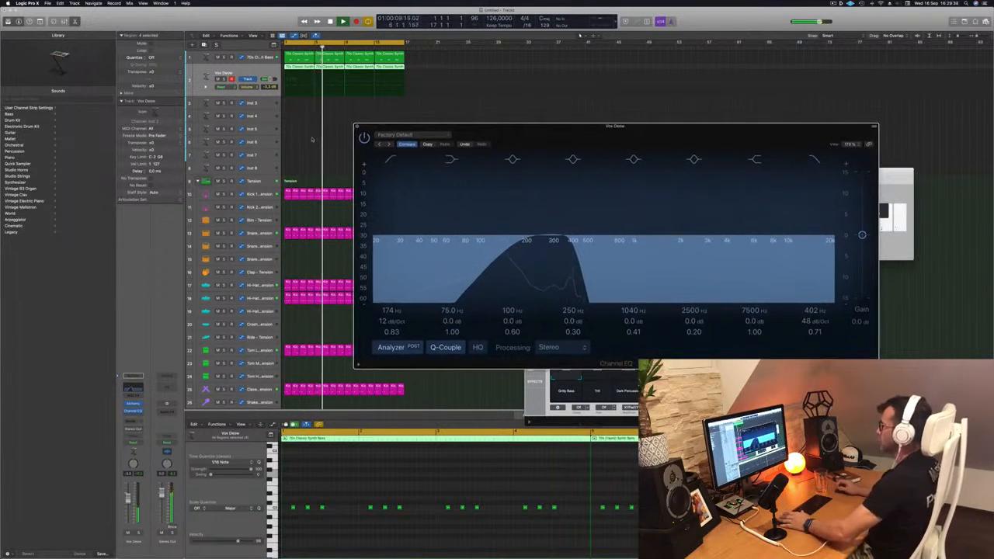
click(357, 127)
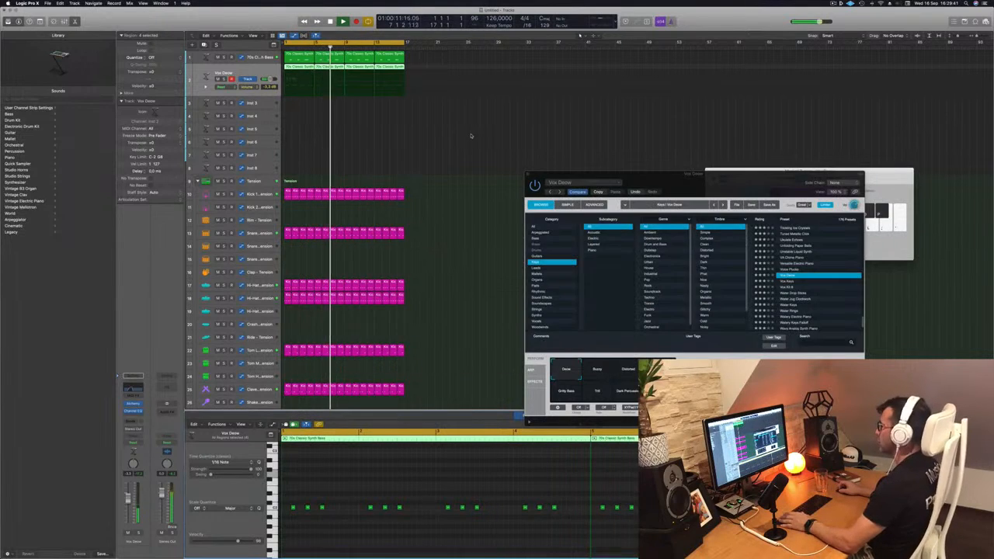
scroll(468, 135, down, 1)
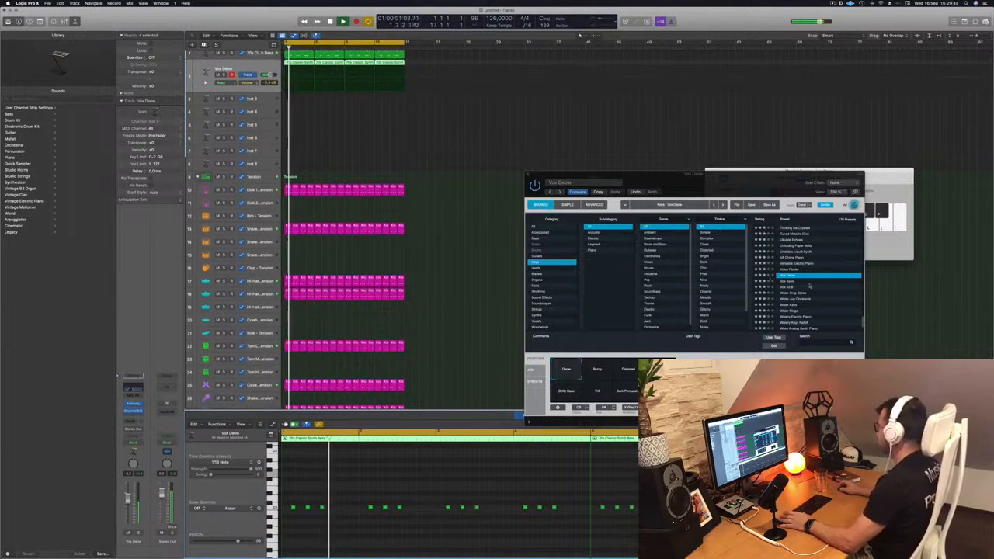
scroll(792, 287, up, 2)
click(792, 288)
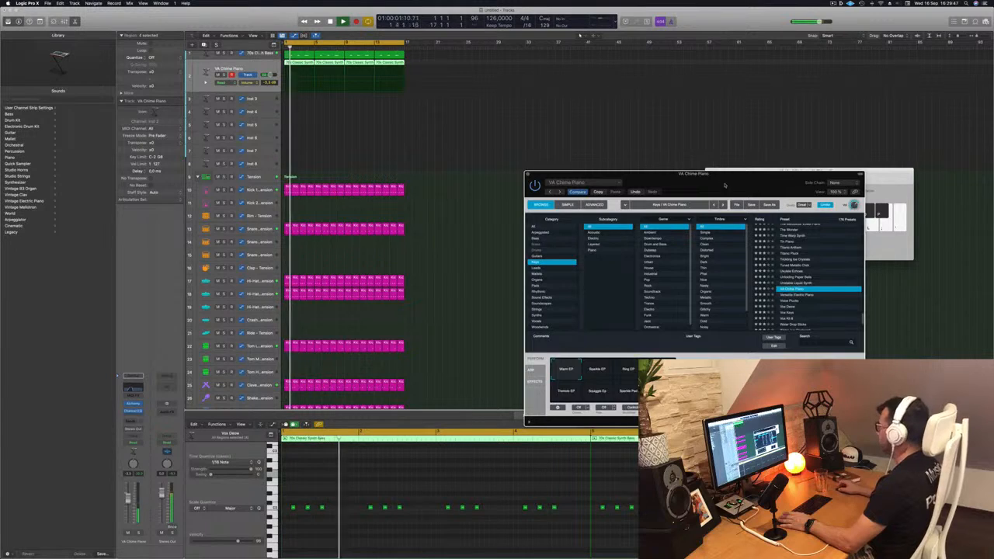
drag(690, 173, 632, 120)
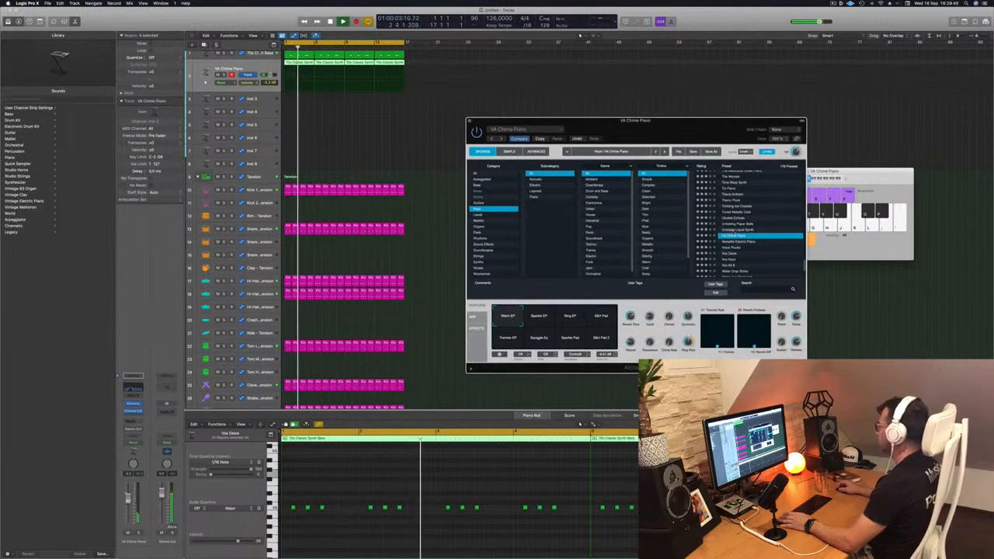
key(Up)
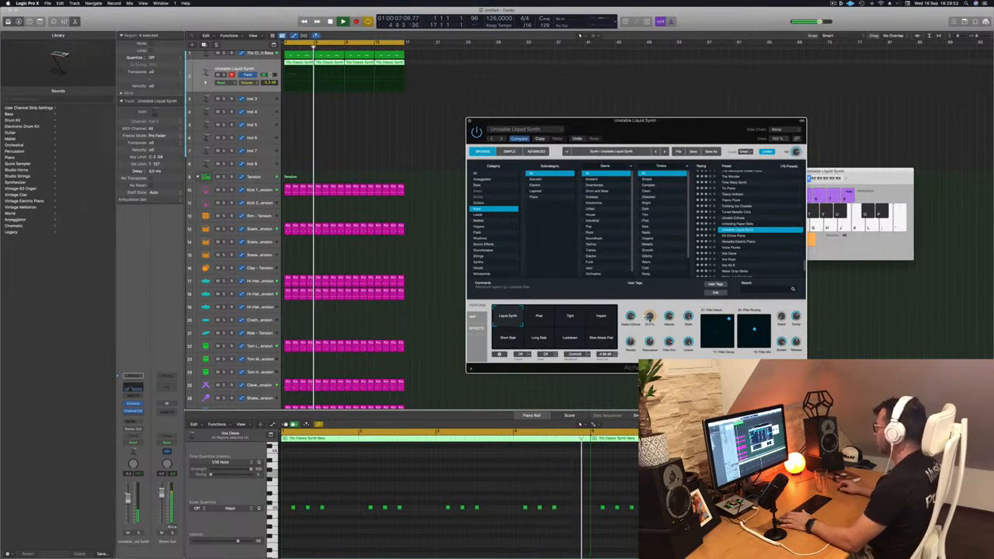
Lower Alchemy's Cutoff, audition the performance snapshots from Phat through Lockdown and return to the Liquid Synth snapshot
drag(649, 316, 649, 334)
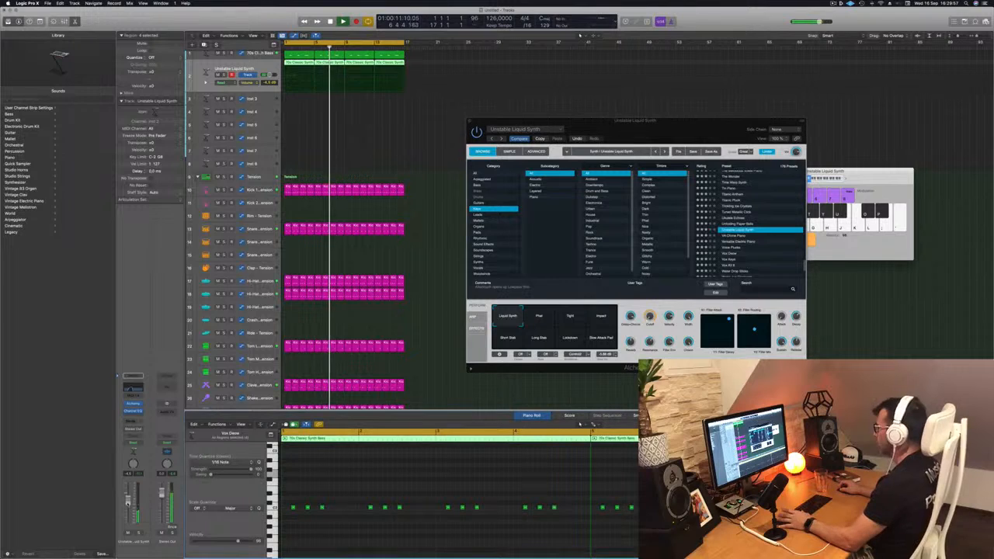
click(537, 316)
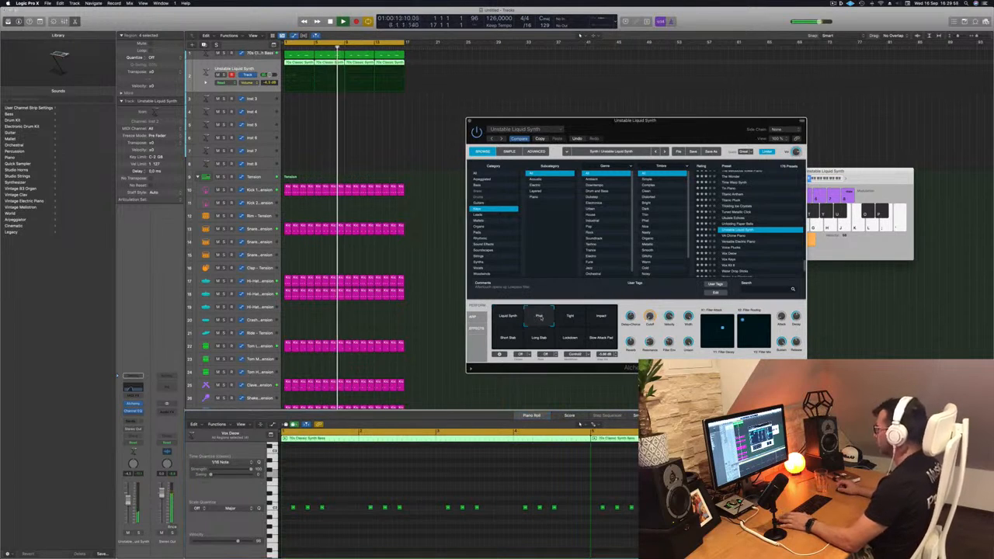
click(567, 317)
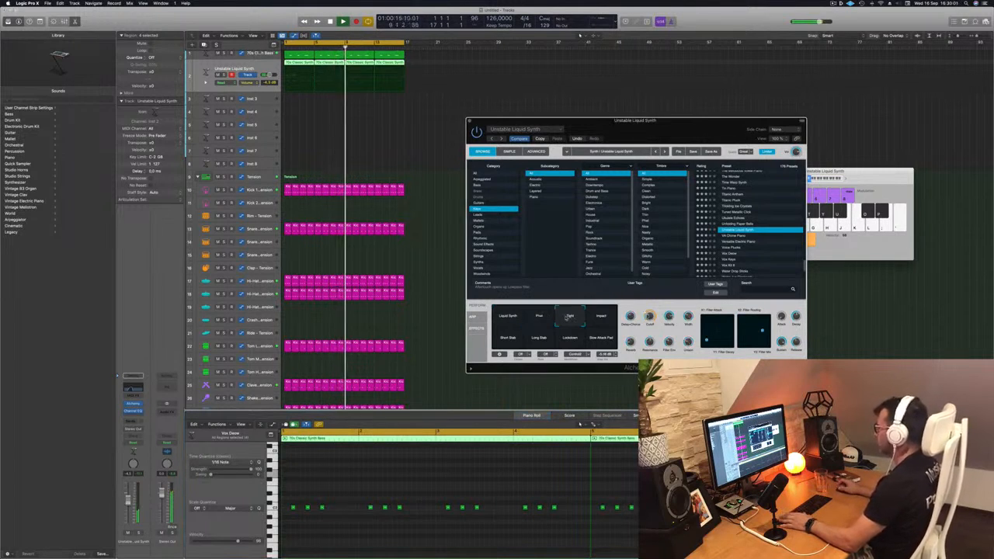
click(601, 317)
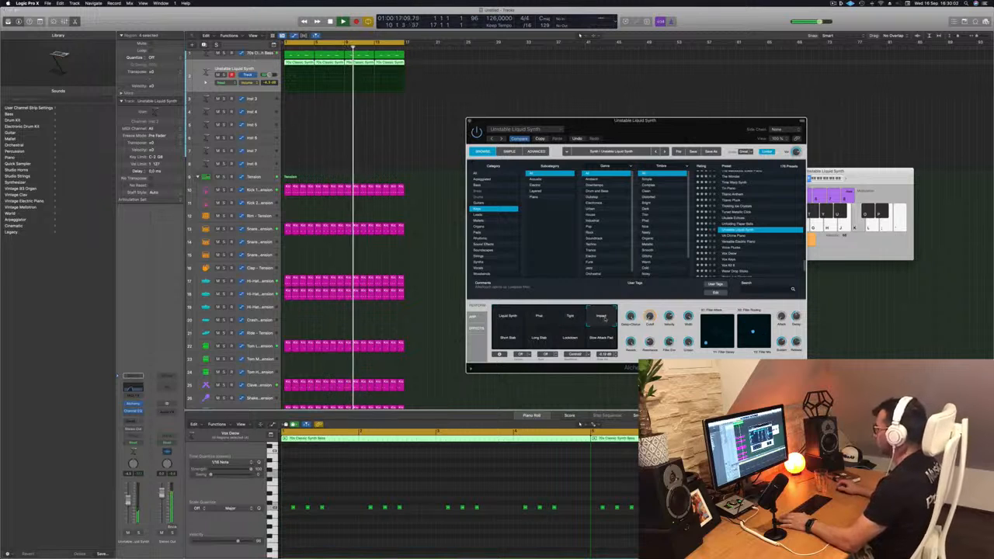
click(508, 338)
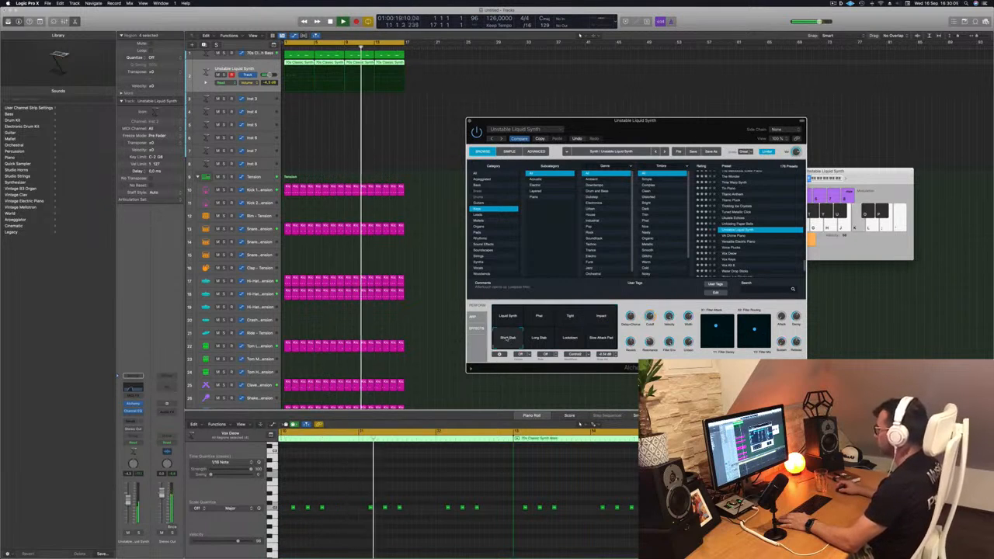
click(537, 338)
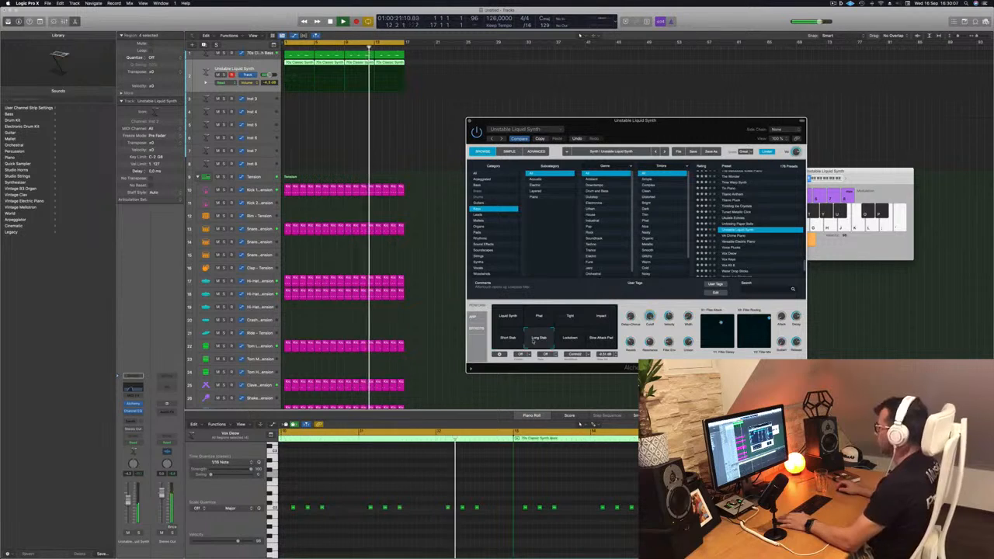
click(571, 339)
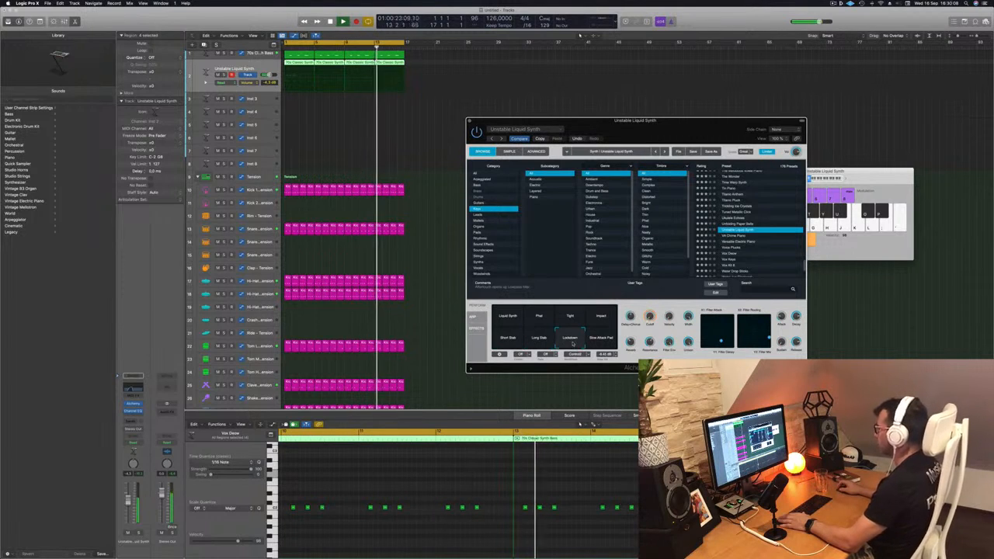
click(507, 316)
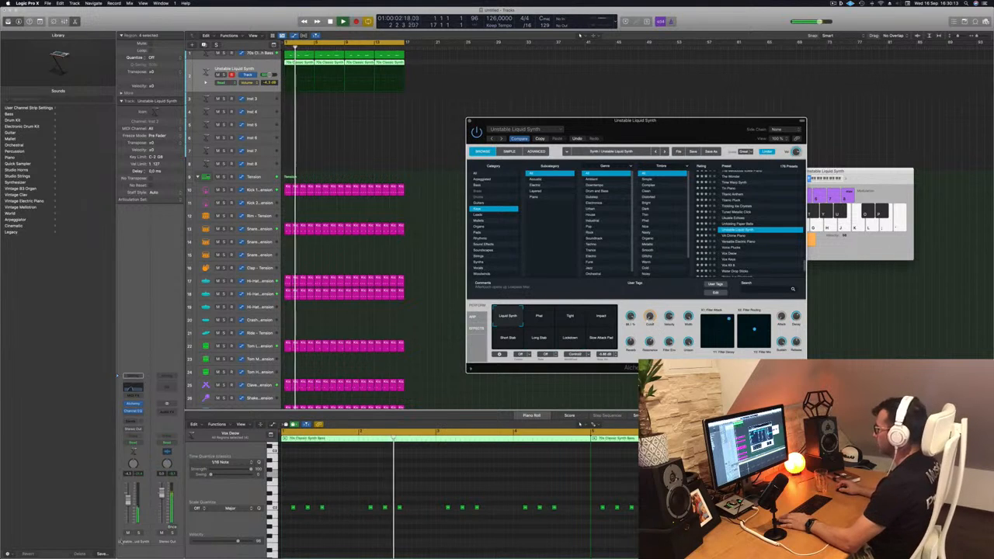
Lower the second synth's channel volume slightly and close the Alchemy window
drag(128, 498, 129, 501)
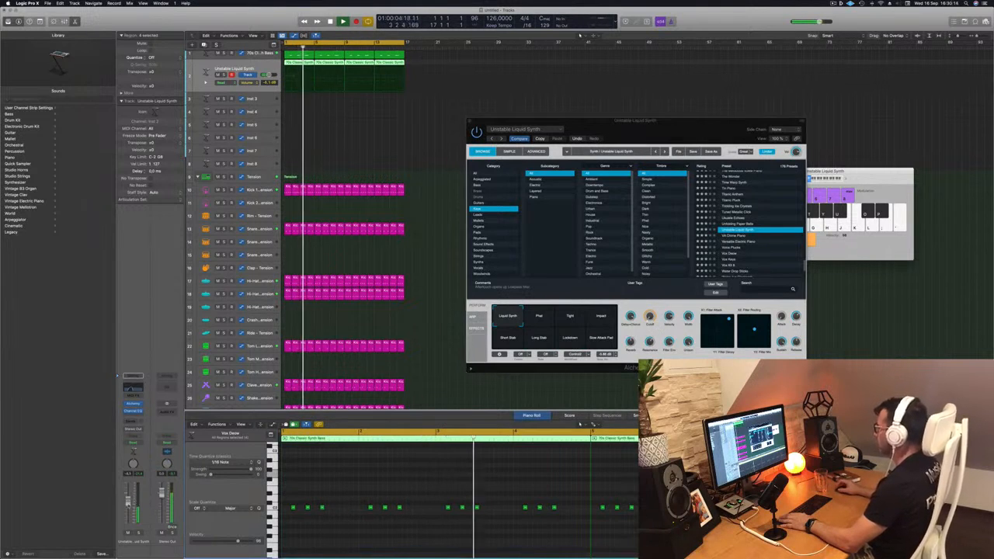
drag(471, 123, 466, 124)
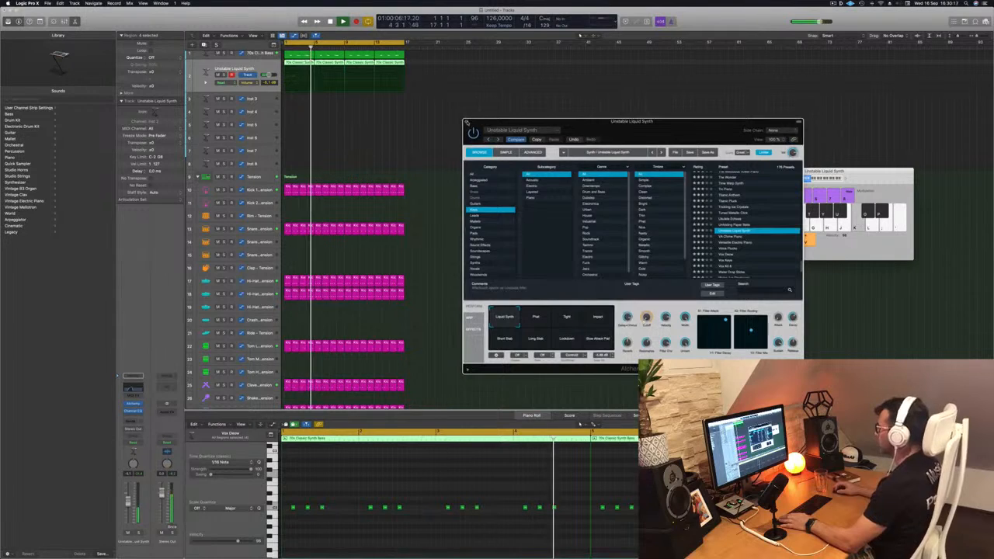
click(466, 123)
scroll(356, 146, up, 1)
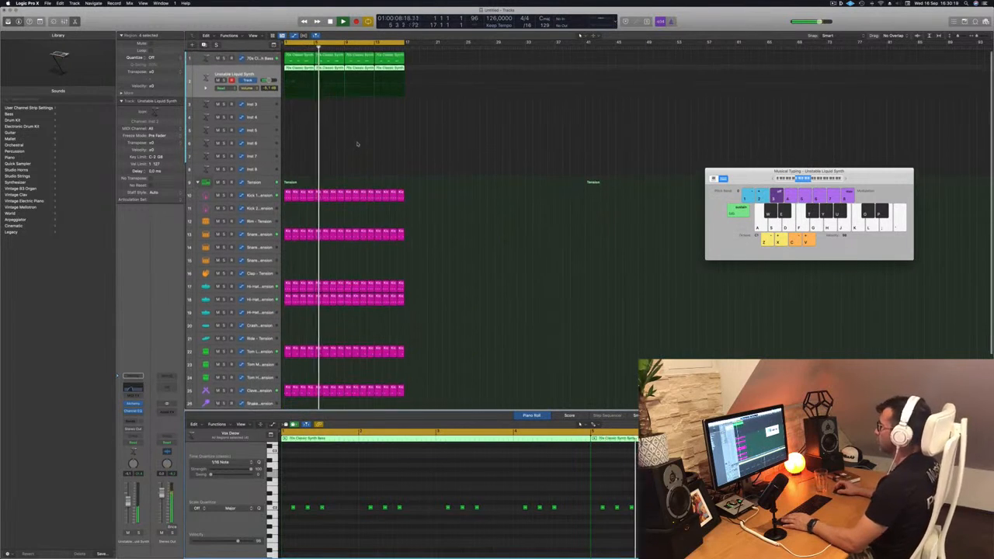
Create a new track with duplicate settings of the Unstable Liquid Synth track and stop playback
click(301, 69)
mouse_move(301, 69)
mouse_down()
mouse_move(299, 104)
mouse_move(300, 81)
mouse_up()
click(258, 72)
key(Return)
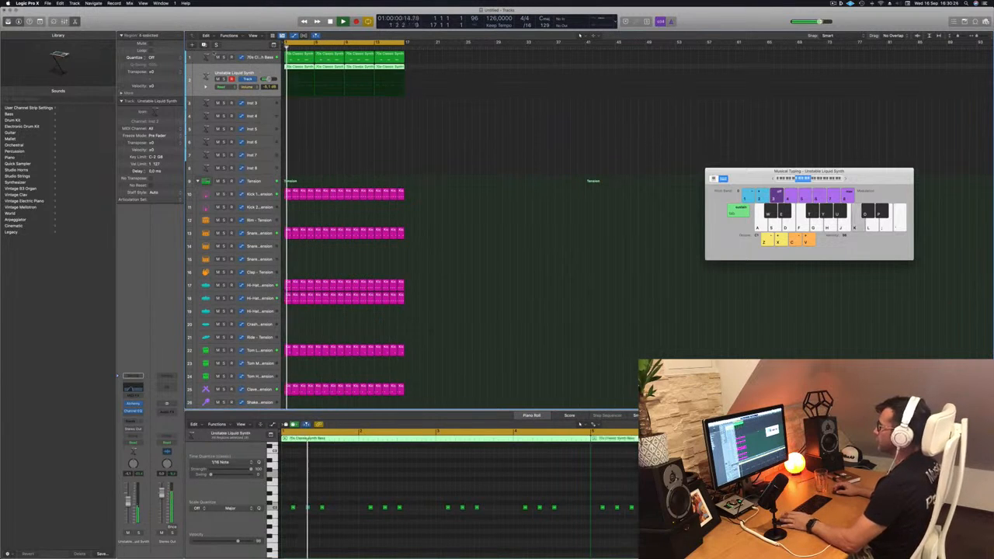
key(super+d)
key(space)
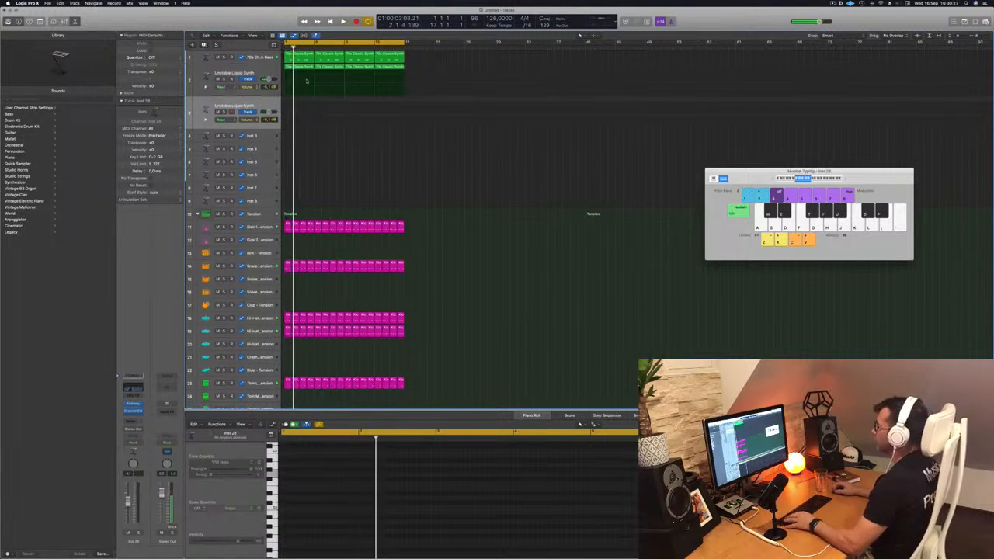
Copy the first synth region to the new track, delete all but its last three notes and compare it with the other parts
drag(307, 68, 299, 105)
drag(507, 493, 281, 539)
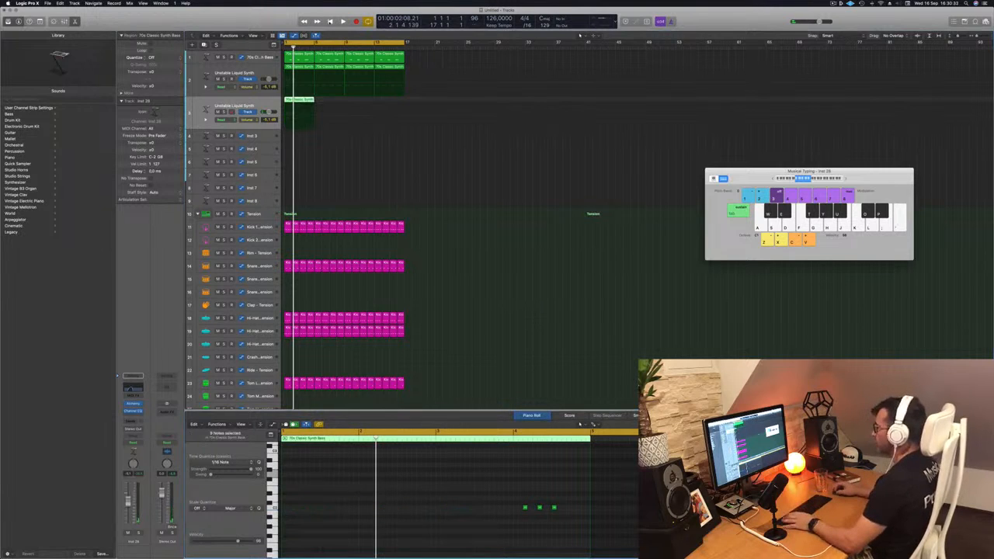
click(305, 60)
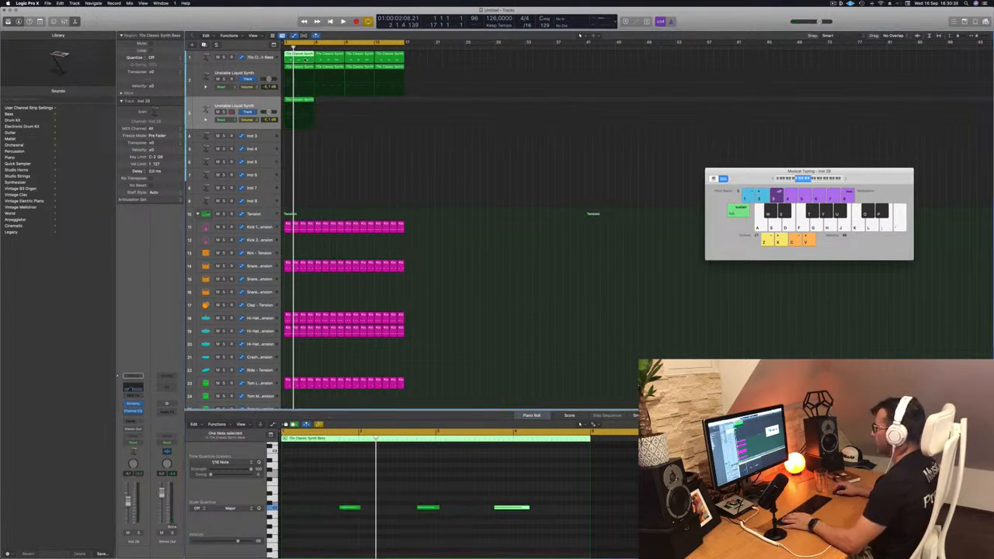
drag(307, 166, 295, 56)
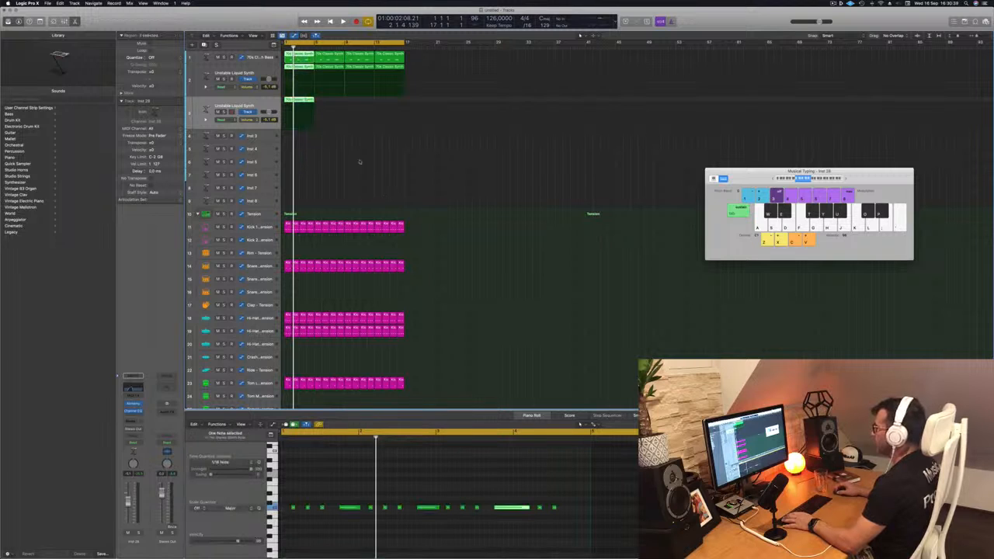
click(305, 100)
key(space)
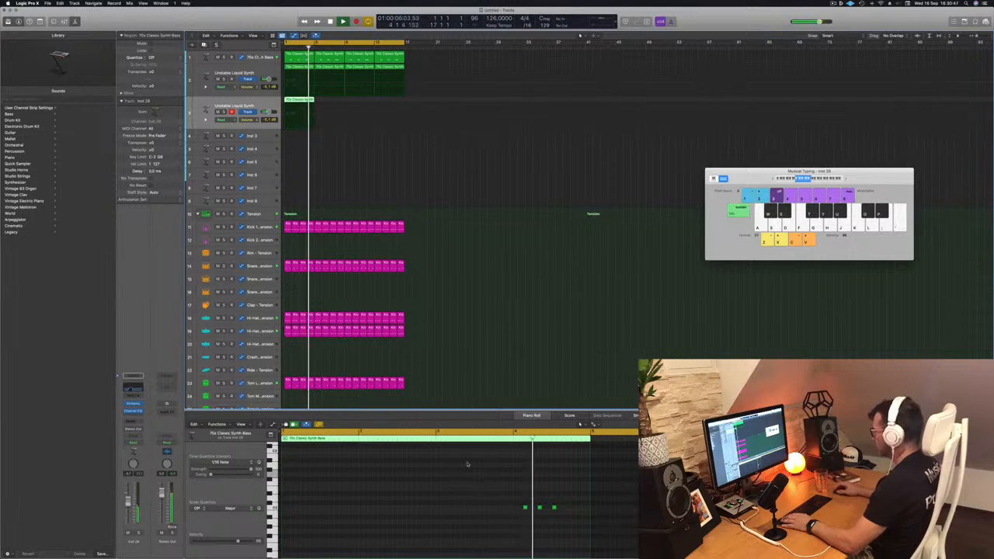
key(space)
Shift the remaining notes toward the end of bar 4, reduce them to a single note and lengthen it nearly to the region's end
drag(500, 500, 557, 512)
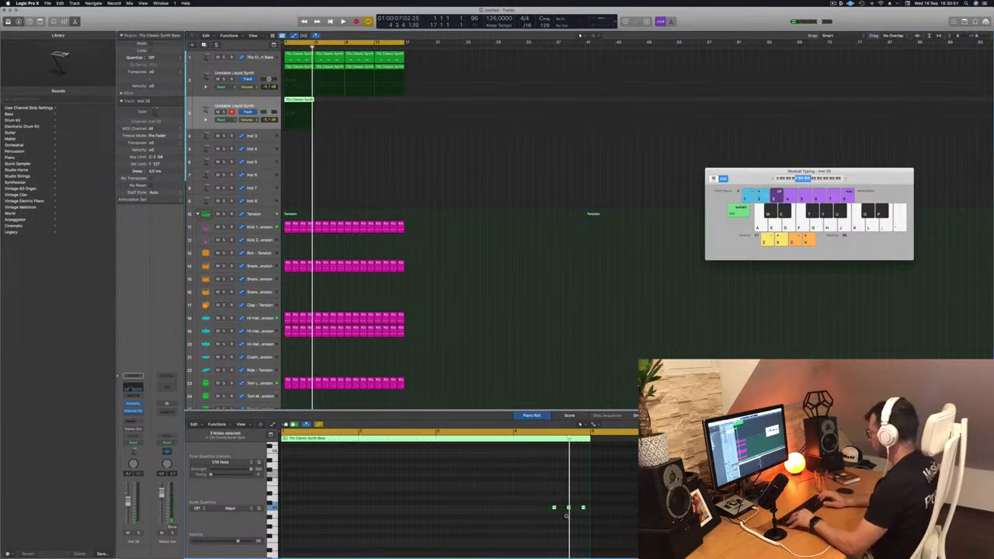
key(space)
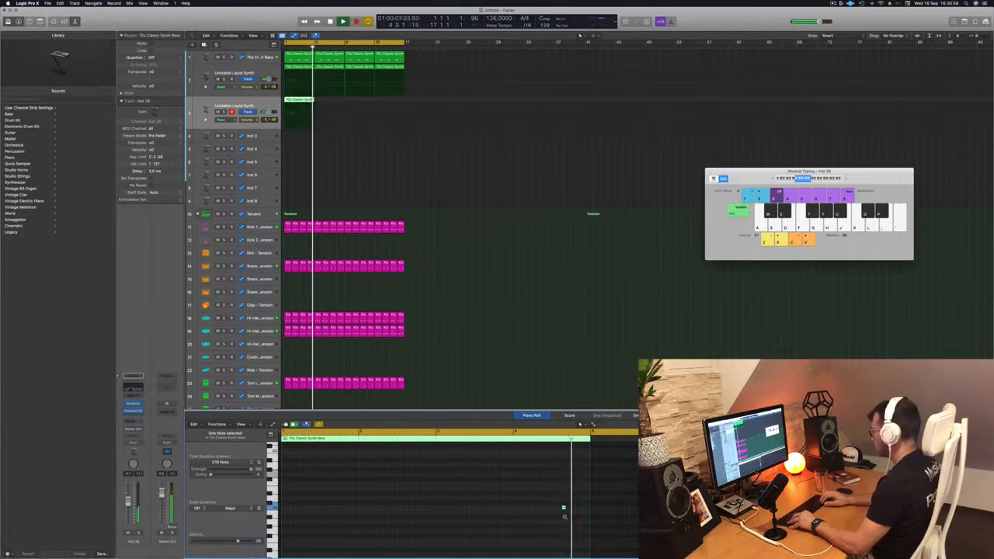
drag(565, 508, 585, 511)
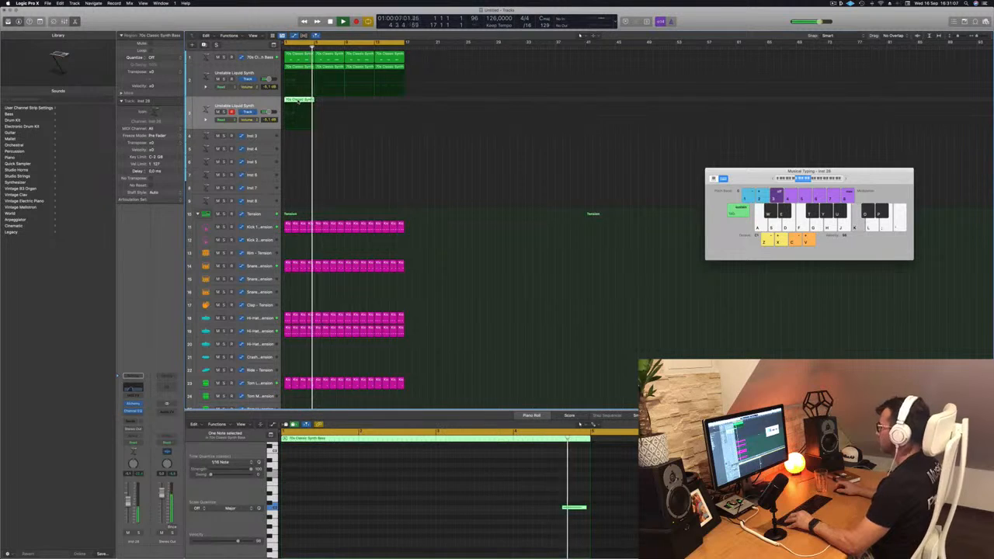
Repeat the one-note region across the full 16-bar loop and restart playback from the beginning
drag(298, 101, 353, 102)
key(Return)
click(201, 108)
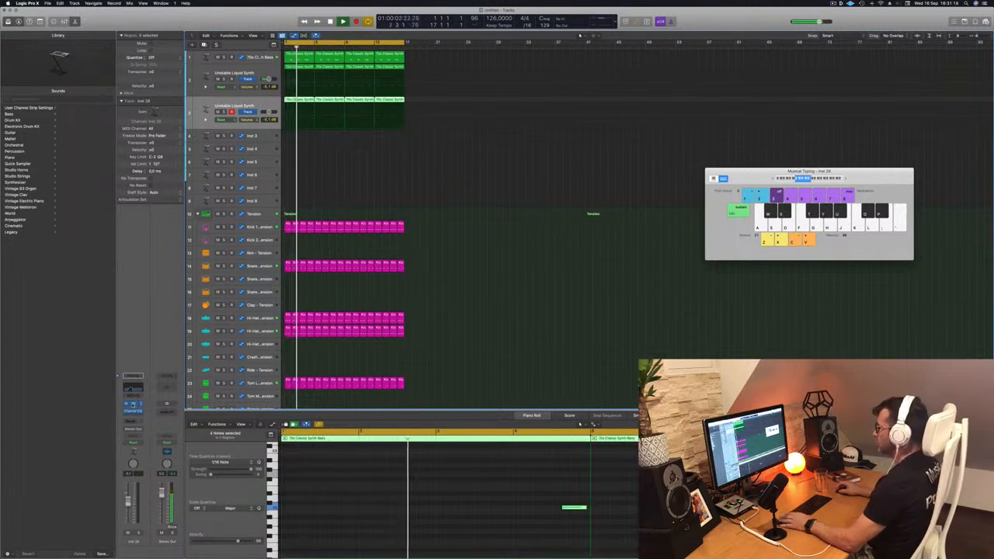
Open Alchemy on the new track and load the Acid Etched Bass preset from the Bass category
click(132, 404)
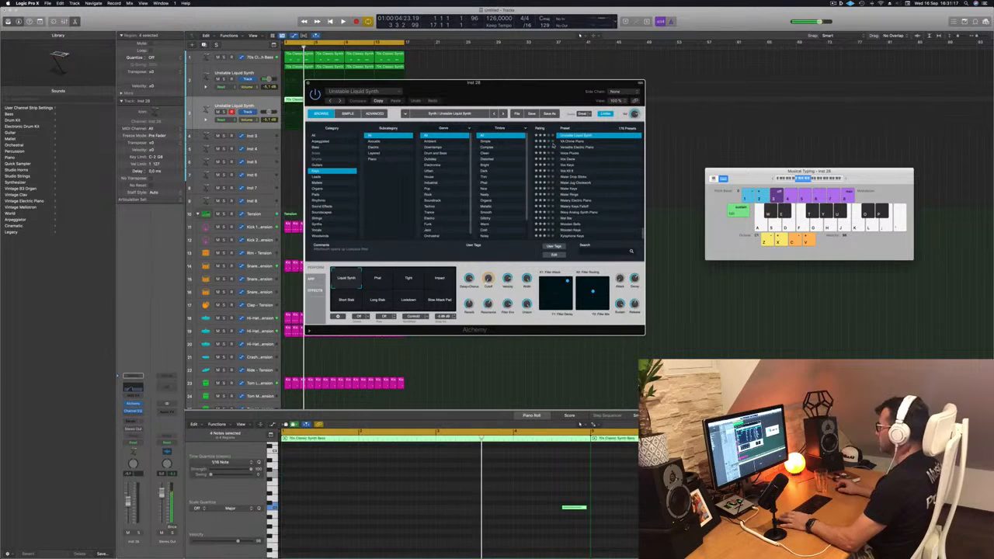
drag(530, 100, 580, 111)
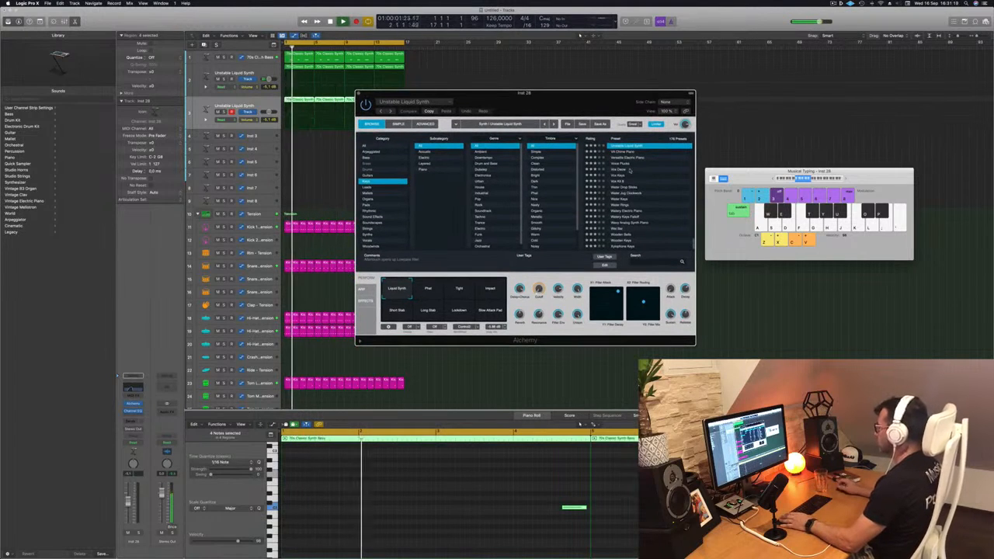
scroll(633, 174, up, 10)
scroll(638, 178, up, 5)
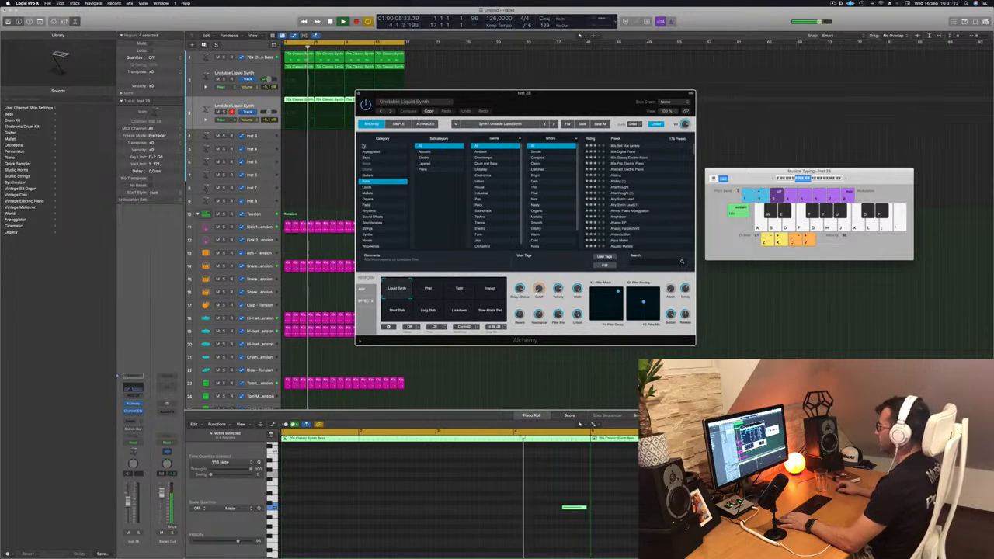
click(367, 158)
scroll(646, 168, down, 10)
scroll(645, 167, up, 10)
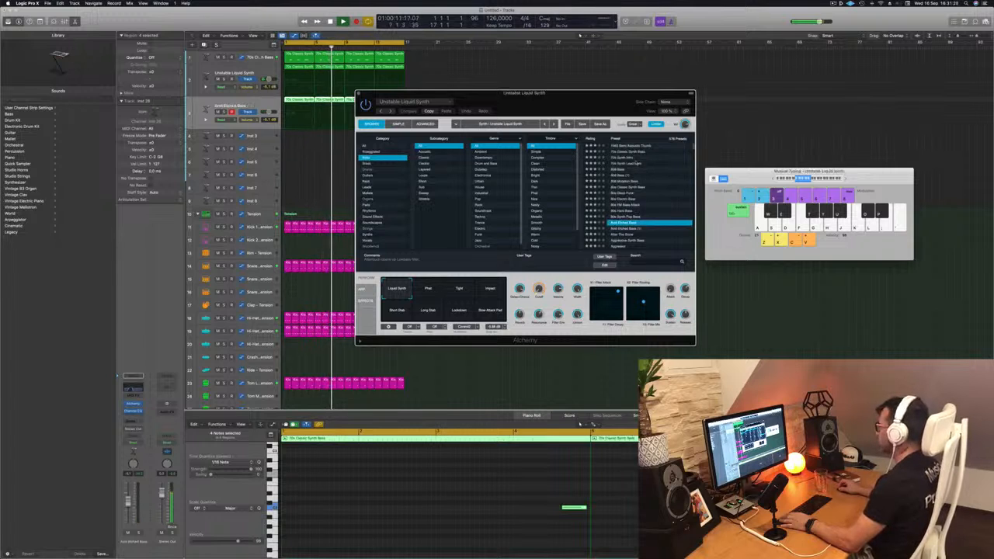
Reposition the Alchemy window, play from the start and select the Clean & Phat performance snapshot
drag(464, 96, 527, 92)
click(258, 104)
key(Return)
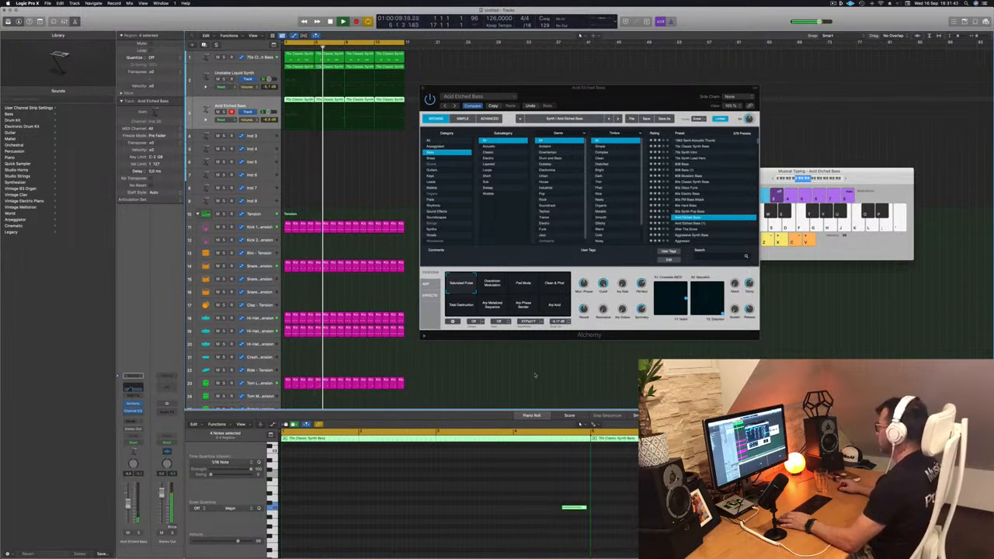
click(548, 287)
drag(624, 102, 627, 101)
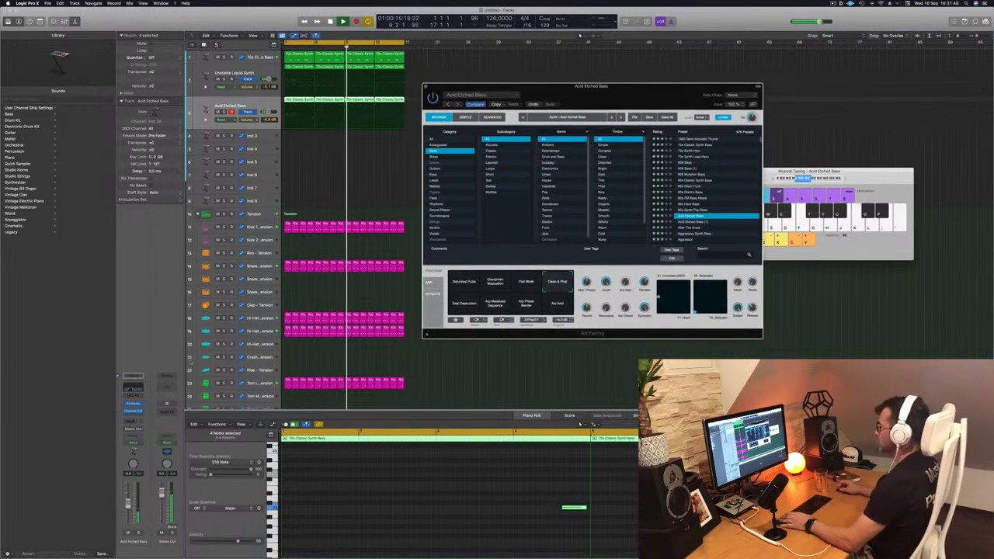
In the Acid Etched Bass Channel EQ, raise the high-cut frequency and set the low cut to 111 Hz, closing the plug-in windows
click(138, 387)
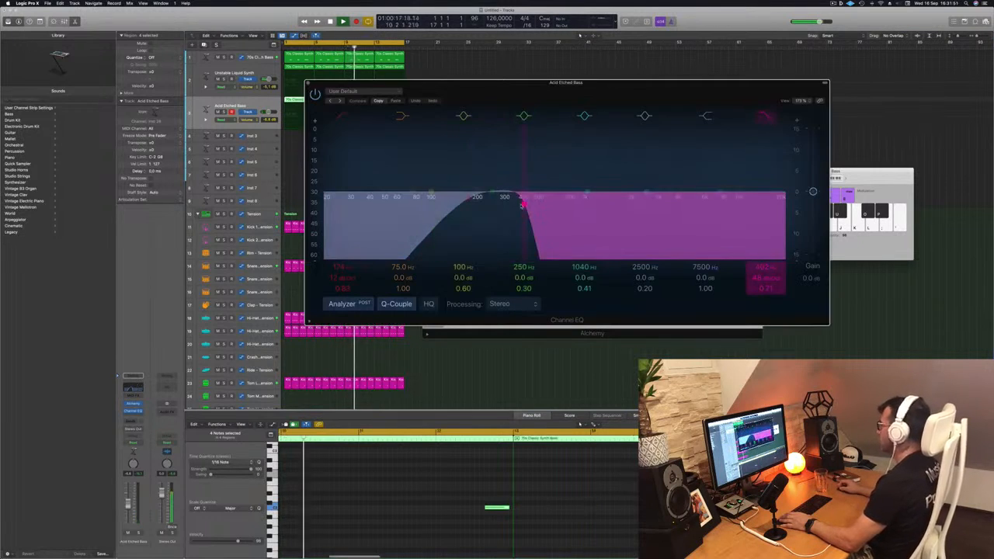
drag(522, 202, 585, 204)
drag(420, 88, 426, 202)
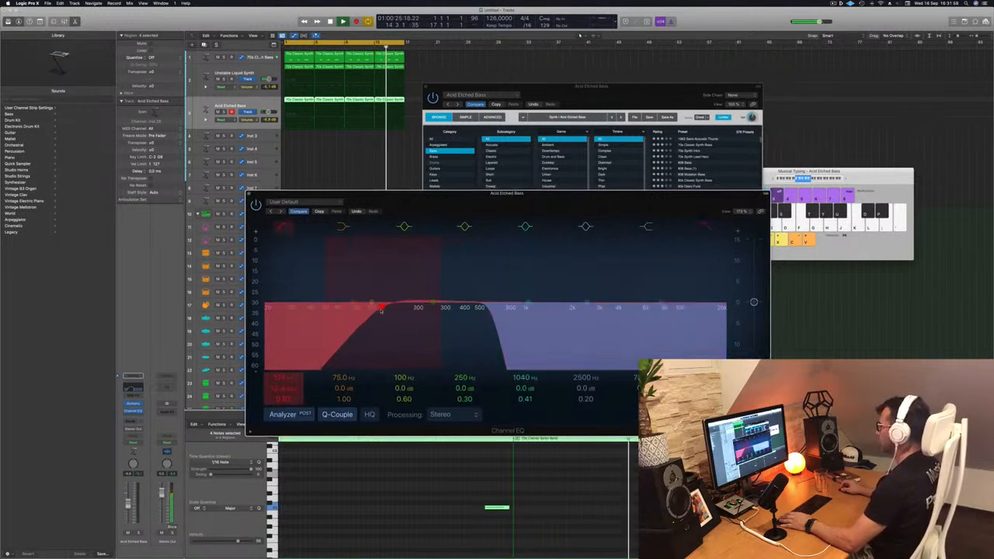
drag(453, 198, 601, 208)
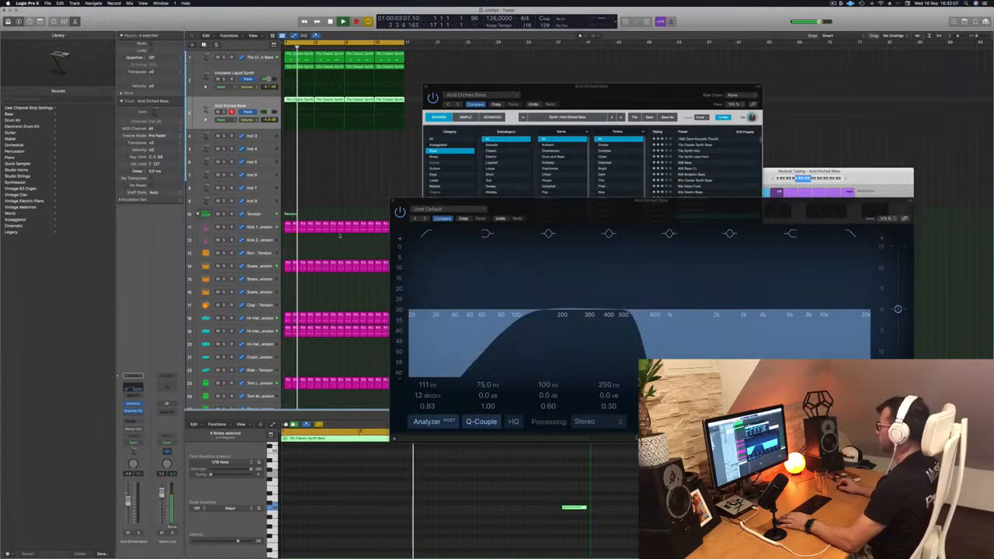
drag(551, 214, 482, 257)
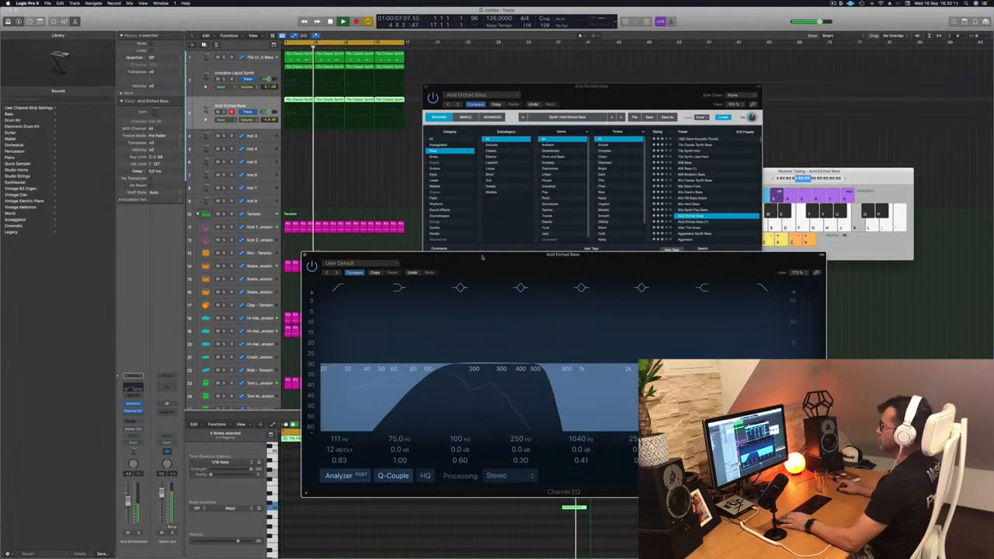
click(304, 255)
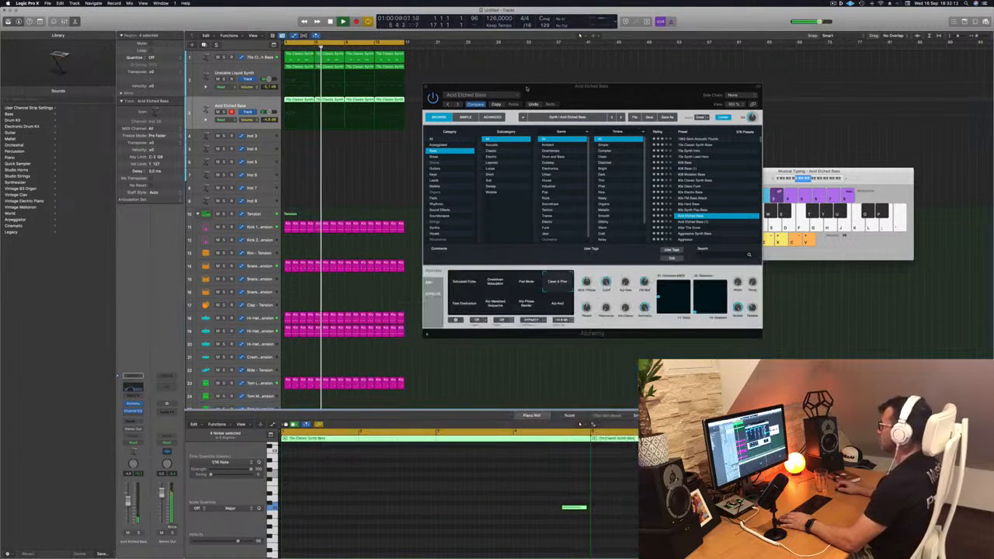
drag(543, 93, 537, 103)
click(420, 97)
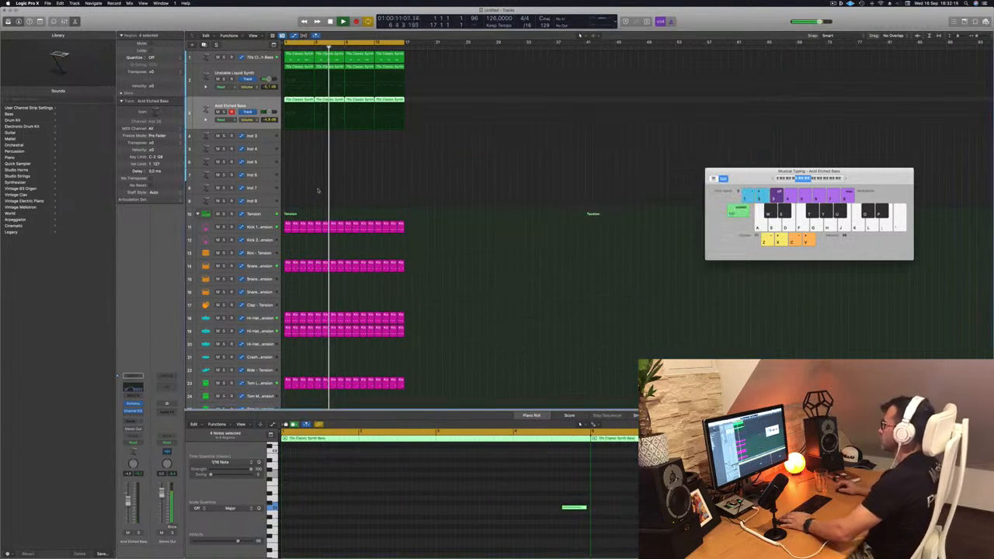
Copy the first snare region onto the Rim track and shift its two notes earlier in the bar
click(310, 182)
scroll(418, 205, down, 6)
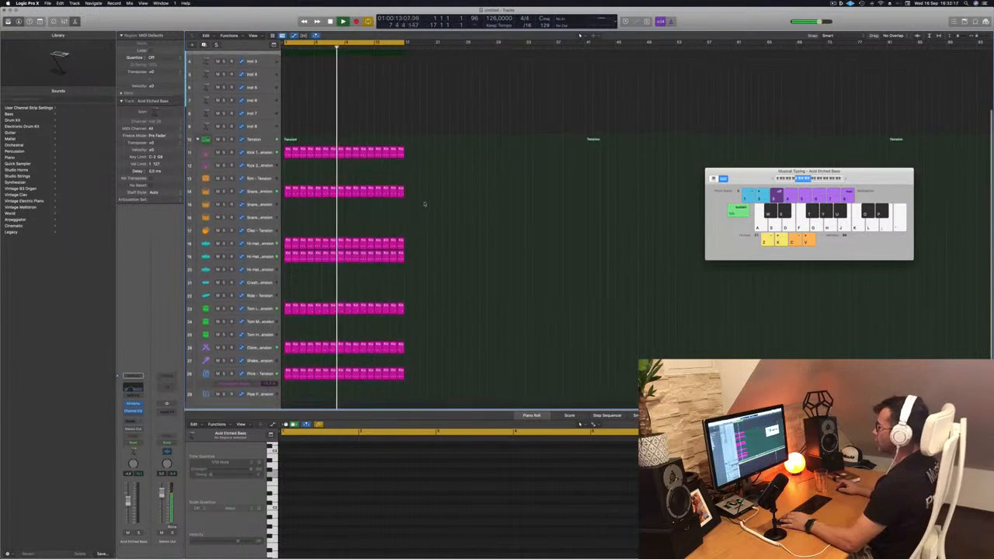
key(Return)
drag(287, 170, 287, 158)
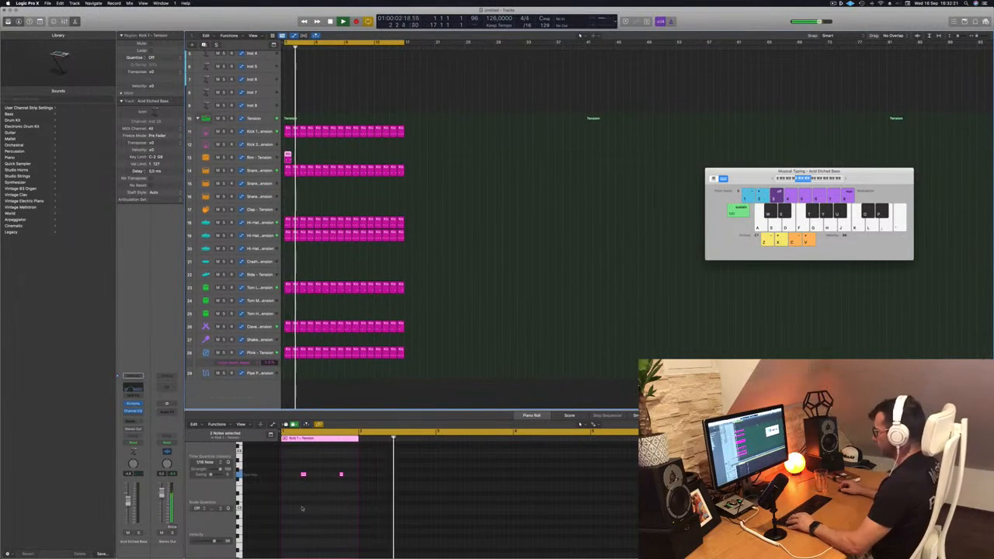
drag(295, 464, 373, 495)
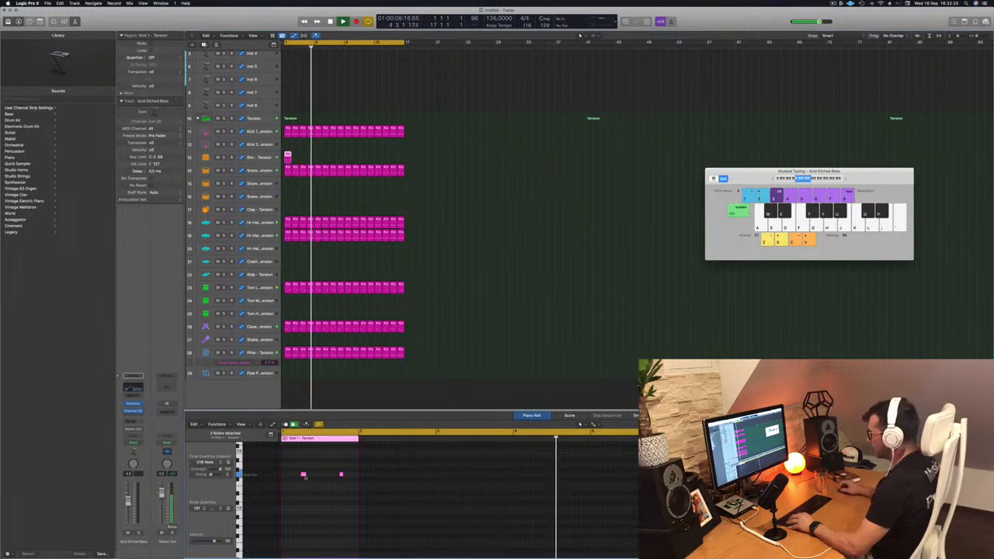
drag(302, 476, 289, 478)
key(space)
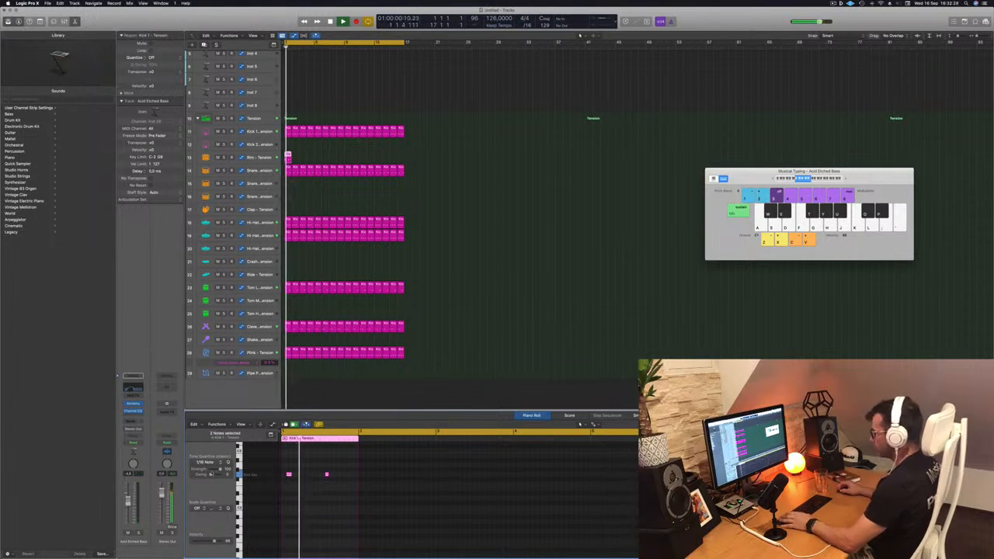
Keep only the first note in the Rim region and copy it to just before the middle of the bar
click(260, 157)
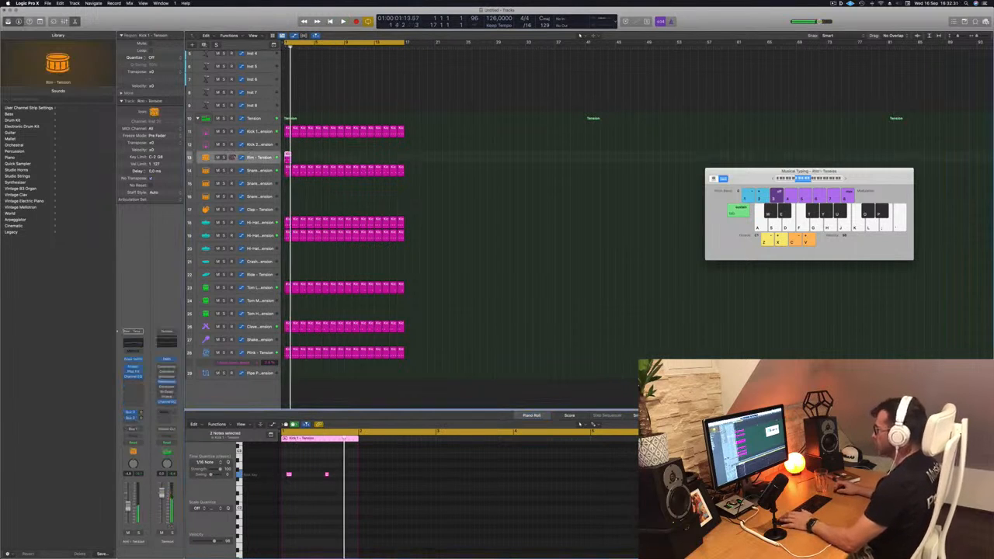
key(space)
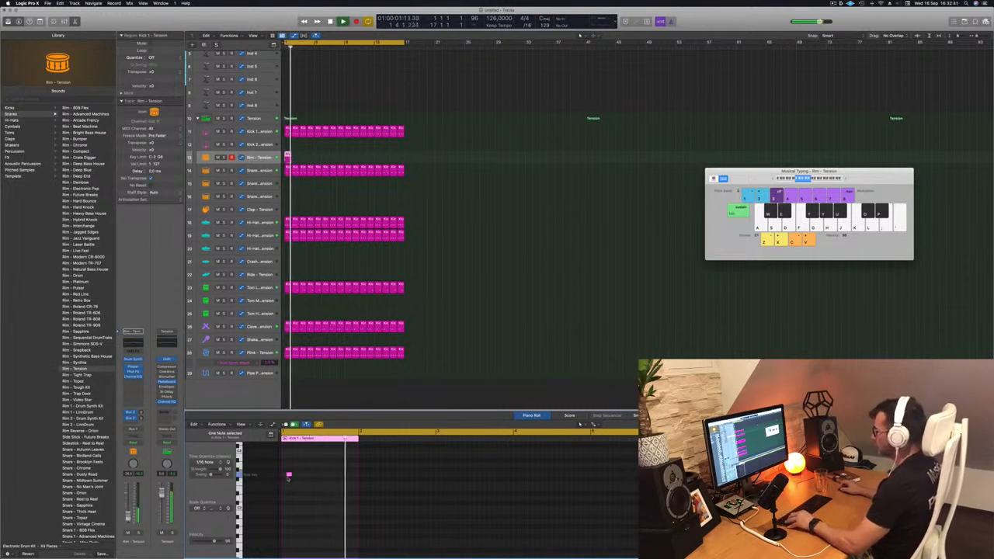
drag(289, 476, 318, 477)
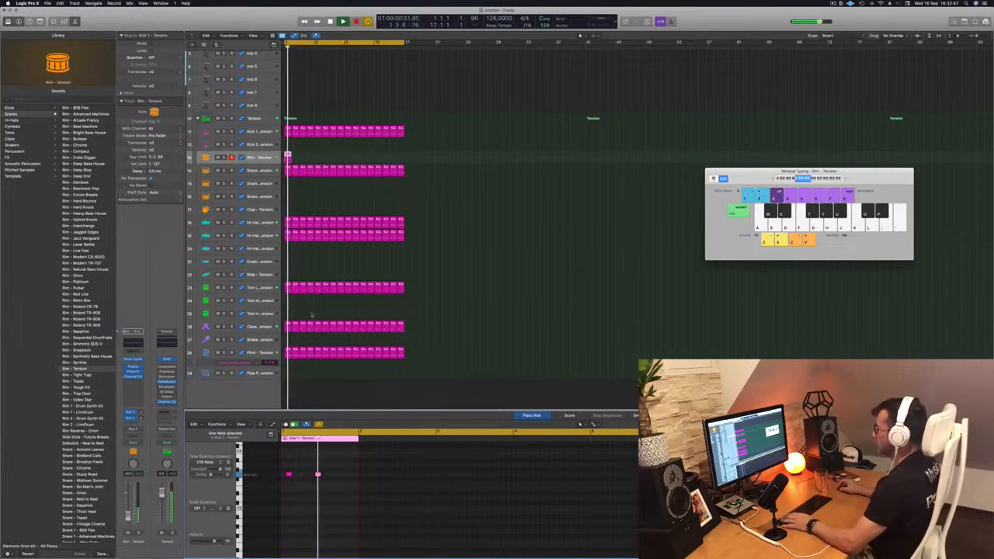
Repeat the one-bar Rim region across the full 16-bar loop and deselect it
drag(287, 155, 323, 159)
shift+click(288, 159)
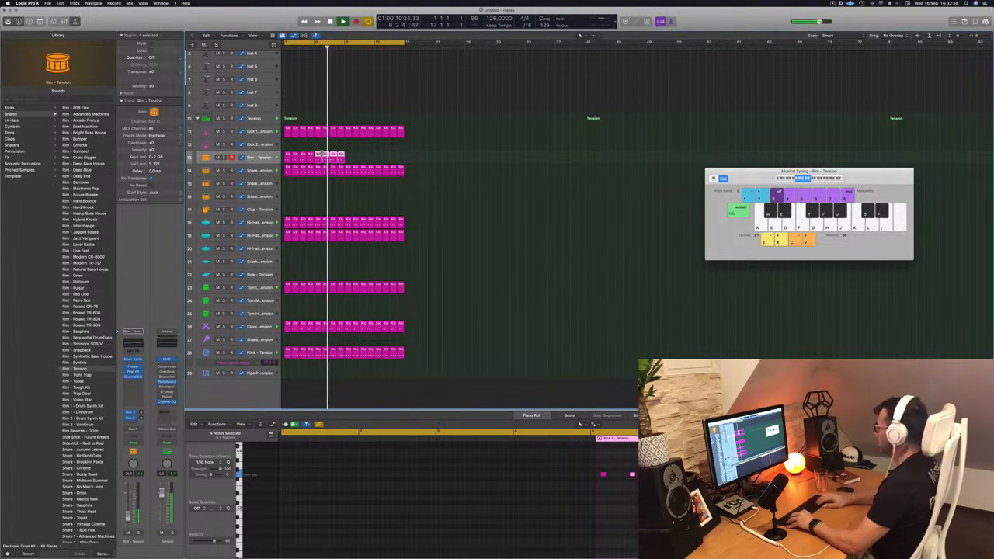
mouse_move(357, 160)
mouse_down()
mouse_move(293, 159)
mouse_move(351, 165)
mouse_up()
click(342, 199)
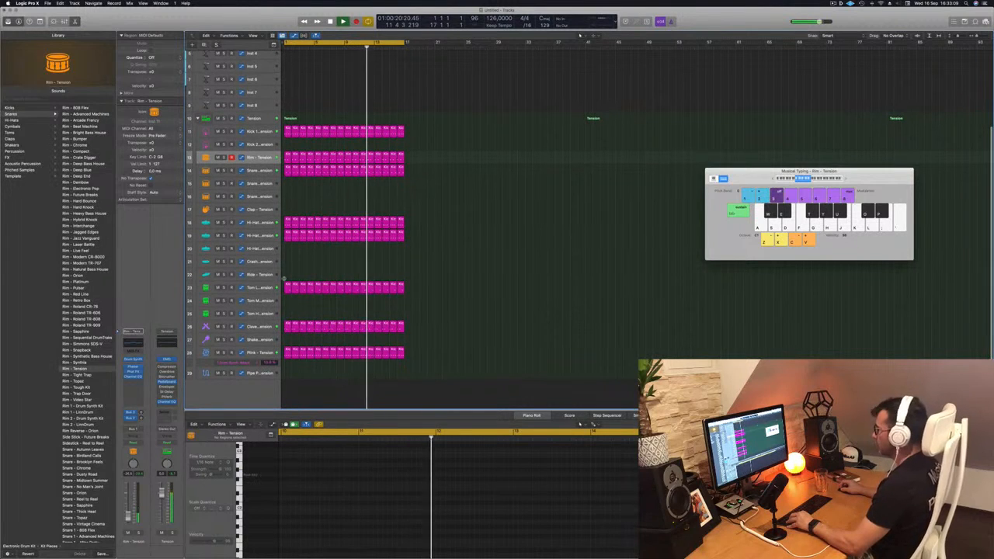
Copy the first hi-hat region onto the Ride track and thin its paired hits to four evenly spaced notes at a higher pitch
click(288, 234)
drag(288, 234, 288, 274)
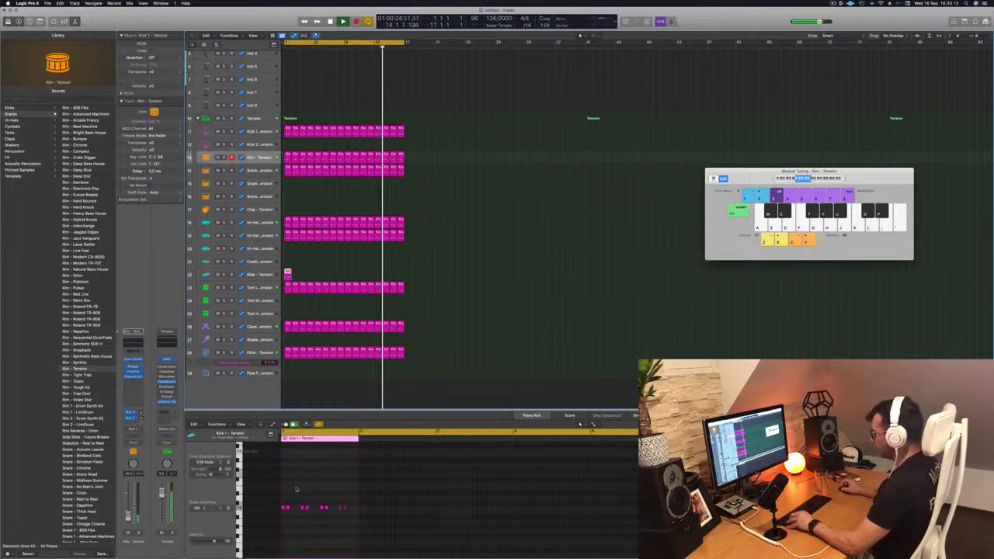
click(288, 508)
key(Delete)
click(308, 508)
key(Delete)
click(327, 507)
key(Delete)
click(347, 507)
key(Delete)
drag(351, 500, 274, 518)
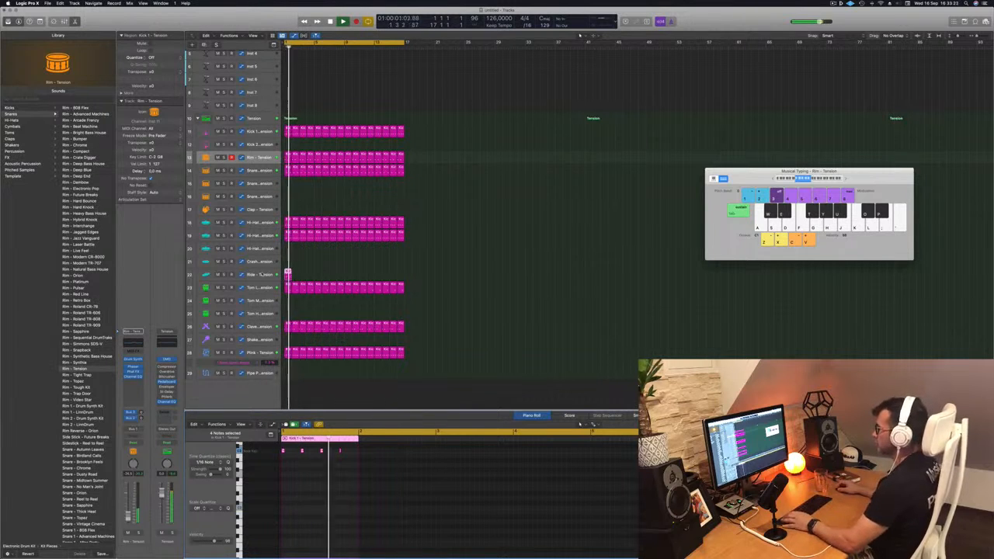
Load the Ride - Advanced Machines sound on the Ride track and repeat its region across the 16-bar loop
click(262, 274)
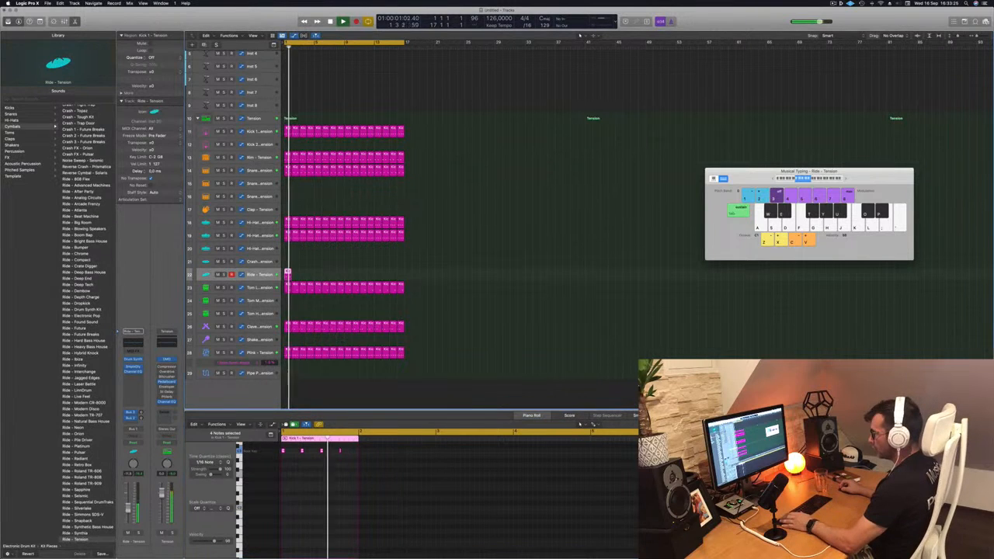
click(78, 185)
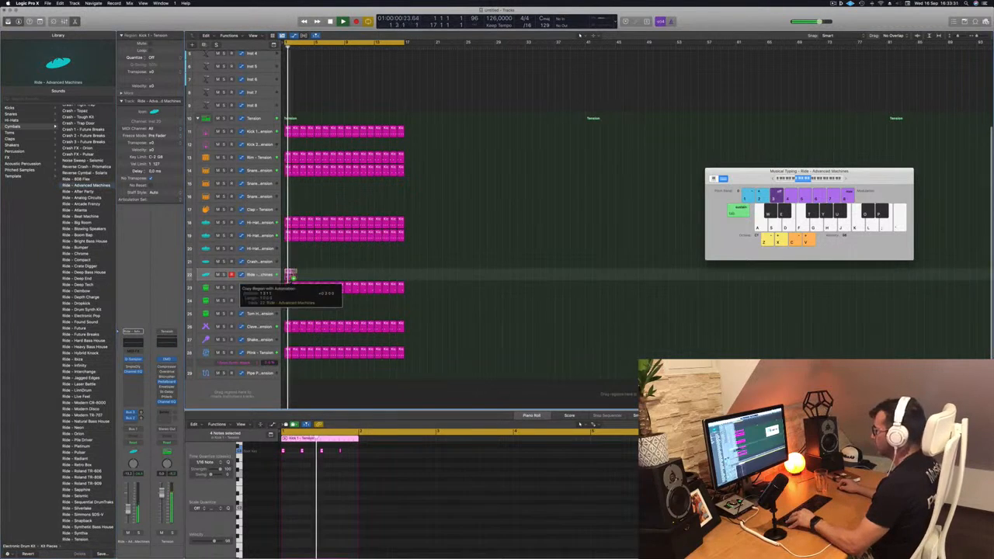
drag(291, 273, 356, 278)
key(Return)
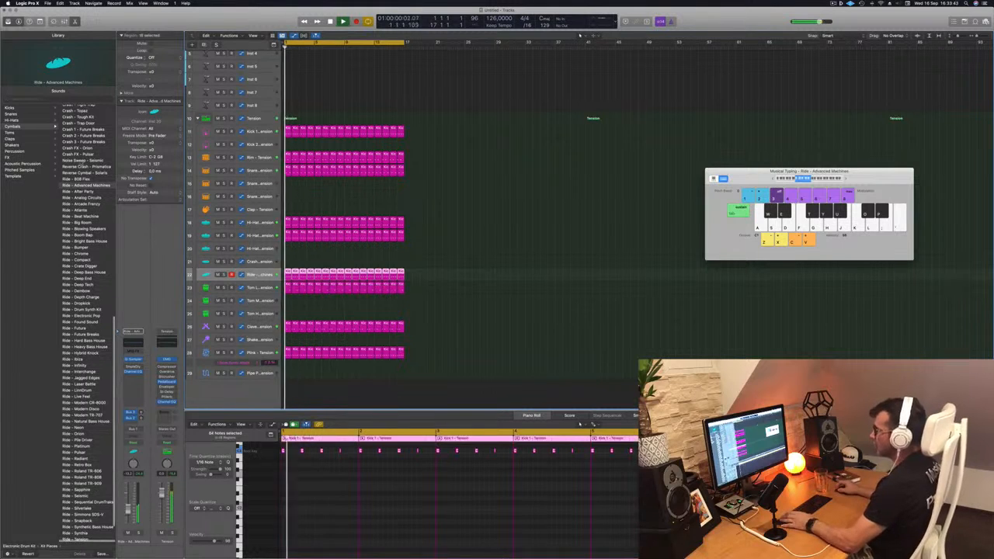
Switch the ride sound to Ride - Atlanta and raise its Channel EQ low-cut frequency with a steeper slope
click(86, 193)
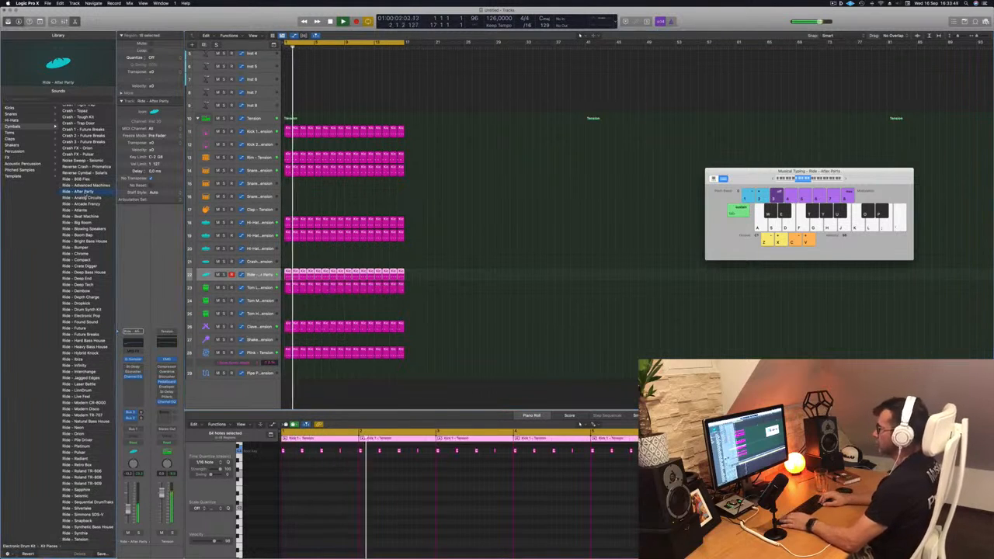
key(Down)
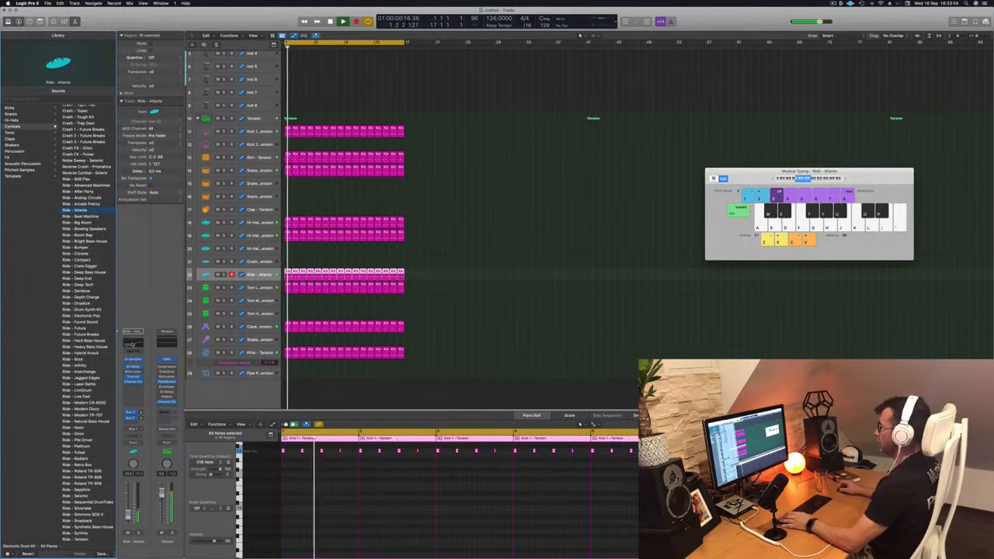
click(132, 344)
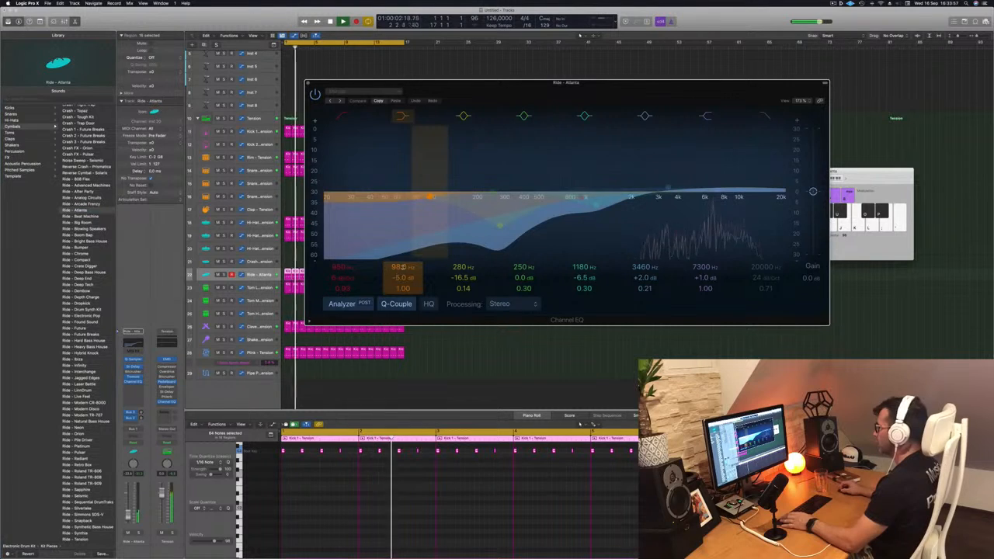
drag(341, 267, 341, 239)
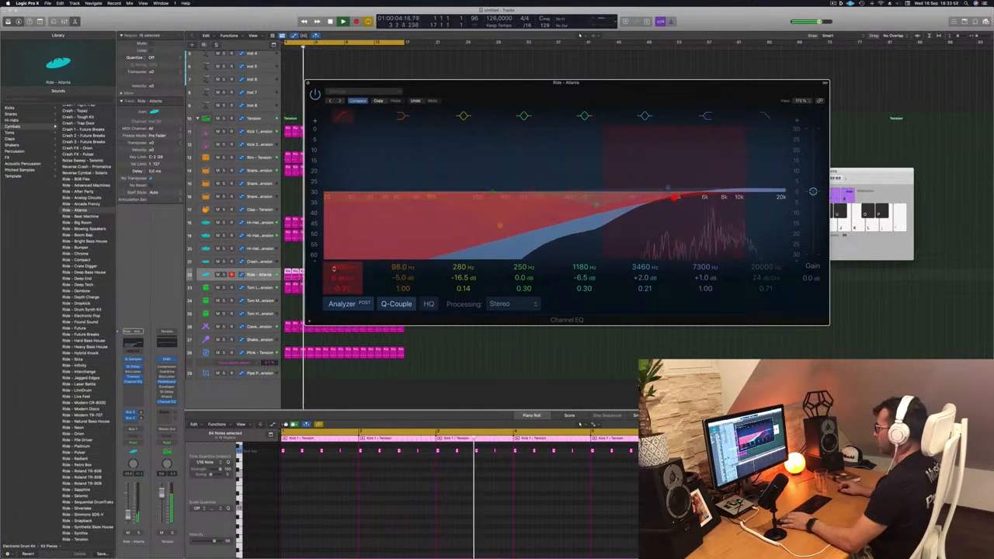
drag(340, 277, 342, 273)
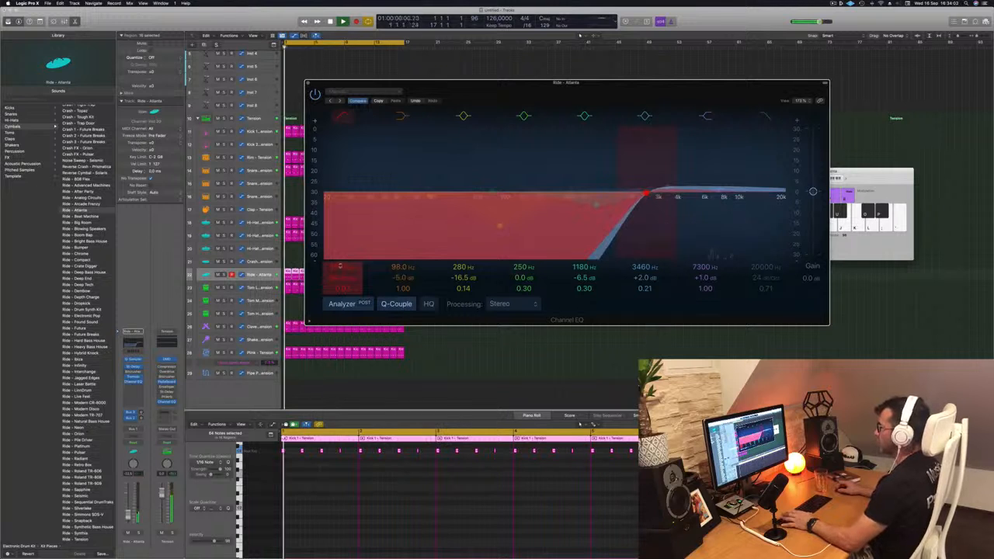
key(super+w)
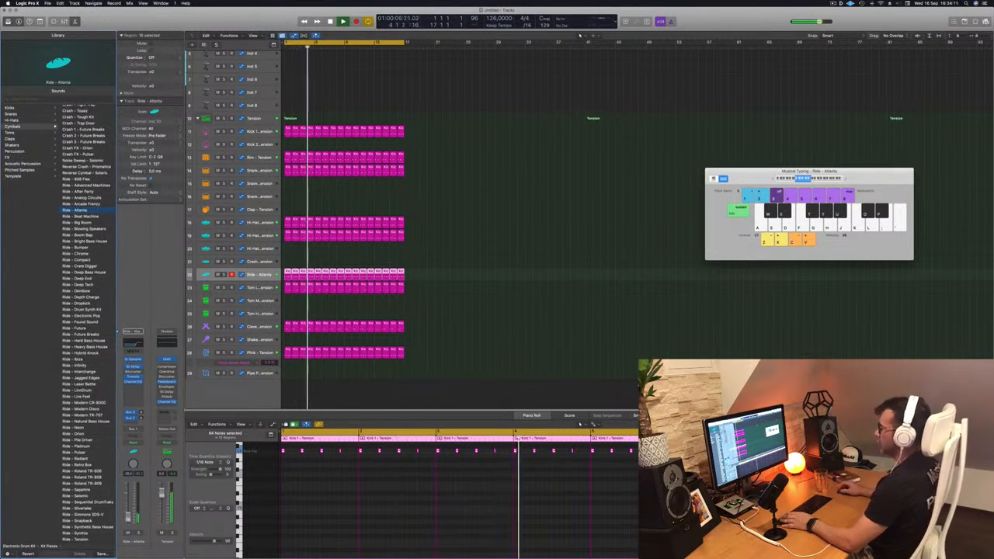
Copy the first Ride region onto the Tom Mid track and shift its four notes later onto the off-beats
click(485, 316)
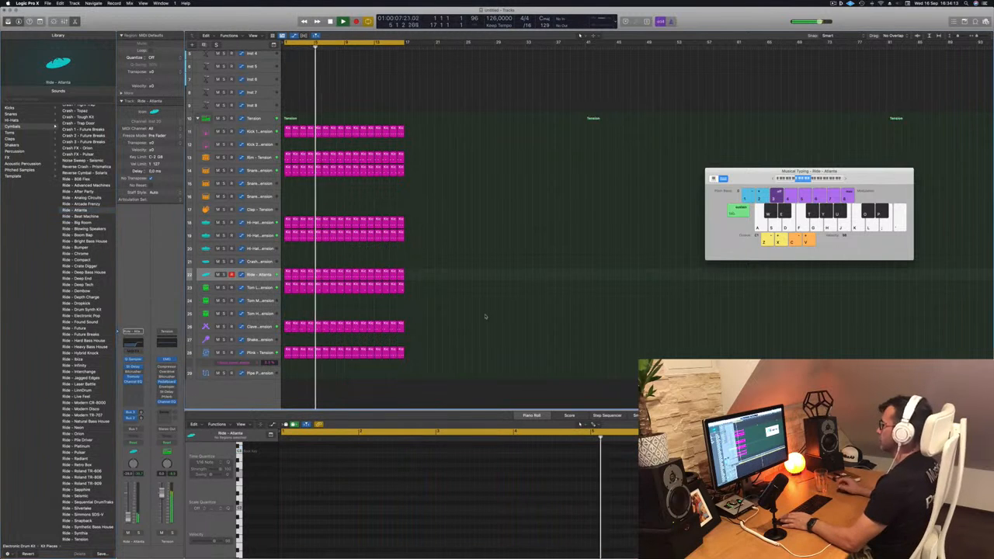
scroll(469, 233, up, 5)
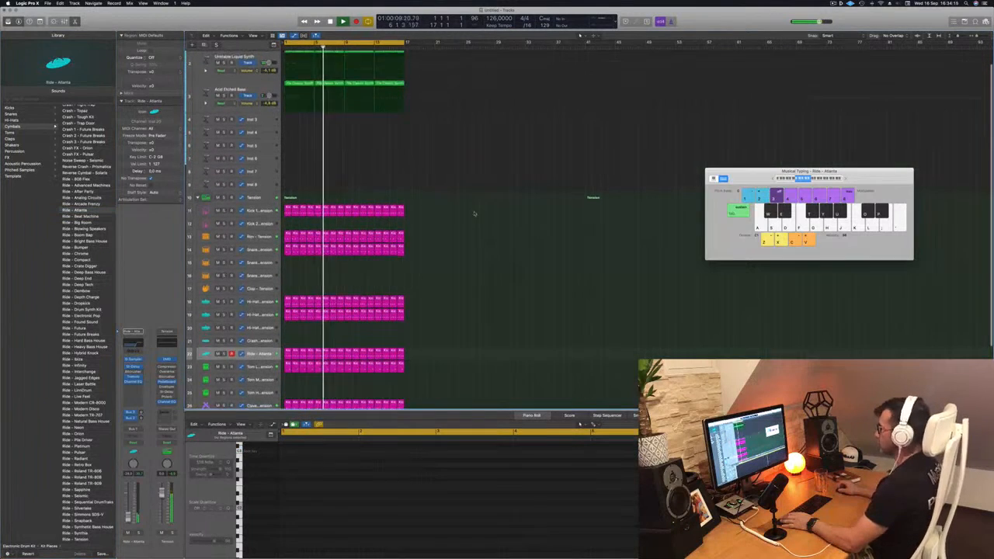
scroll(474, 211, down, 3)
scroll(475, 213, down, 1)
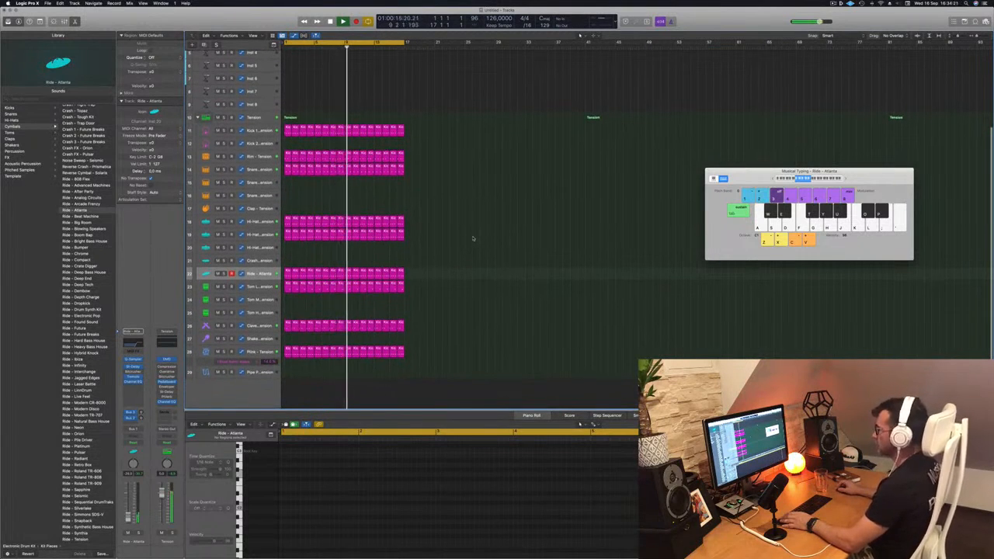
click(287, 274)
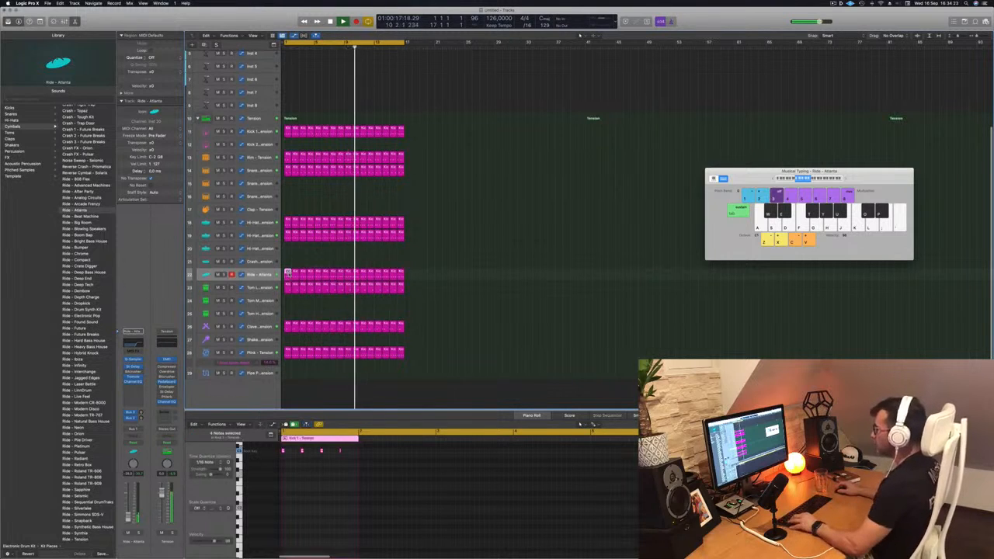
drag(288, 274, 288, 301)
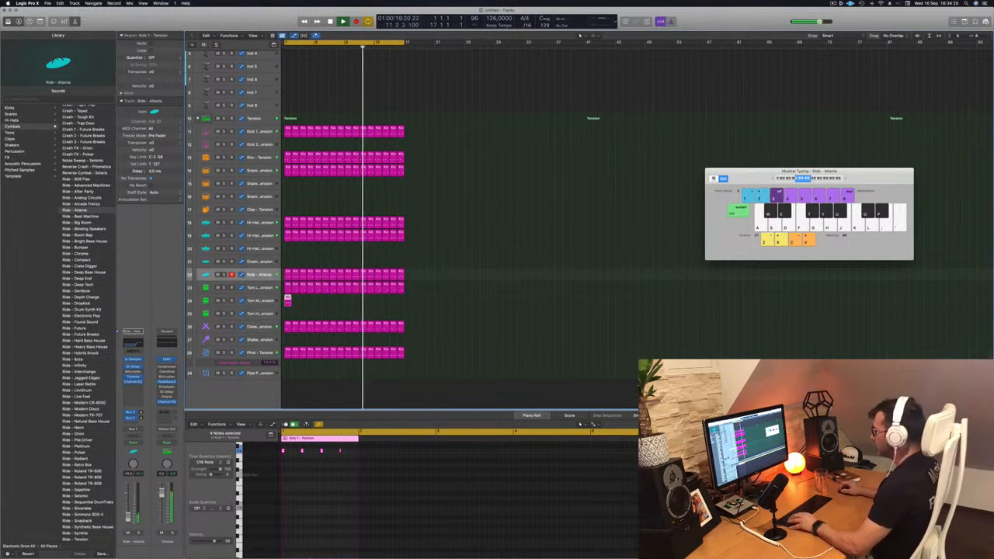
key(space)
key(space)
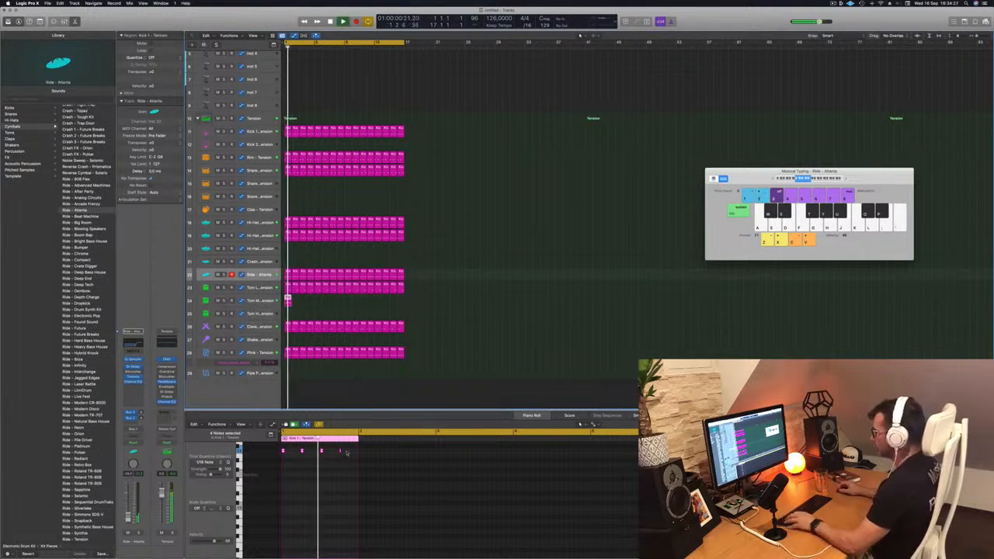
click(273, 452)
key(space)
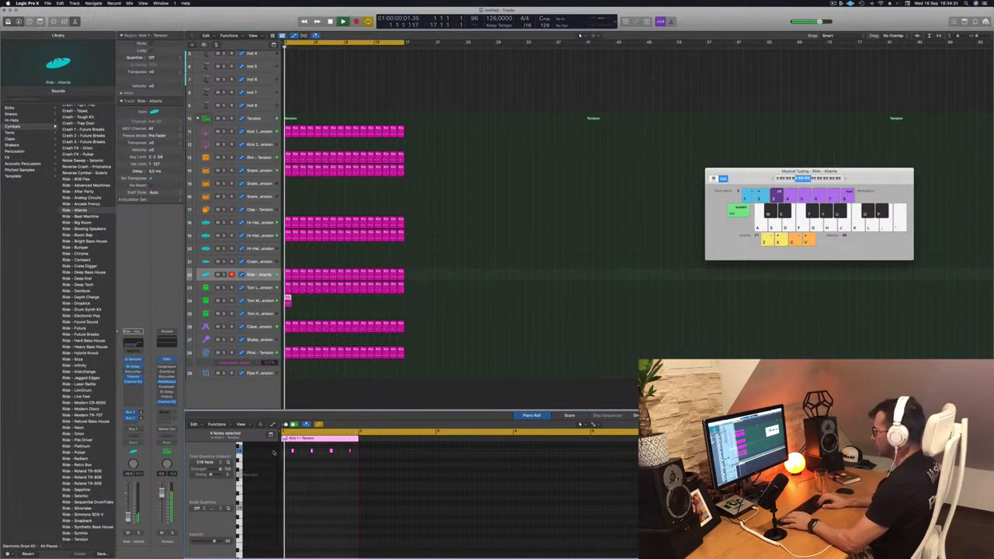
Select the Tom Mid track, open its Drum Synth and move the window clear of the arrangement regions
key(Return)
key(Down)
key(Down)
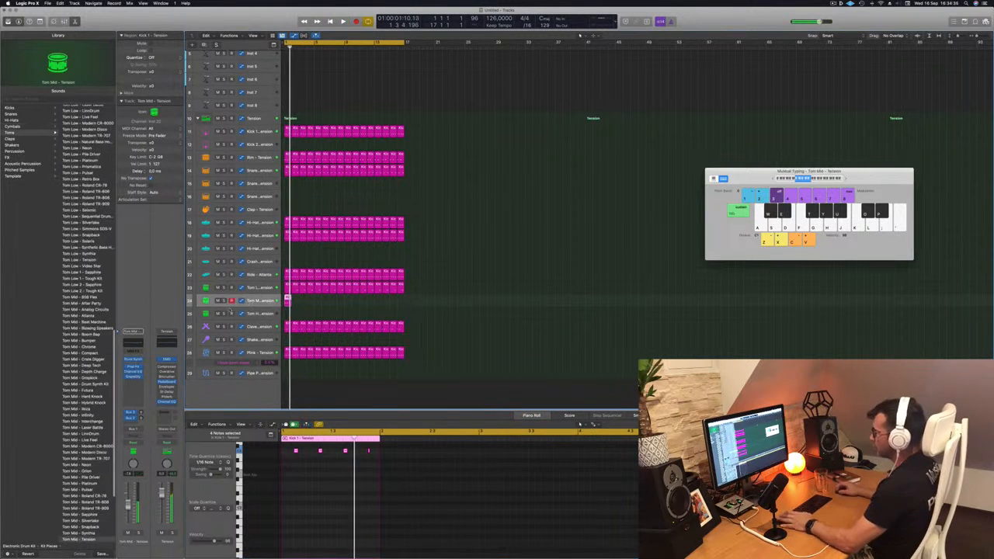
click(133, 361)
drag(493, 113, 635, 247)
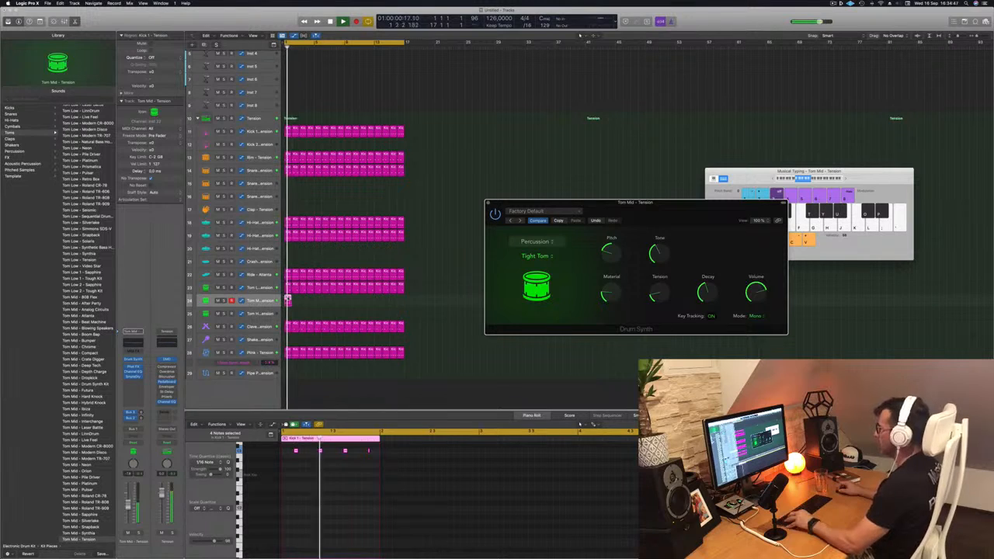
Repeat the Tom Mid region across the 16-bar loop and select all regions on the track
drag(295, 302, 295, 302)
drag(305, 305, 350, 305)
key(Return)
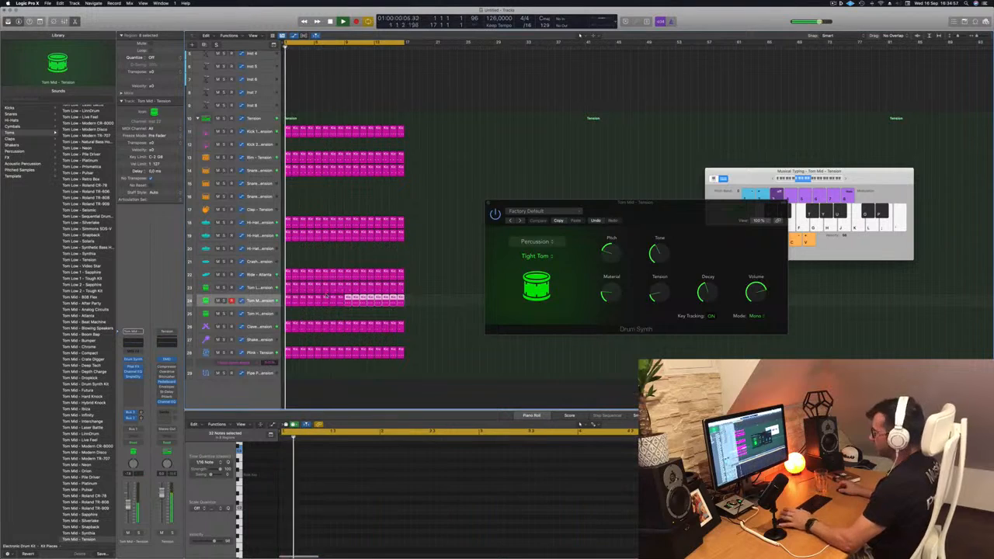
click(265, 299)
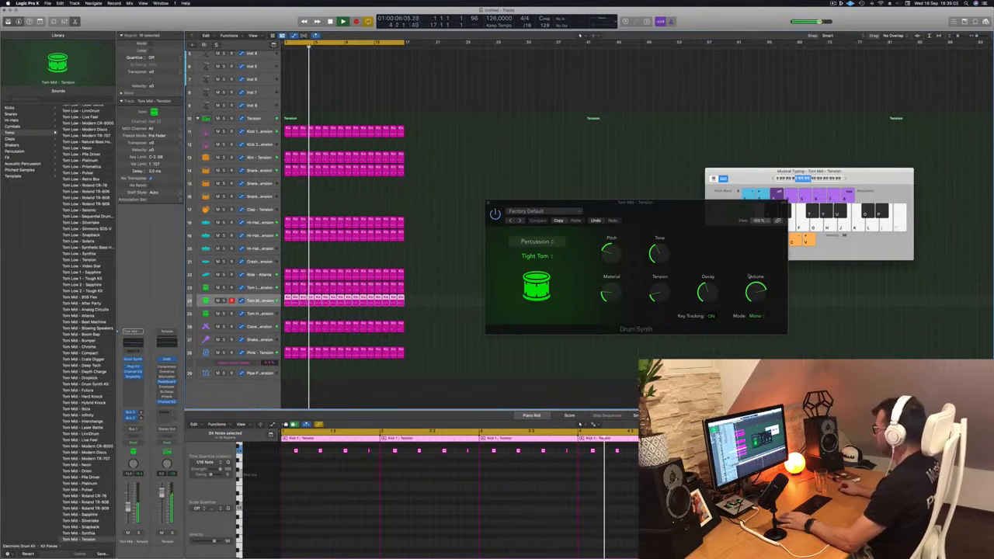
Shorten the decay of the Tom Mid Drum Synth slightly and reposition its window
drag(706, 293, 705, 298)
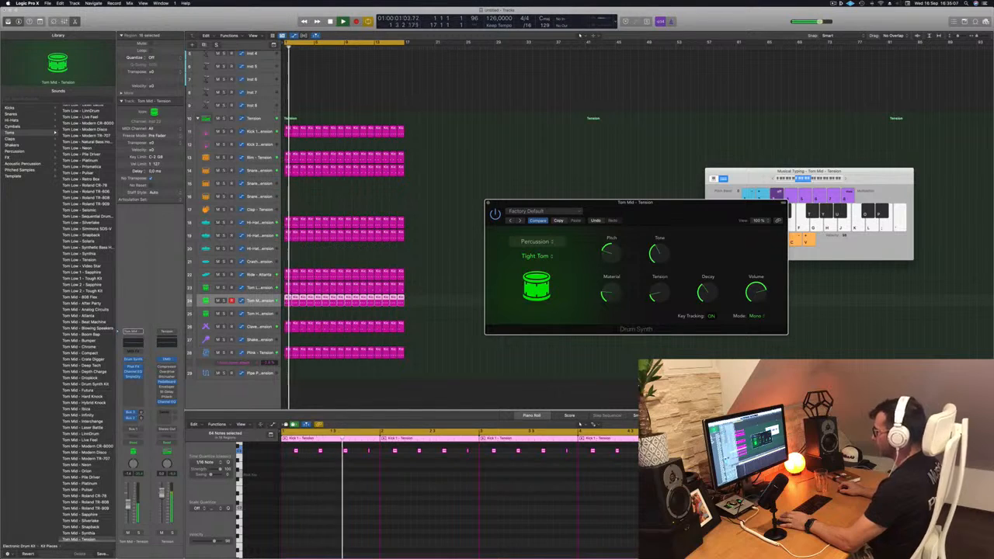
click(259, 313)
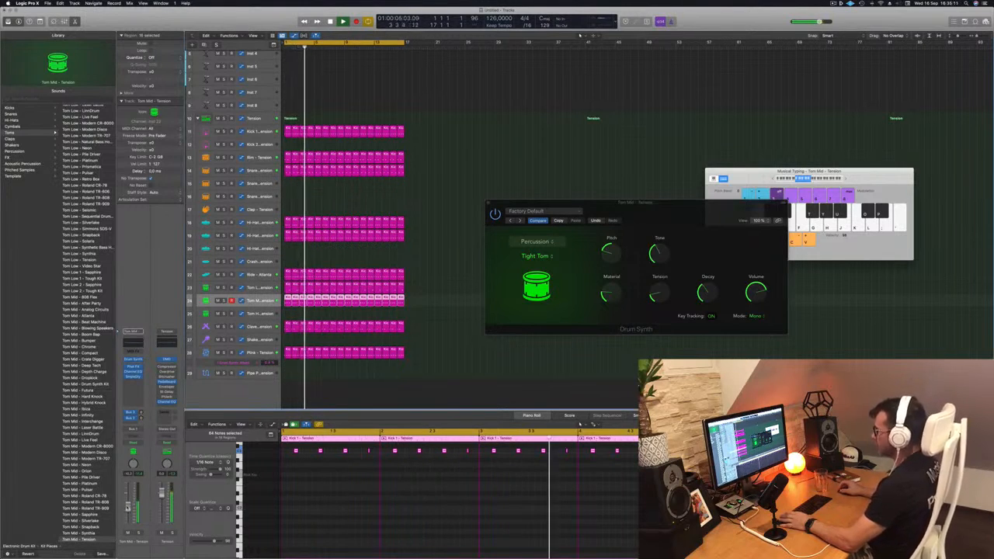
drag(674, 219, 631, 197)
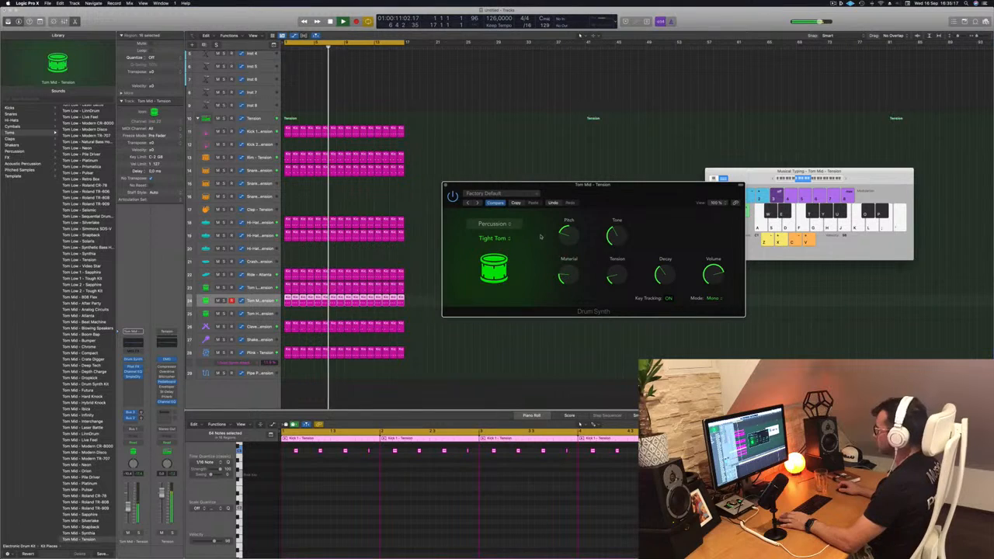
drag(478, 261, 459, 284)
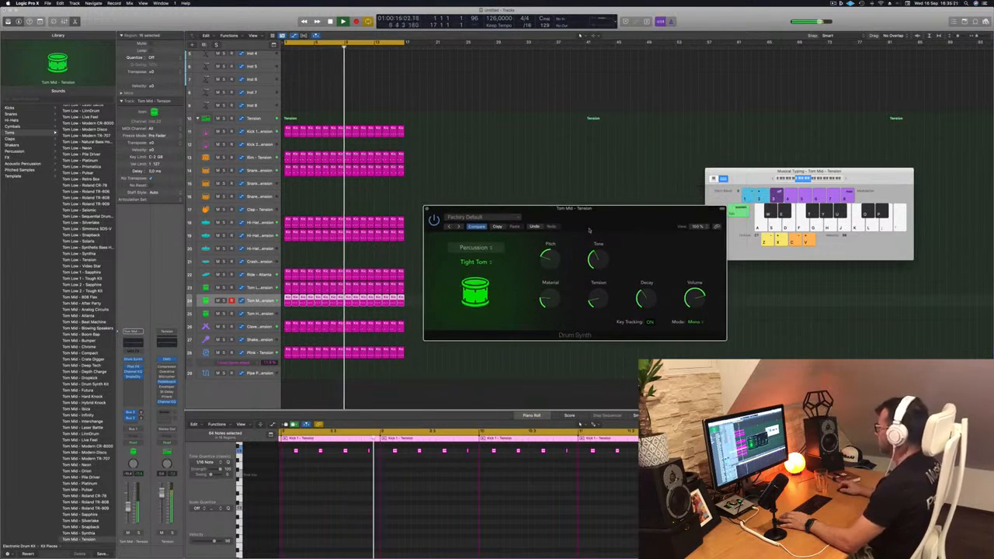
drag(596, 220, 619, 232)
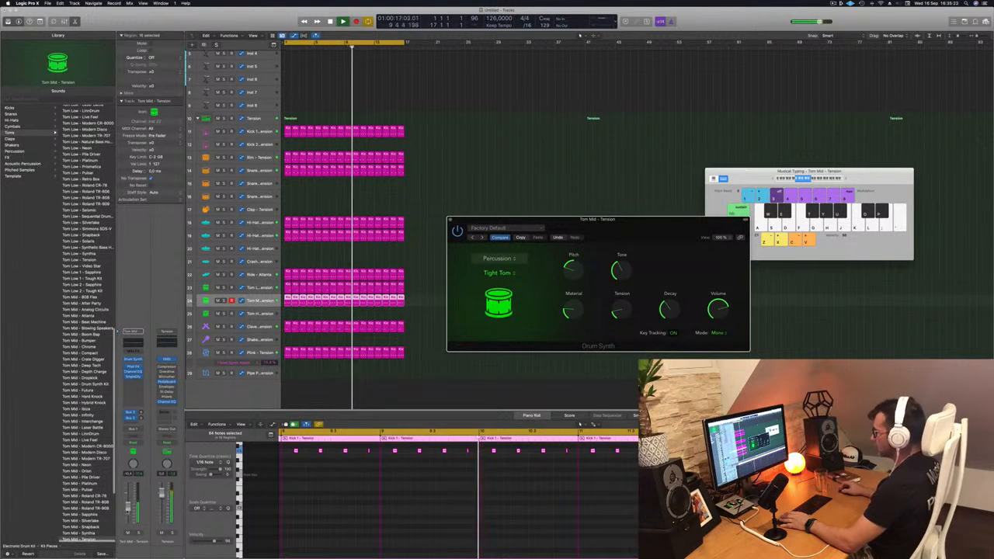
Check the Tom Mid sound against the full mix by briefly soloing and muting its channel
click(138, 533)
click(139, 533)
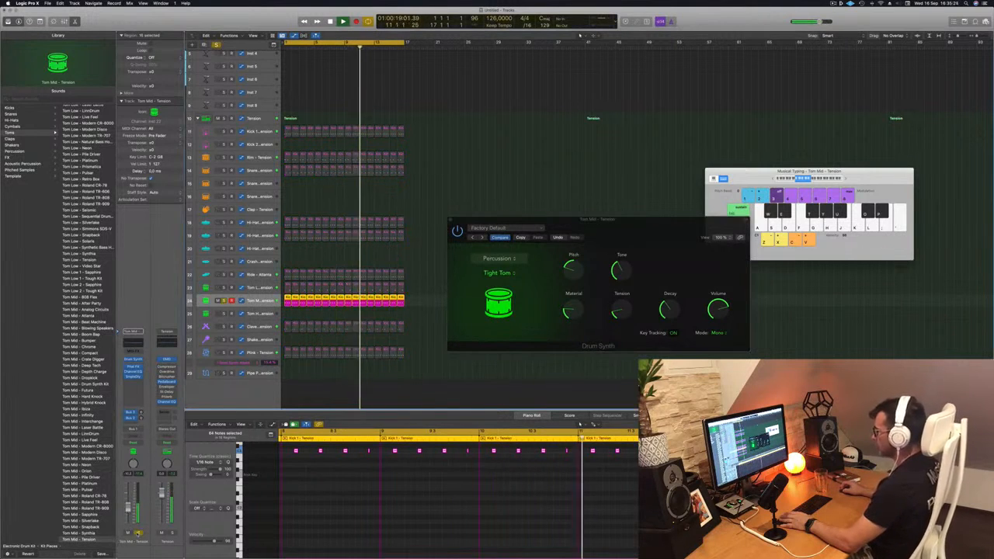
click(127, 533)
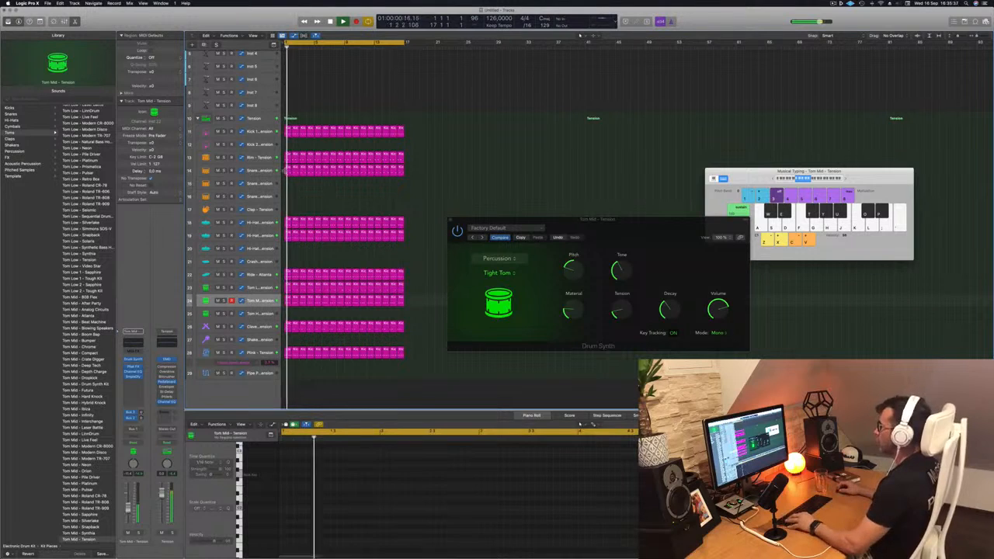
Copy the first snare region onto the empty Snare 2 track and duplicate its notes to fill the bar
drag(287, 165, 281, 184)
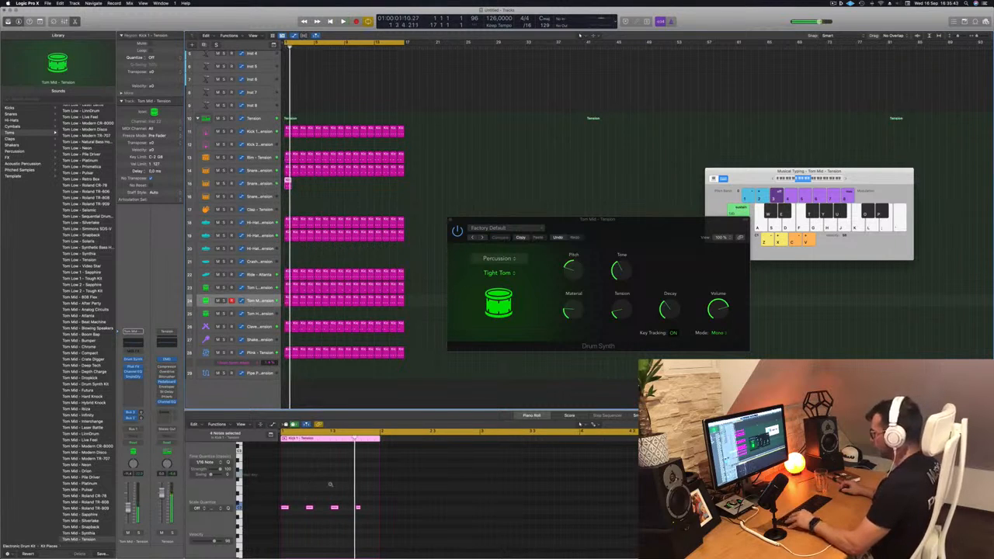
scroll(346, 494, left, 2)
drag(392, 503, 308, 509)
key(space)
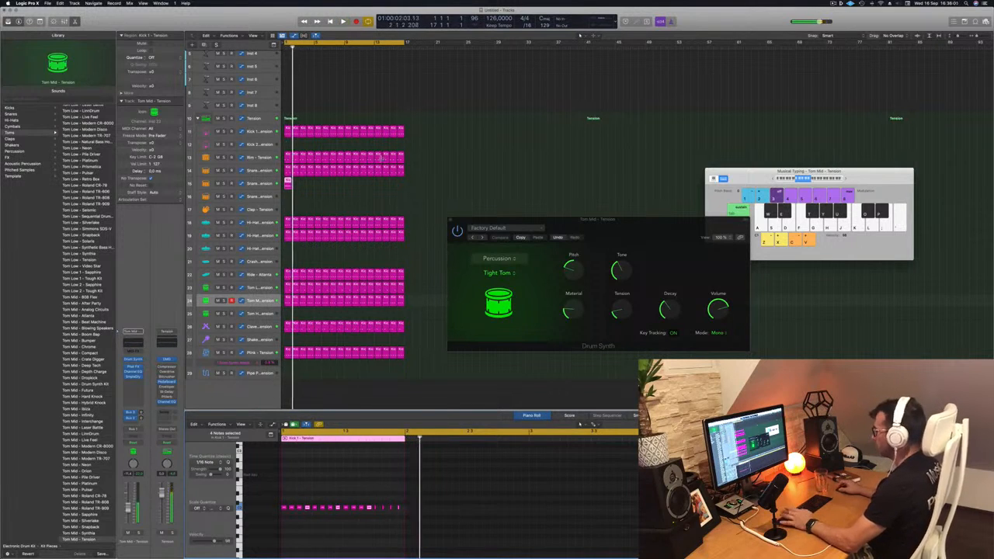
Select the Snare 2 track and repeat its one-bar region across the 16-bar loop during playback
click(261, 182)
key(space)
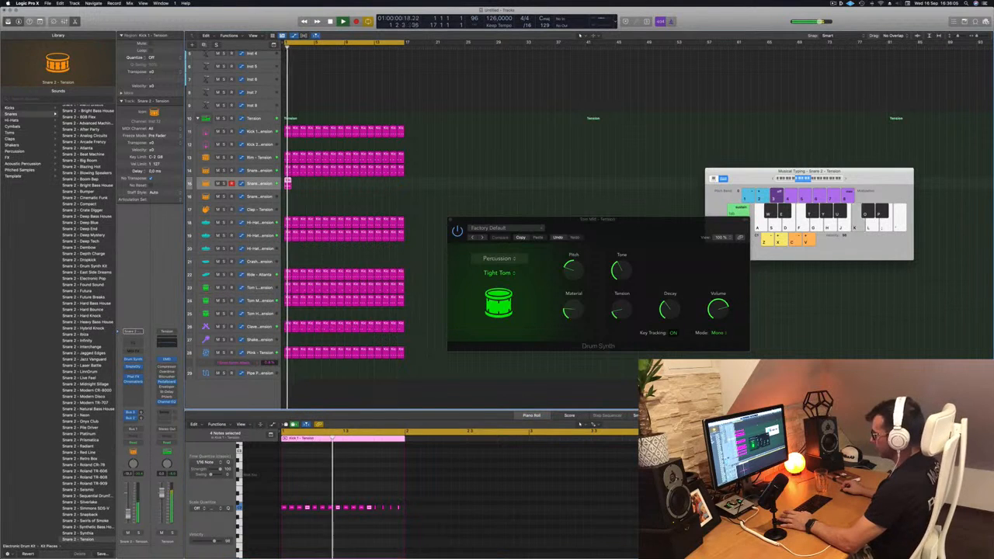
key(space)
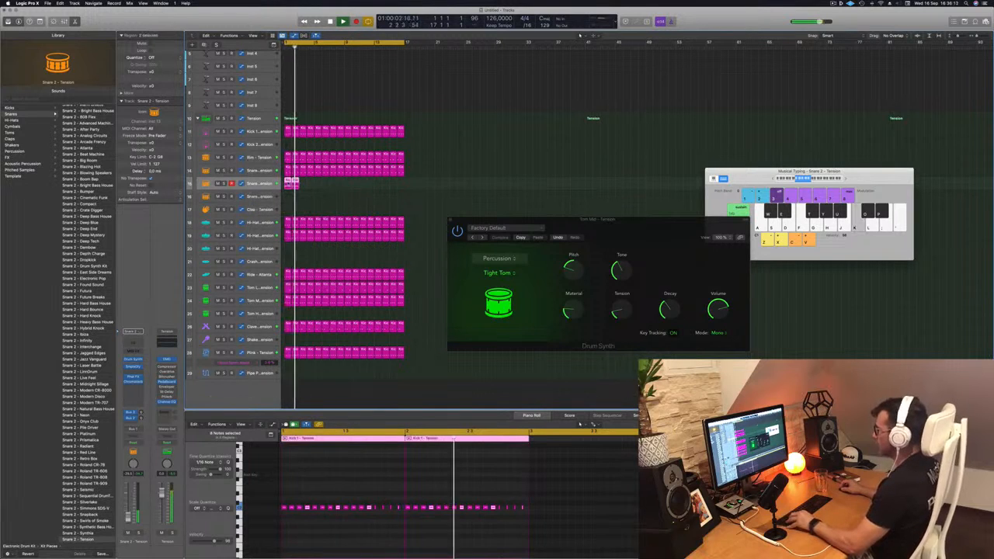
click(319, 186)
drag(303, 187, 304, 187)
key(alt+Left)
key(alt+Left)
key(alt+Left)
key(alt+Left)
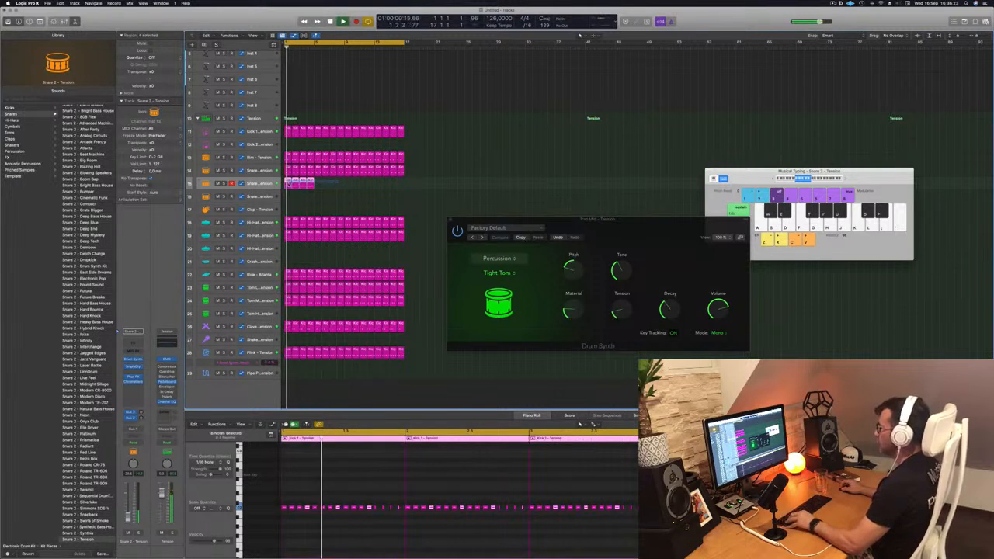
drag(299, 183, 351, 184)
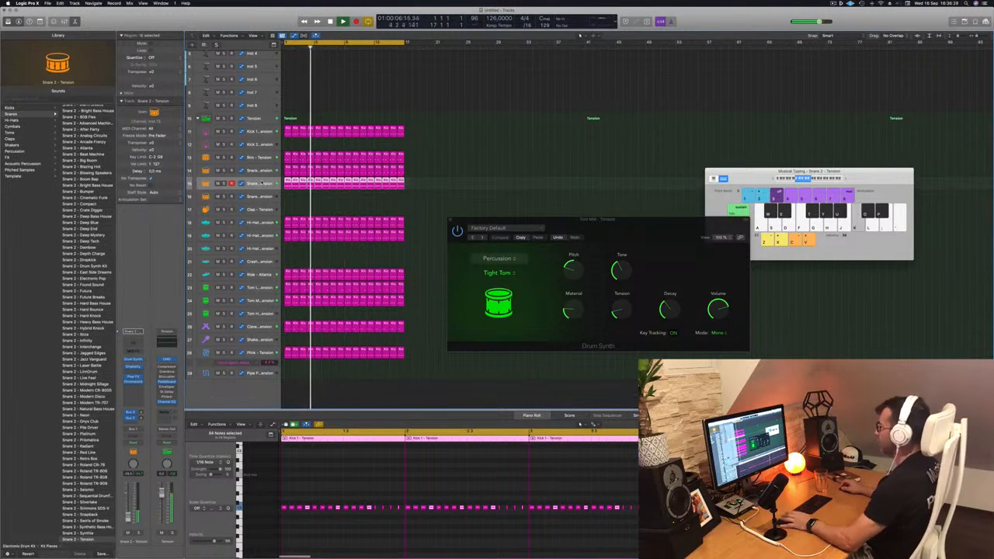
Enlarge the Snare 2 track's height, open its Drum Synth and move the window clear of the regions
drag(257, 189, 257, 222)
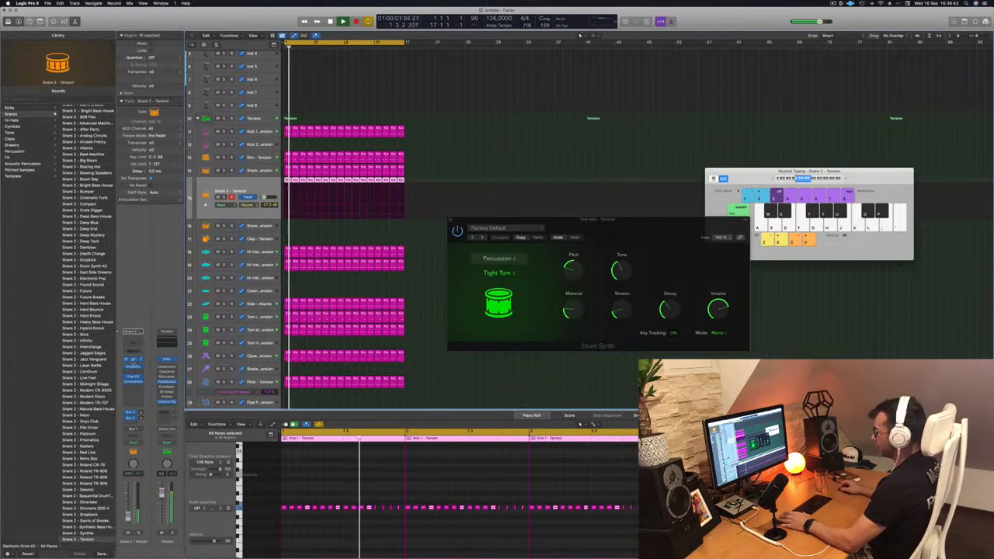
click(132, 361)
drag(442, 88, 584, 106)
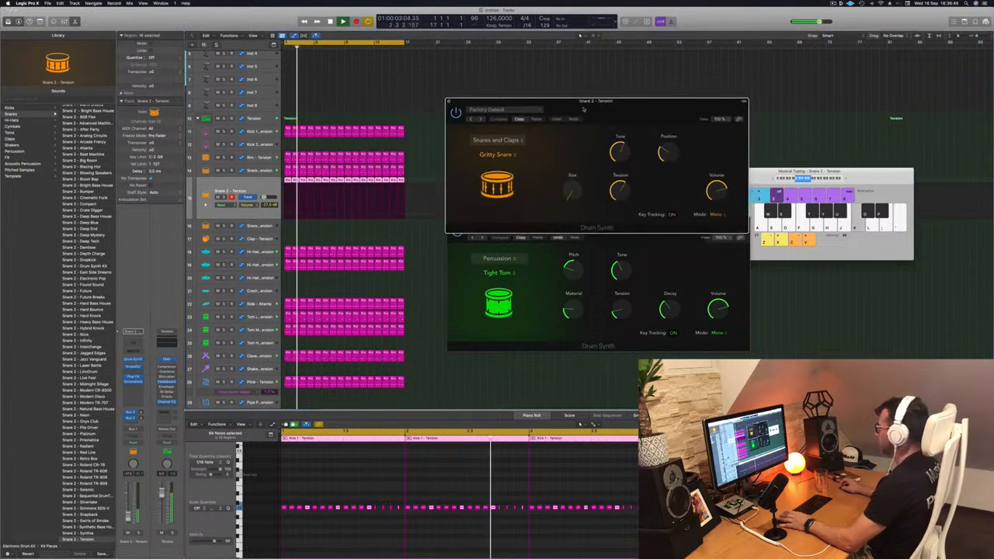
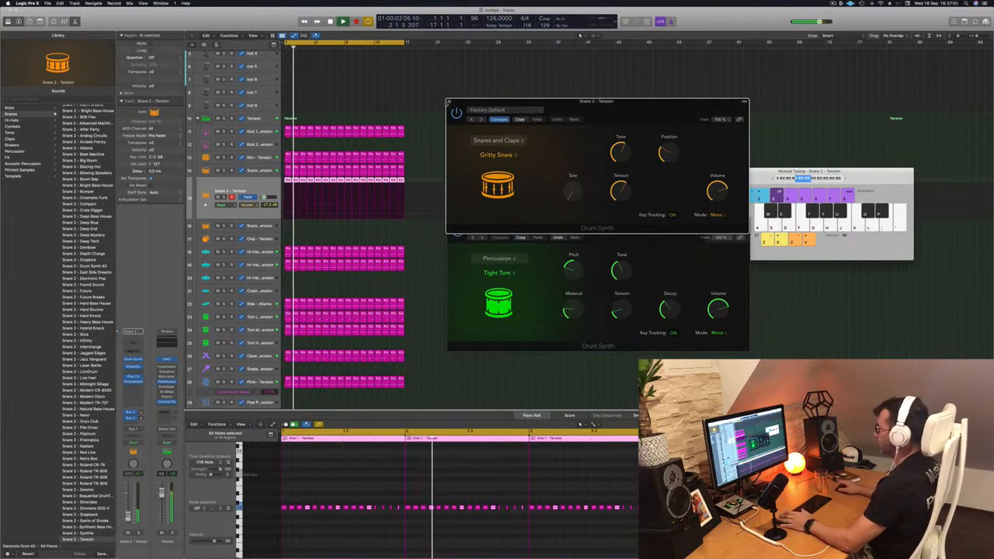
Check the Snare 2 sound in the mix with a brief mute, lower its volume slightly and close the drum synth windows
key(super+w)
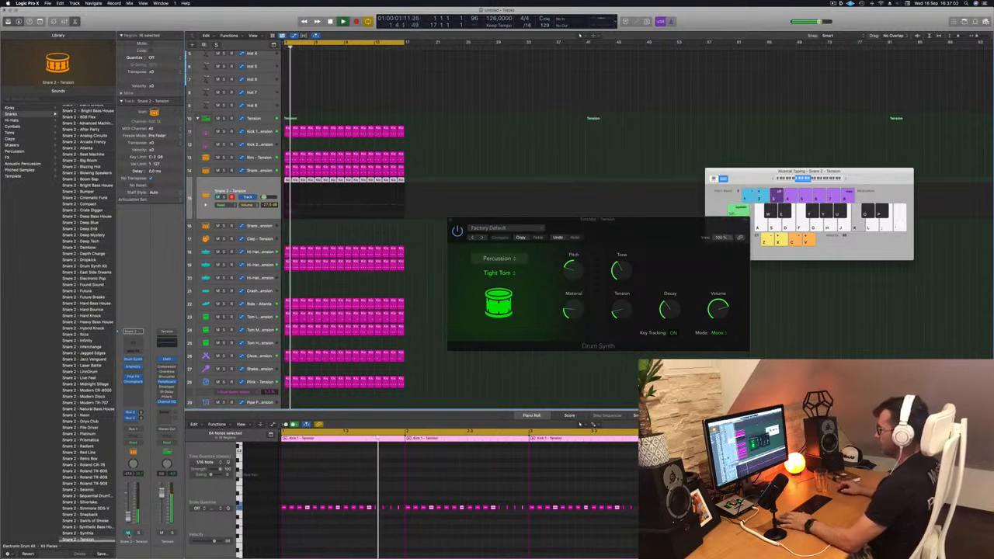
click(129, 533)
drag(128, 516, 128, 518)
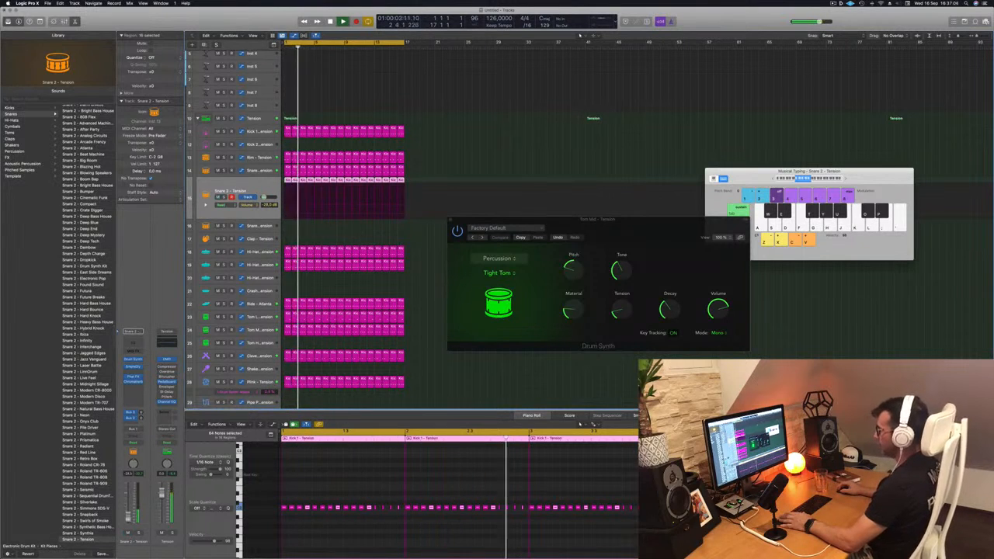
click(480, 125)
click(450, 220)
Save the project as a package in the Logic folder under an Episode 137 Guys file name
scroll(480, 284, up, 1)
scroll(466, 233, up, 5)
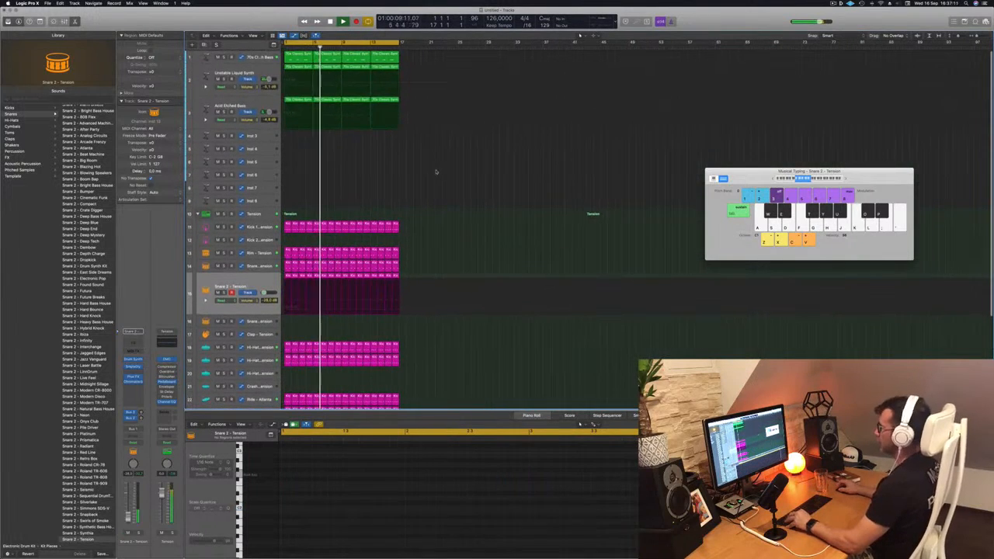
scroll(443, 171, up, 2)
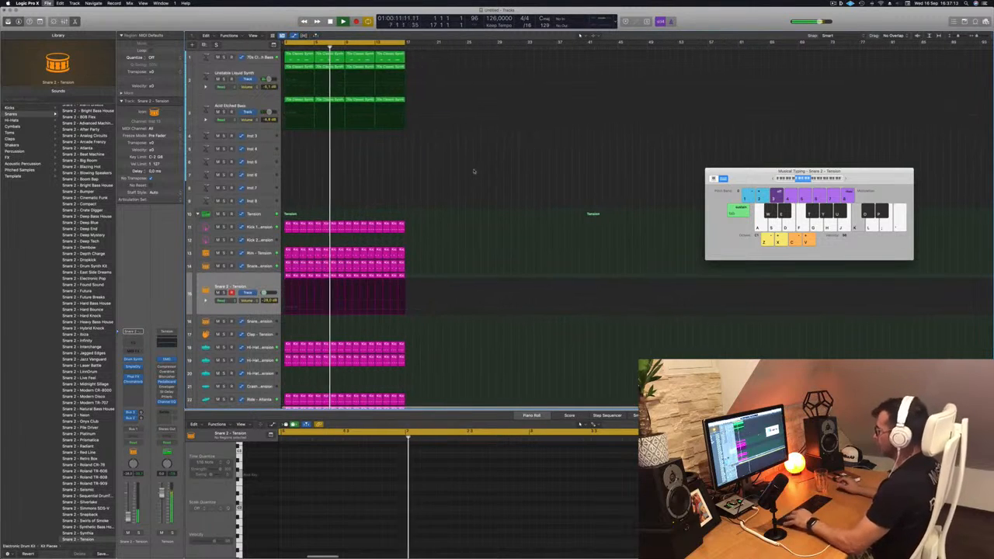
key(super+s)
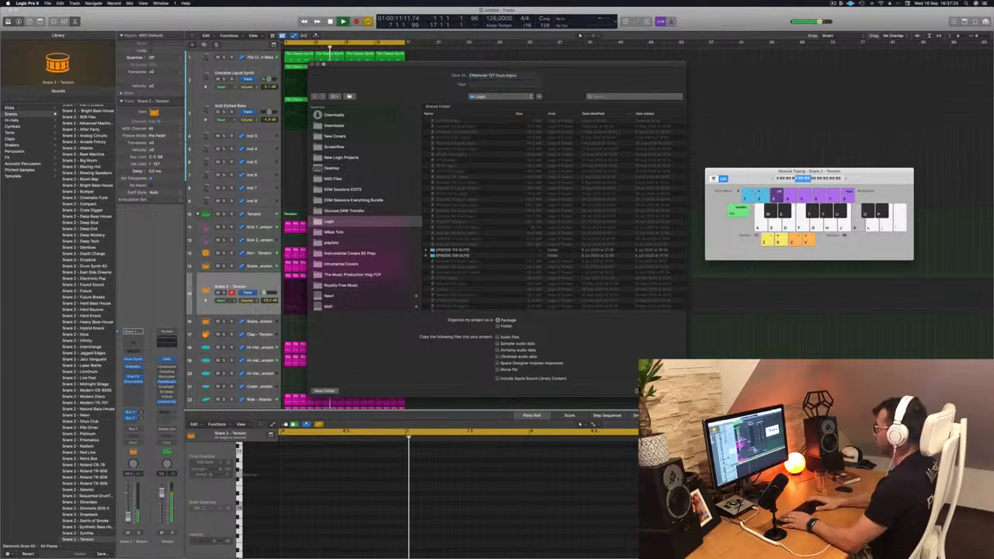
key(Return)
key(super+BackSpace)
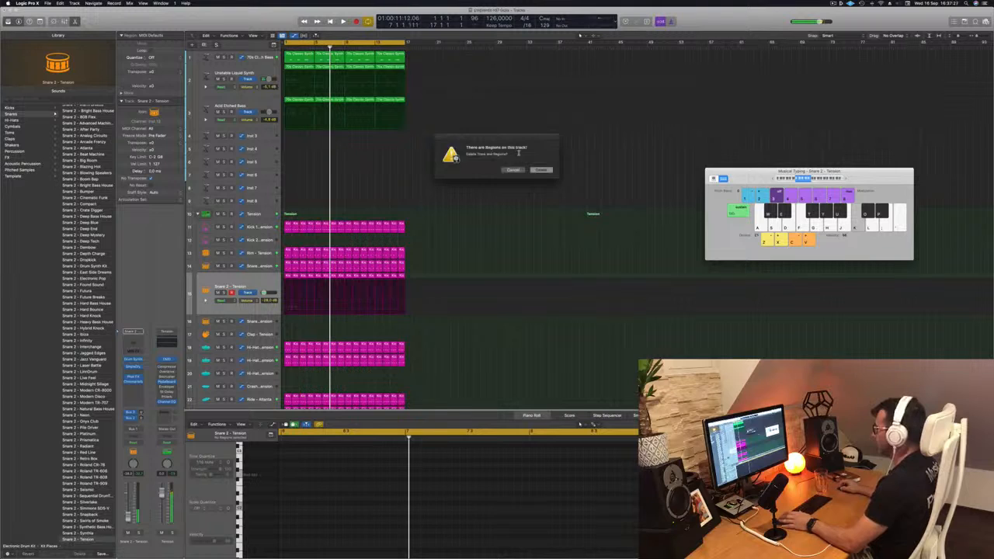
click(515, 170)
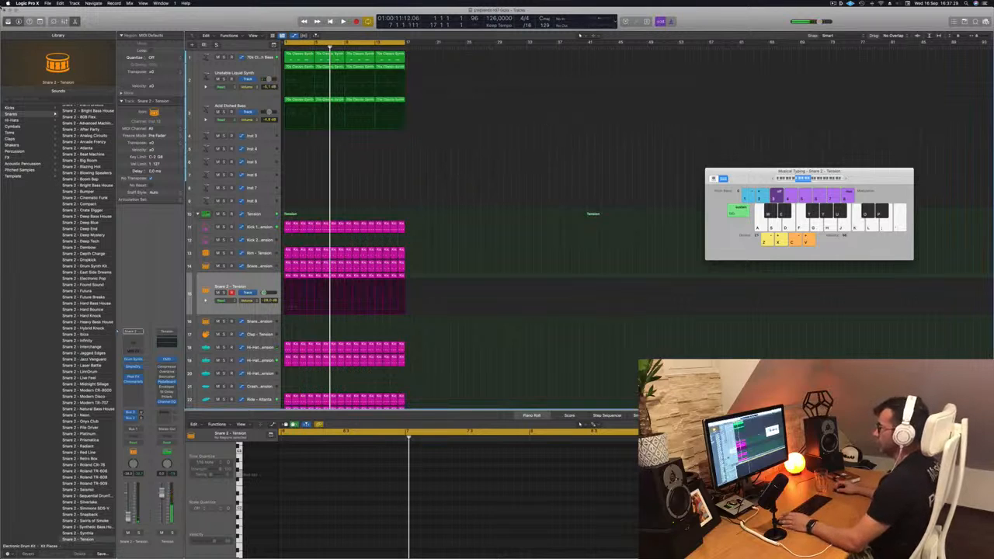
click(48, 4)
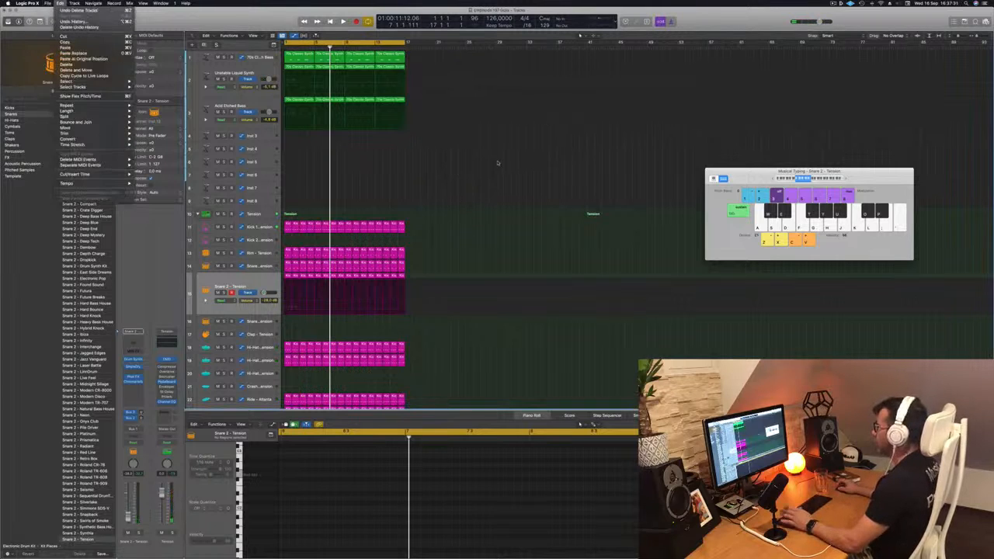
click(489, 188)
Select the Snare 2 track during playback, open its Phat FX insert and reposition the plug-in window
key(space)
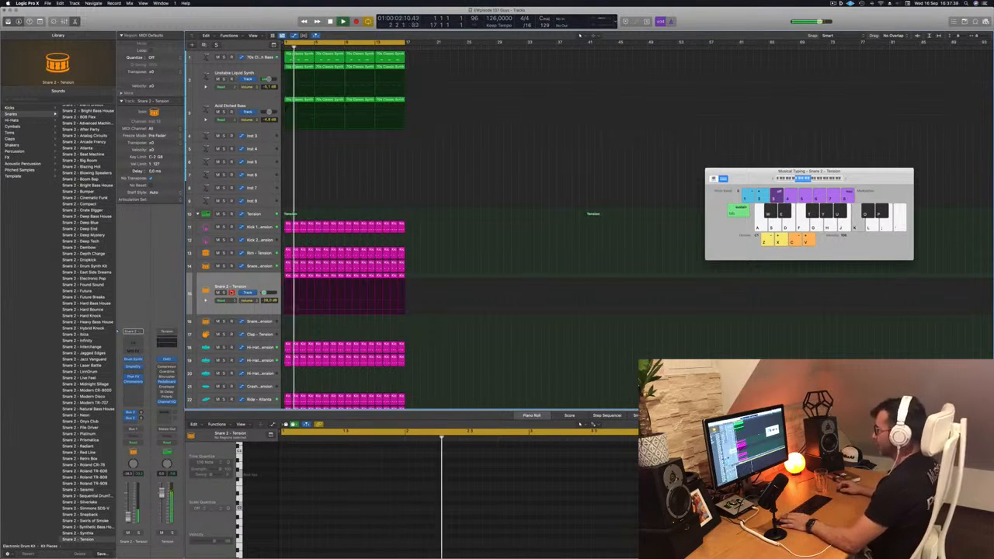
click(250, 285)
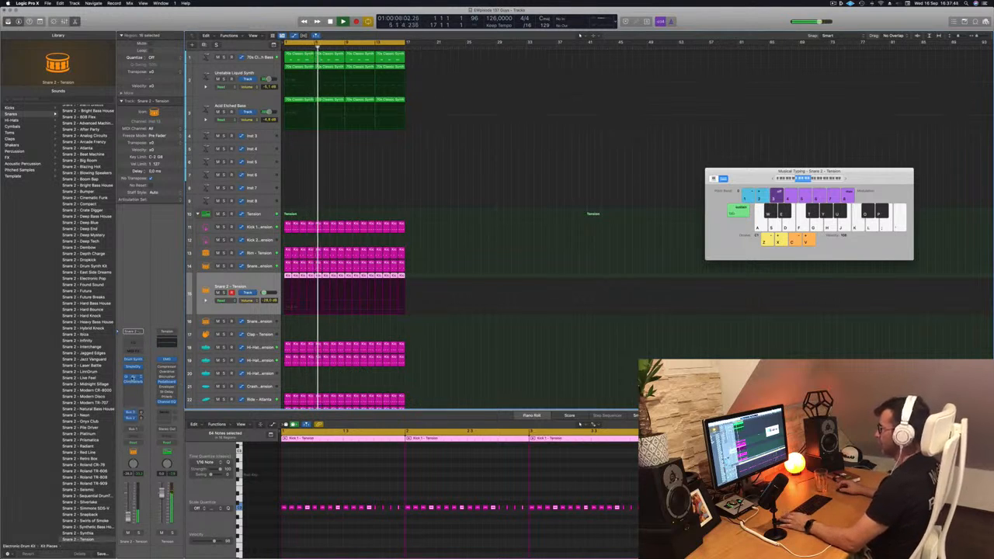
click(133, 378)
key(space)
key(space)
drag(474, 96, 448, 116)
click(329, 105)
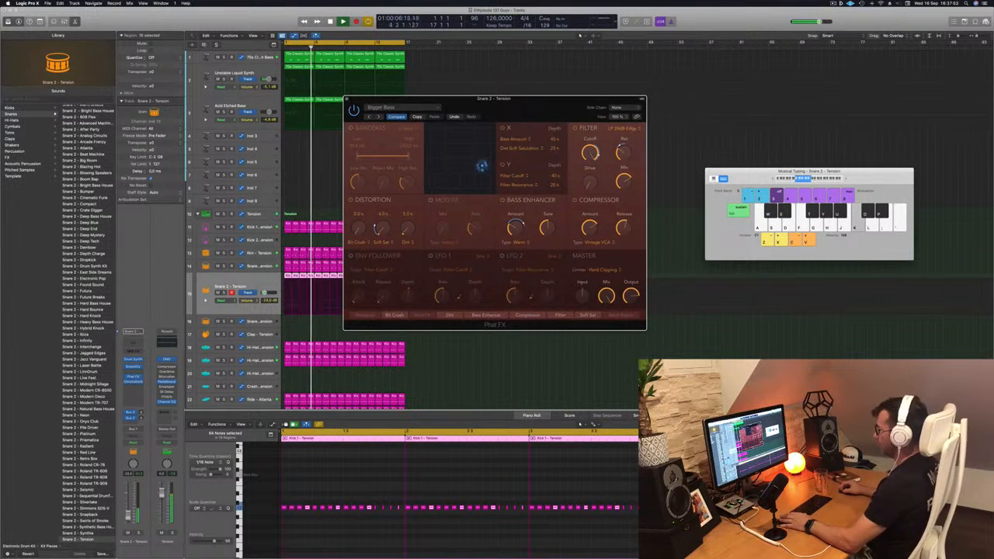
Audition the Phat FX presets on Snare 2 one by one during playback, stepping from Bigger Bass up to Screamer
click(200, 437)
key(space)
click(378, 116)
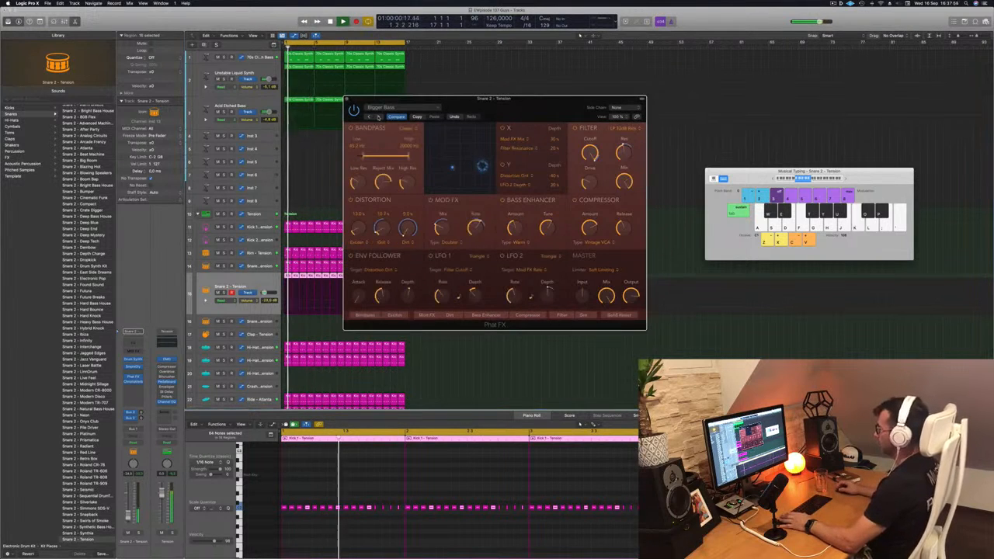
click(378, 116)
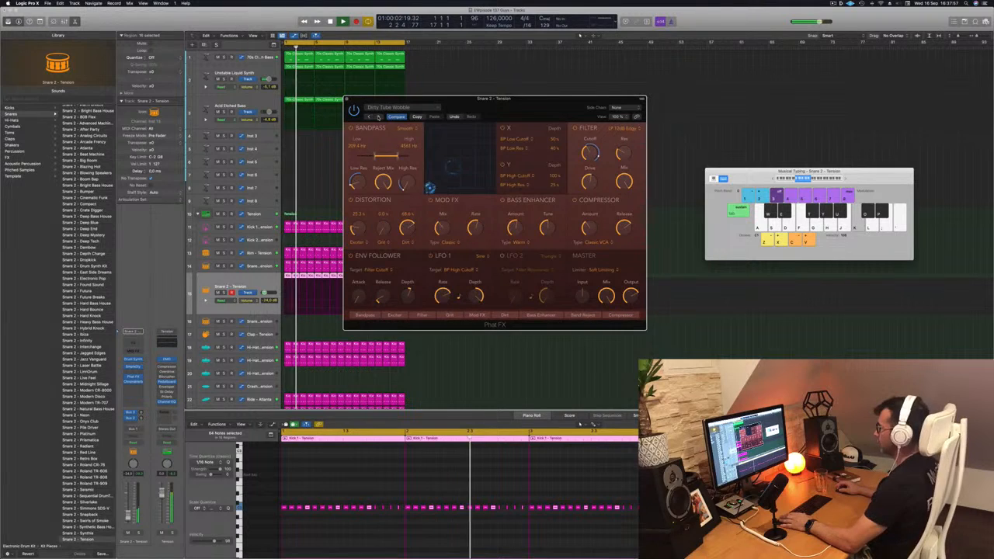
click(378, 116)
click(378, 117)
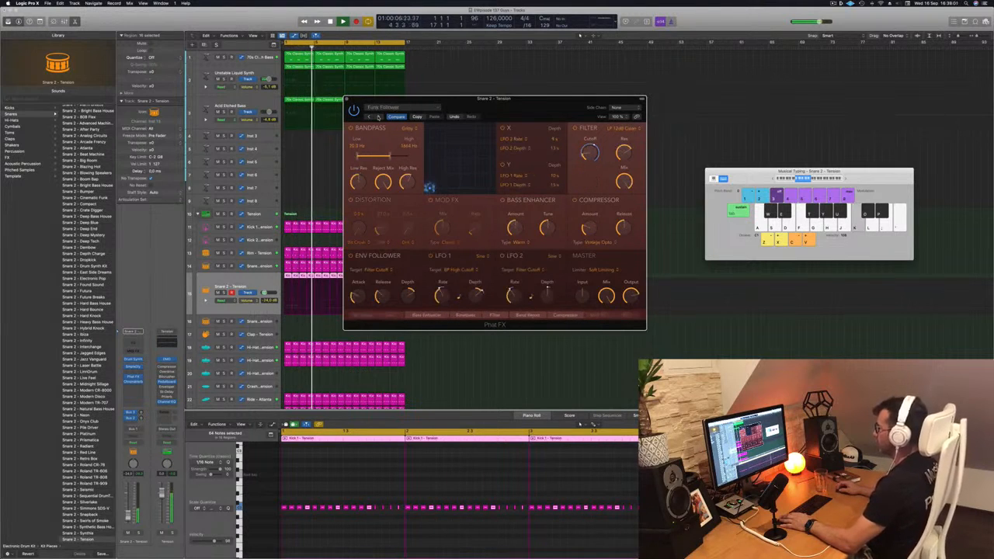
click(378, 117)
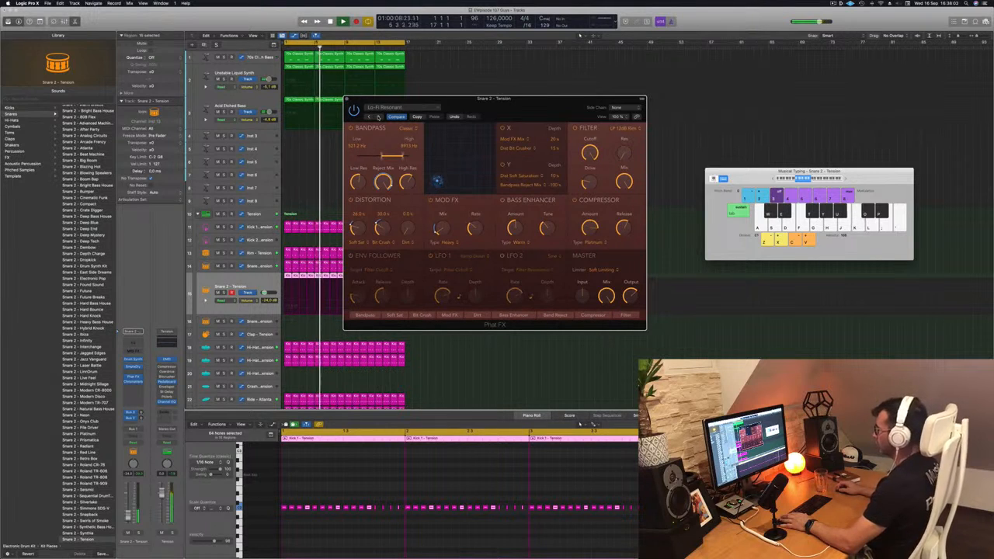
click(378, 116)
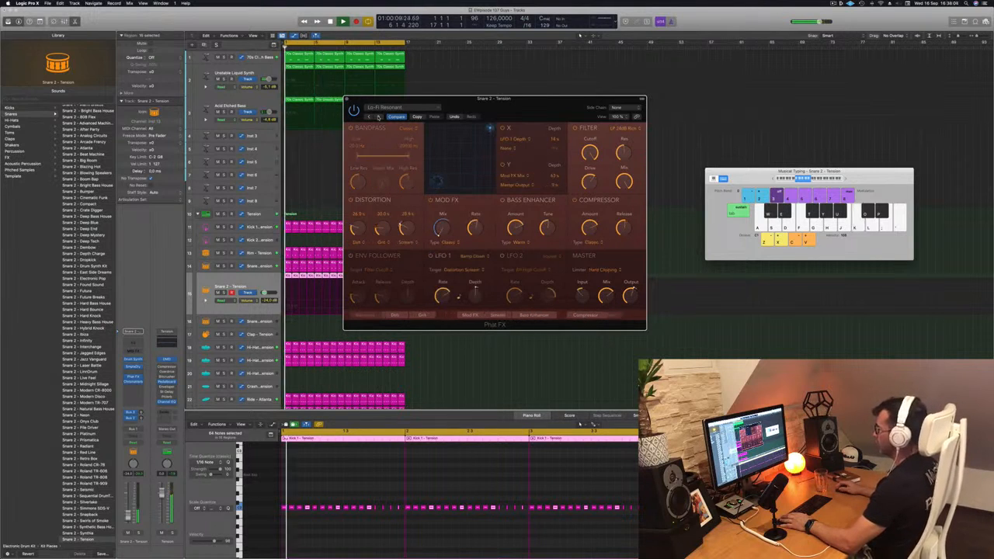
click(378, 117)
click(378, 117)
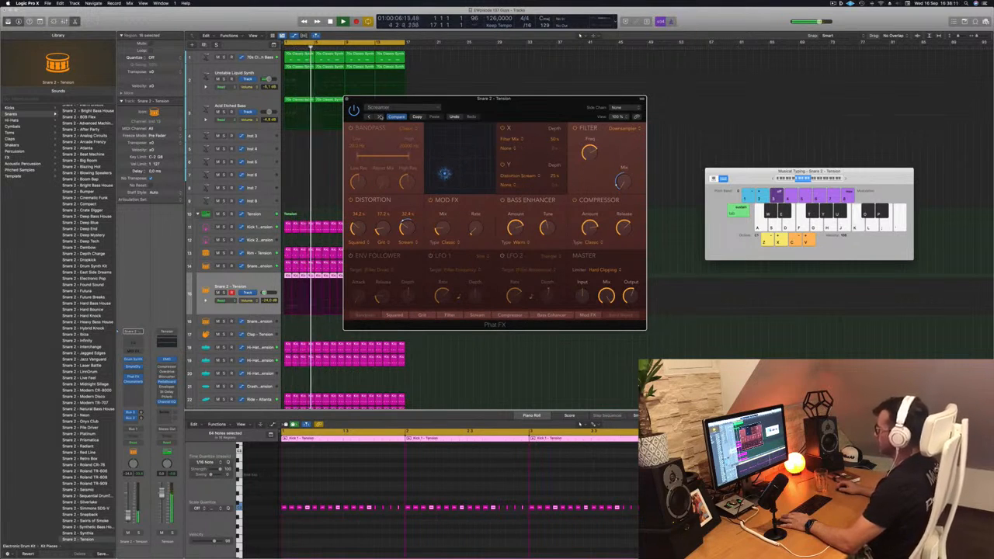
Step onward through the Phat FX presets to Accentuate, listen to it from the loop start and close the plug-in
drag(544, 105, 590, 91)
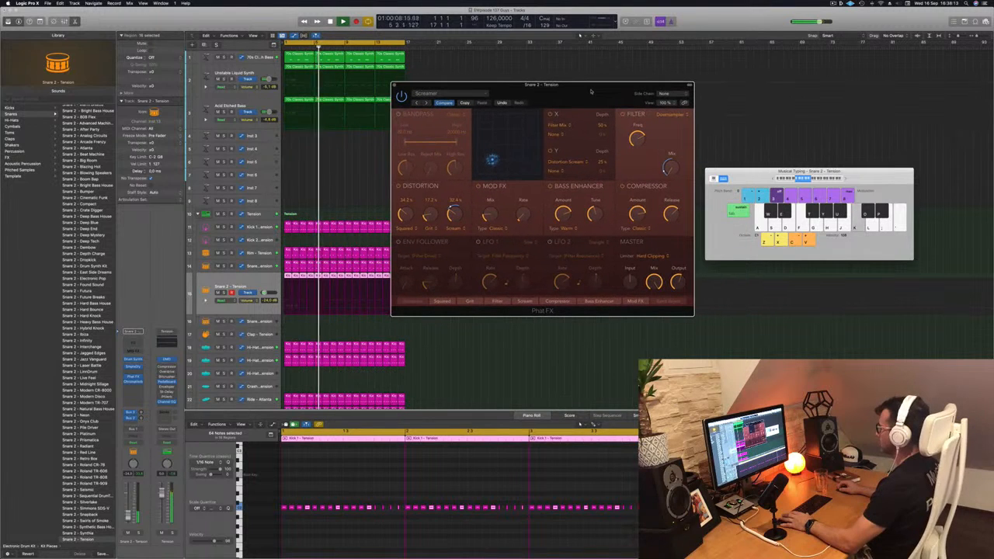
click(427, 102)
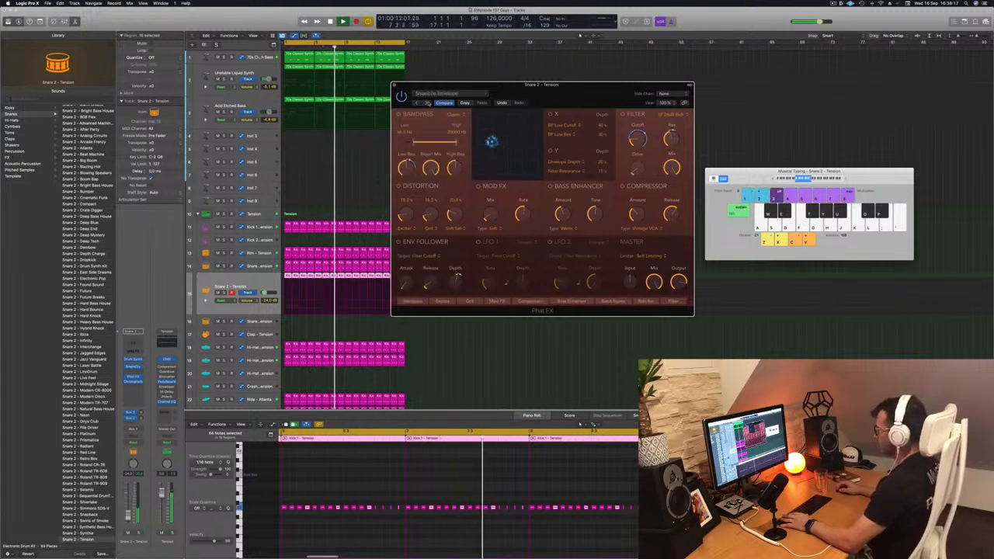
click(429, 103)
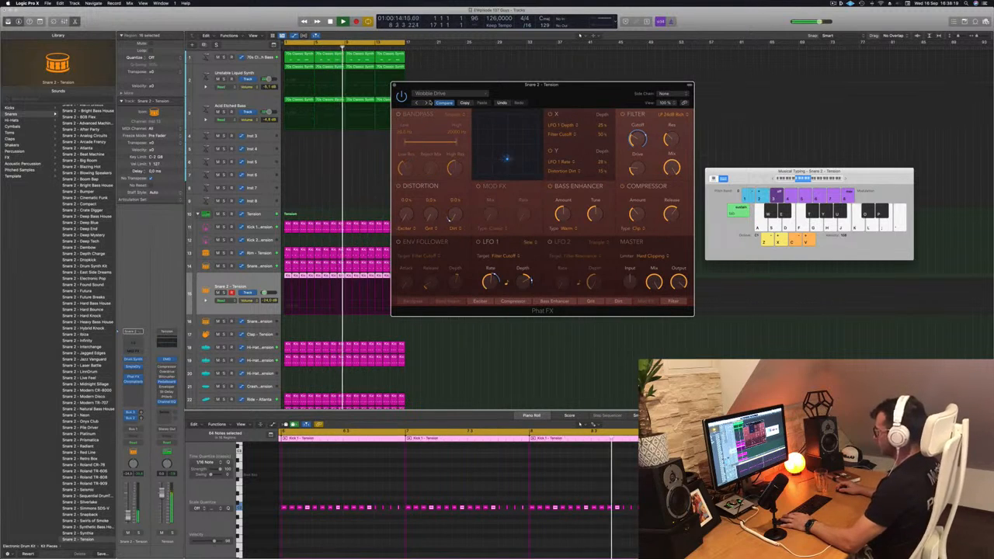
click(428, 103)
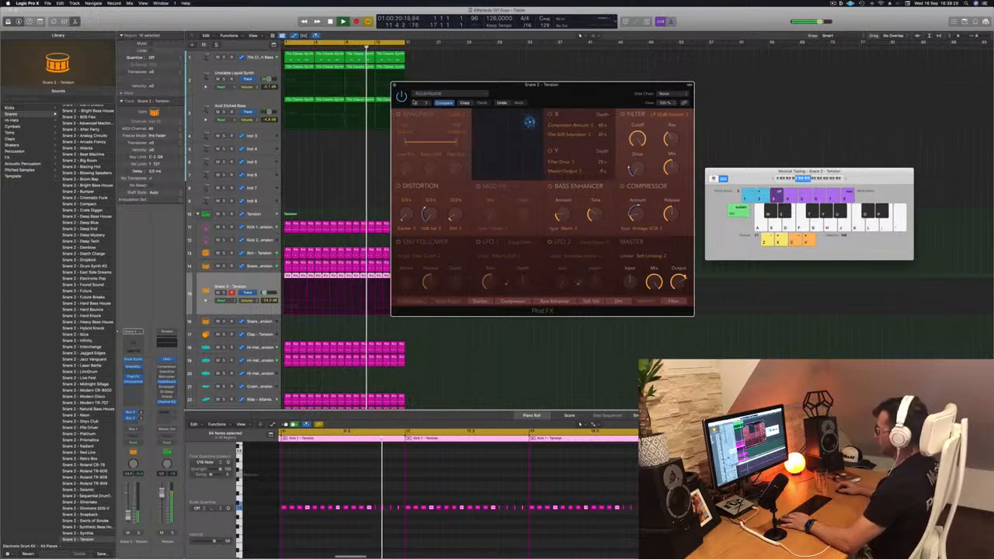
key(k)
drag(506, 94, 480, 93)
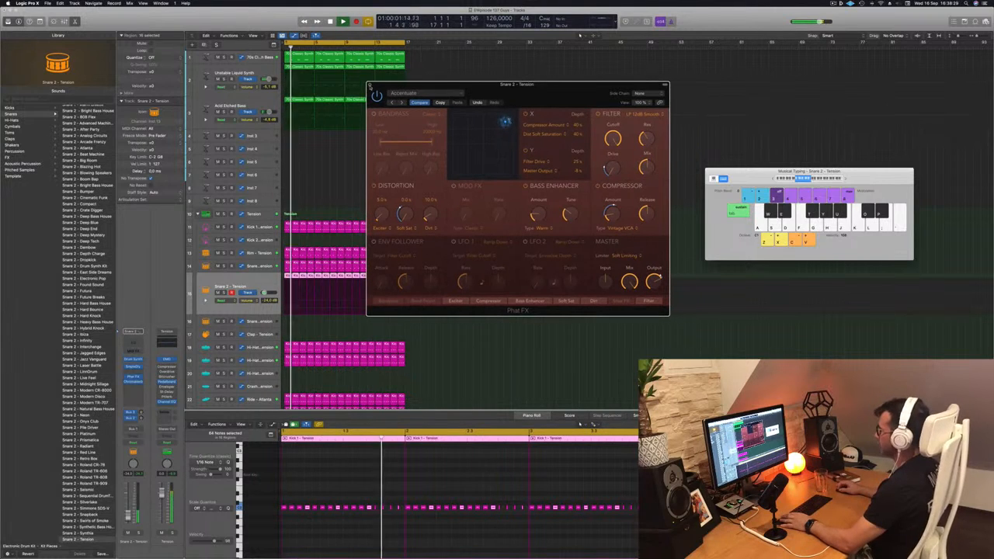
click(370, 85)
Check Snare 2 briefly in solo and set its volume to -25.5 dB
click(224, 292)
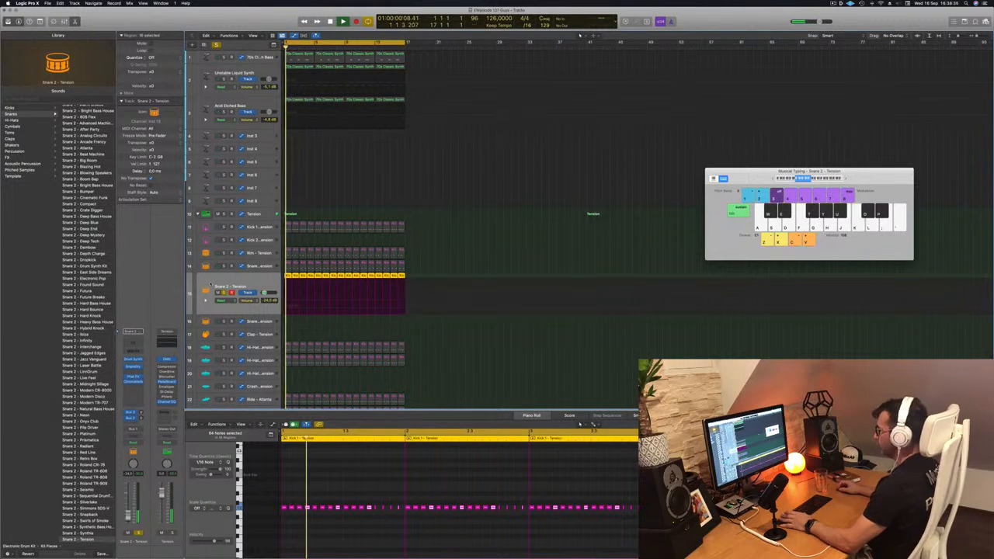
click(225, 293)
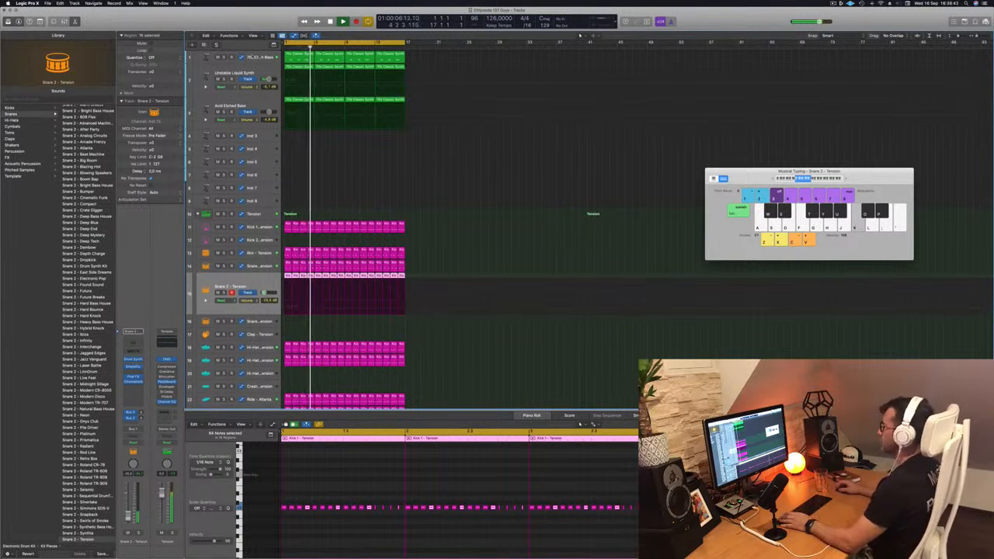
Raise the 70s Classic Synth Bass volume slightly and set the Unstable Liquid Synth volume to -3.3 dB during playback
click(252, 56)
drag(128, 512, 128, 508)
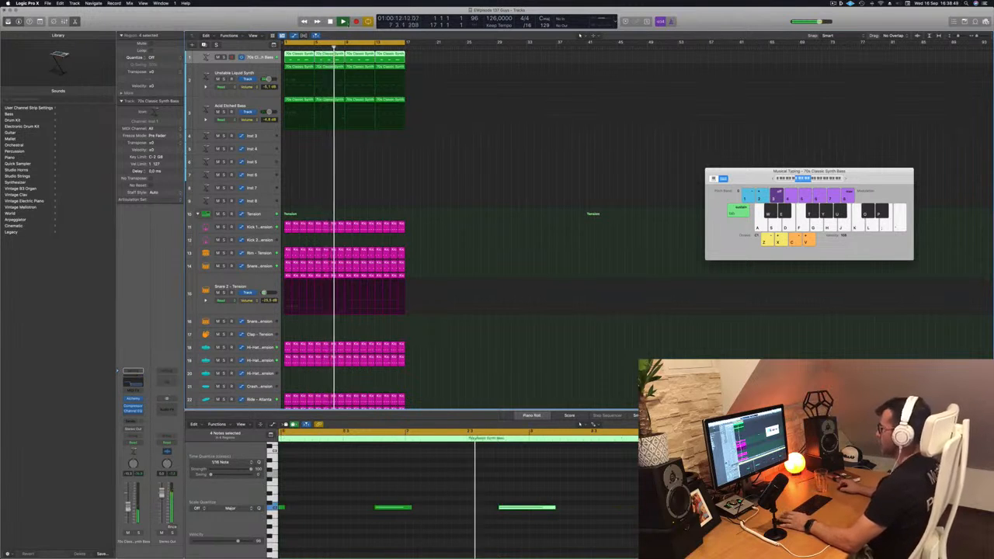
click(223, 79)
click(225, 79)
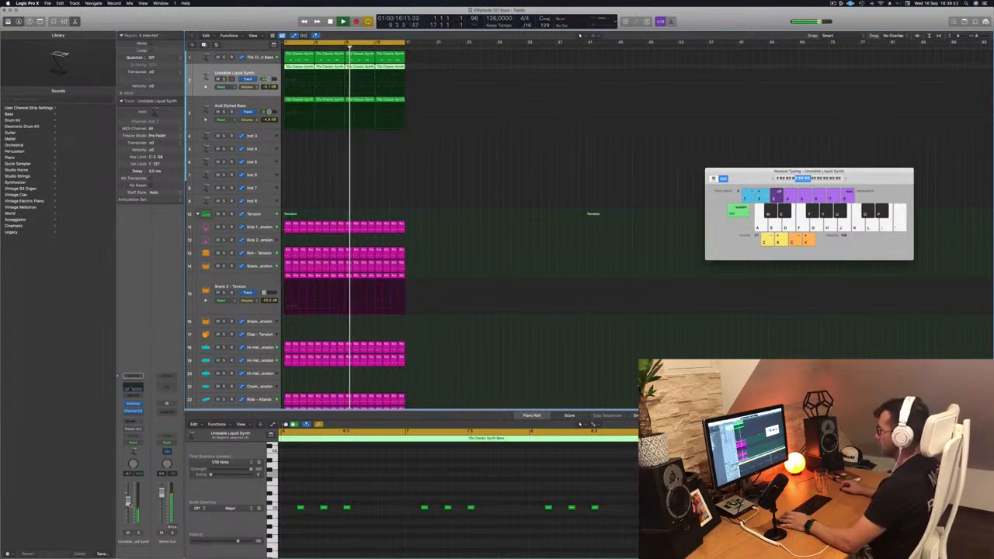
drag(129, 503, 128, 499)
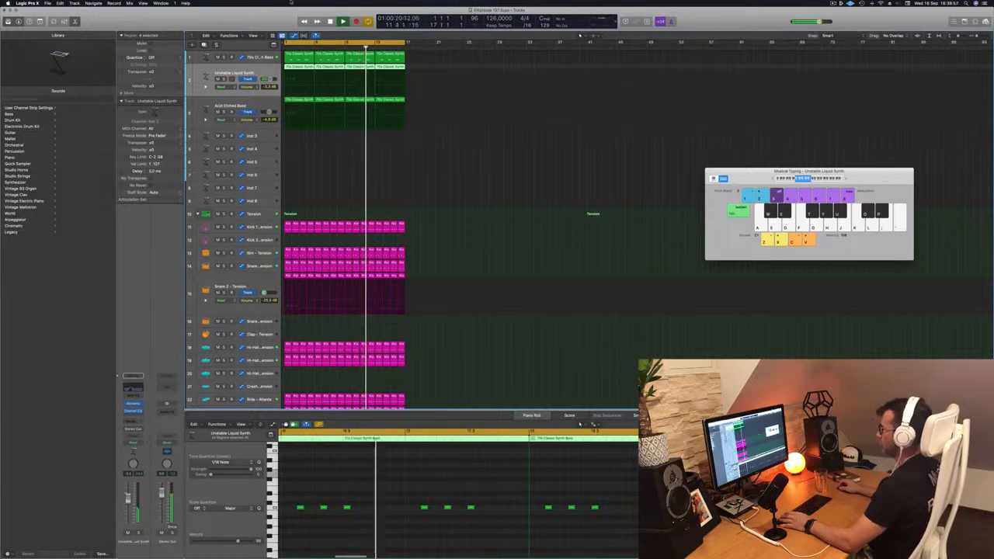
Select the Acid Etched Bass track and raise its volume to -3.2 dB while the loop plays
key(Down)
key(Return)
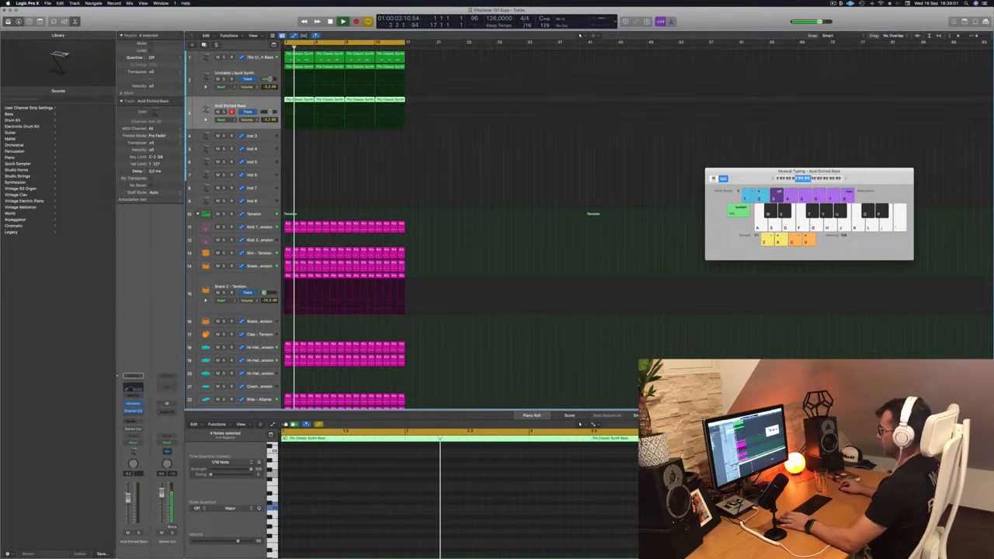
click(414, 181)
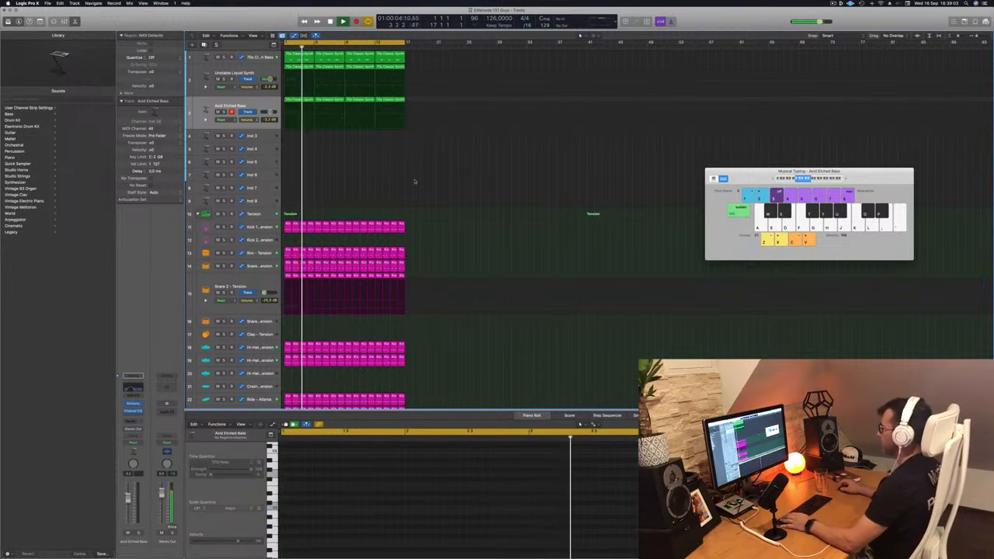
click(258, 103)
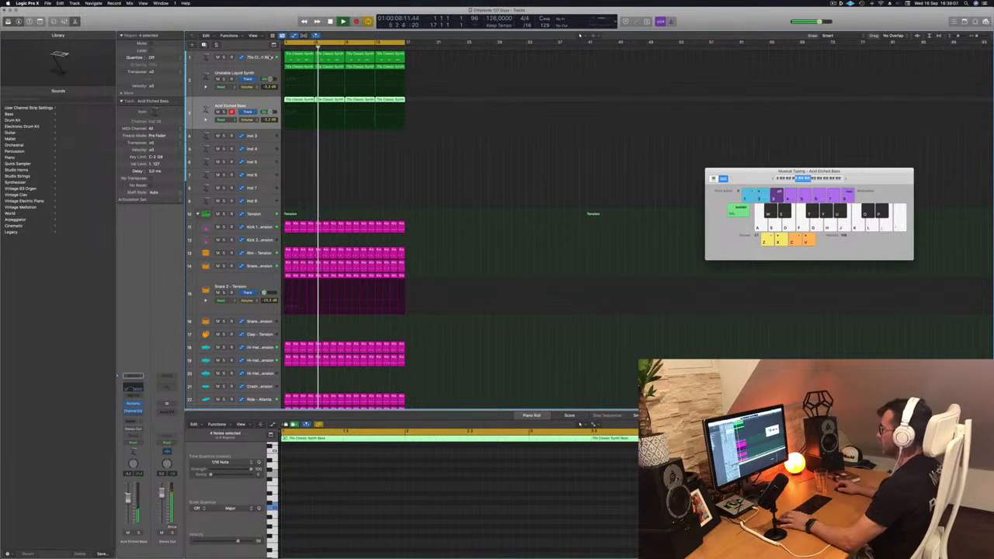
Stop playback, copy the first 70s Classic Synth Bass region onto the Inst 3 track and select its first note
key(space)
click(305, 56)
drag(305, 58, 302, 139)
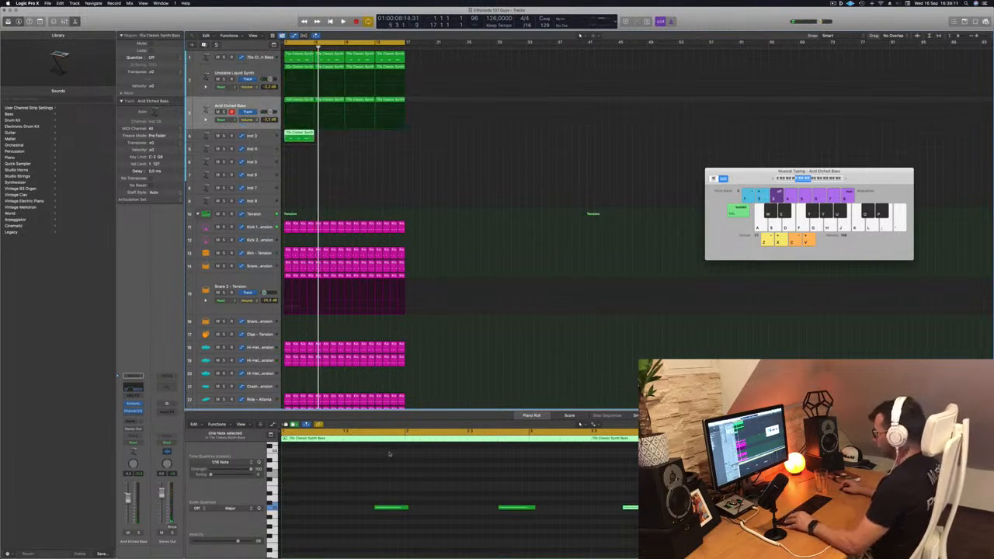
drag(380, 486, 415, 528)
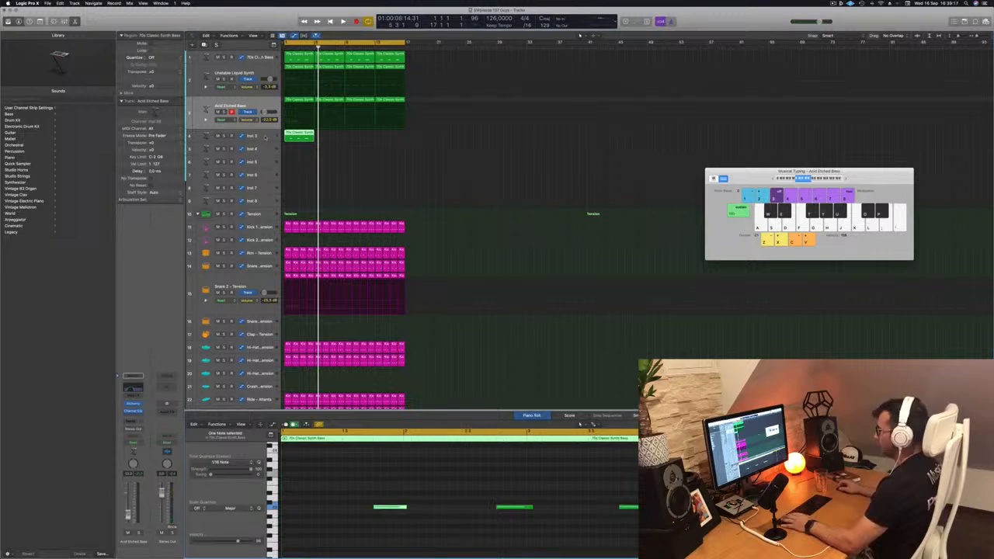
Set the Acid Etched Bass track's volume to about -4.8 dB and play the loop
click(267, 104)
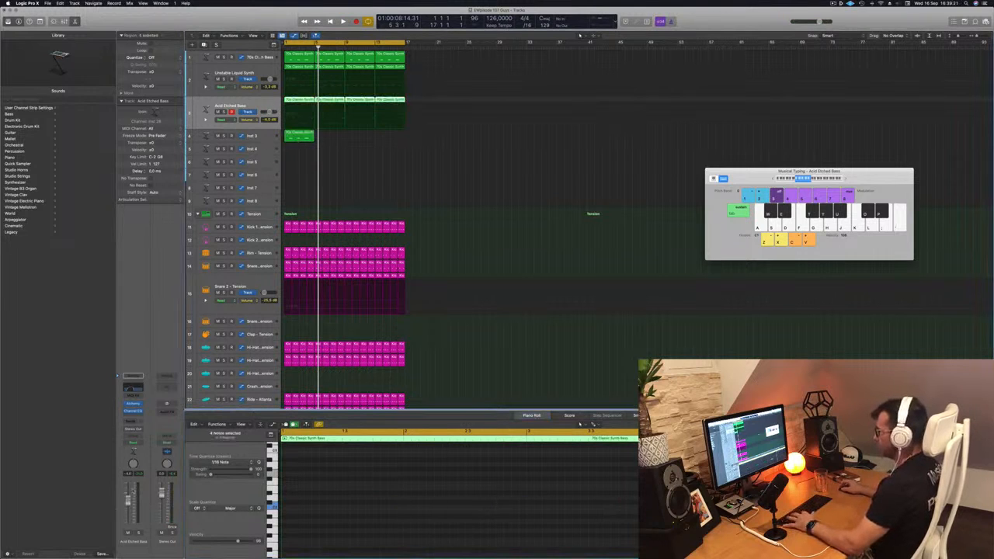
key(space)
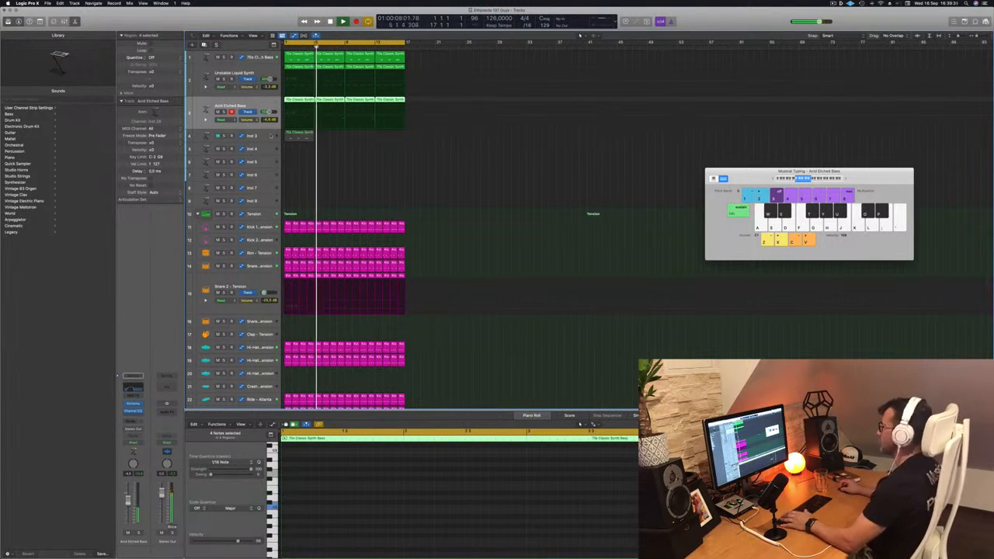
Delete all but the first note in the Inst 3 region and stretch that note across the region's full length
click(292, 135)
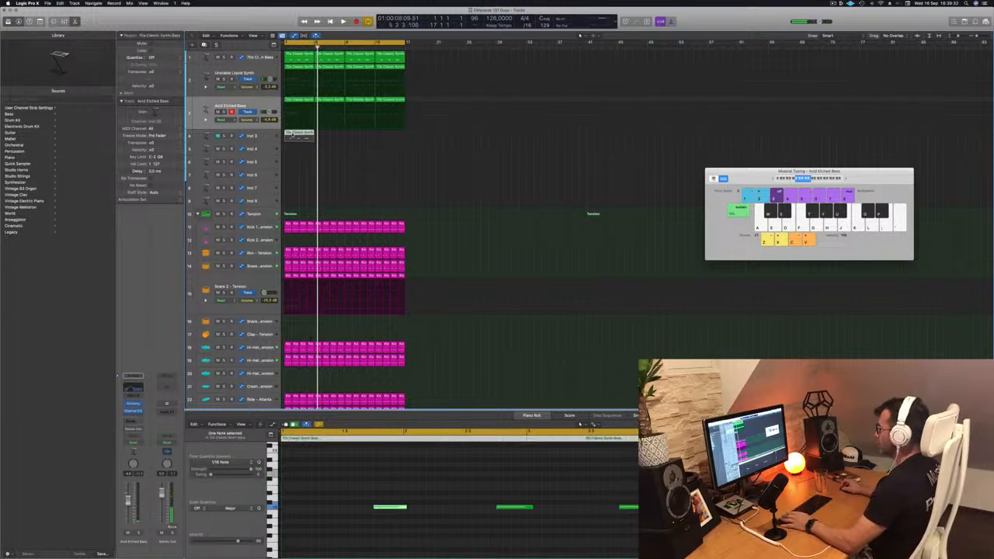
drag(784, 523, 468, 491)
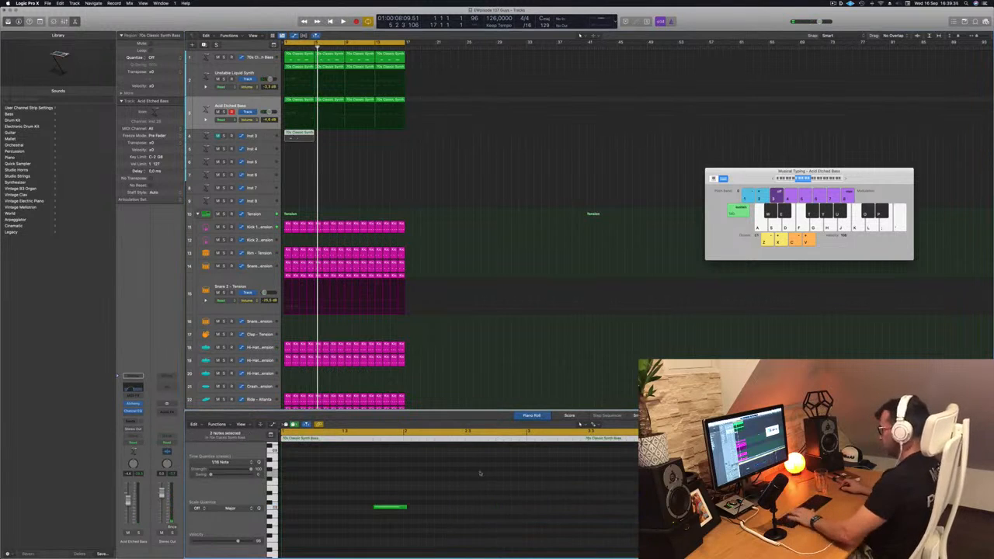
drag(389, 507, 638, 507)
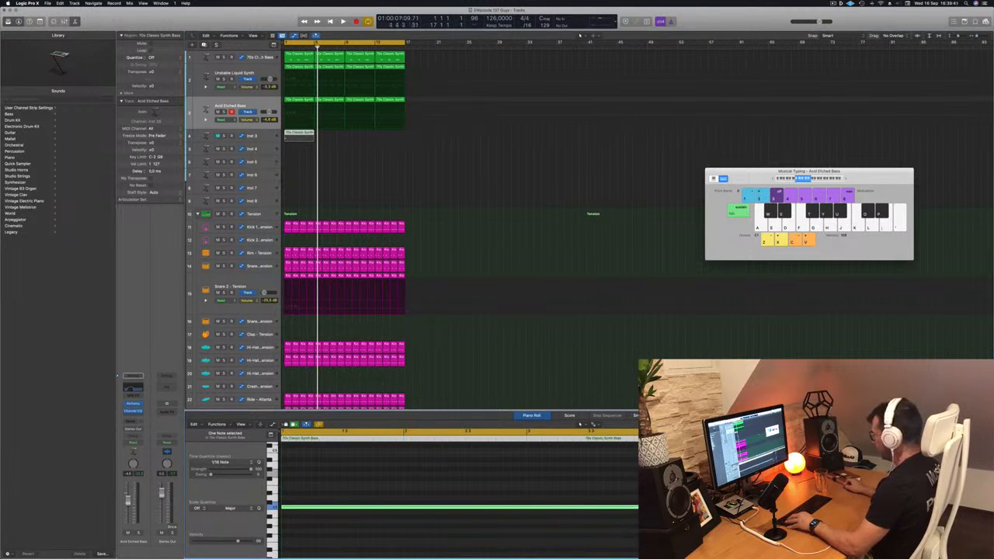
Copy the sustained note in the Inst 3 region an octave higher and start playback
scroll(301, 508, up, 1)
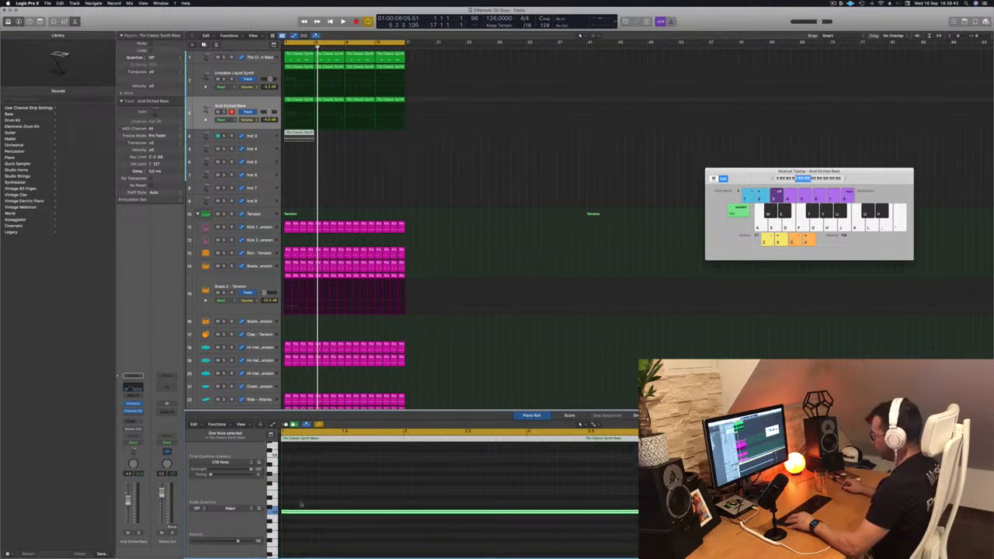
drag(298, 514, 298, 455)
key(space)
Insert the Arpeggiator MIDI effect on the Inst 3 track, audition it with the loop and bypass it
click(264, 136)
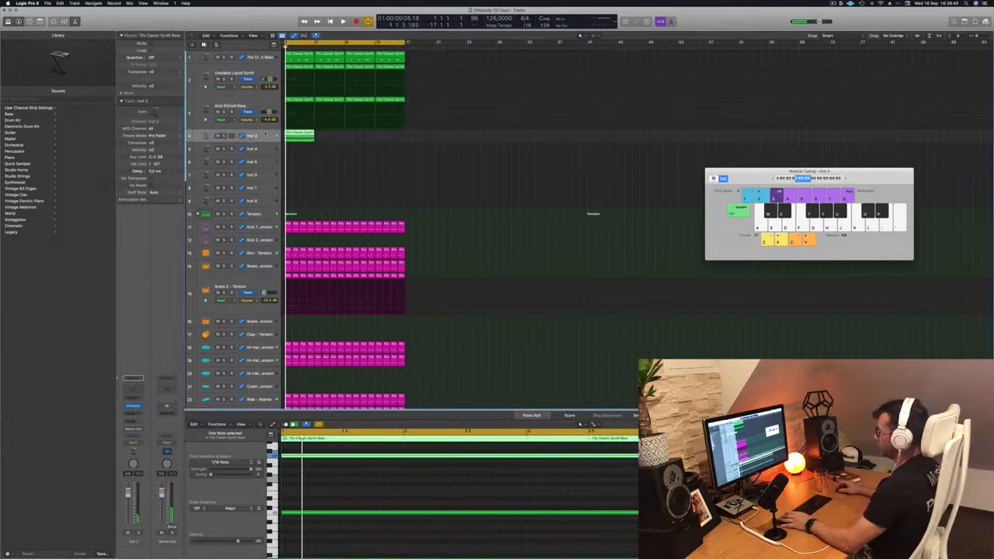
click(140, 397)
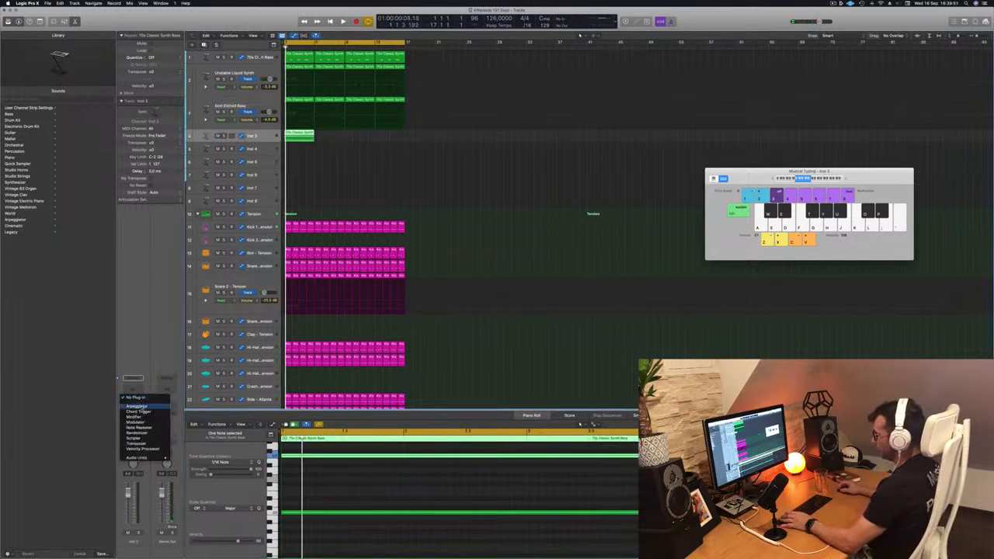
click(137, 406)
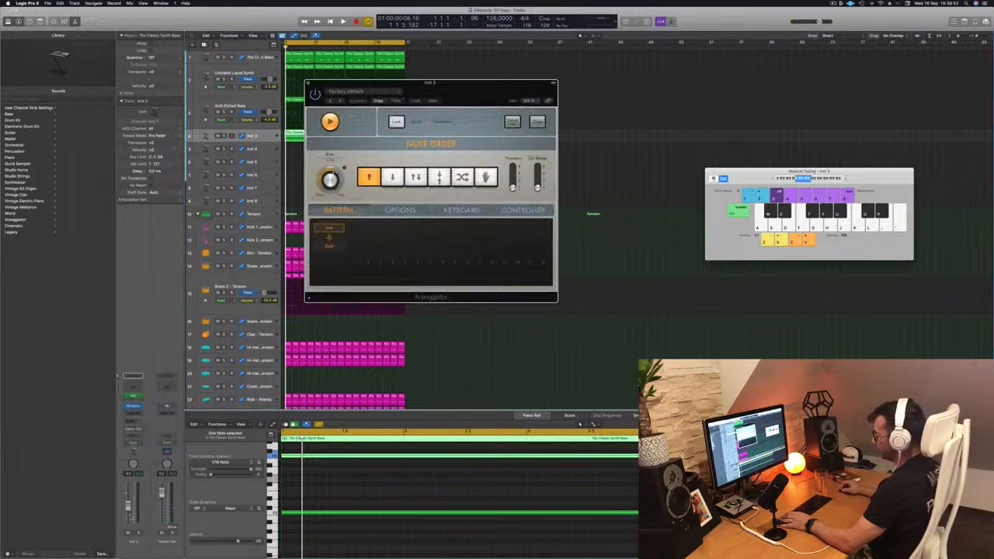
key(space)
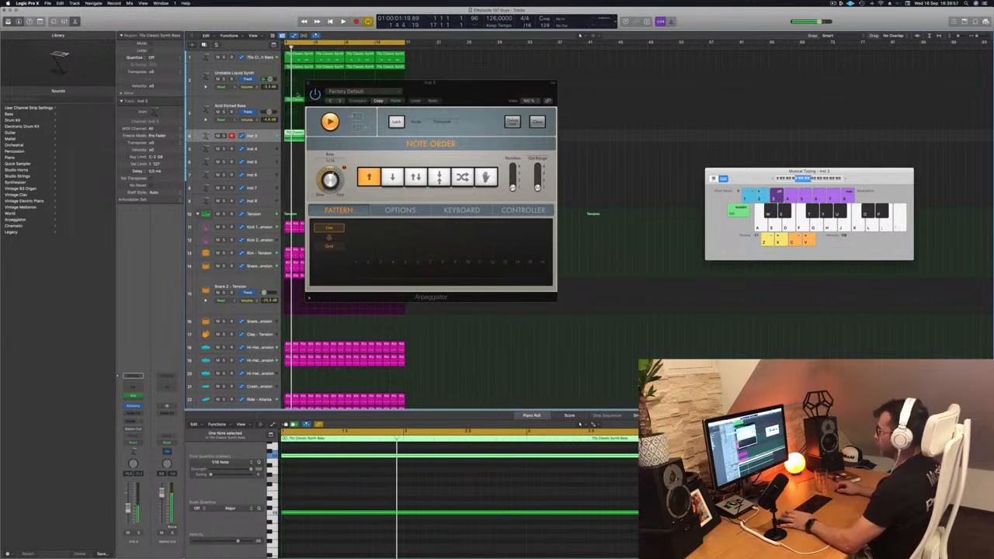
click(315, 94)
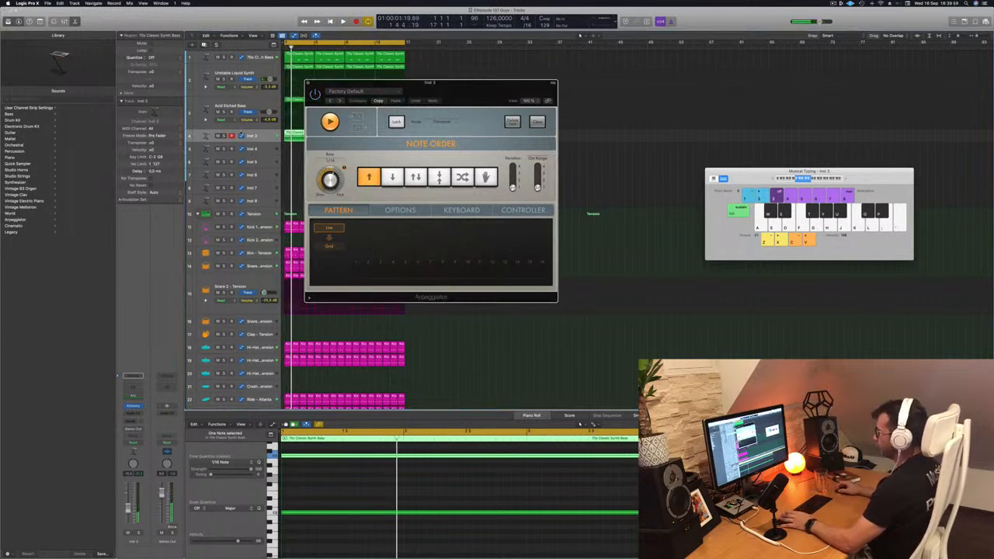
Load the Arpeggiated preset Noisy Definition in the Inst 3 track's Alchemy and close the Arpeggiator window
click(133, 406)
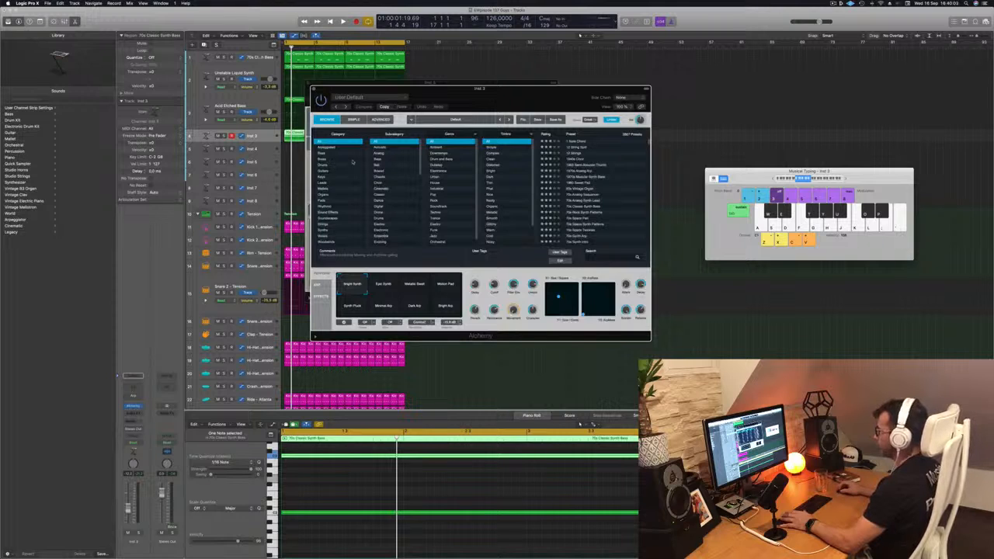
click(329, 147)
scroll(583, 209, down, 10)
click(577, 200)
drag(520, 89, 798, 94)
drag(330, 85, 373, 84)
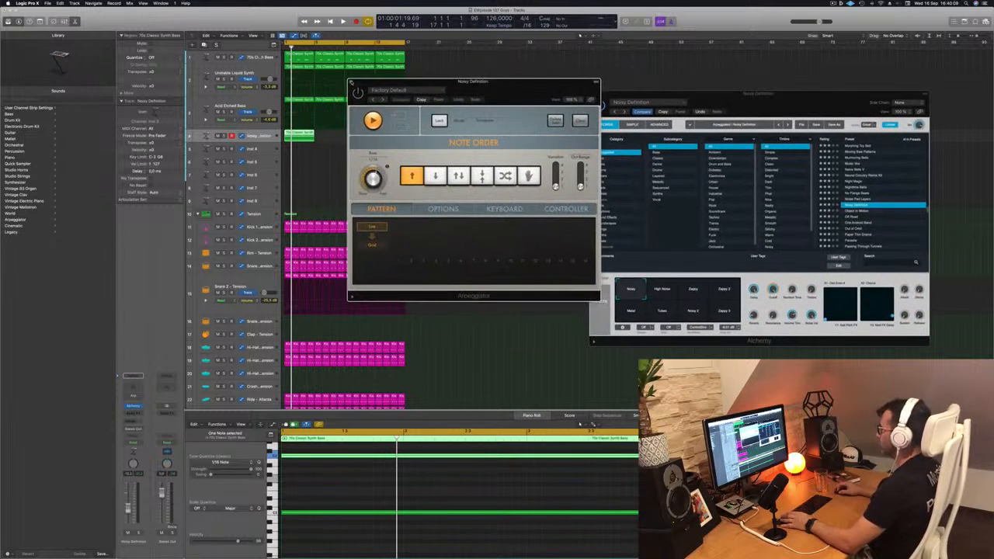
click(350, 82)
Copy the Noisy Definition region to fill the 16-bar loop, enlarge the track's height and play the loop
drag(296, 134, 363, 138)
drag(256, 141, 253, 159)
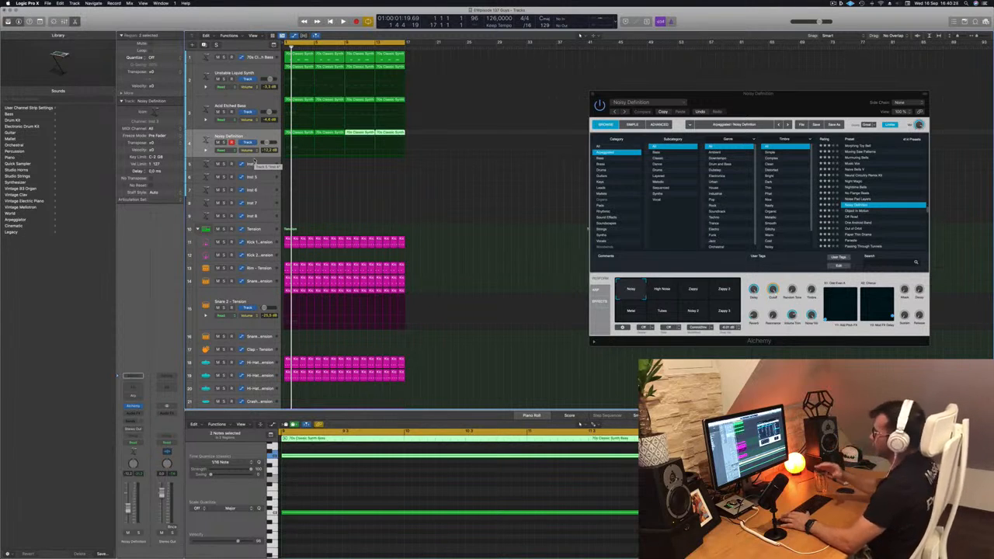
key(space)
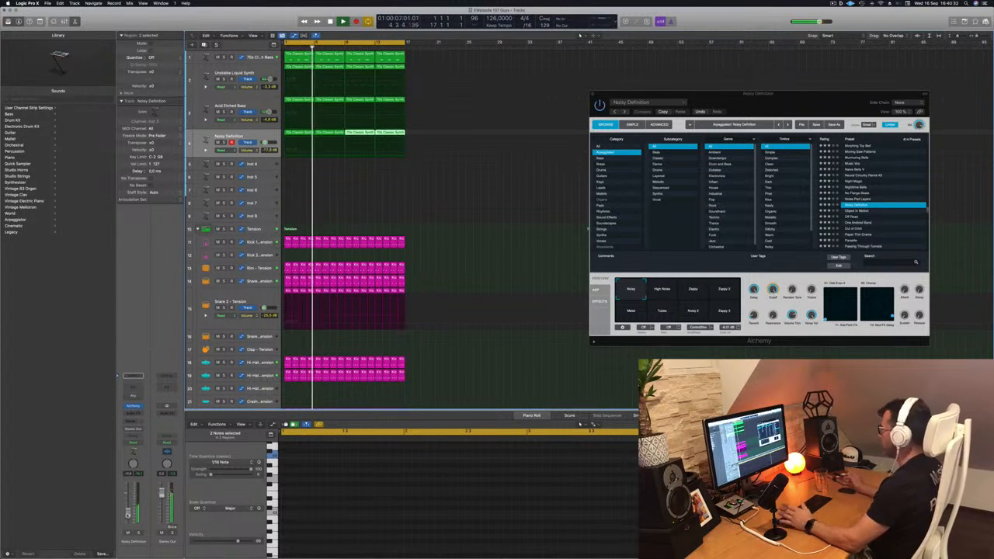
Audition Alchemy's Noisy Definition performance snapshots, from High Noise through Zappy 3, during playback and return to Noisy
drag(804, 103, 655, 113)
click(522, 298)
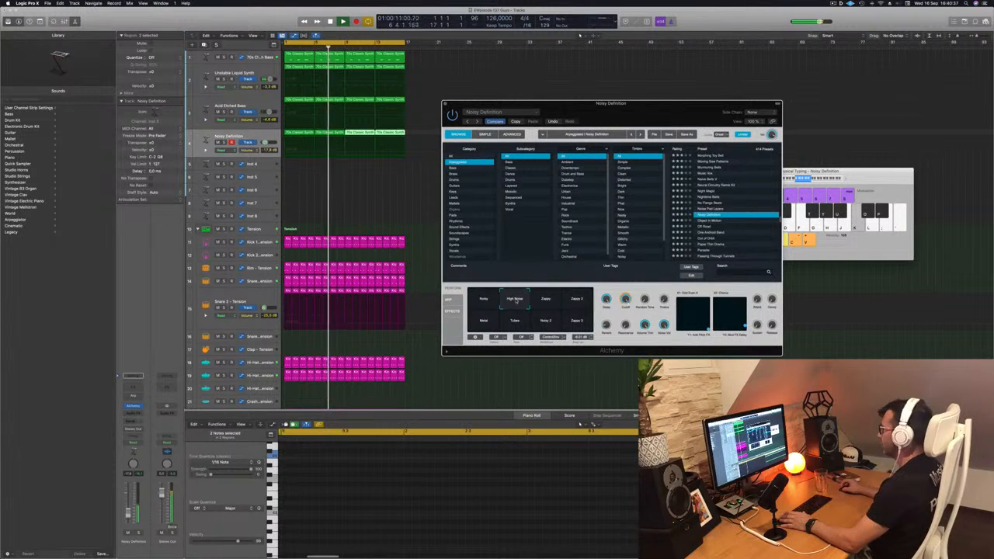
click(545, 304)
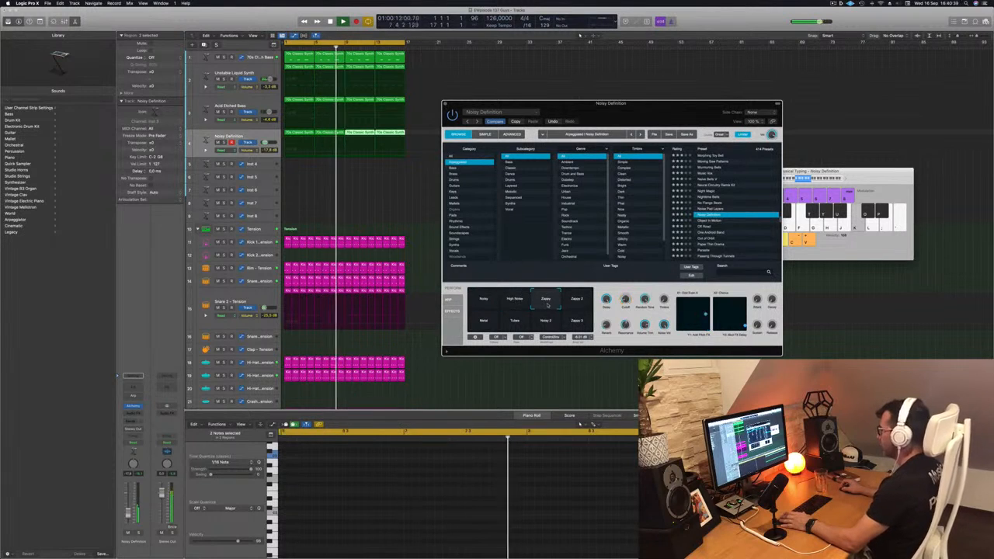
click(576, 305)
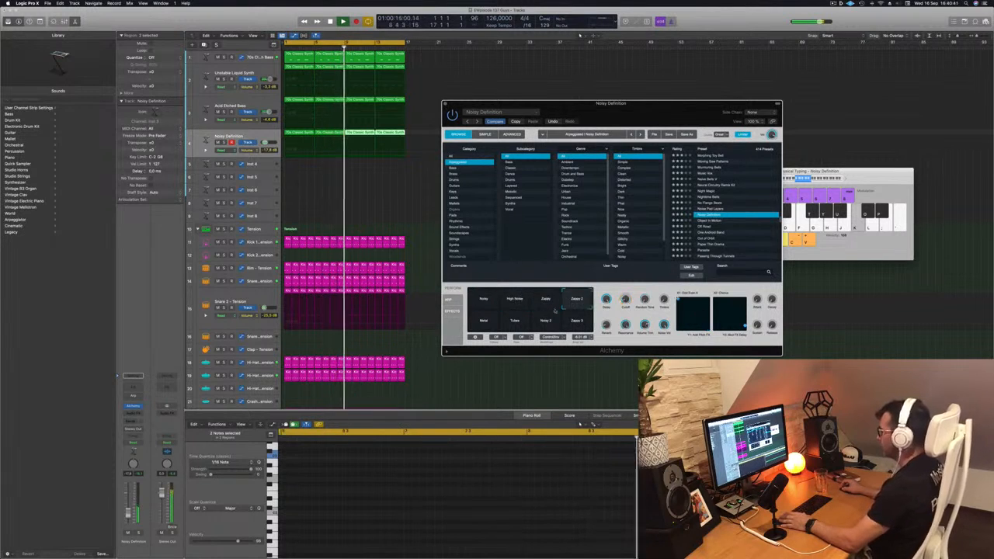
click(485, 325)
click(515, 323)
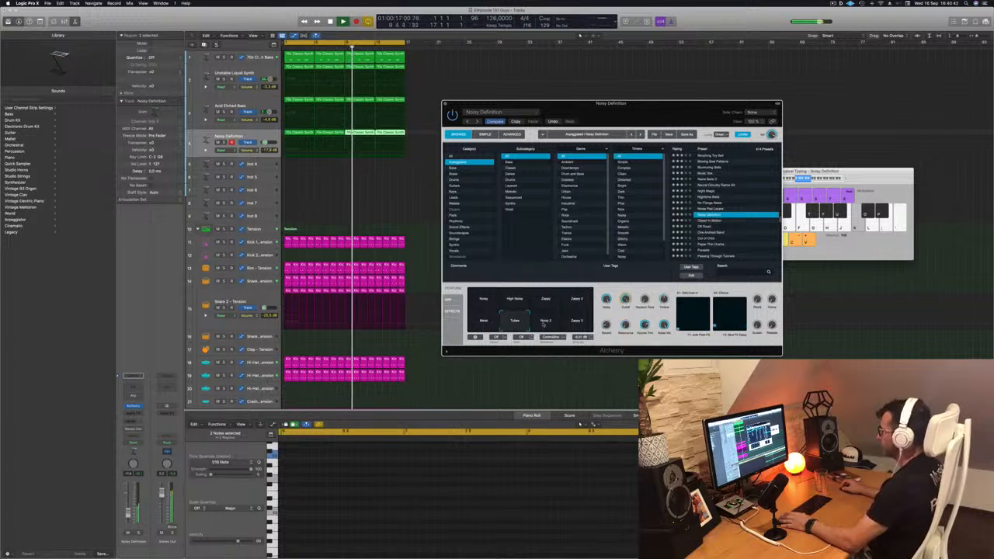
click(545, 323)
click(575, 321)
click(483, 298)
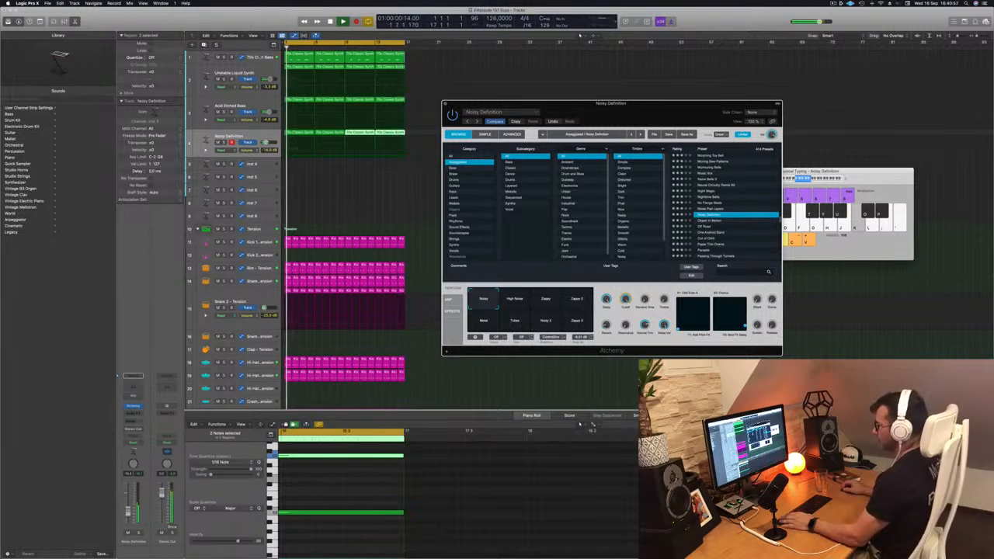
key(space)
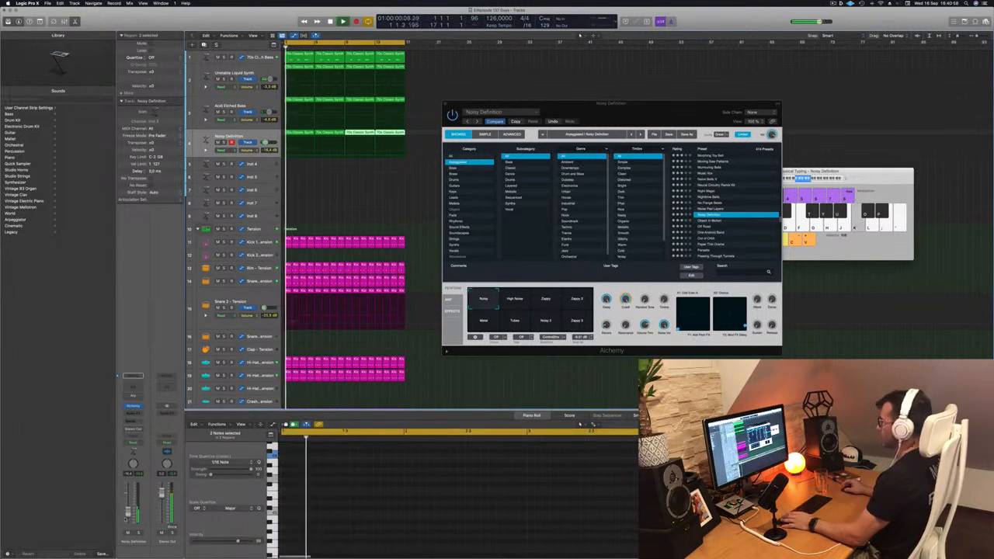
Replace the Noisy Definition sound with the Alchemy preset Object In Motion
click(332, 170)
click(304, 135)
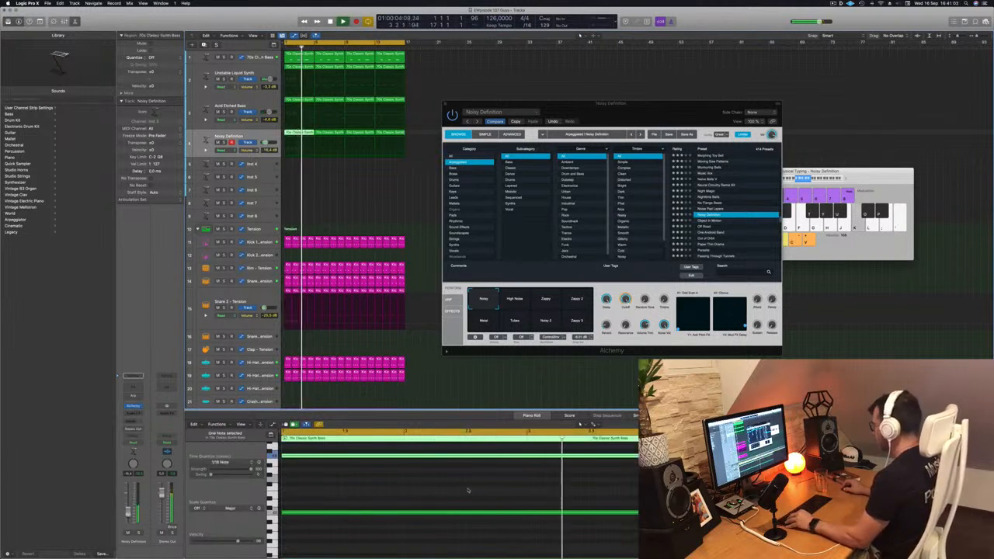
click(345, 194)
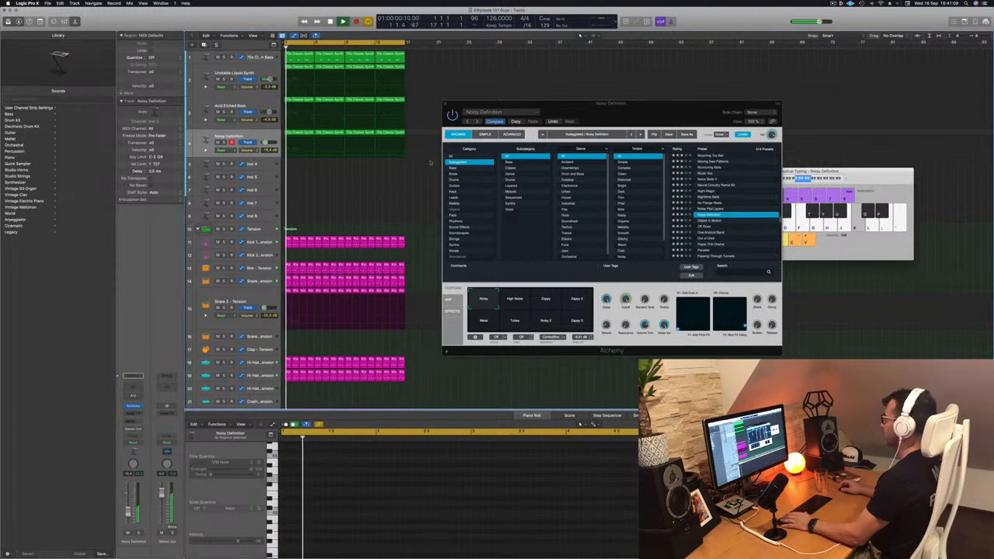
click(516, 122)
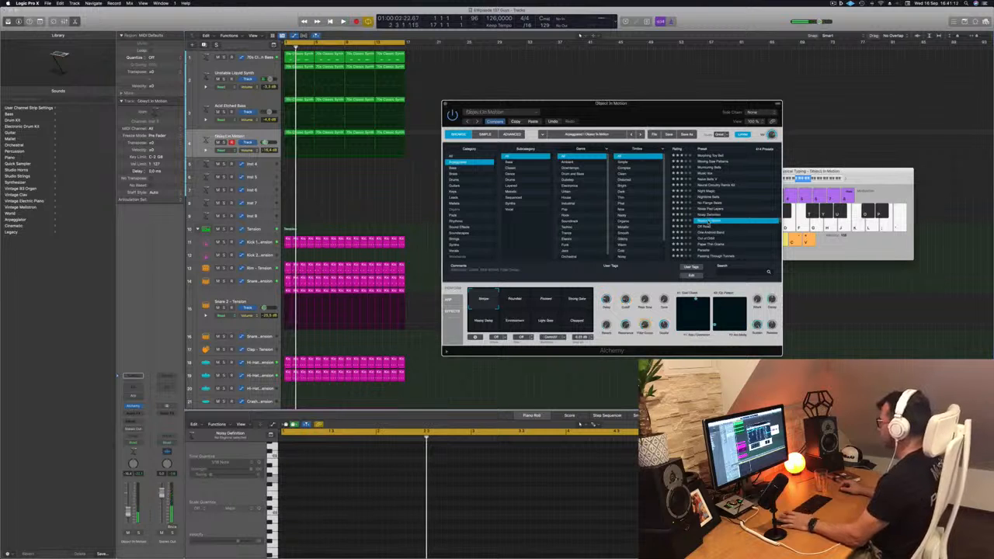
drag(656, 112, 655, 93)
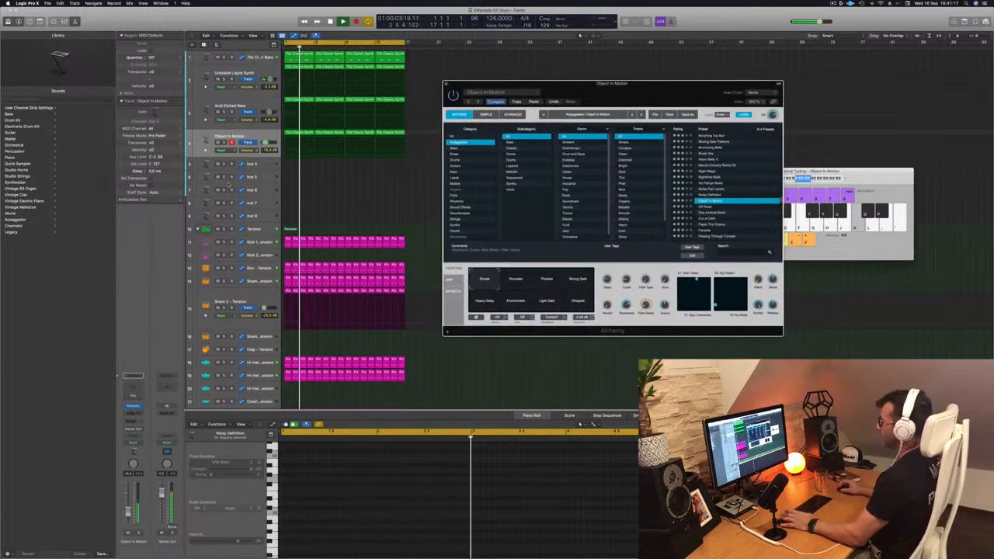
Solo the Object In Motion track briefly, return to the loop start and select all of the track's regions
key(s)
click(224, 142)
key(Return)
click(247, 135)
Audition the Object In Motion snapshots Rounded, Plucked, Strong Gate, Heavy Delay, Environment, Light Gate and Chopped with the loop
click(516, 281)
click(547, 280)
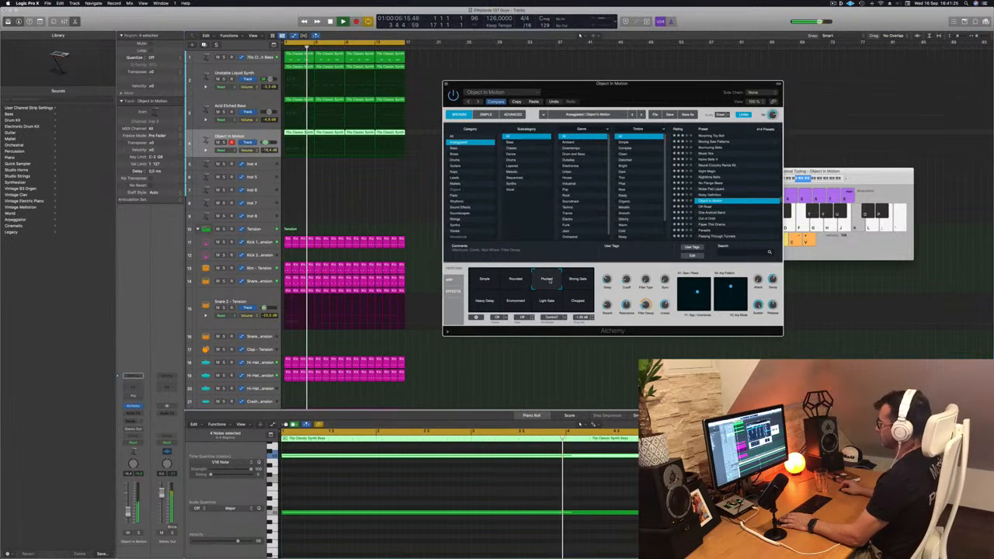
click(577, 281)
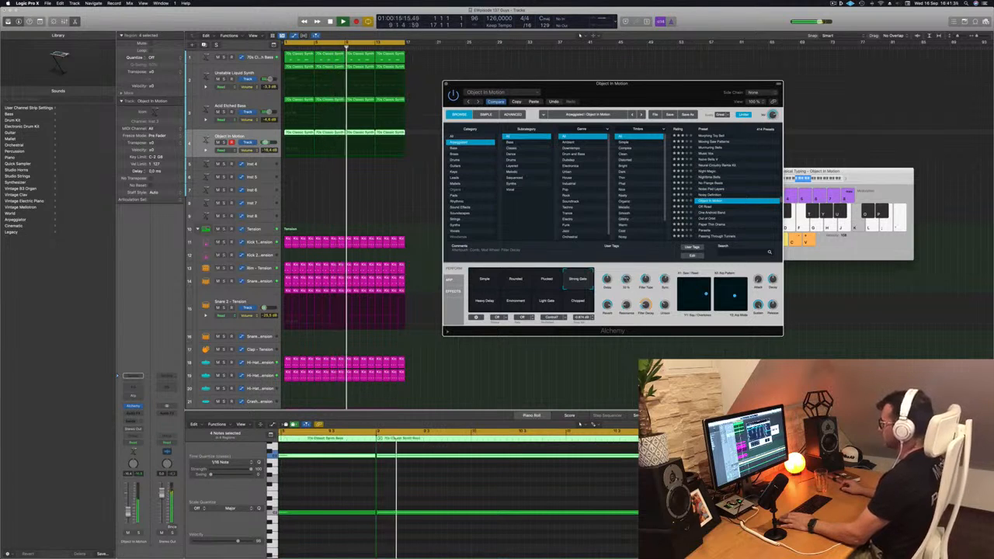
click(485, 304)
key(space)
key(space)
click(515, 302)
click(548, 302)
click(576, 302)
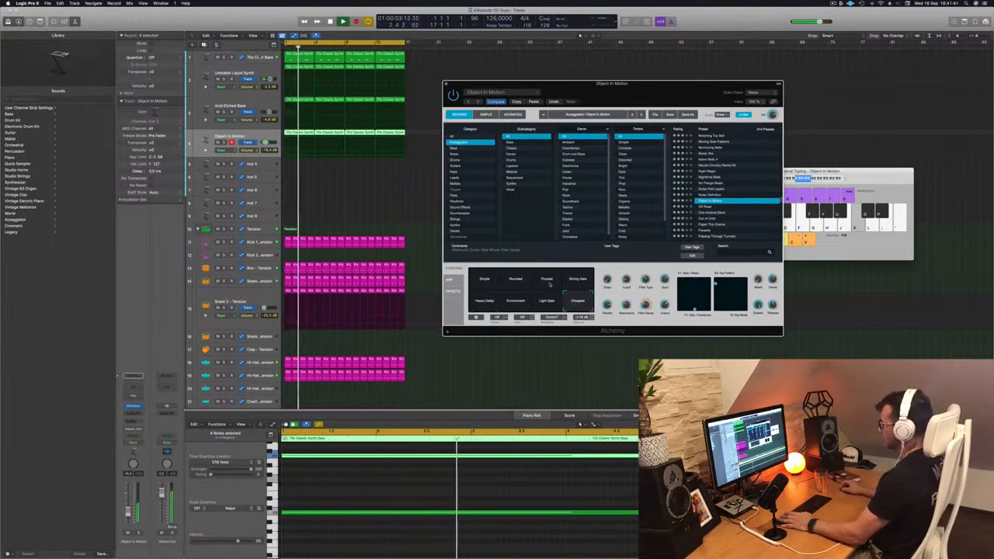
Compare the Light Gate, Plucked, Rounded and Strong Gate snapshots again and settle on Simple
click(548, 304)
click(548, 280)
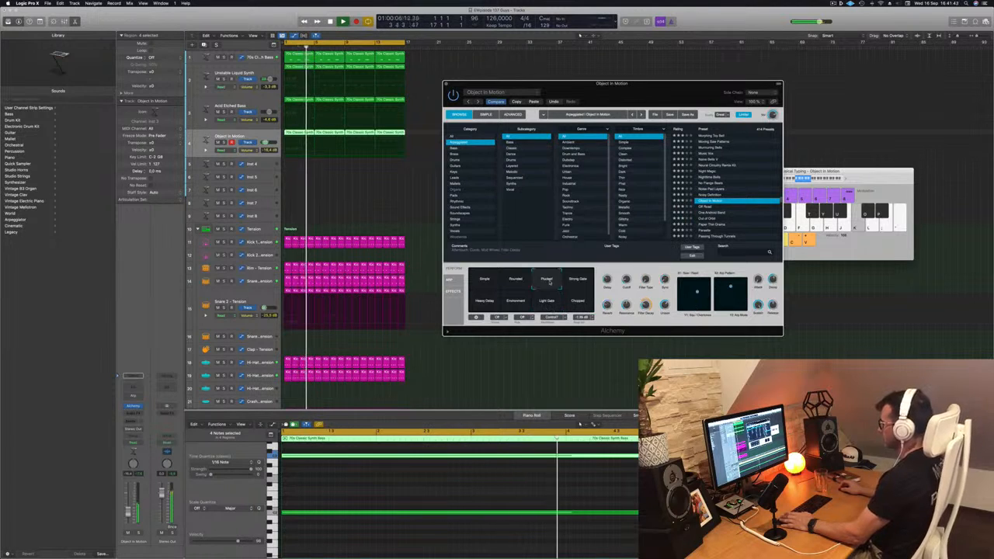
click(482, 281)
click(515, 281)
click(546, 281)
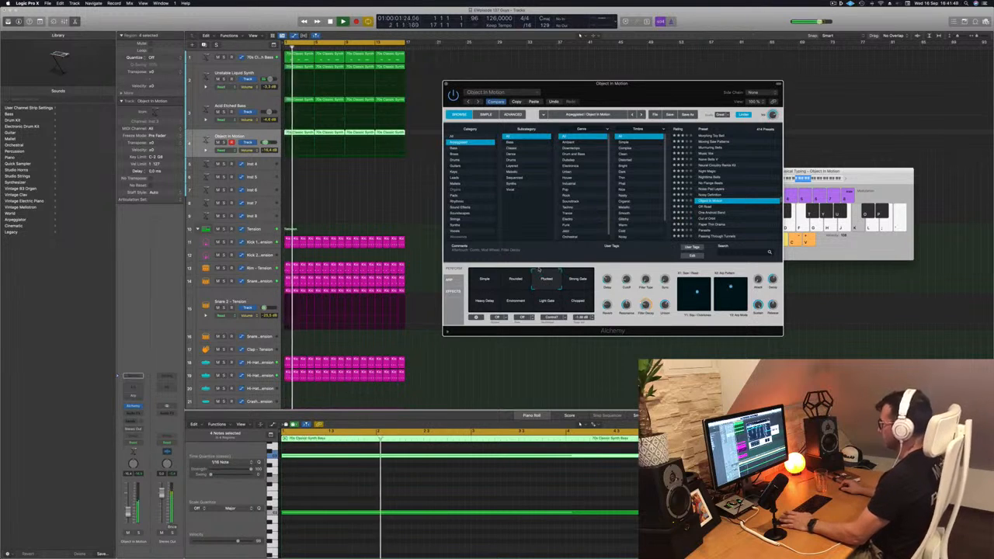
click(578, 280)
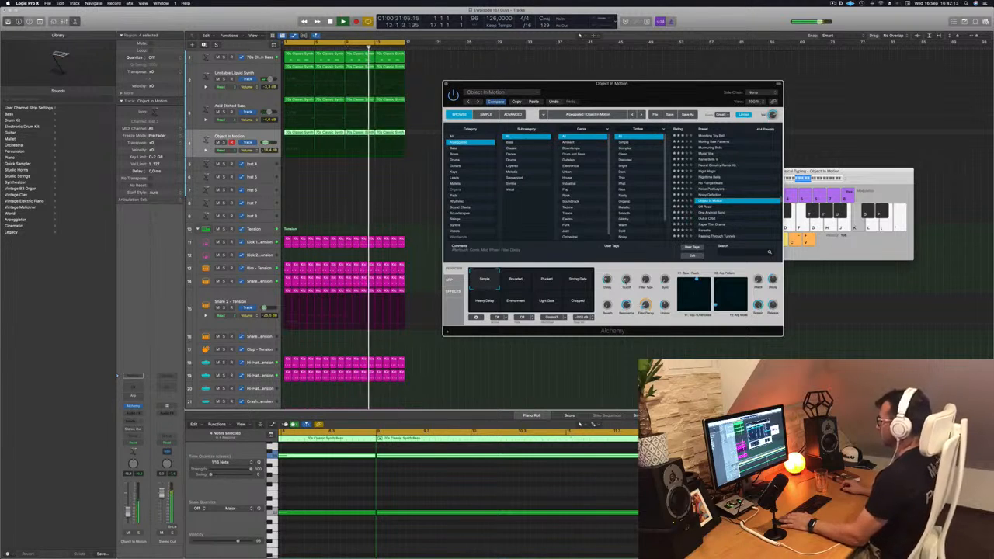
Add a Channel EQ to the Object In Motion track with a low cut at 175 Hz, 12 dB/Oct, and close it
key(Return)
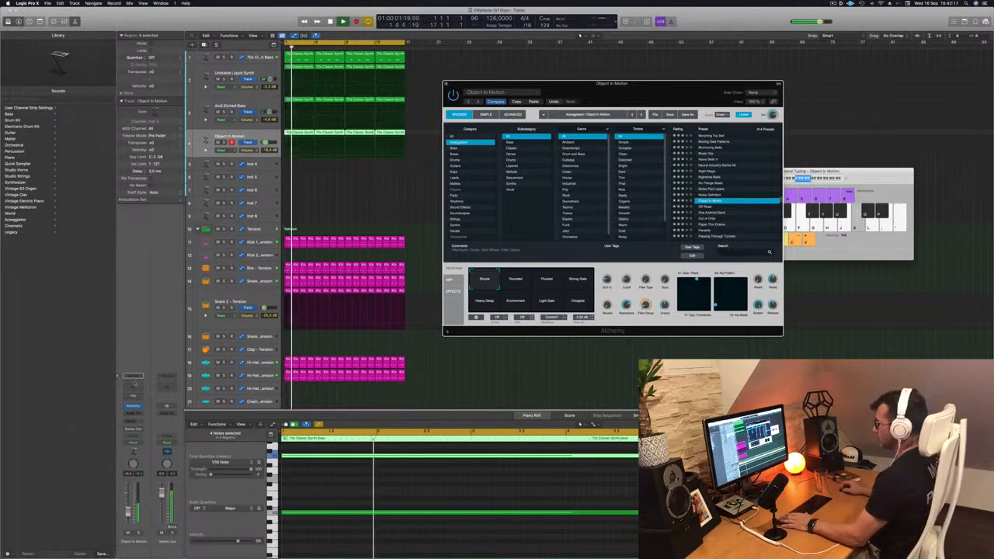
click(133, 386)
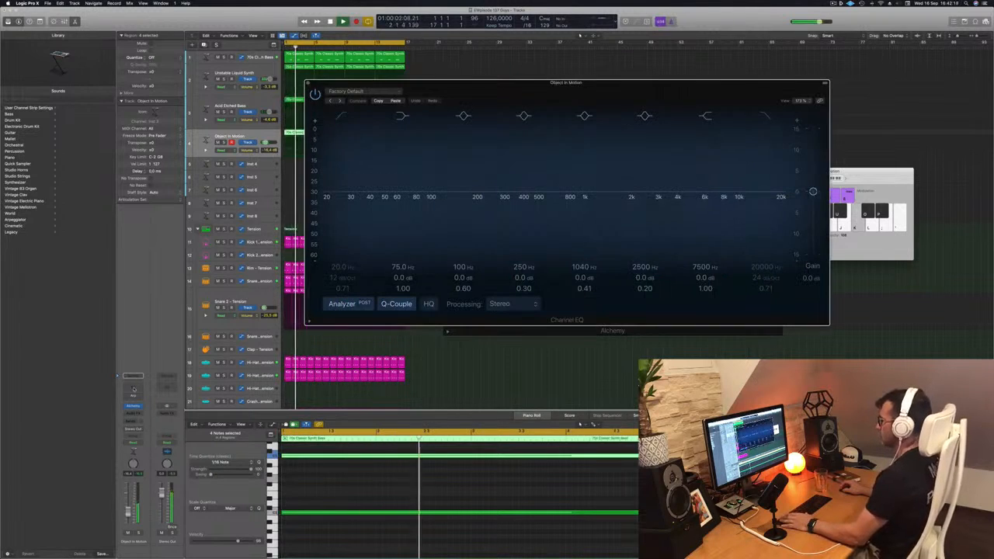
click(341, 116)
drag(342, 182, 486, 166)
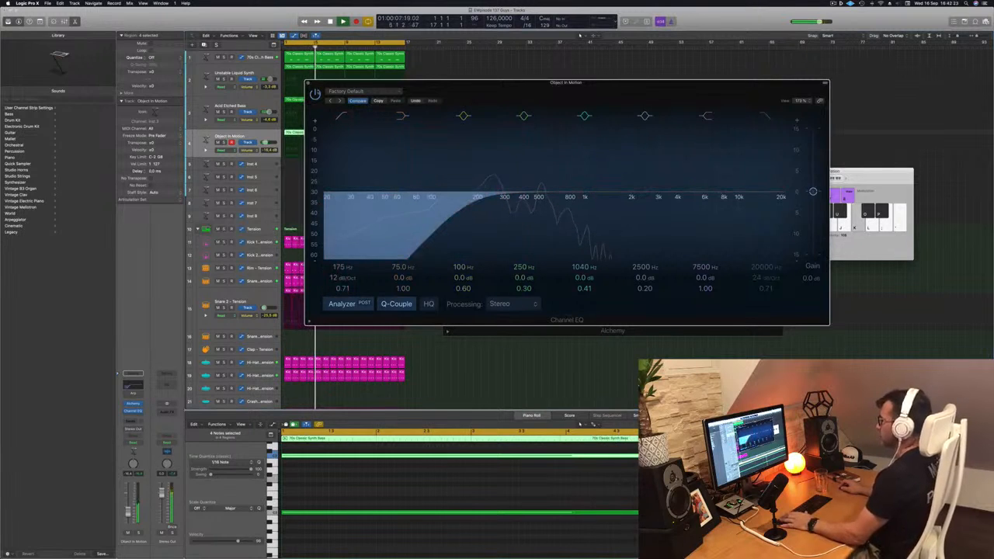
click(307, 84)
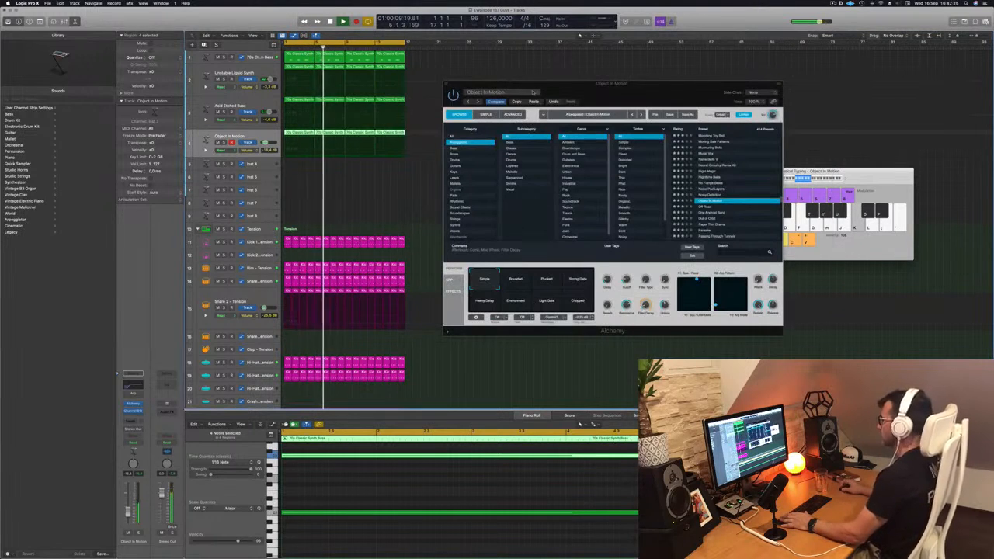
Switch the Object In Motion patch to the Strong Gate snapshot, listen to it with the loop and close its Alchemy window
drag(533, 92, 502, 76)
click(521, 264)
click(550, 265)
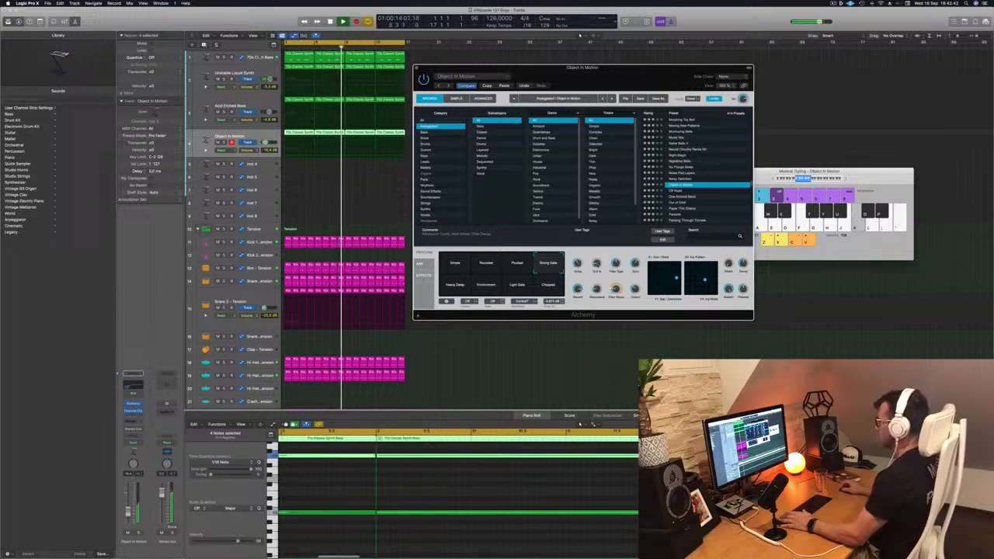
drag(628, 70, 719, 69)
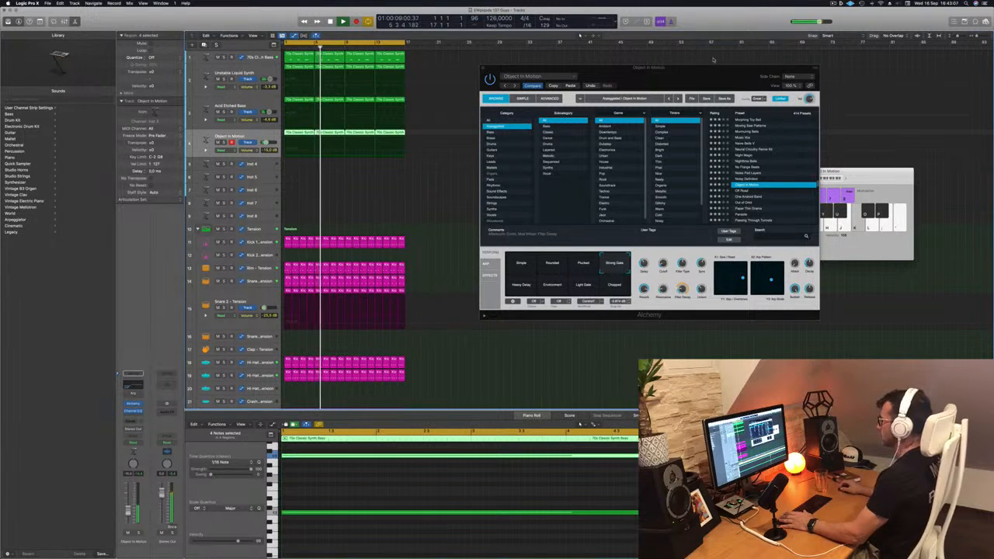
drag(699, 68, 615, 86)
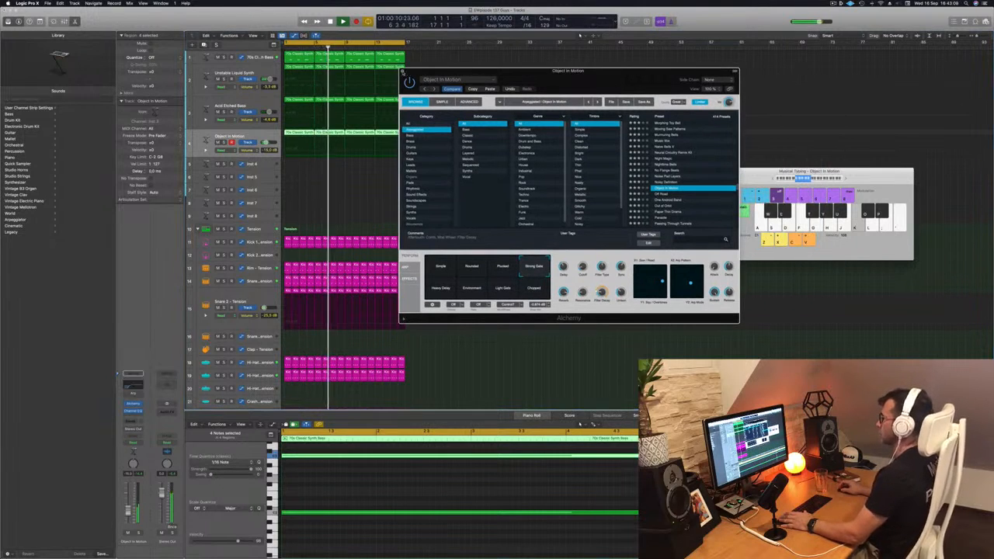
click(403, 70)
click(832, 3)
click(721, 16)
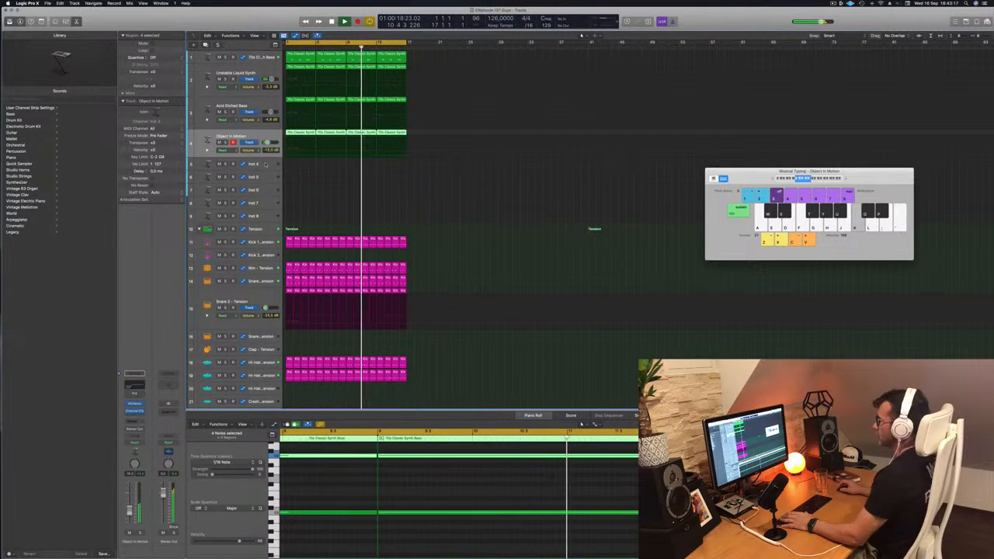
Select the Inst 4 track, enlarge its height in the track list and restart playback from the loop start
key(Down)
key(Return)
drag(264, 168, 259, 209)
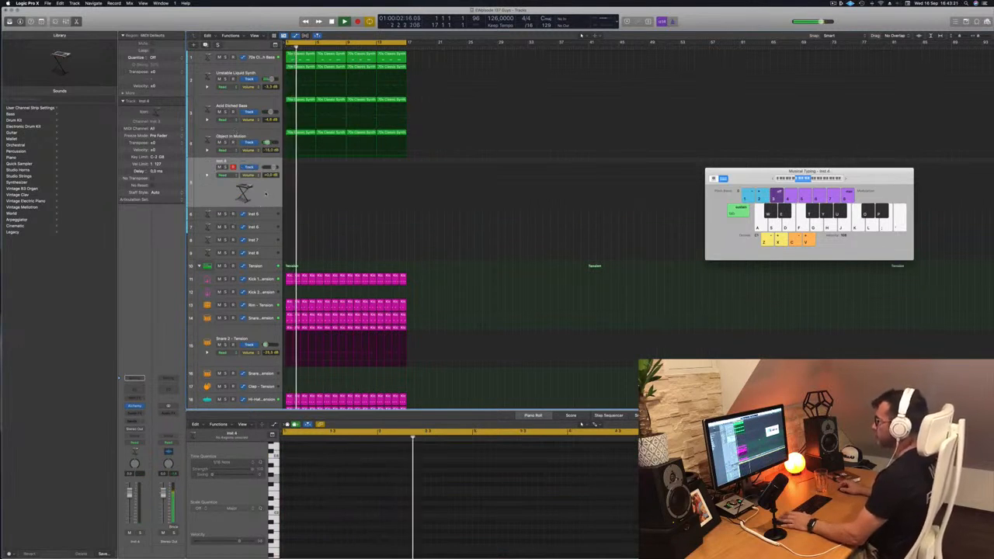
key(space)
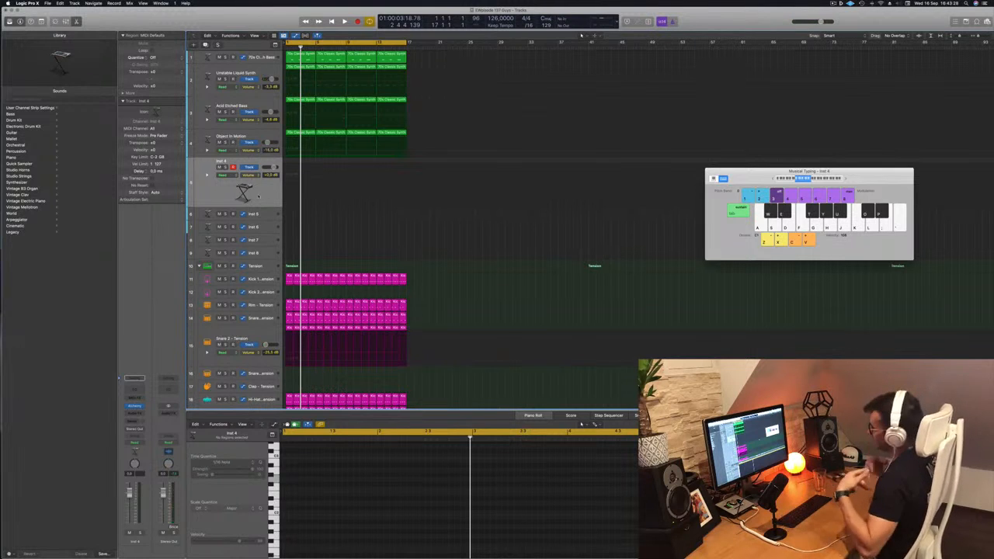
key(space)
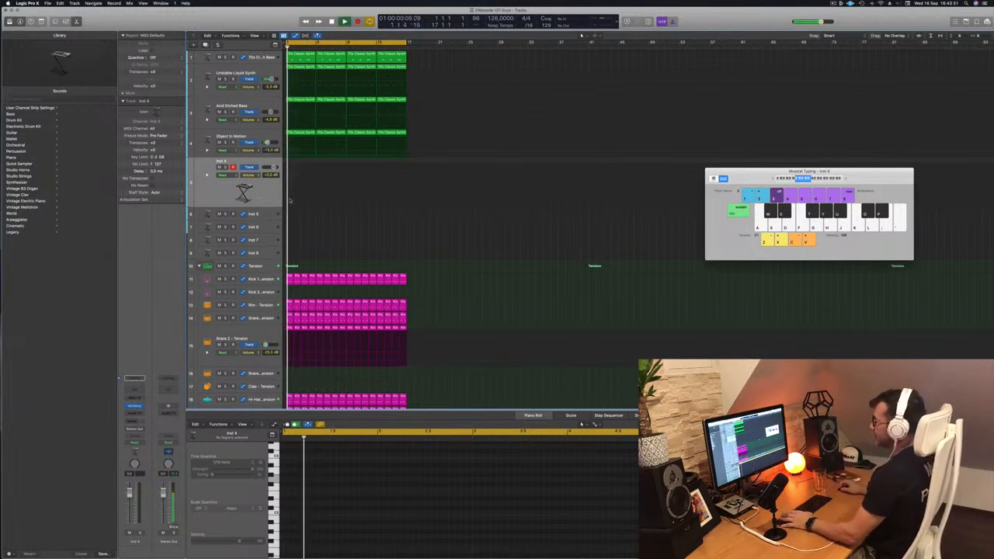
Add a send to Bus 4 on the Inst 4 track's channel strip
click(134, 378)
mouse_move(144, 429)
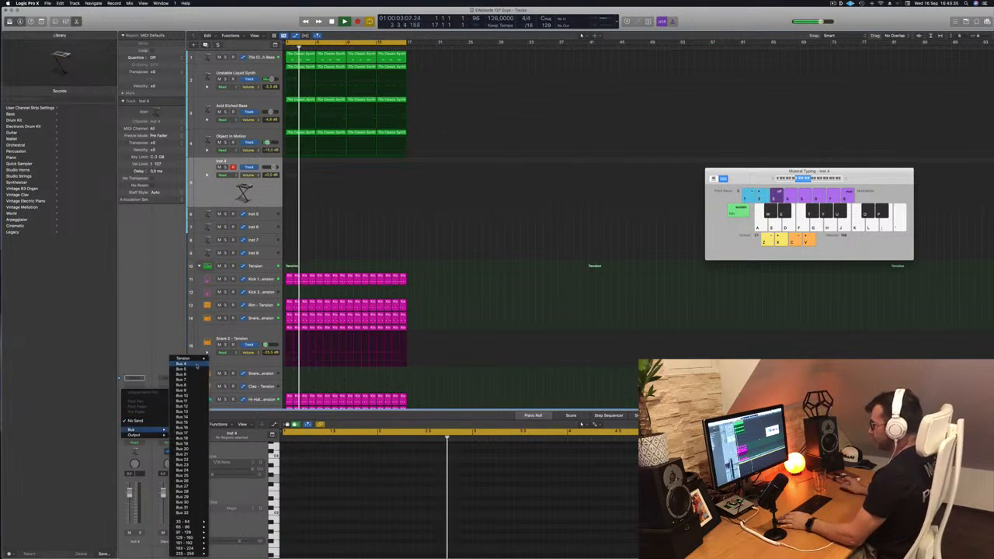
click(180, 385)
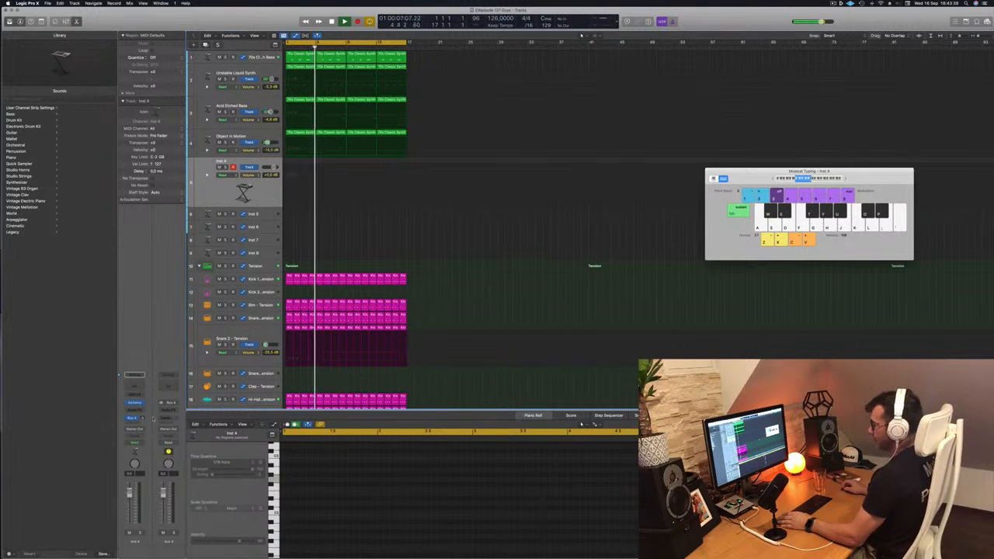
click(131, 418)
click(160, 392)
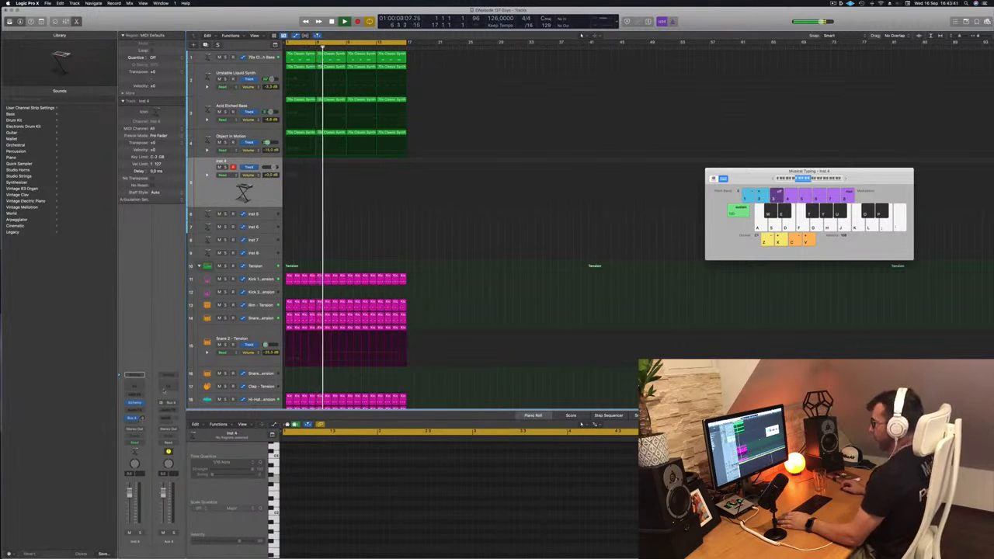
Insert a stereo SilverVerb on the new aux channel, load the grandiose preset and set Wet to 100%
click(169, 409)
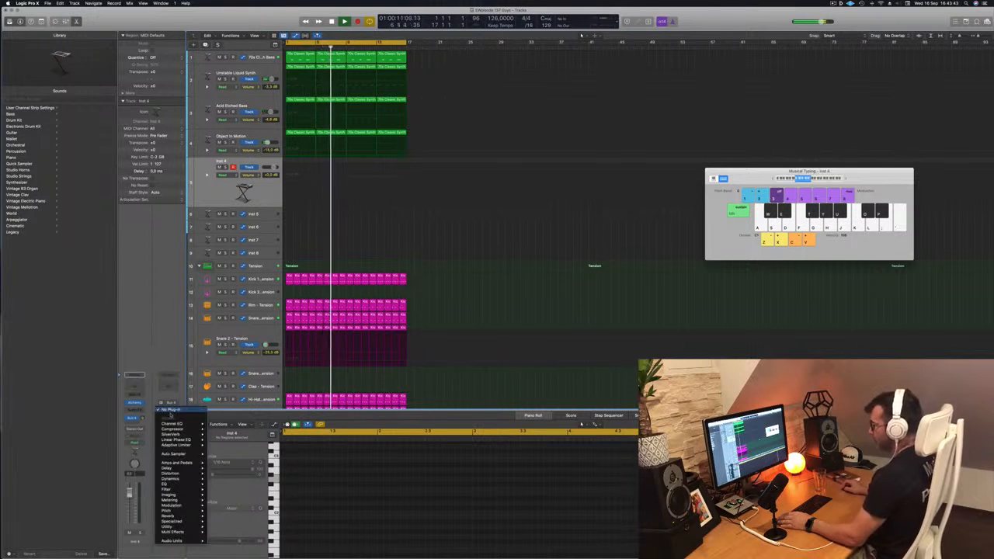
mouse_move(175, 434)
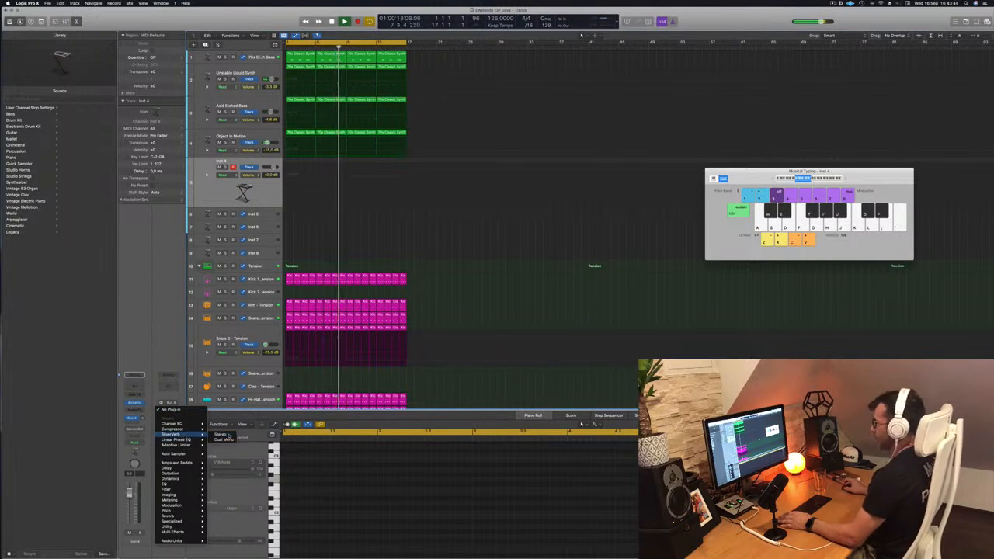
click(220, 434)
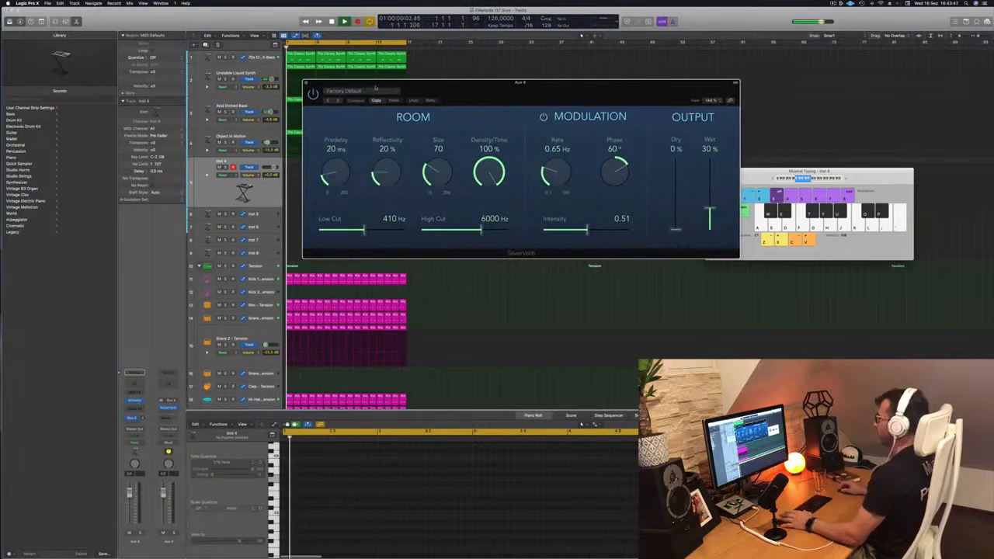
click(375, 90)
click(369, 206)
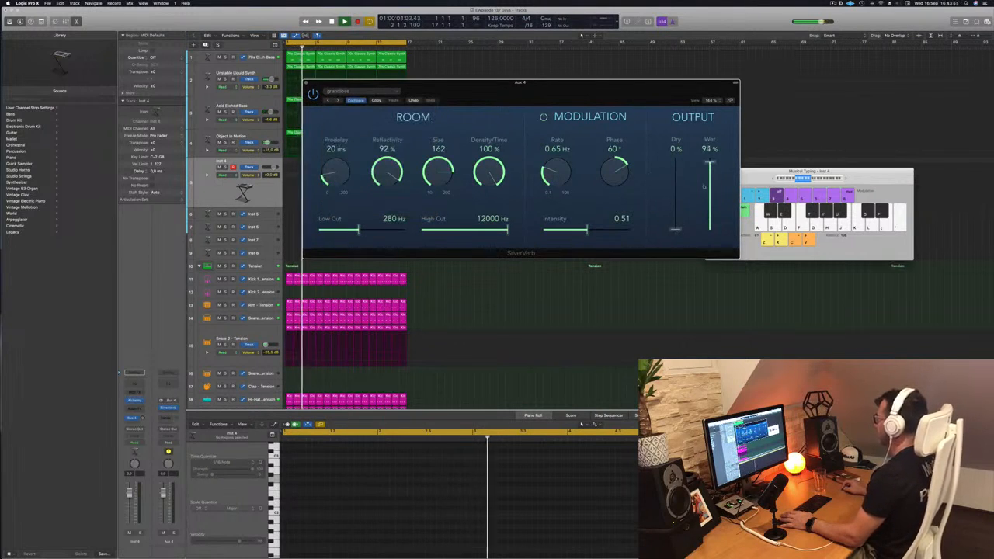
drag(615, 91, 743, 79)
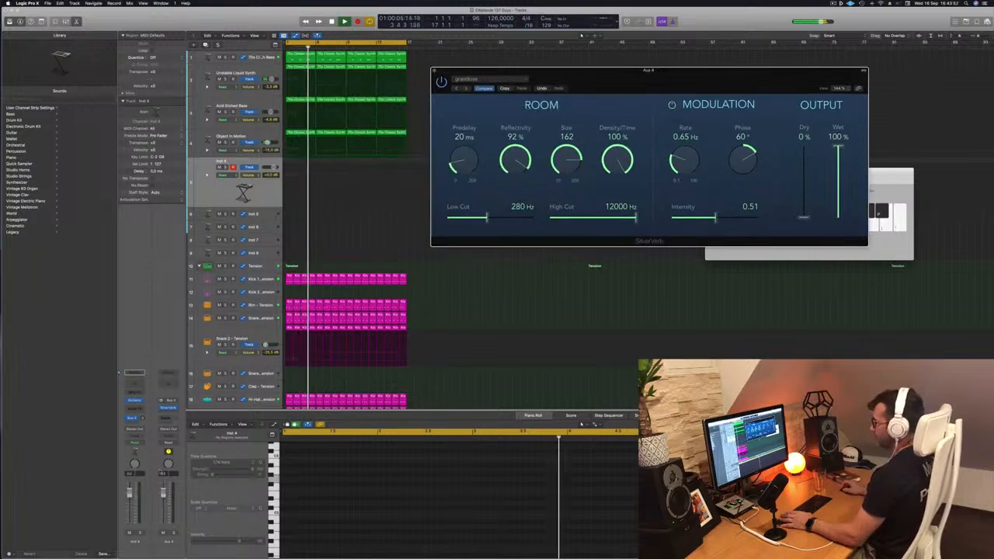
Open Alchemy on the Inst 4 track, arrange the plug-in windows, lower the track's volume and play test notes on the default patch
click(135, 401)
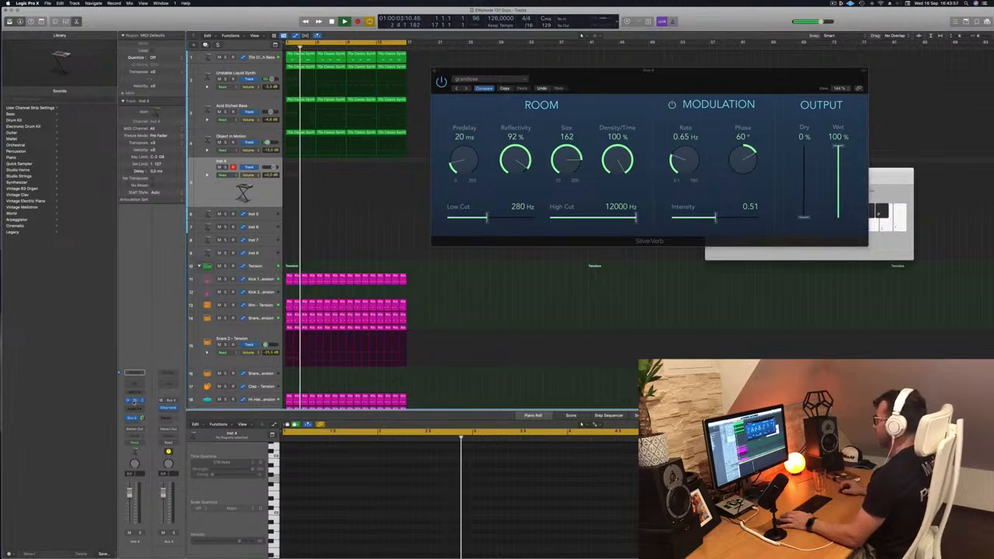
drag(663, 74, 789, 65)
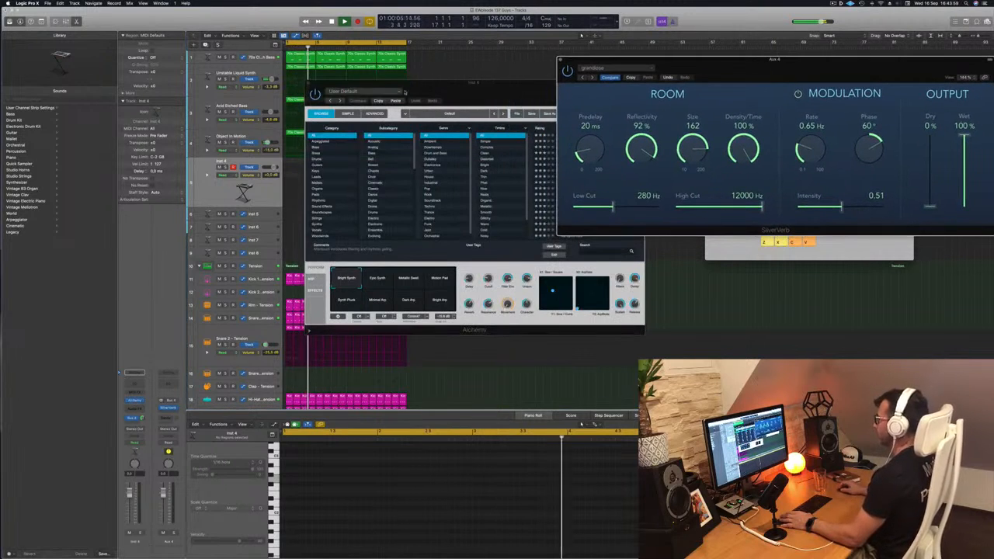
drag(417, 82, 528, 92)
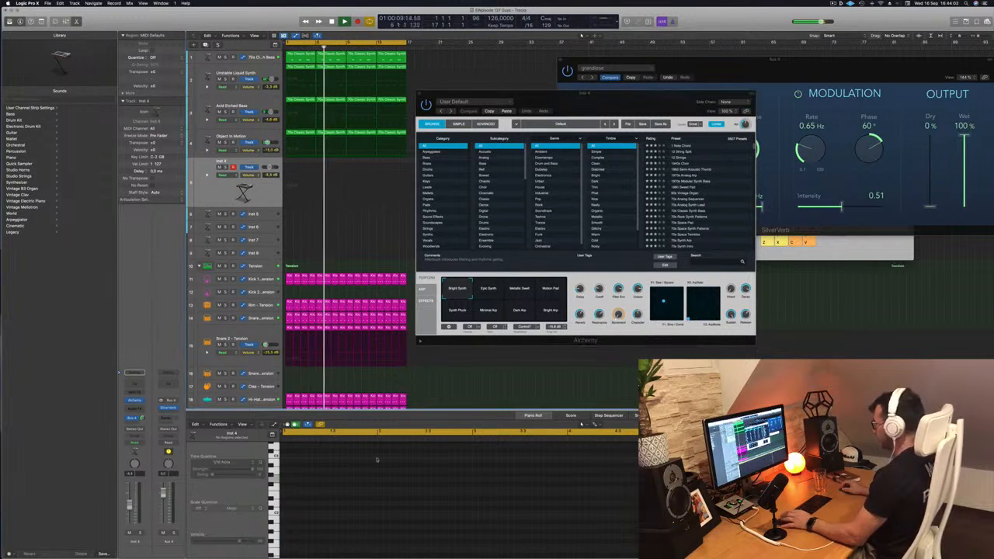
click(851, 249)
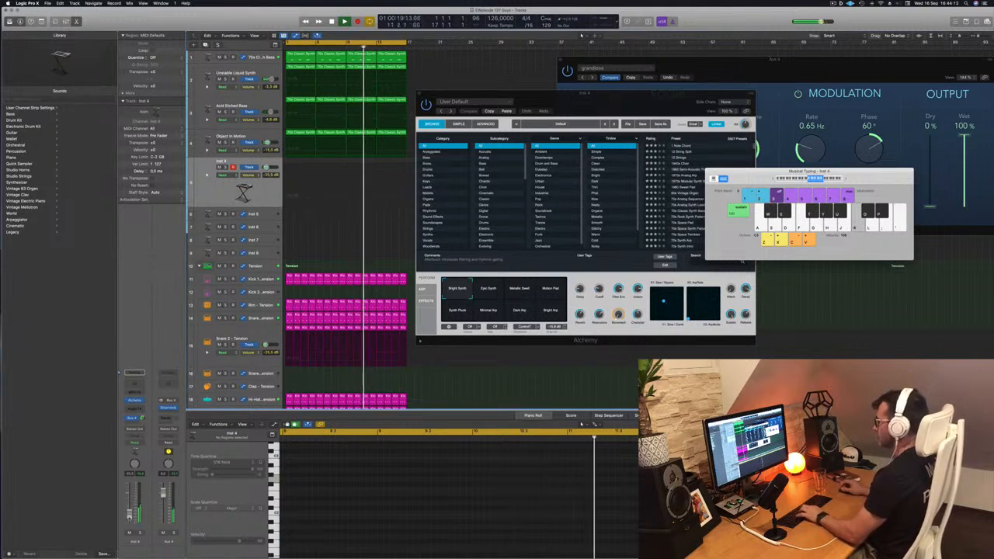
key(h)
key(j)
key(k)
drag(638, 96, 526, 91)
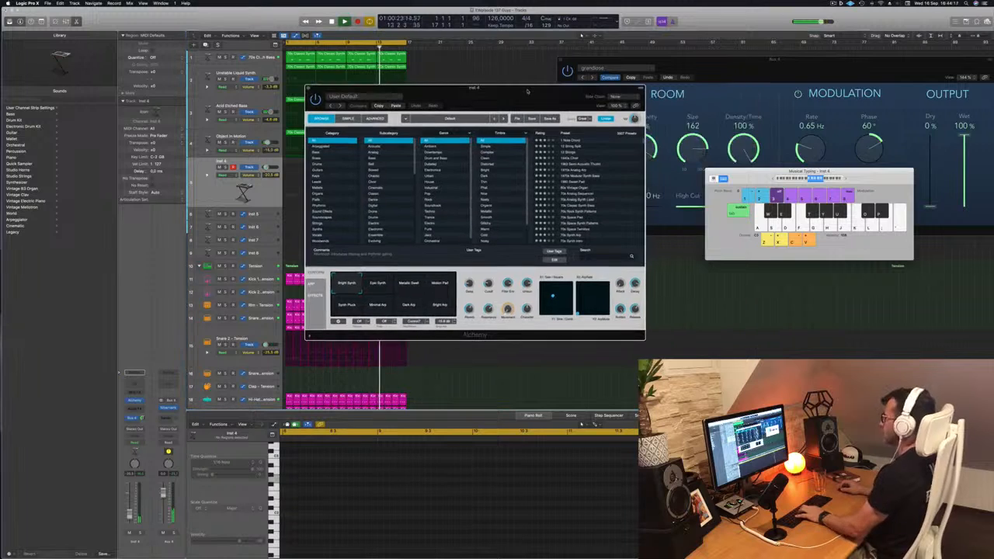
Audition the Alchemy presets 1 Note Chord, 12 String Split and 12 Strings by playing notes over the loop
click(572, 140)
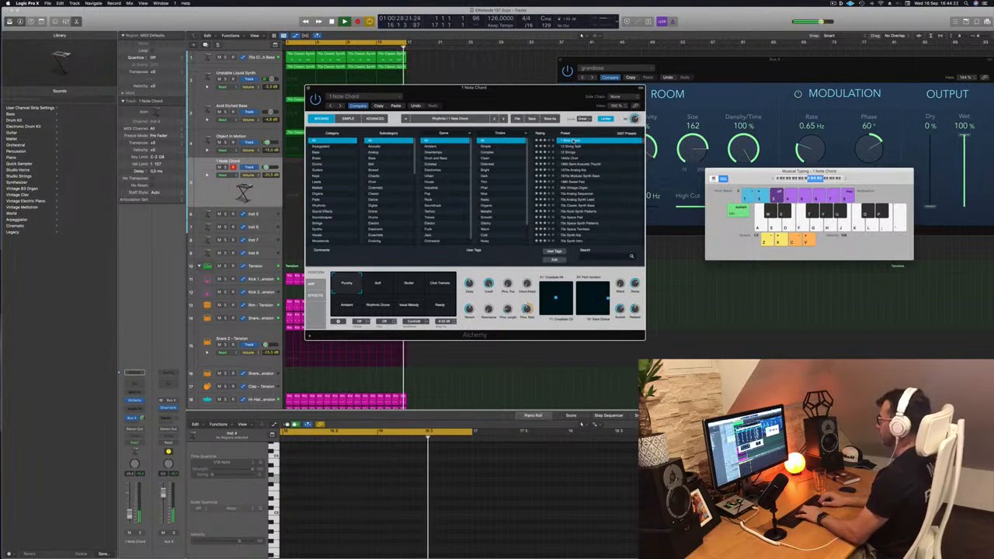
key(Down)
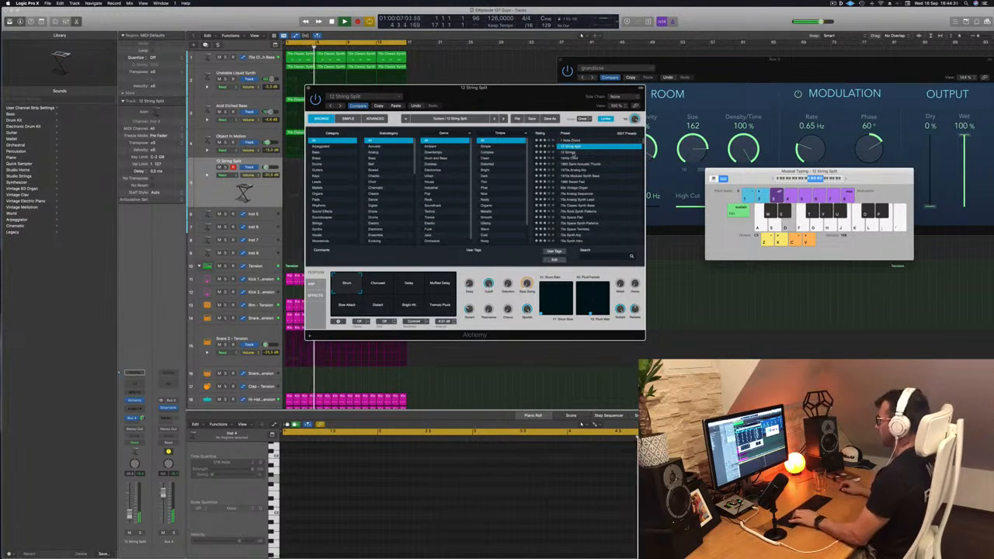
key(Down)
drag(551, 103, 673, 93)
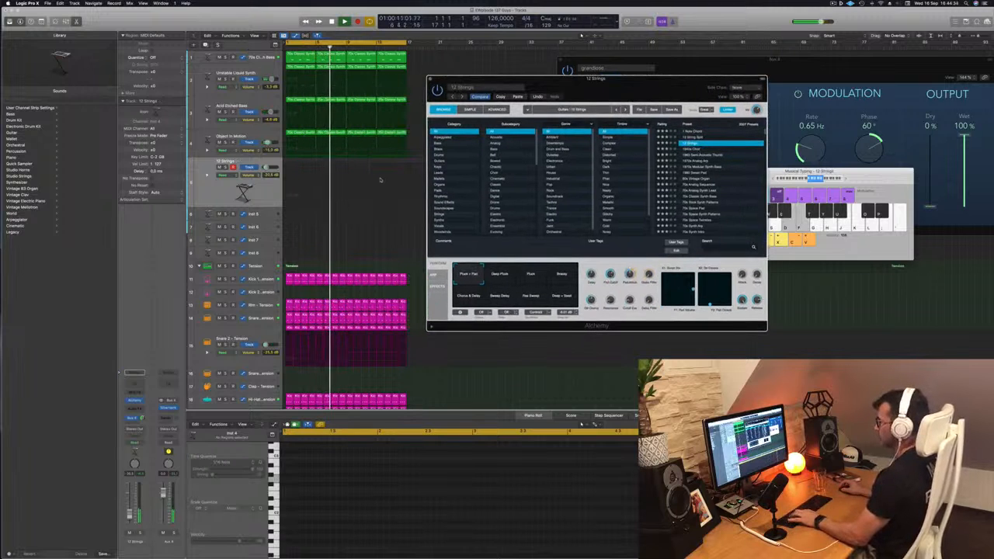
key(s)
key(d)
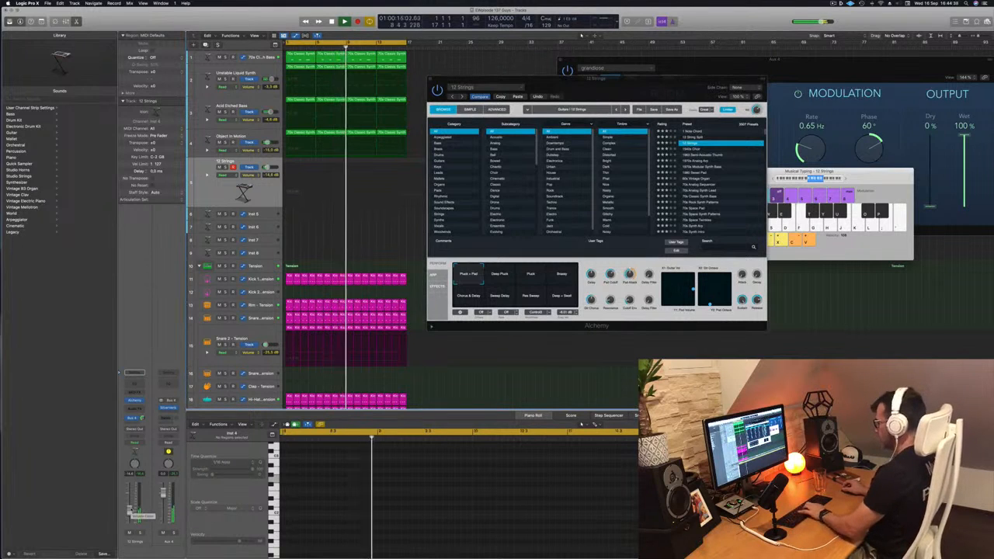
key(apostrophe)
key(l)
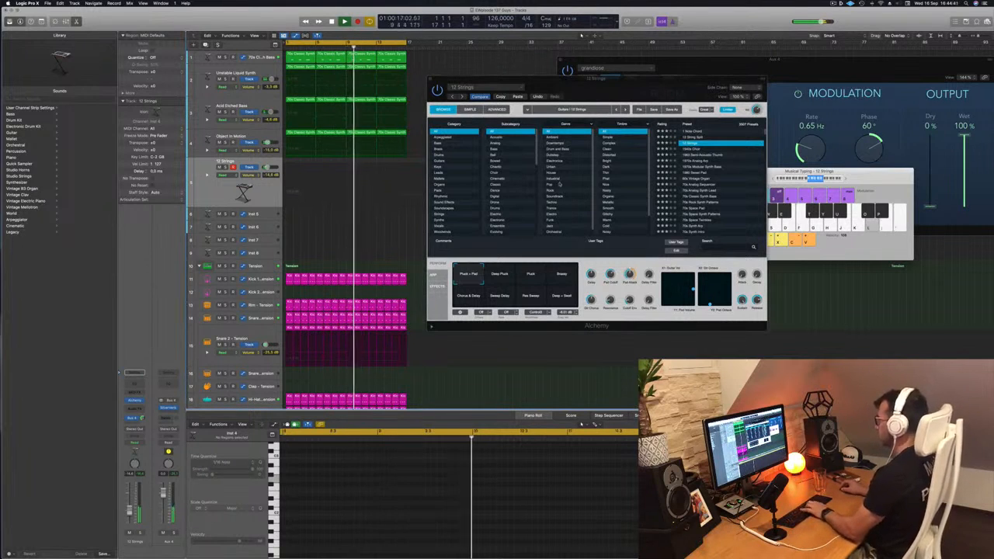
Try the fourth snapshot of 12 Strings in a lower octave and set the track's volume to -13.4 dB while playing notes
click(554, 274)
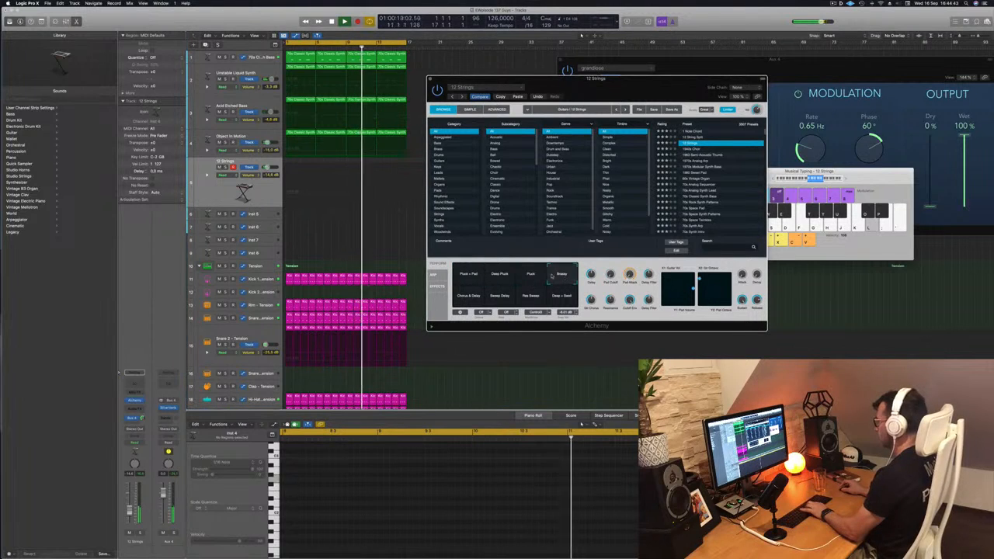
key(j)
click(802, 180)
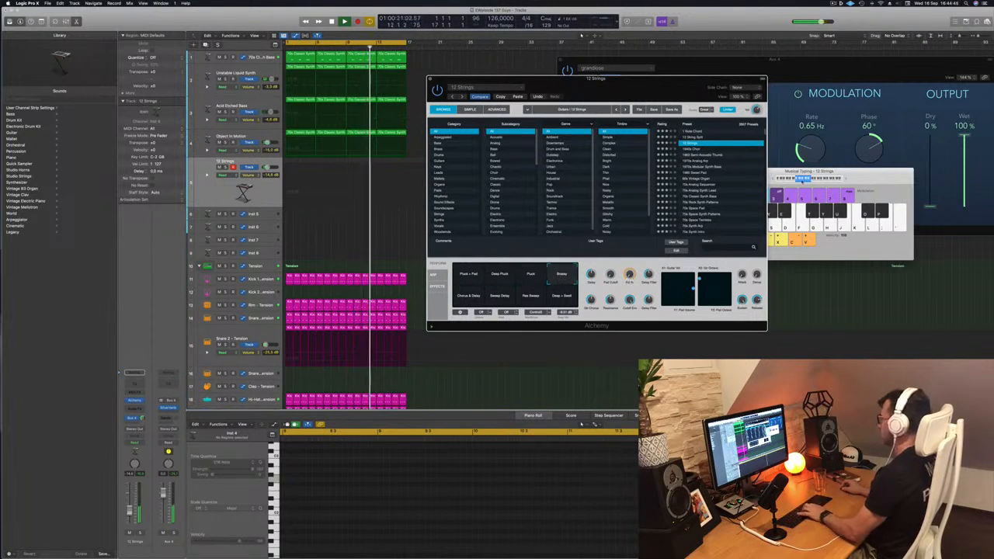
key(k)
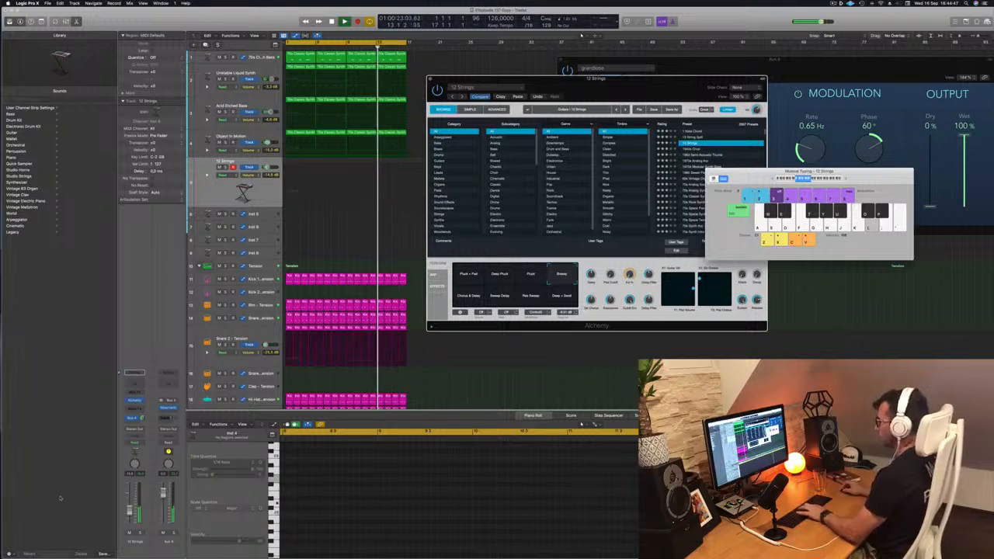
key(l)
click(131, 510)
key(j)
key(k)
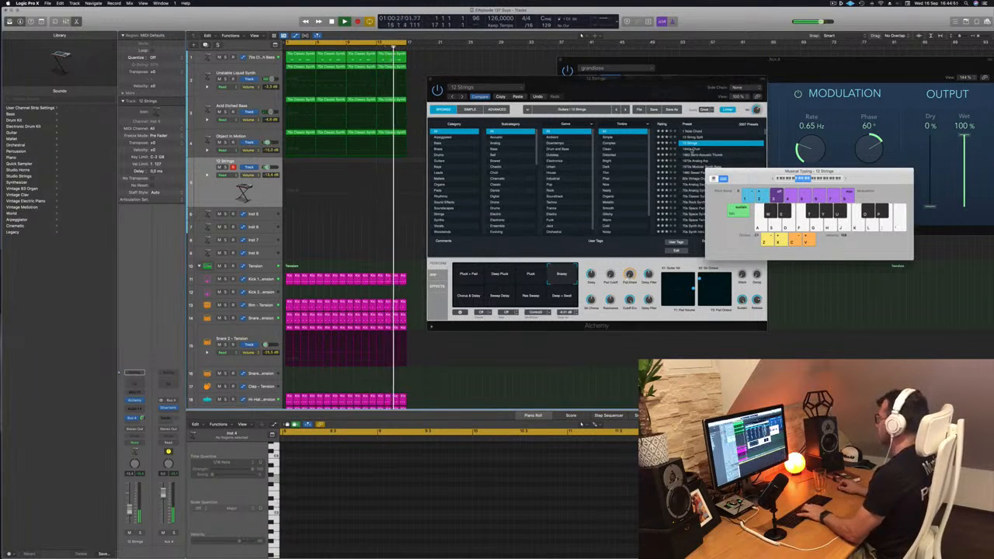
Audition the Alchemy presets 1940s Choir, 1970s Analog Arp, 1980 Sweet Pad and 60s Vintage Organ over the playing loop
click(692, 151)
click(691, 148)
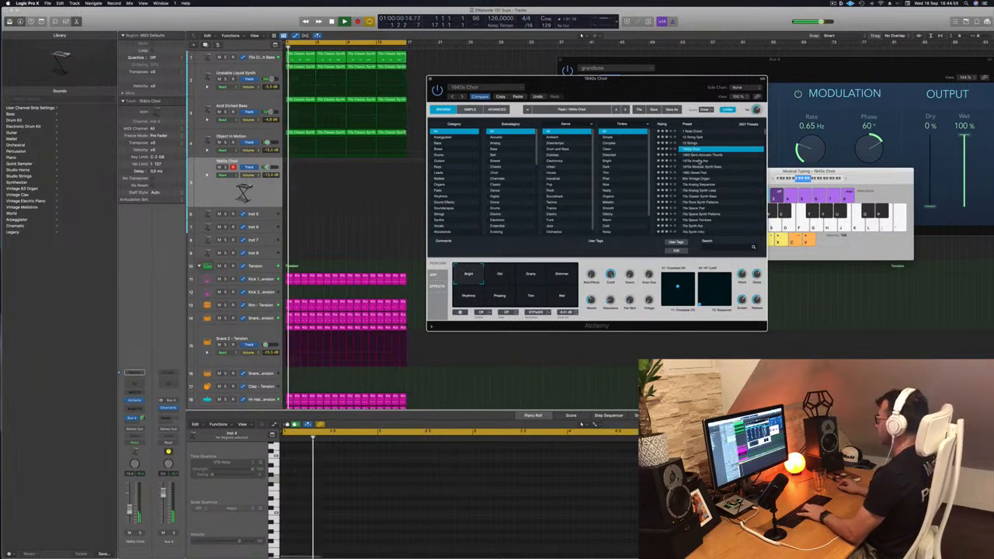
click(700, 160)
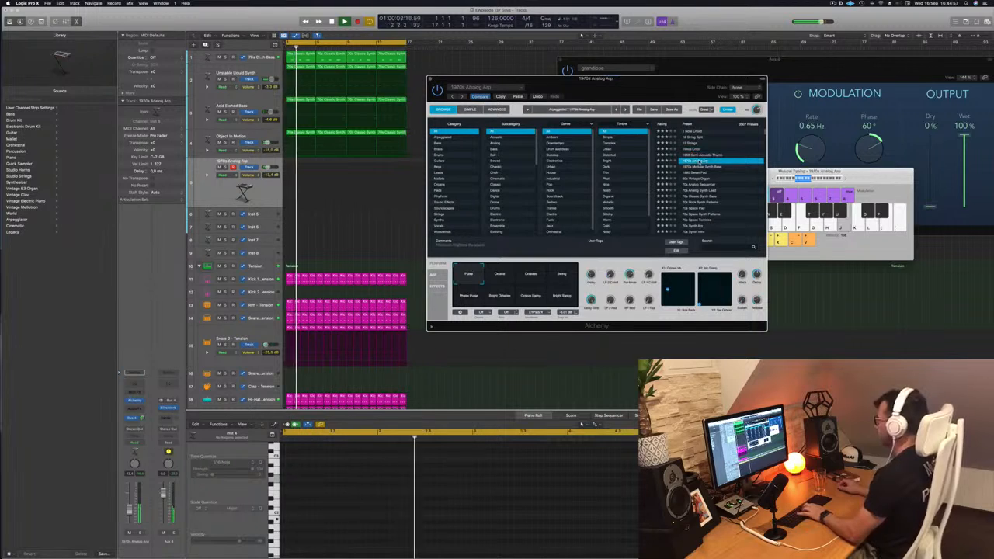
click(697, 173)
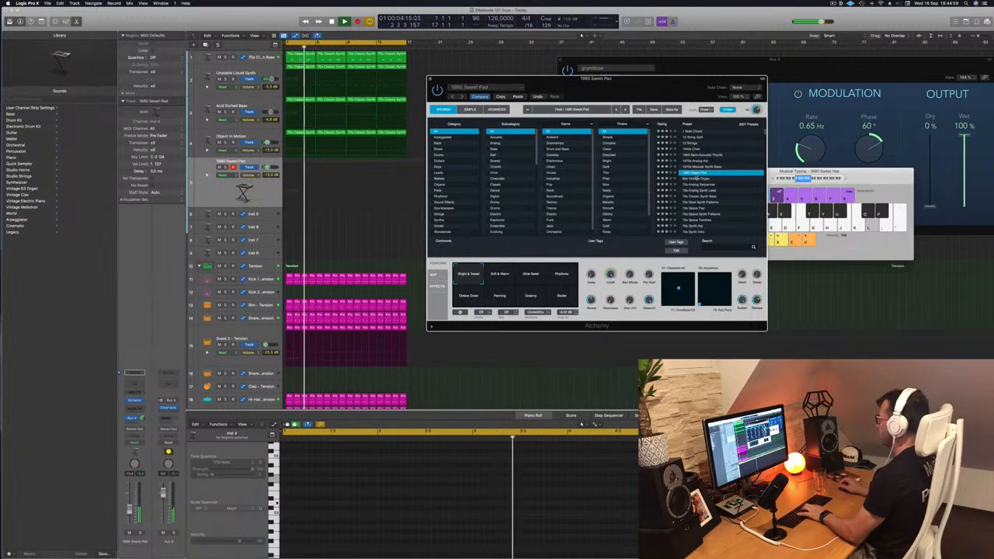
click(697, 177)
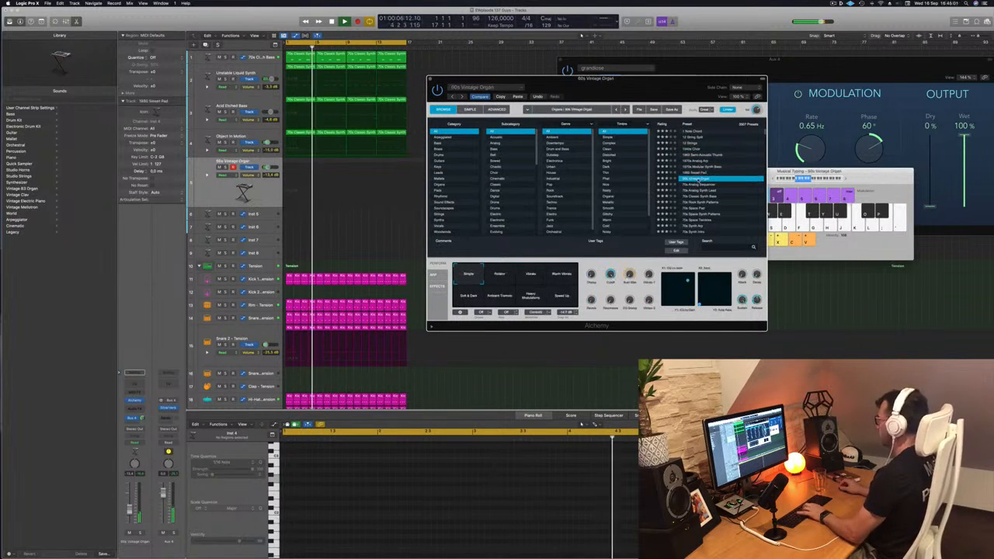
Audition 80s Air Pad, 80s Analog Bells in a higher octave, and 80s Chicago House Patterns with its Hollow snapshot
scroll(711, 180, down, 3)
scroll(712, 180, down, 5)
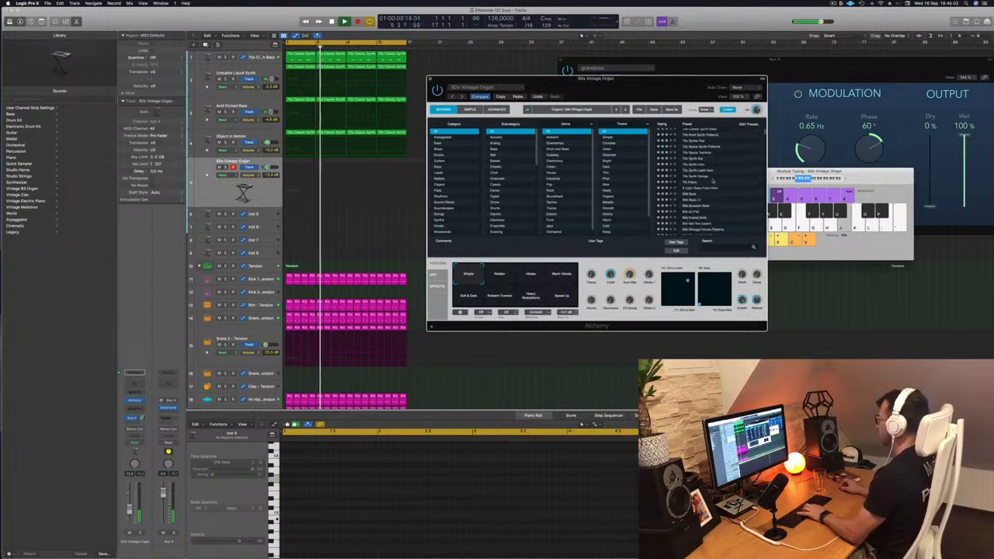
click(688, 180)
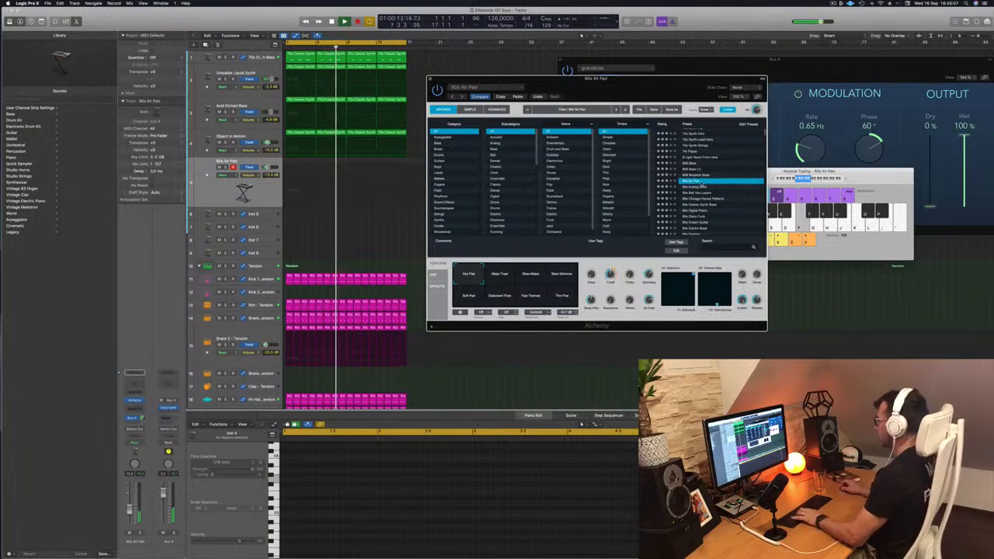
click(698, 187)
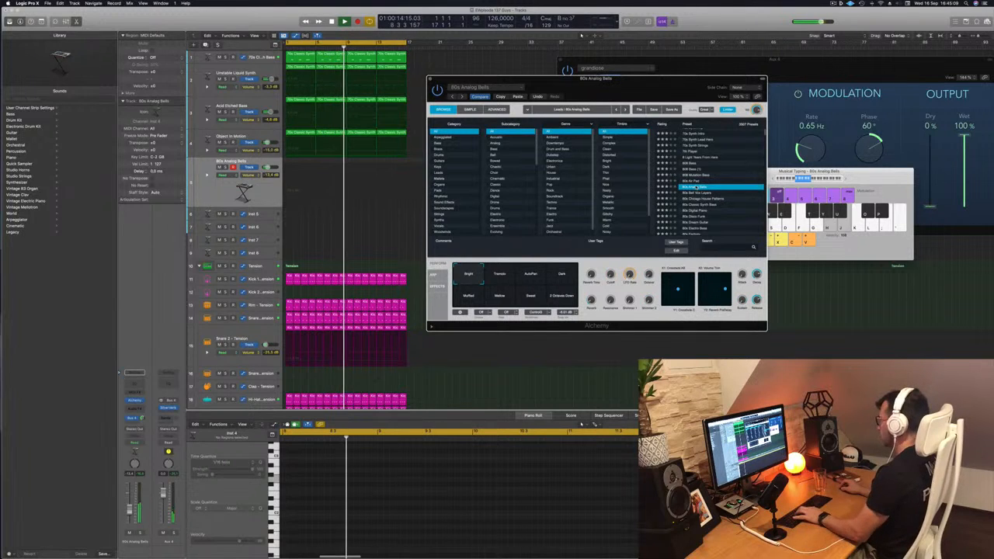
key(k)
click(775, 172)
key(x)
drag(775, 172, 819, 174)
key(k)
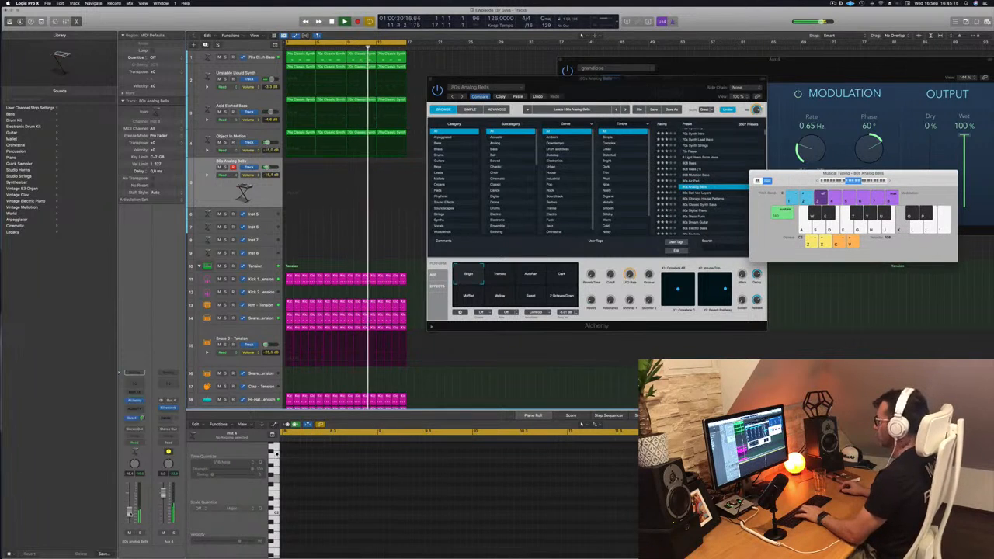
click(697, 199)
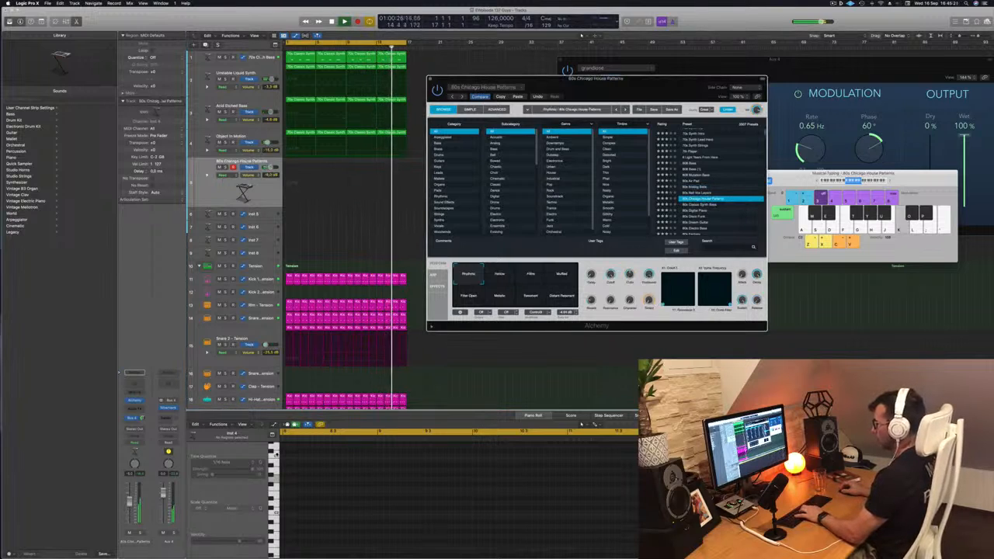
click(503, 277)
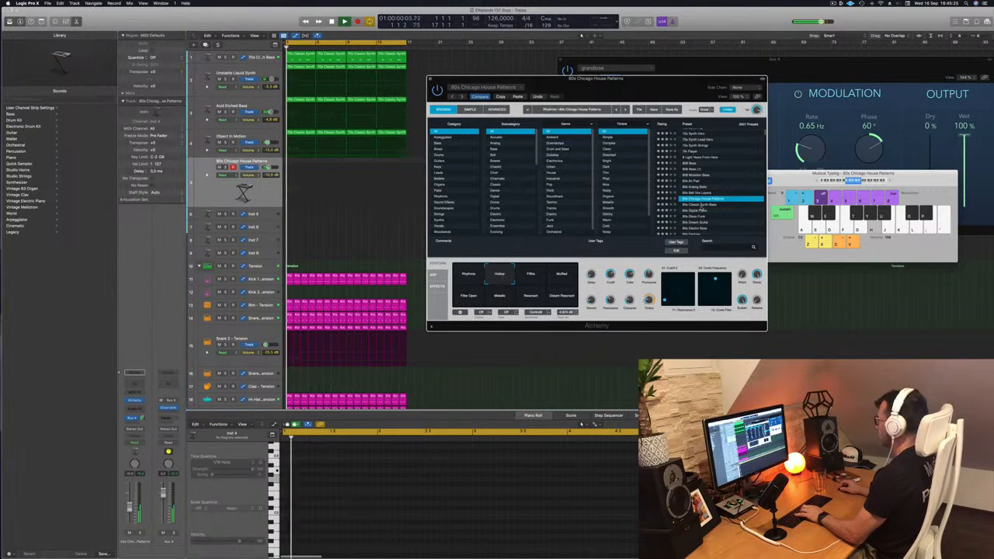
Load the 80s Classic Synth Bass preset, set the track's volume to -17.2 dB and play test notes over the loop
click(701, 204)
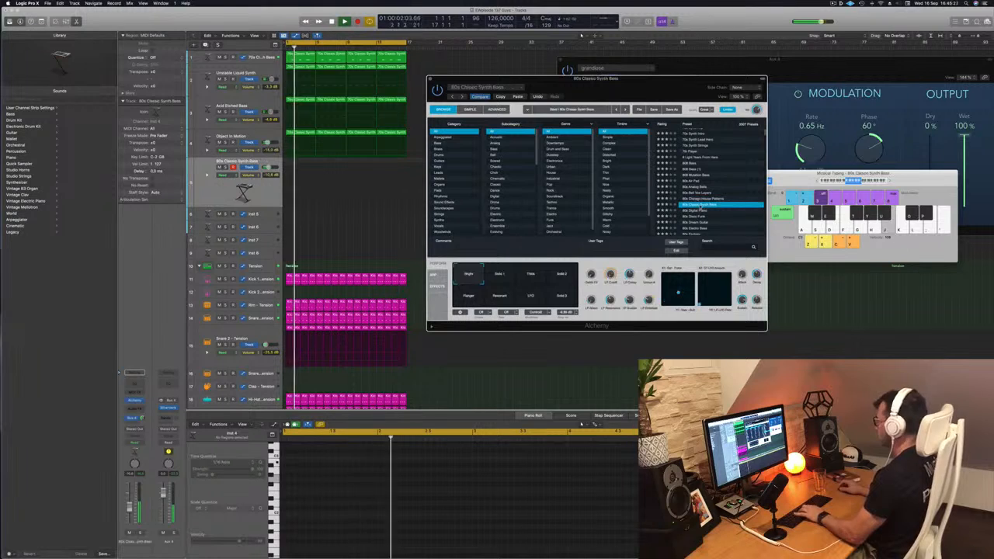
click(886, 184)
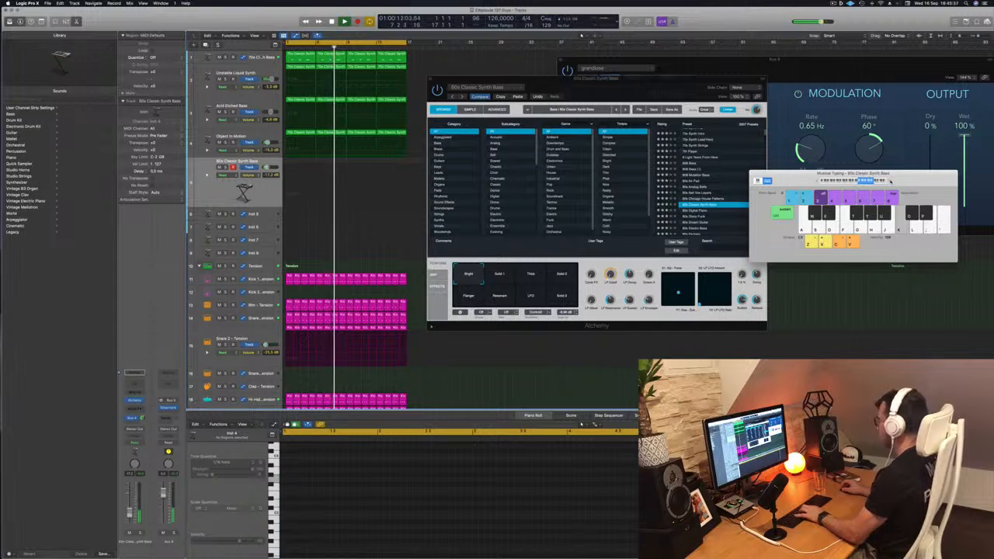
drag(889, 181, 839, 184)
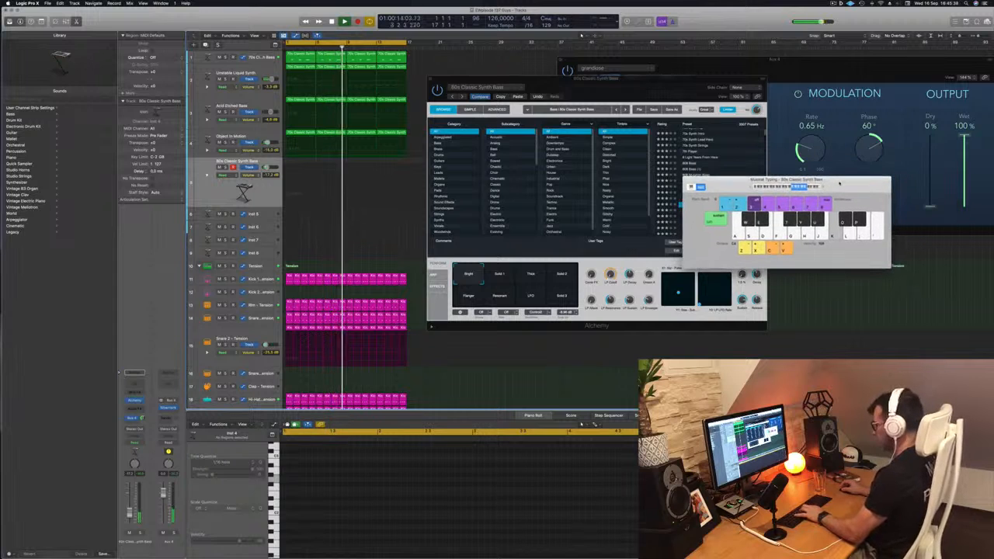
key(apostrophe)
key(l)
key(k)
drag(743, 184, 731, 143)
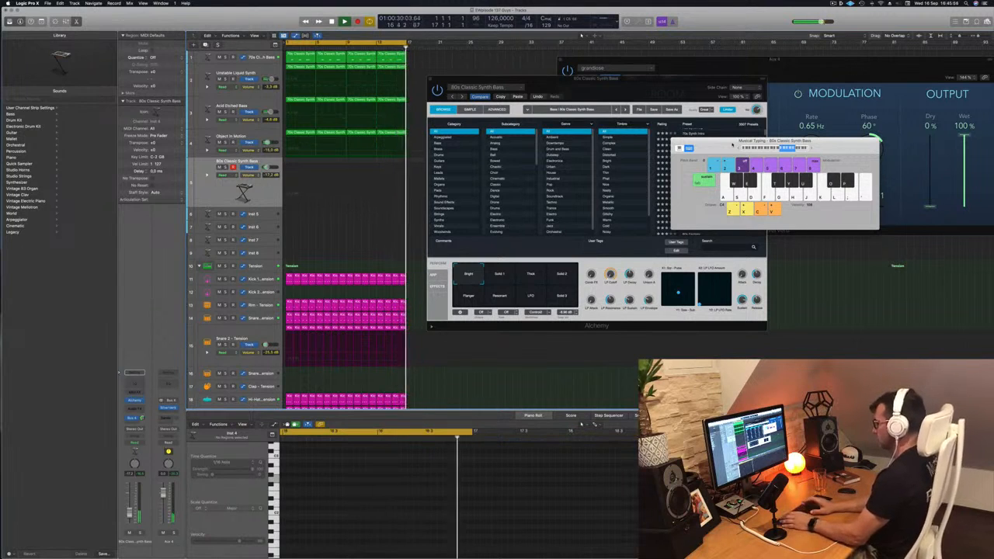
Record a rhythmic pattern on one repeated note from bar 1 for about nine bars on the 80s Classic Synth Bass track
key(r)
key(k)
key(k)
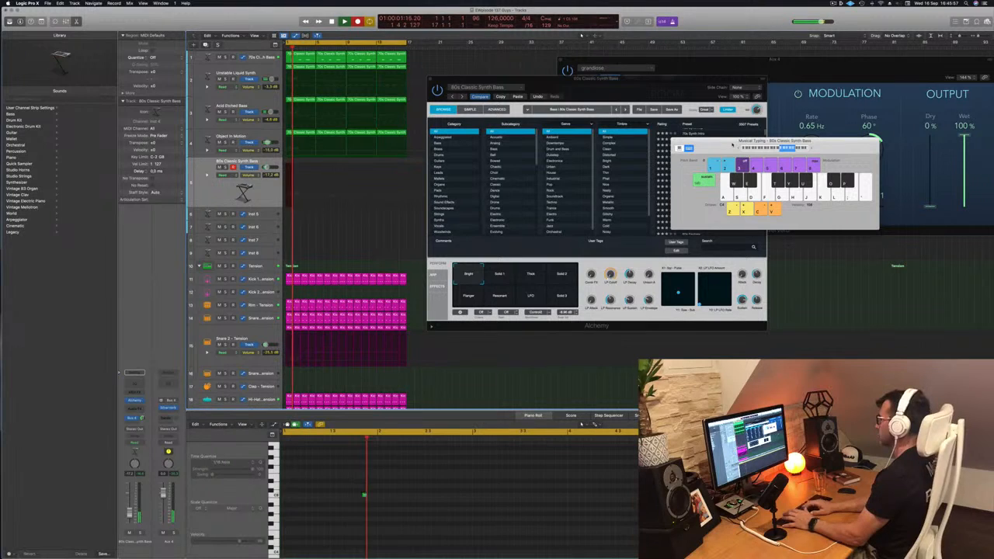
key(k)
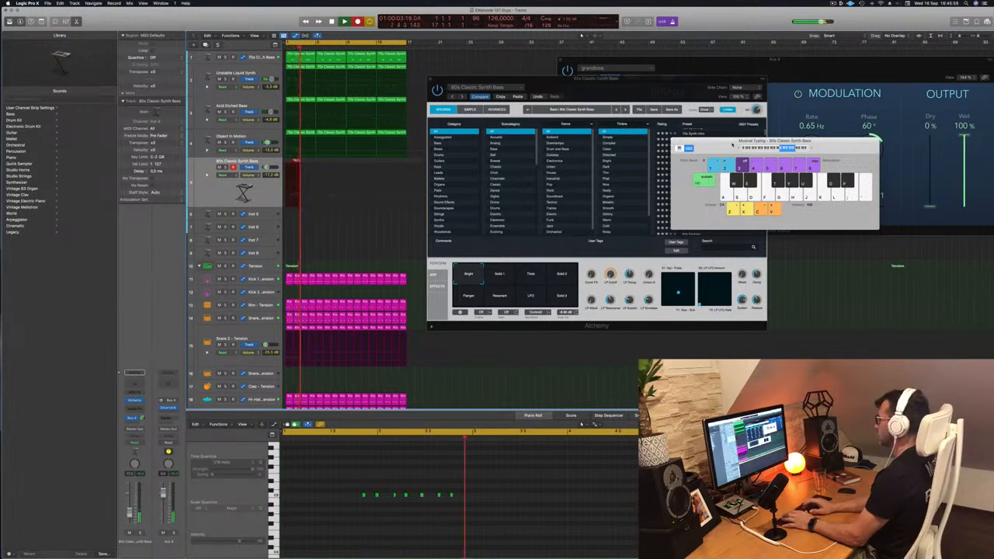
key(k)
key(k)
key(k)
key(k)
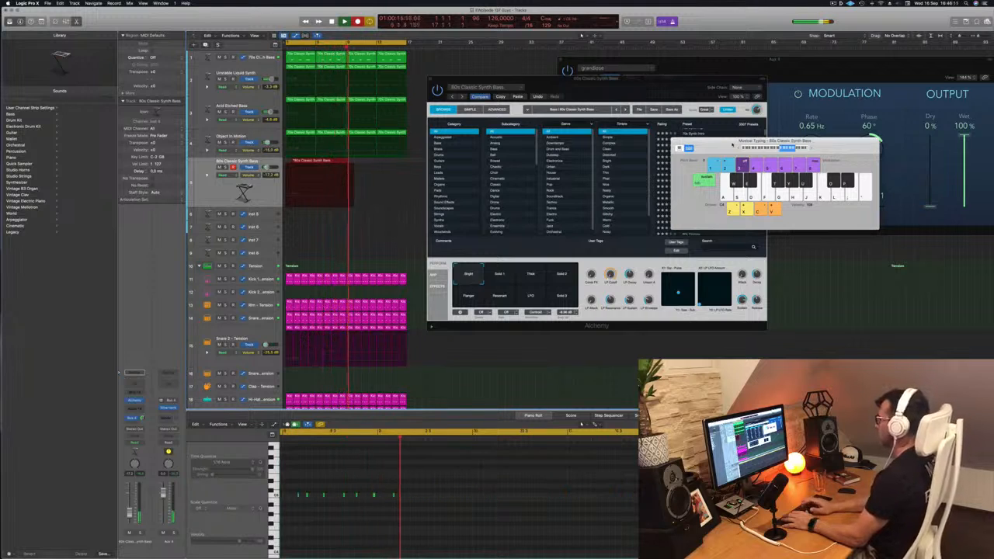
key(space)
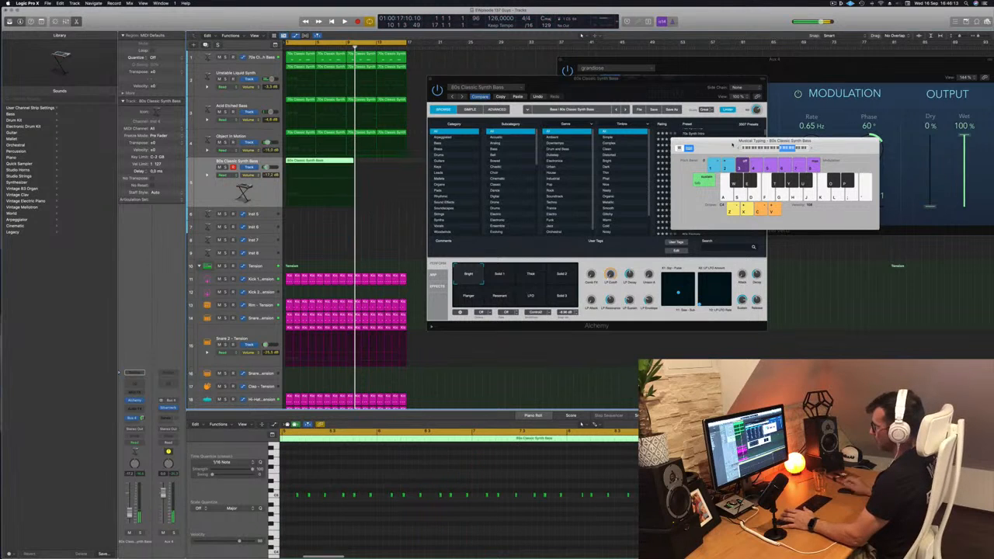
Play back the recorded bass region and split it at bars 4 and 5 to isolate one bar
key(space)
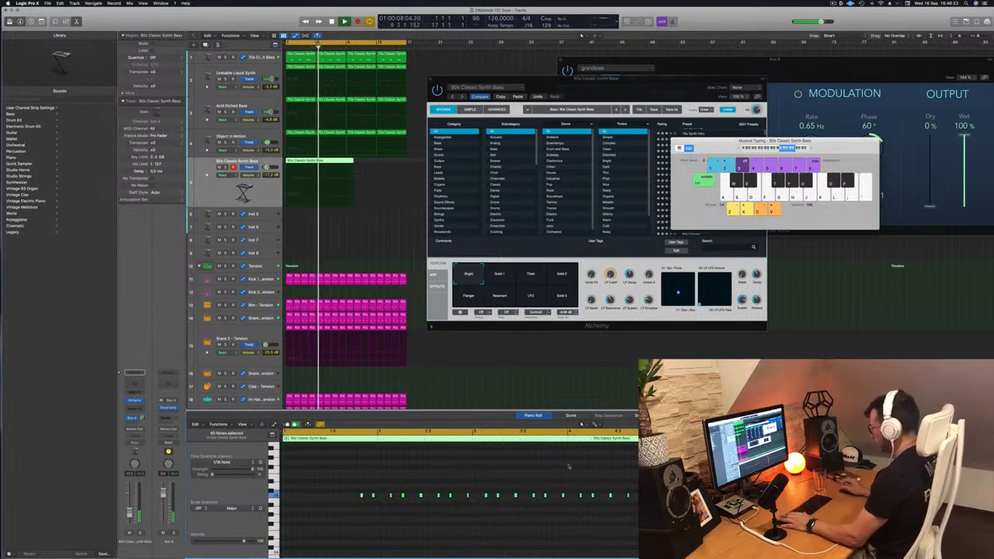
key(super+Right)
key(super+Right)
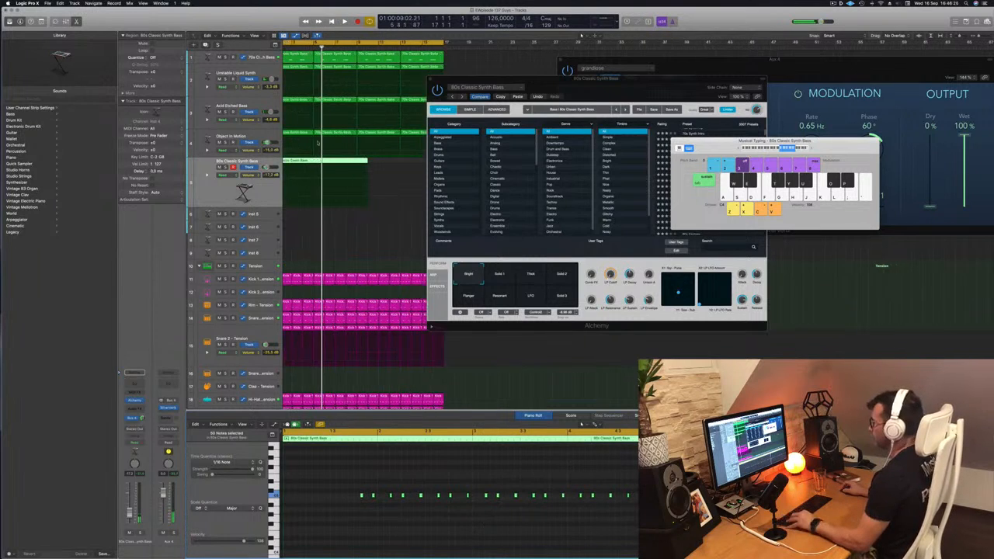
scroll(317, 147, left, 3)
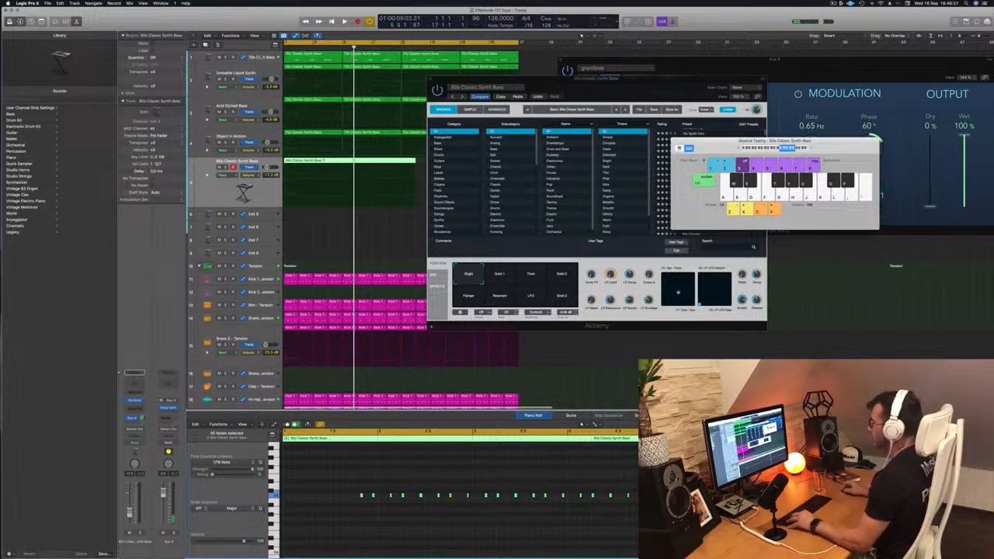
super+double_click(325, 161)
drag(325, 163, 329, 164)
super+click(342, 161)
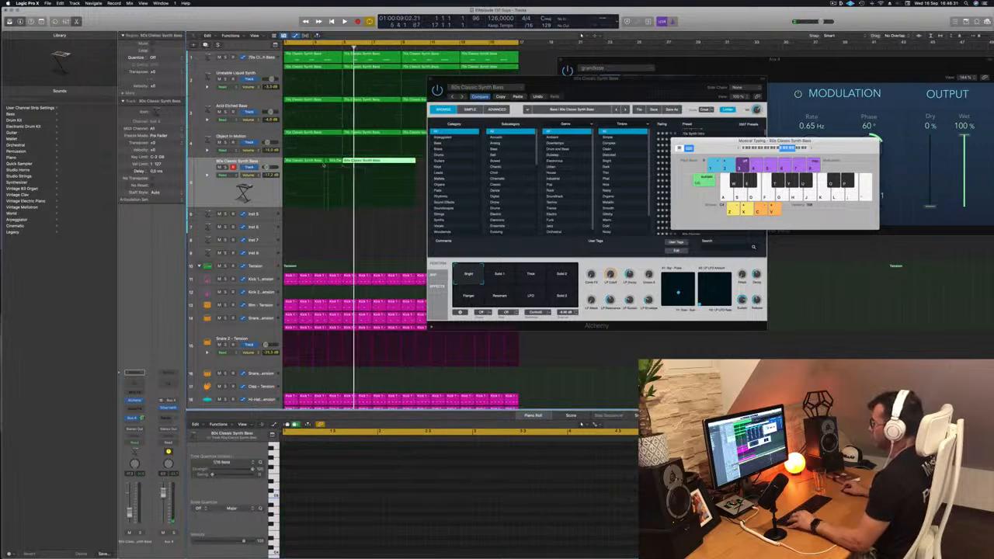
Move the isolated one-bar bass piece to bar 1 and delete the remaining parts of the recording
click(318, 161)
key(Delete)
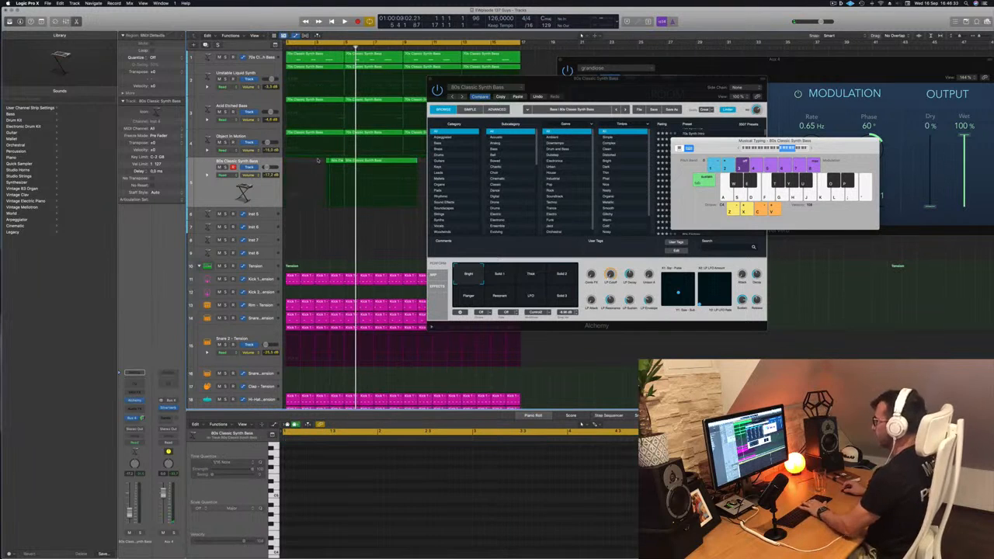
drag(338, 162, 294, 163)
key(space)
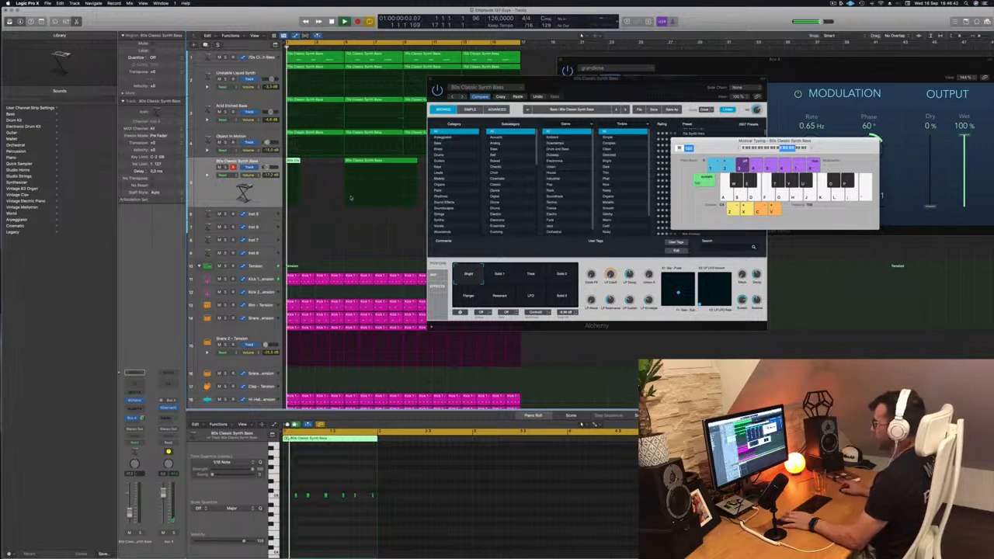
shift+click(386, 161)
key(Delete)
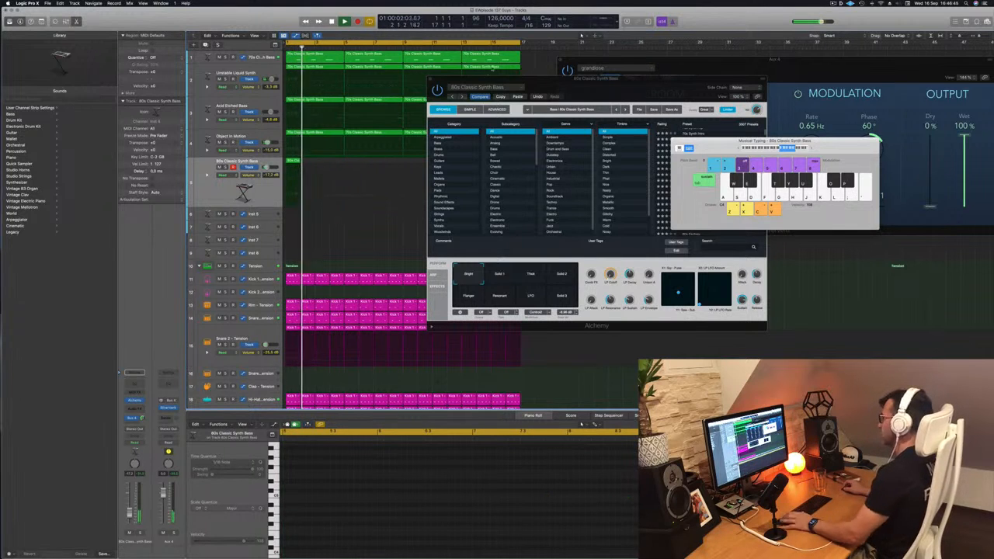
Copy the one-bar bass region until it fills all 16 bars, and select all the track's regions for playback
drag(597, 80, 745, 112)
key(space)
key(space)
drag(293, 162, 354, 166)
drag(267, 165, 403, 167)
drag(772, 120, 741, 79)
key(space)
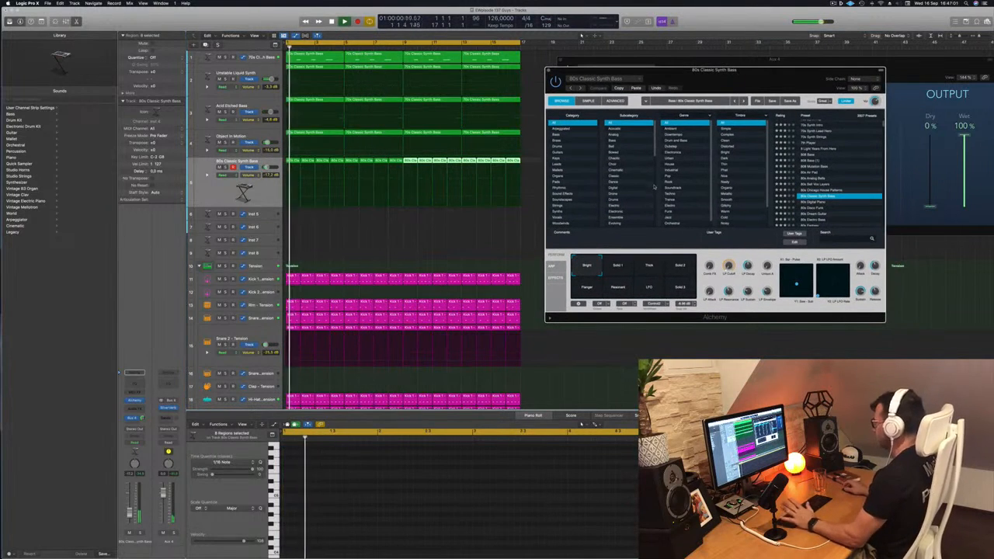
click(221, 190)
key(space)
key(space)
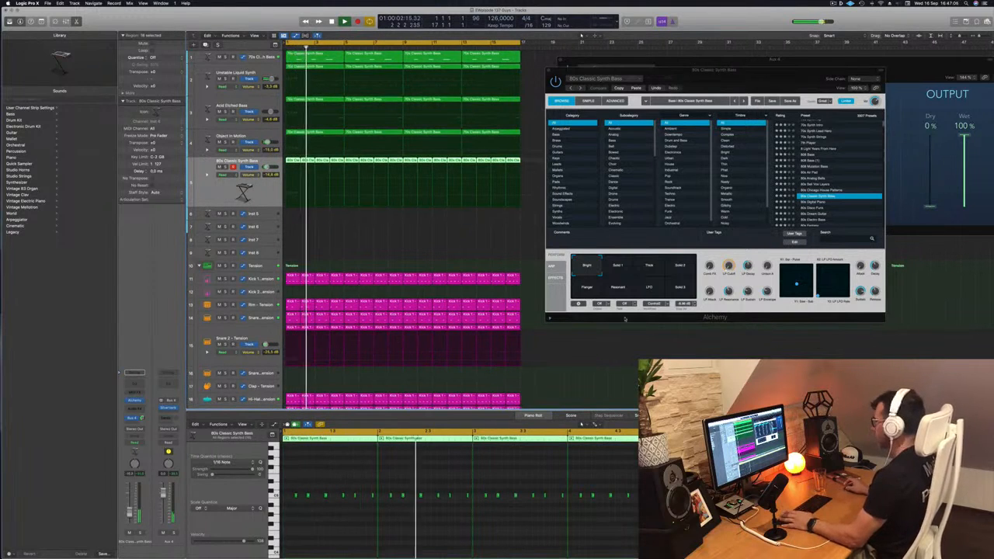
Adjust the LP Cutoff, try the Solid 1, Thick, Solid 2 and Flanger snapshots and return to the Bright snapshot
click(729, 253)
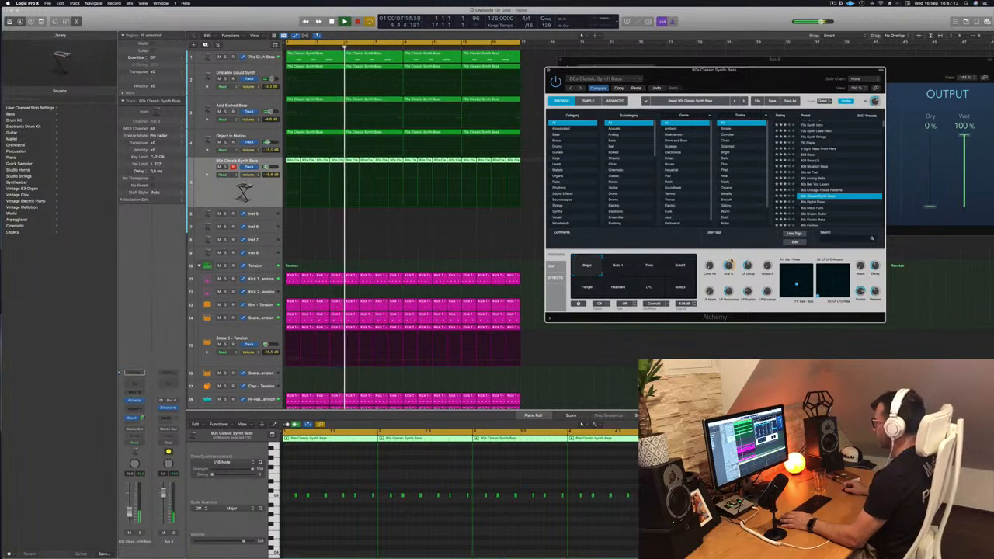
click(618, 266)
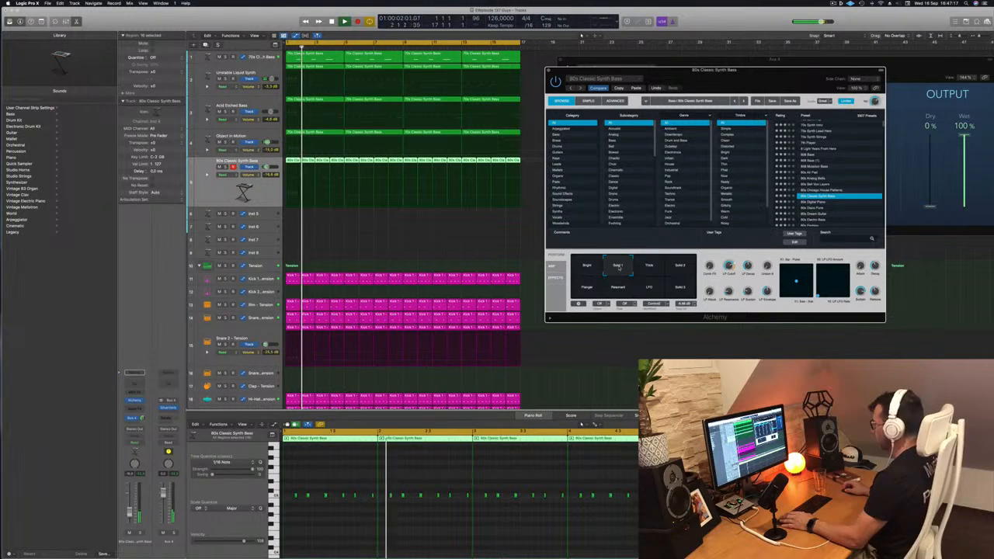
click(655, 267)
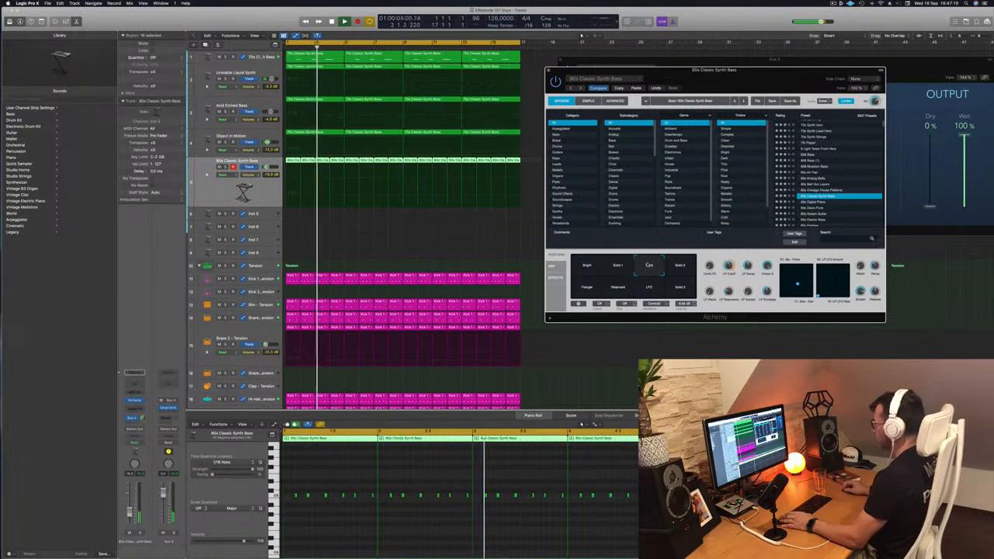
click(687, 264)
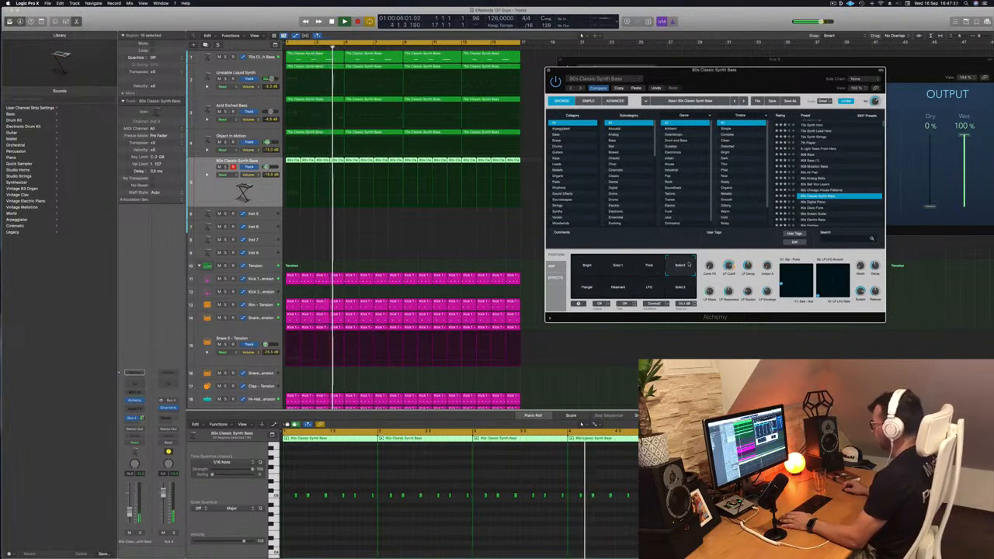
drag(587, 290, 580, 267)
key(space)
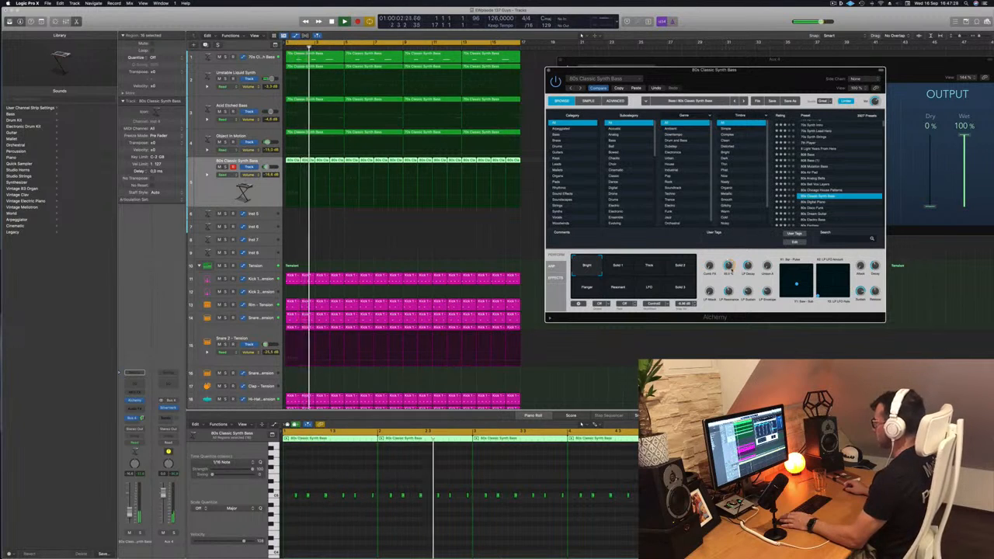
Restart the loop and insert a stereo Compressor on the 80s Classic Synth Bass channel
key(space)
key(space)
click(102, 390)
key(space)
key(space)
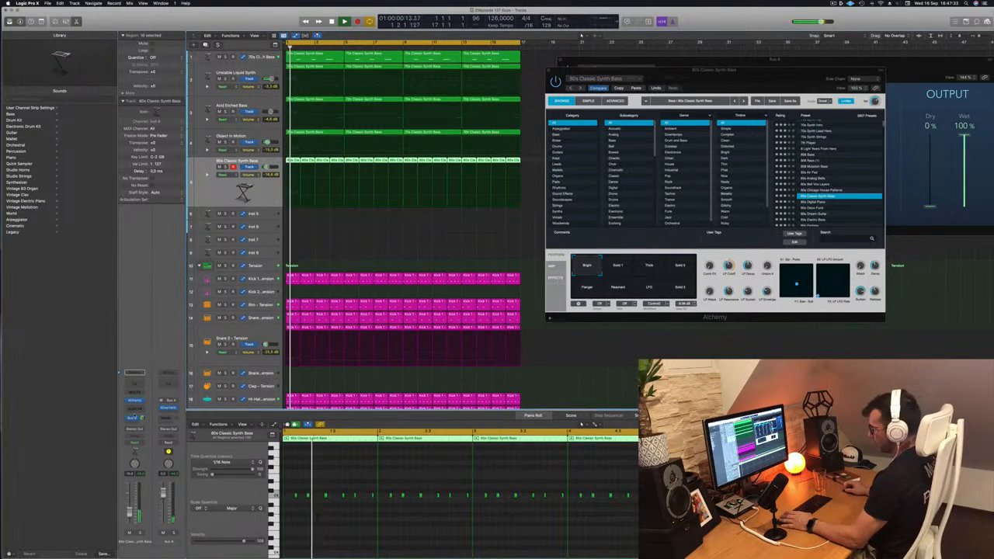
click(135, 408)
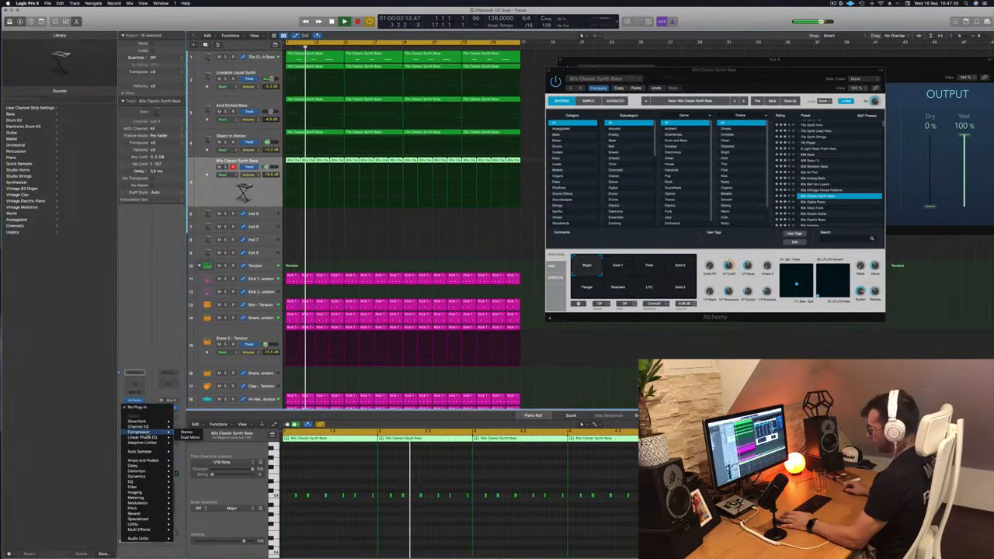
click(186, 432)
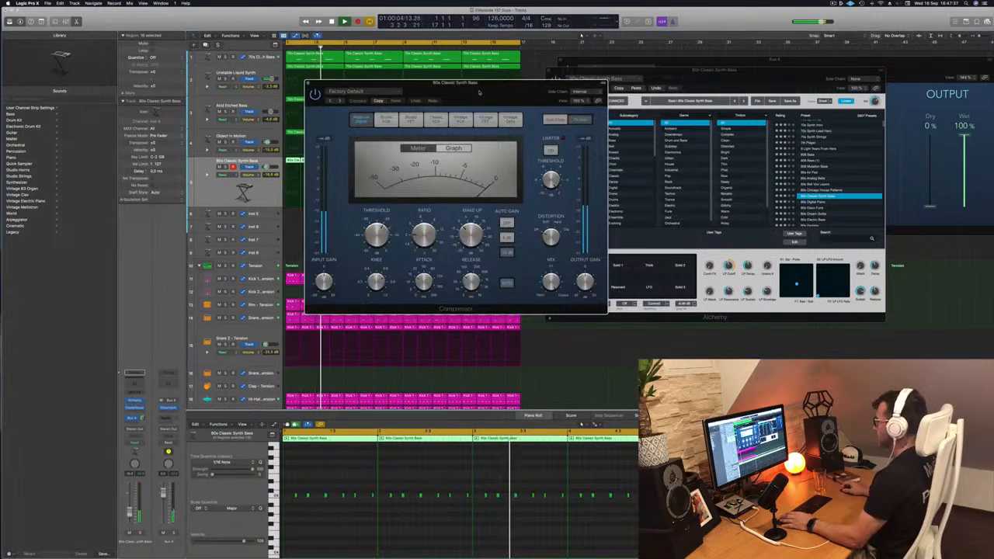
Set the Compressor's side chain to the Kick 1 - Tension instrument and switch off its automatic release
drag(478, 91, 609, 102)
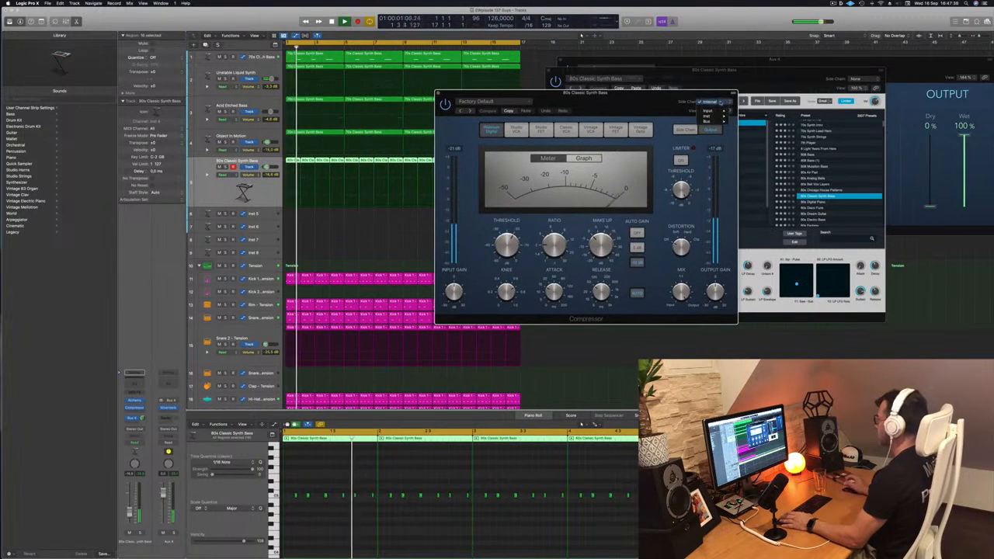
mouse_move(724, 116)
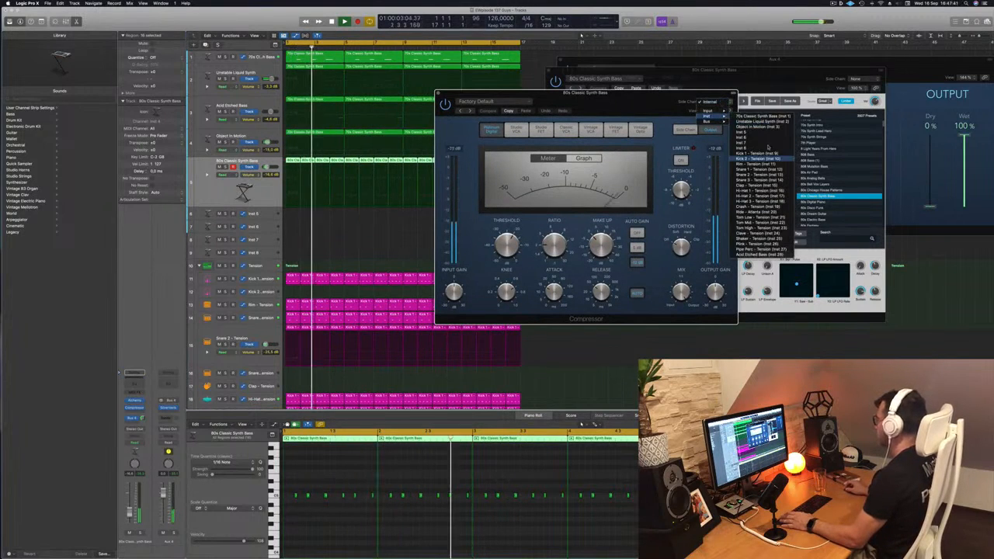
click(760, 153)
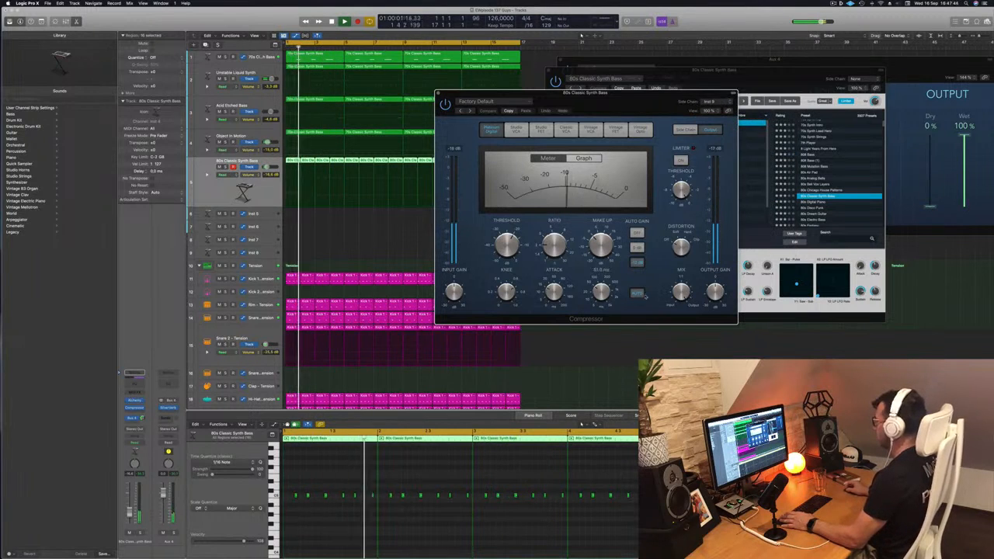
click(636, 293)
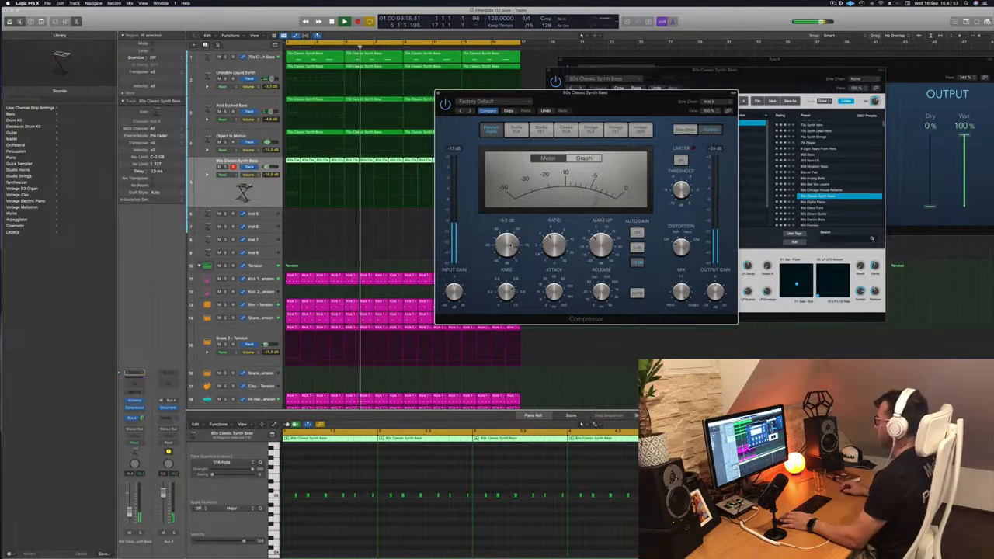
Restart the loop and close the Compressor, Alchemy, Musical Typing and SilverVerb windows to clear the arrangement
drag(499, 96, 475, 113)
click(415, 110)
key(Return)
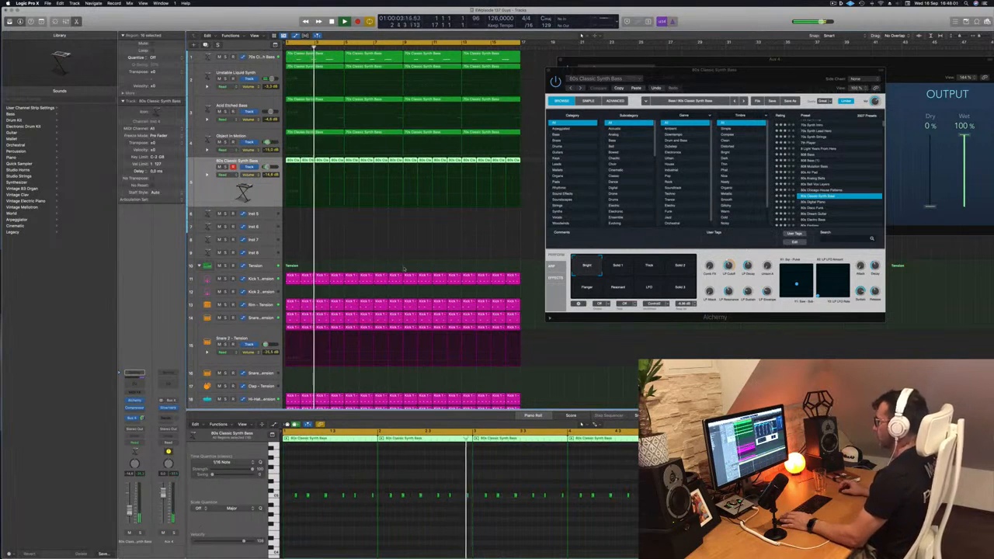
drag(584, 71, 565, 72)
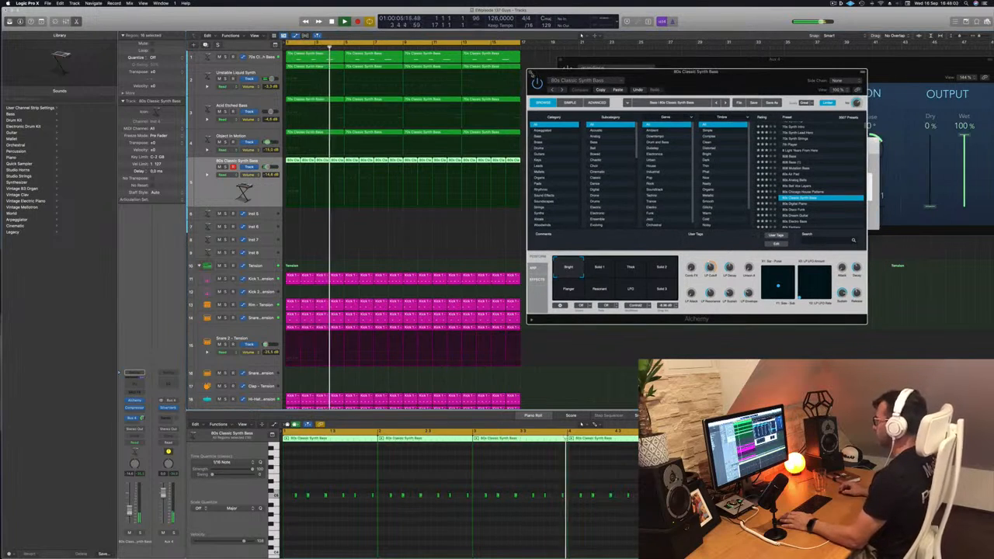
click(531, 72)
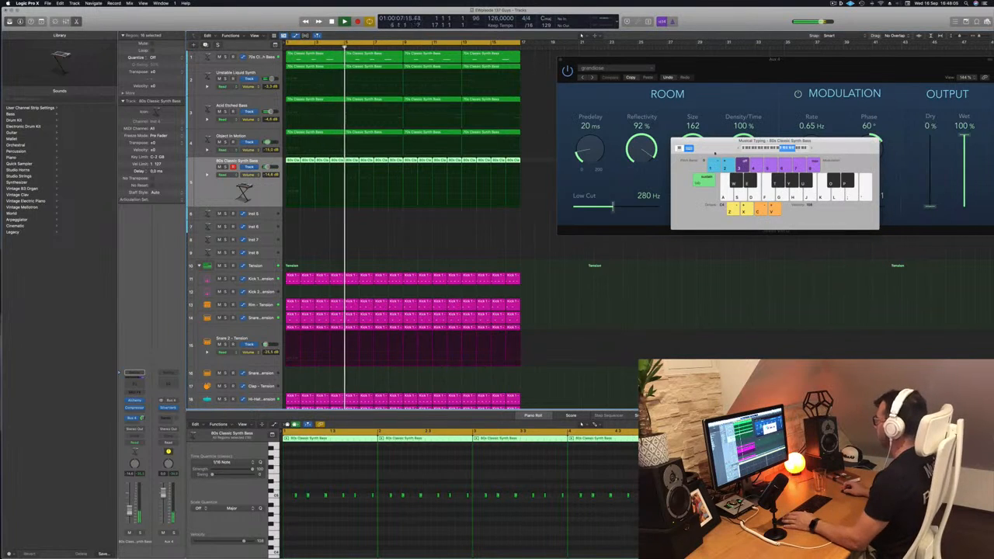
drag(715, 149, 710, 148)
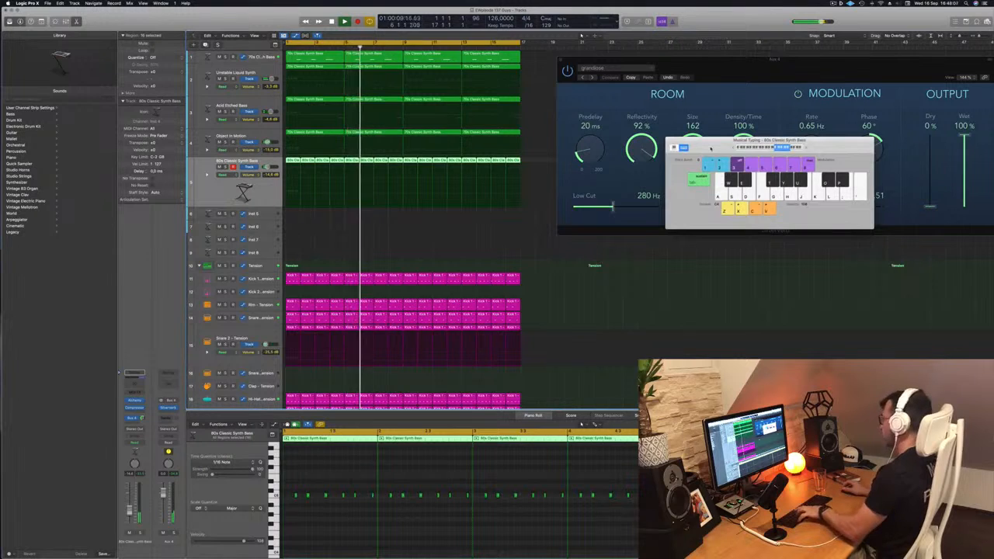
key(super+k)
drag(583, 63, 370, 72)
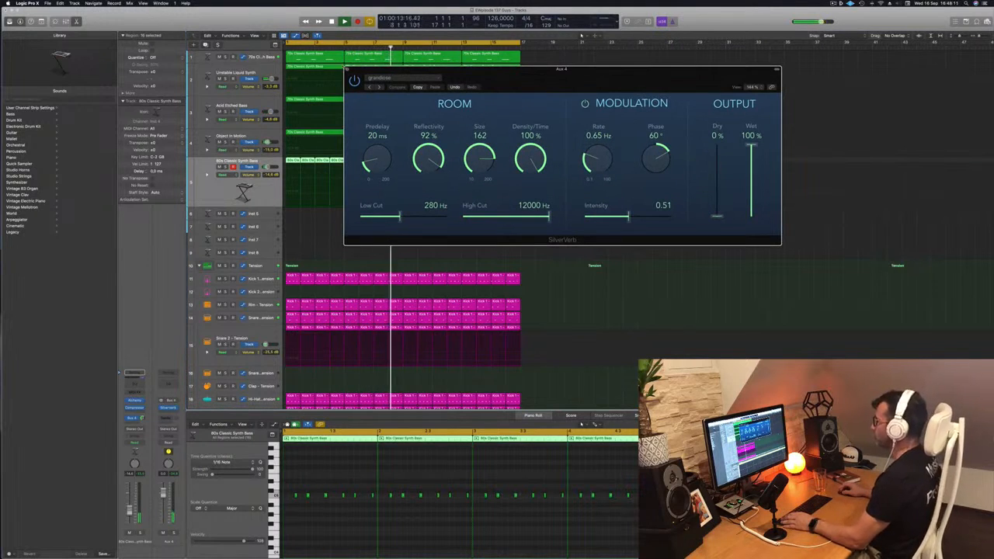
click(347, 70)
Zoom the arrangement out horizontally and vertically to view all synth and drum tracks together
key(super+Left)
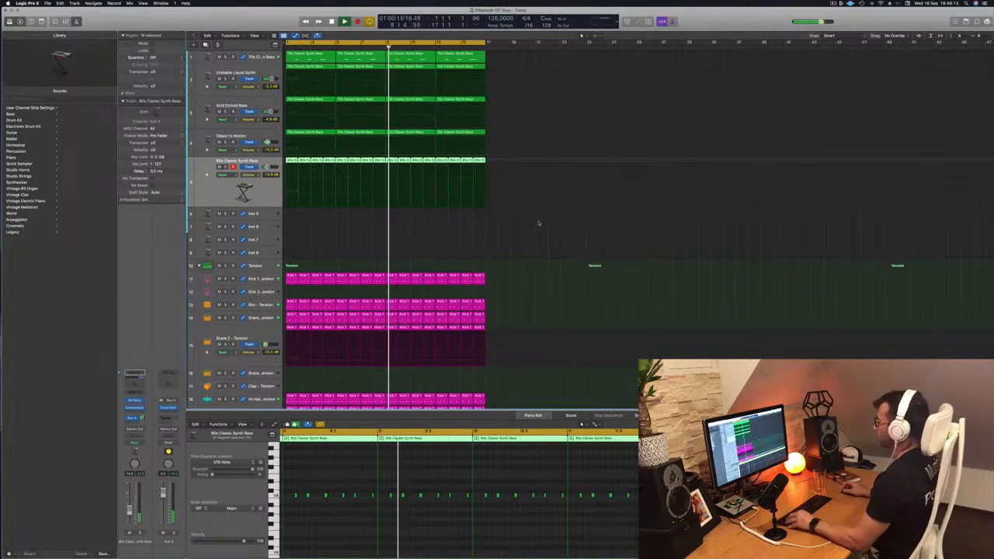
key(super+Up)
key(super+Up)
key(super+Up)
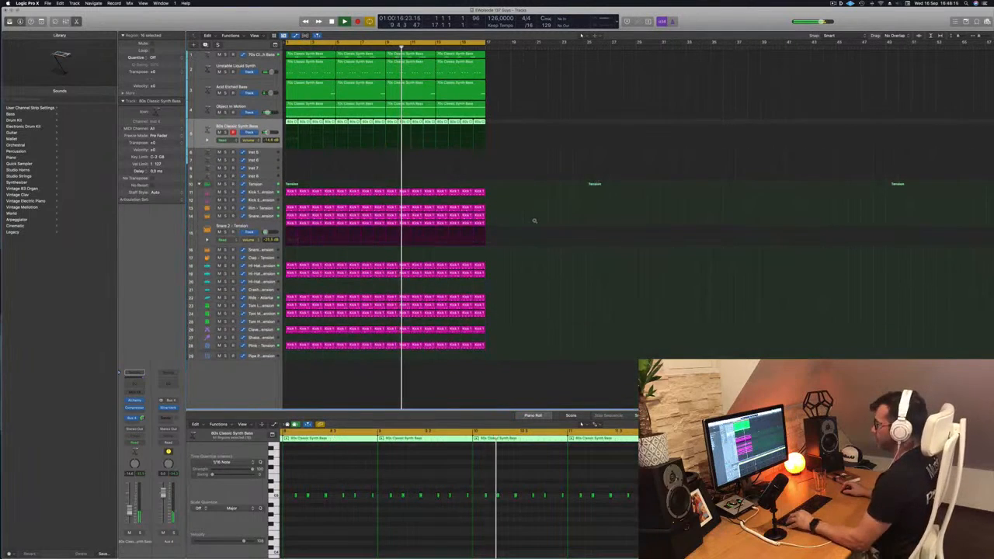